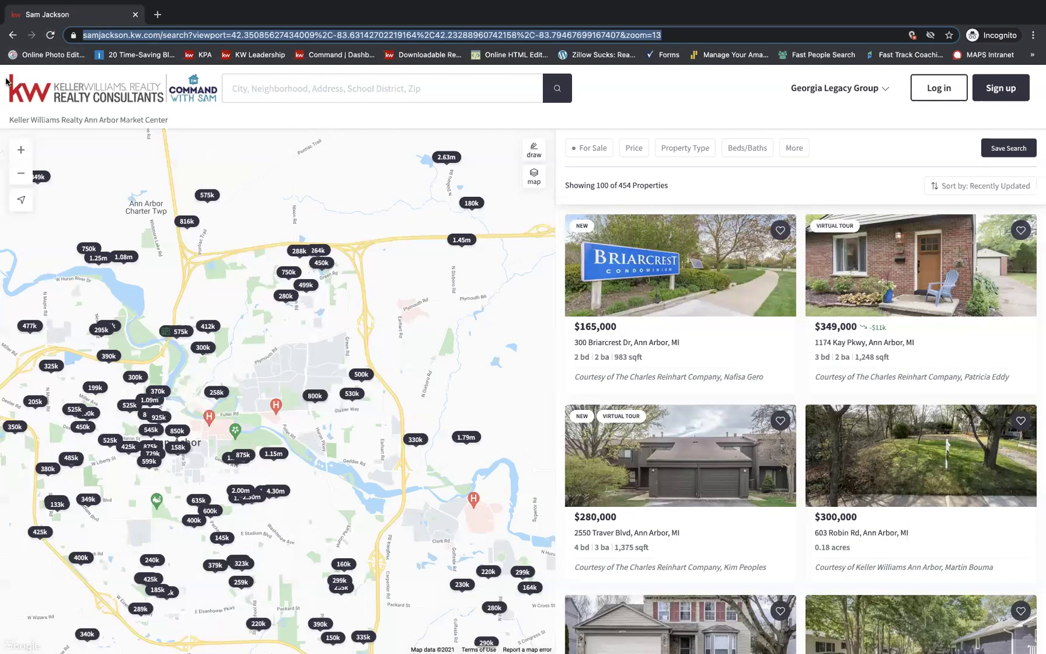
# Replace the Ann Arbor property search page with google.com from the address bar
pyautogui.click(246, 35)
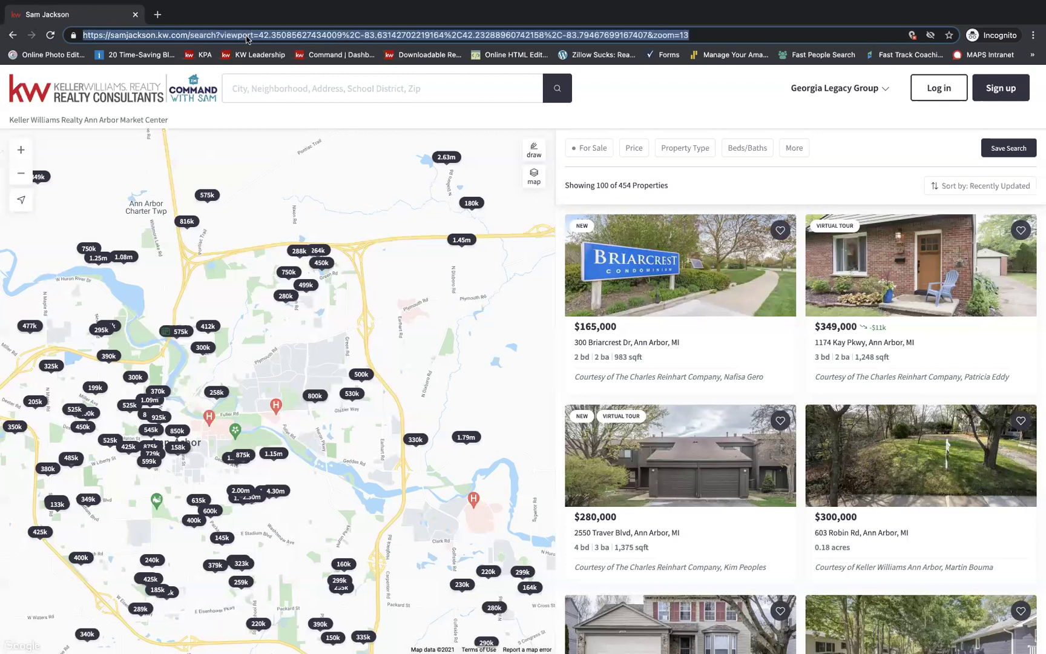
pyautogui.write('goo')
pyautogui.press('Return')
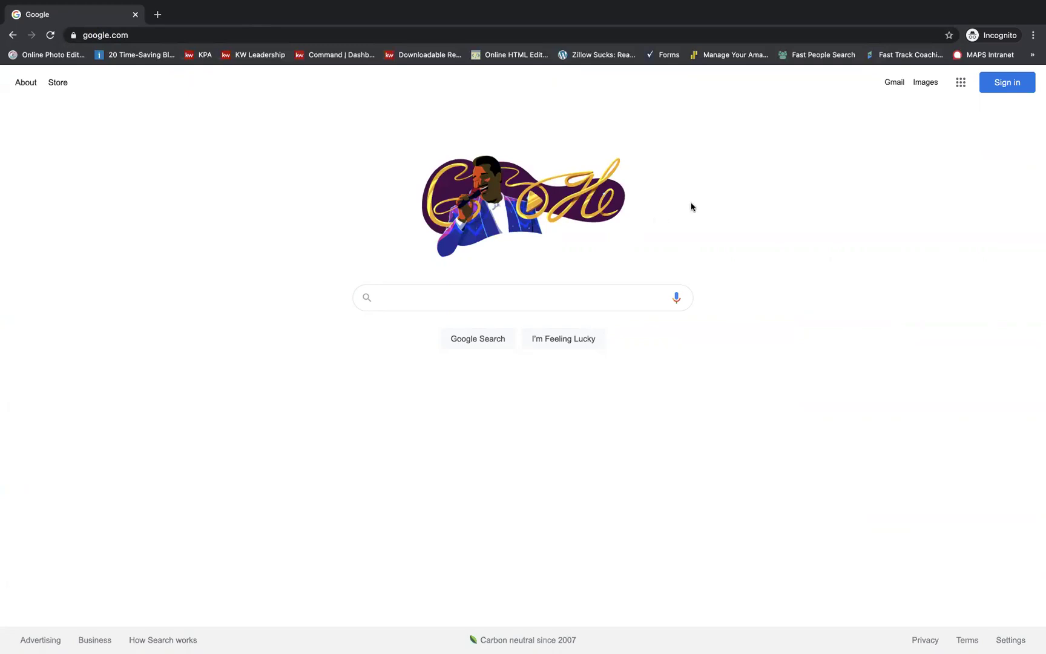
# Go from Sign in to Create account, choosing the 'To manage my business' option
pyautogui.click(1009, 85)
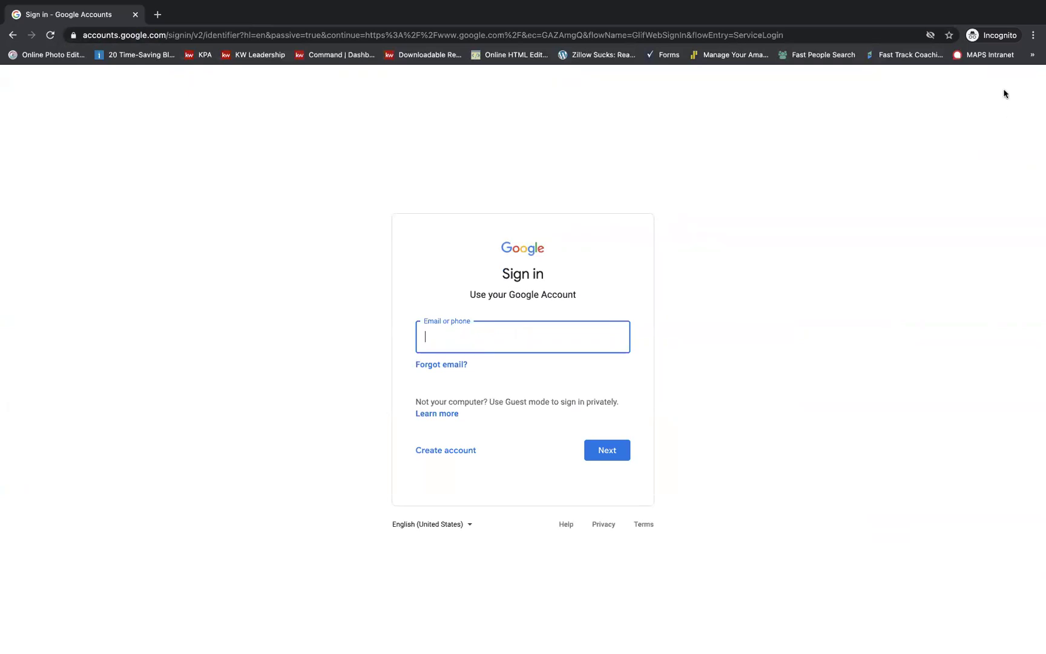
pyautogui.click(437, 455)
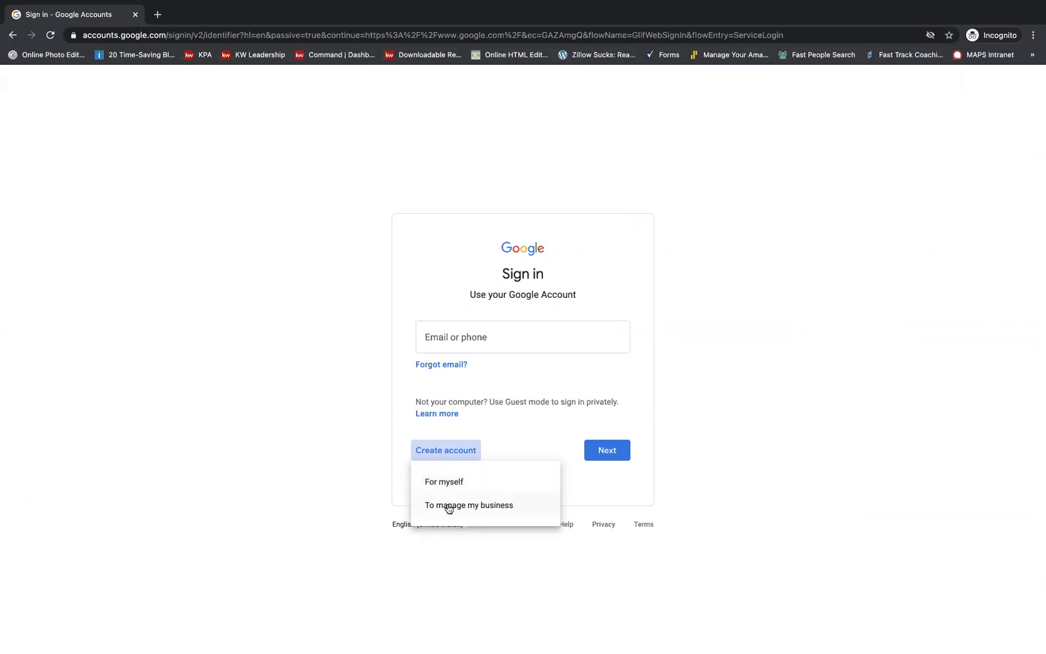
pyautogui.click(449, 507)
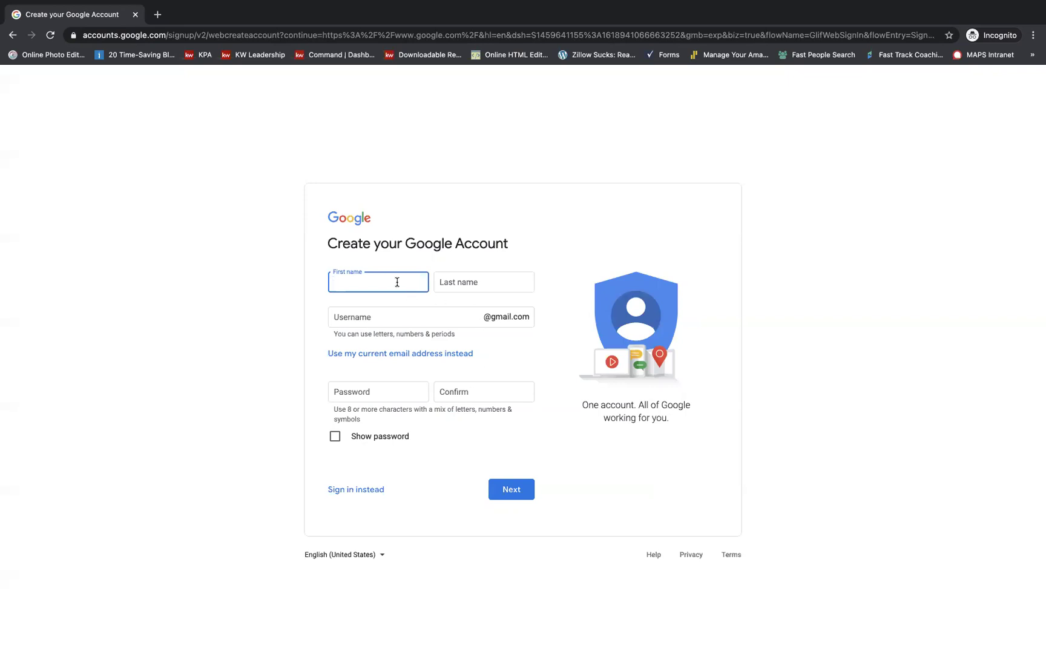
# Enter the account holder's first and last name, fixing the last name's capitalisation
pyautogui.write('Sam')
pyautogui.press('Tab')
pyautogui.write('JAckson')
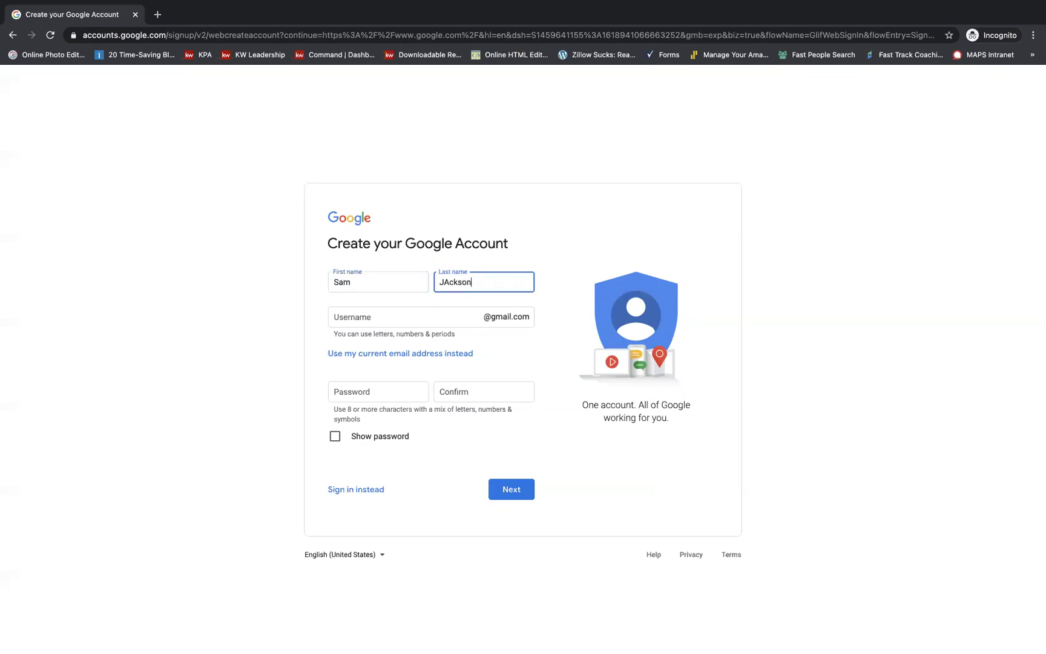
pyautogui.press('BackSpace')
pyautogui.press('BackSpace')
pyautogui.press('BackSpace')
pyautogui.press('BackSpace')
pyautogui.press('BackSpace')
pyautogui.write('ackson')
# Enter a Gmail username with a capital J, appending '1' to make it available
pyautogui.click(441, 318)
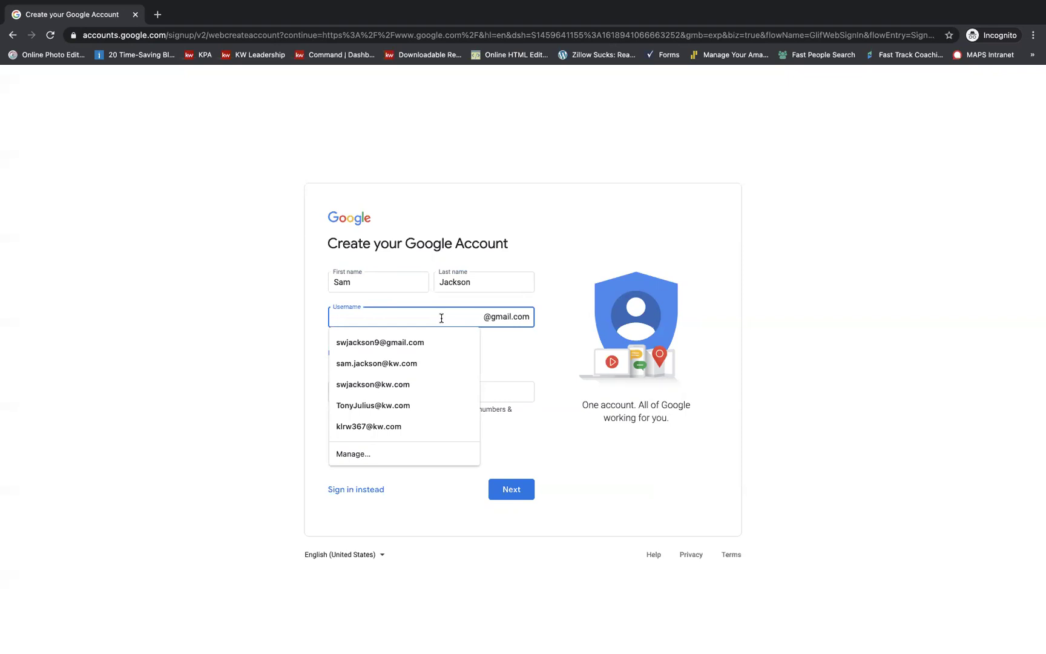
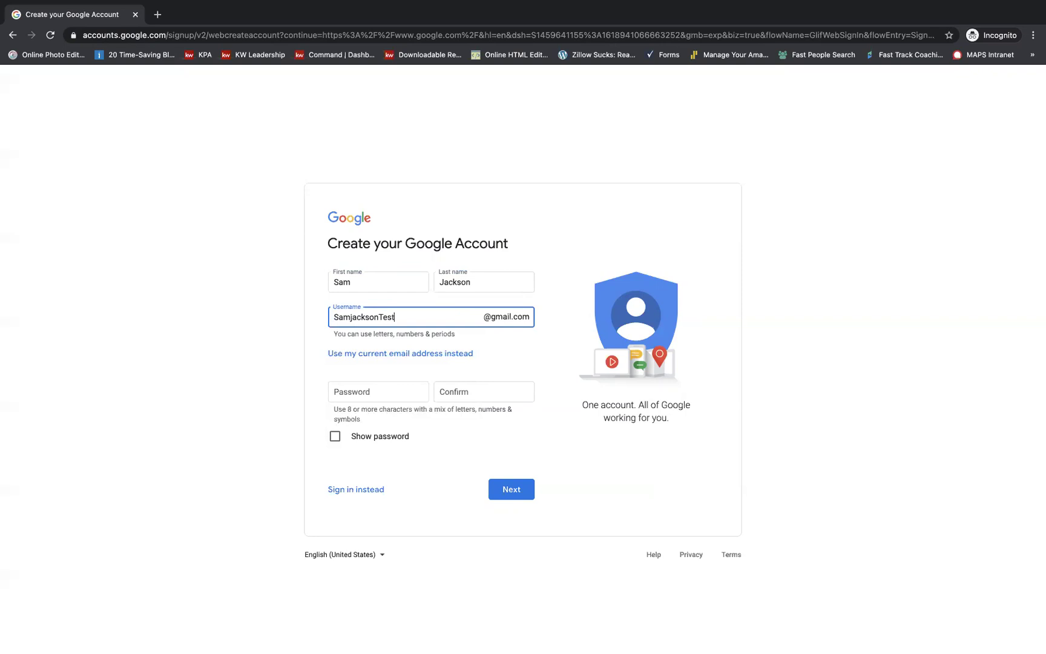
pyautogui.click(355, 316)
pyautogui.hotkey('shift', 'Right')
pyautogui.press('BackSpace')
pyautogui.write('J')
pyautogui.click(282, 339)
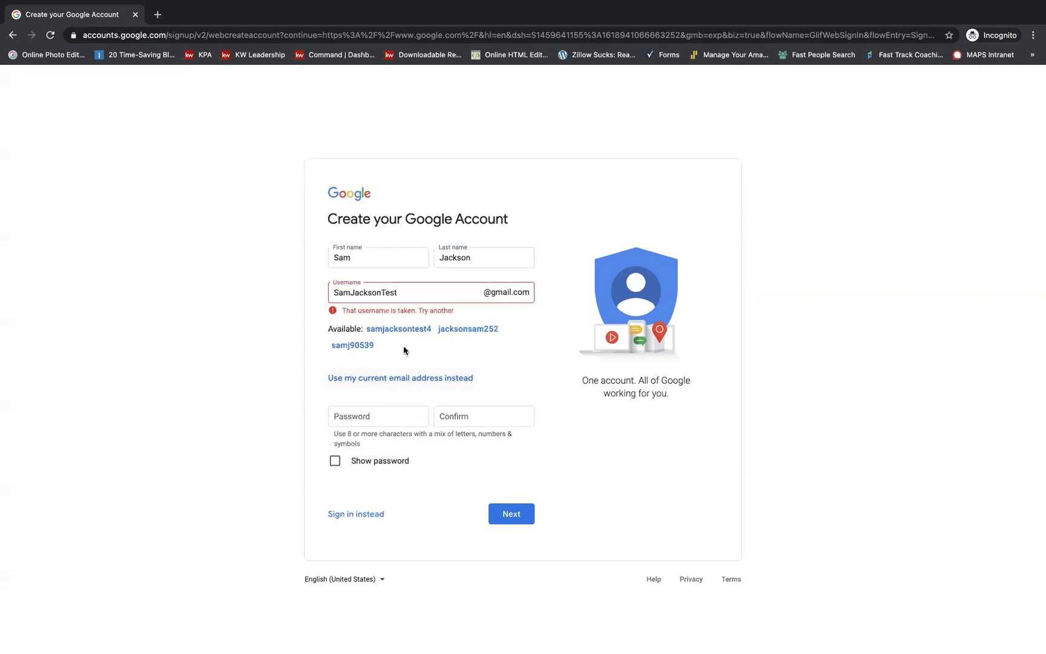
pyautogui.click(404, 290)
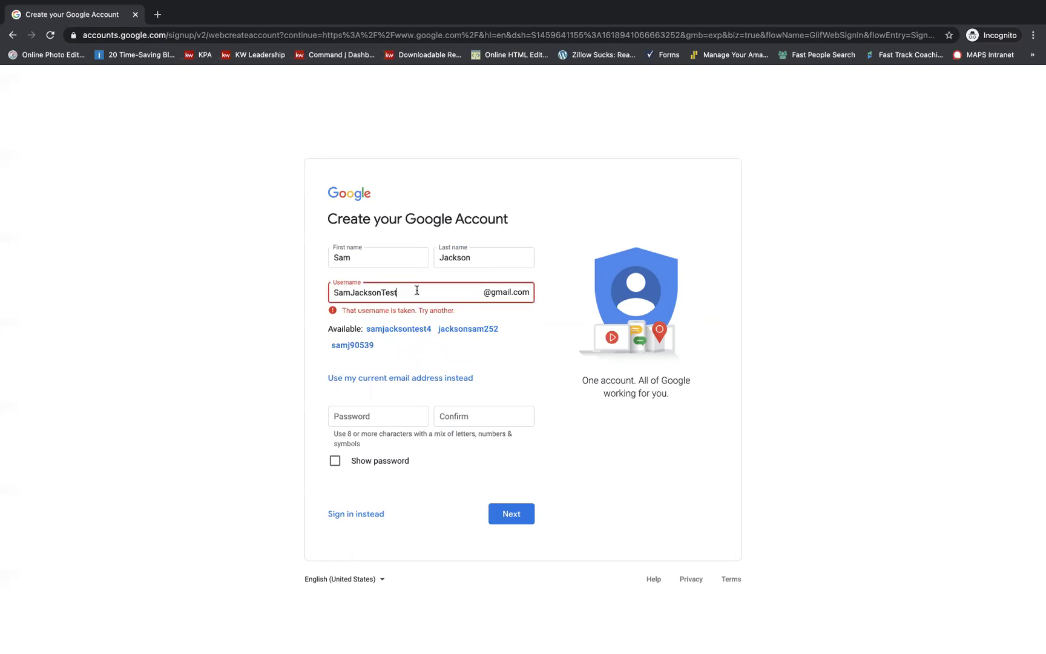
pyautogui.write('1')
pyautogui.click(247, 319)
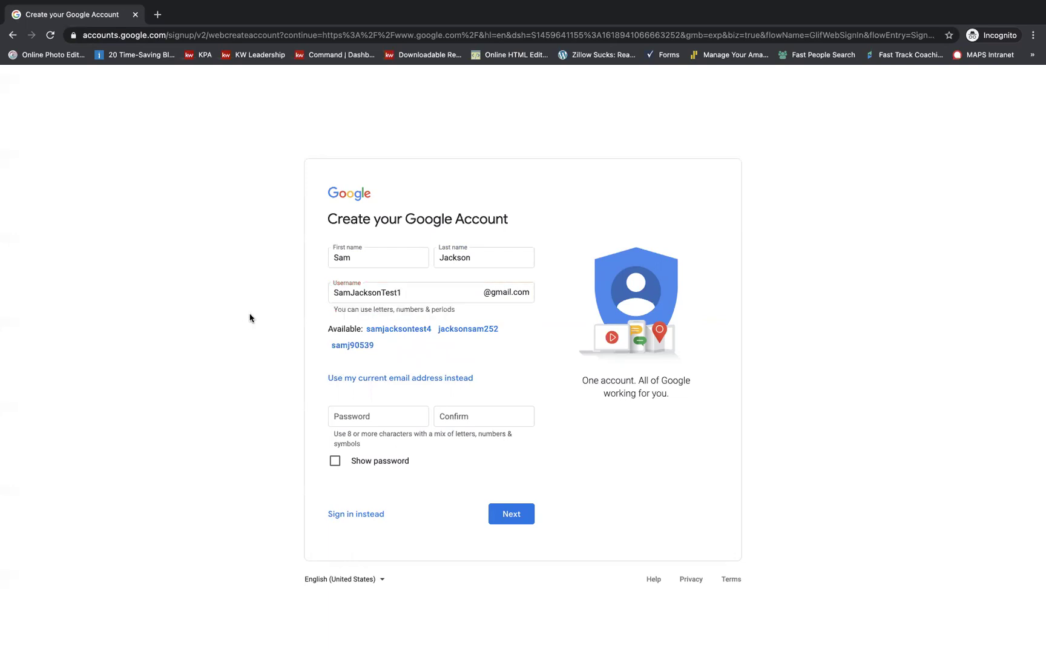
# Type the account password in both Password and Confirm fields
pyautogui.click(370, 414)
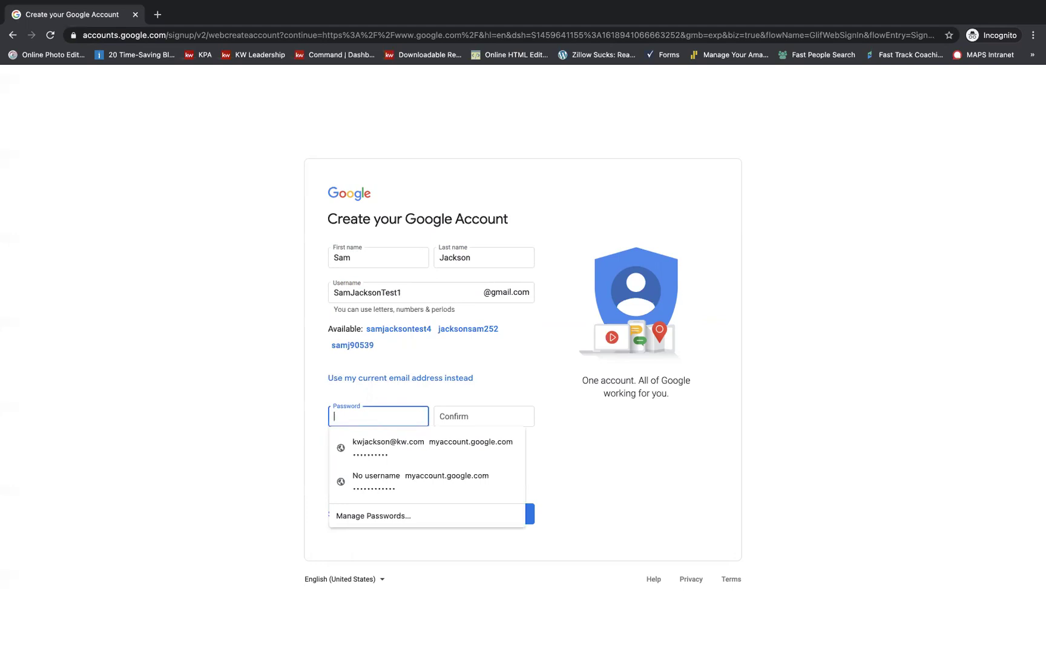
pyautogui.write('*****')
pyautogui.press('BackSpace')
pyautogui.press('BackSpace')
pyautogui.press('BackSpace')
pyautogui.write('********')
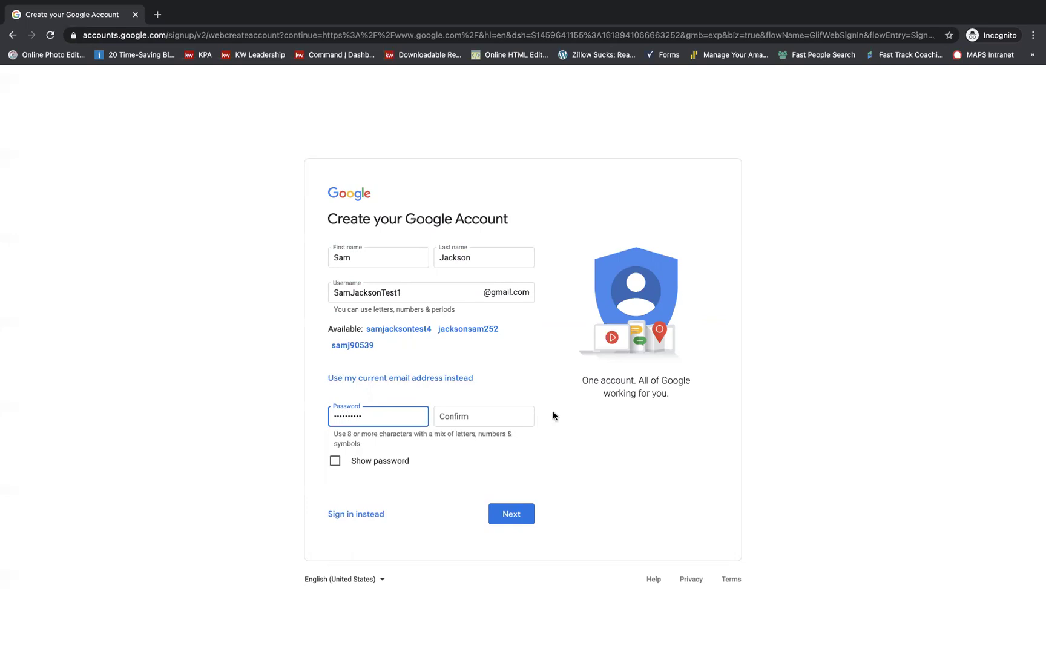
pyautogui.click(506, 414)
pyautogui.write('**********')
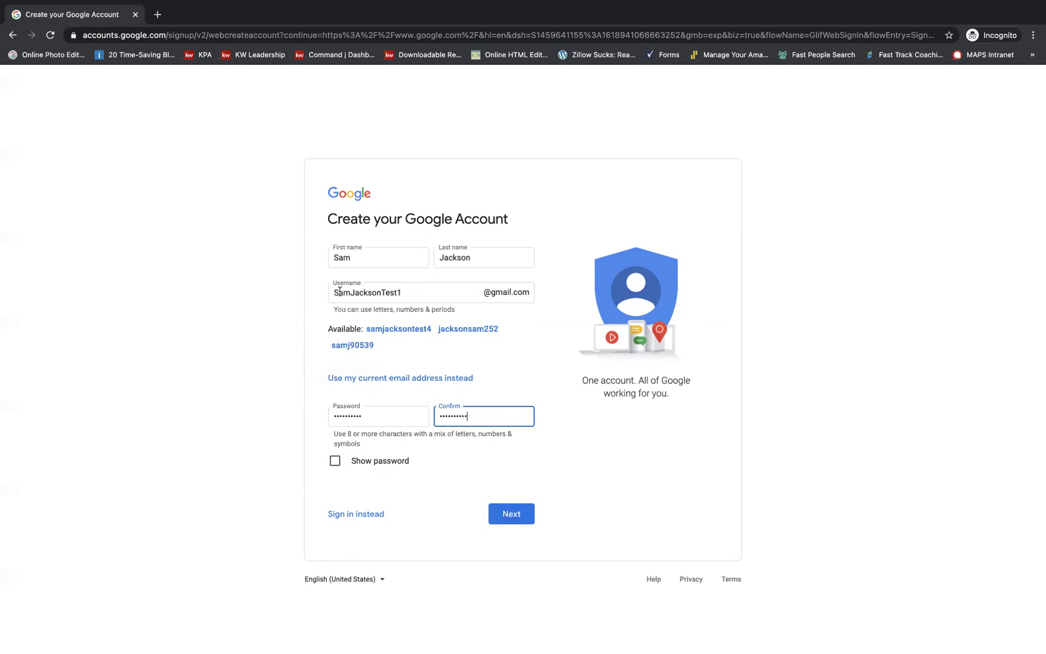
pyautogui.doubleClick(421, 294)
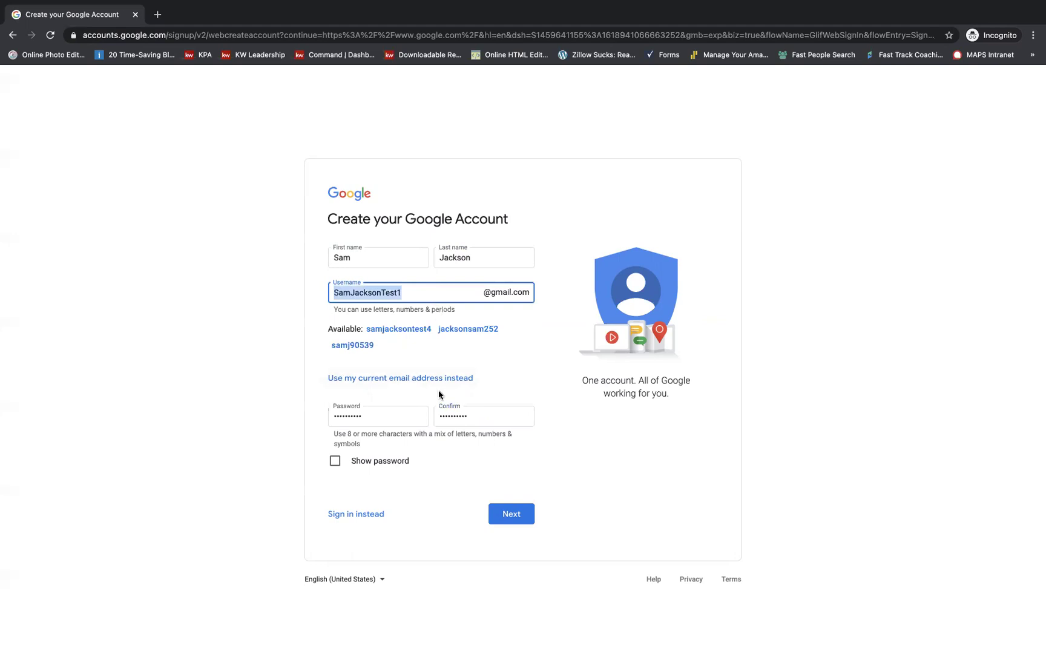
# Submit the details, enter the phone number, and type the six-digit texted verification code
pyautogui.click(507, 516)
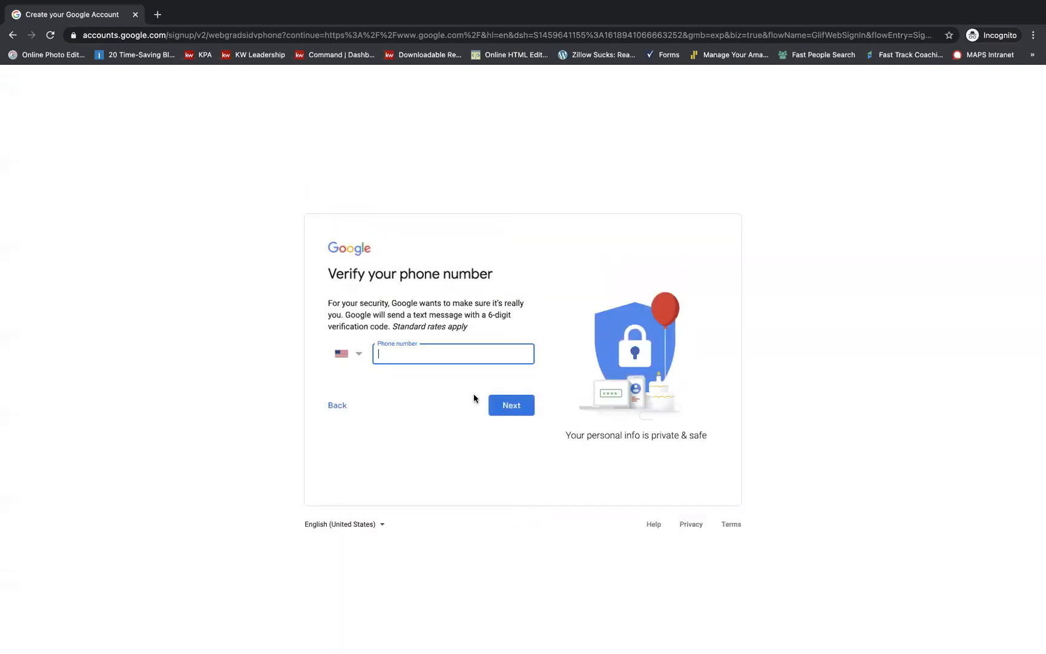
pyautogui.click(468, 359)
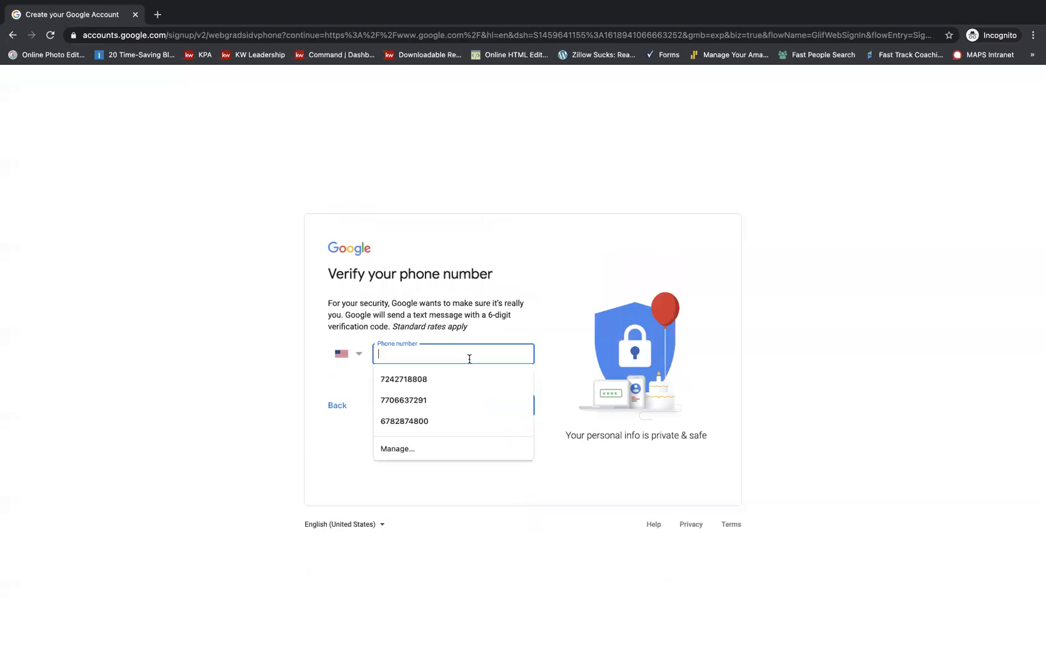
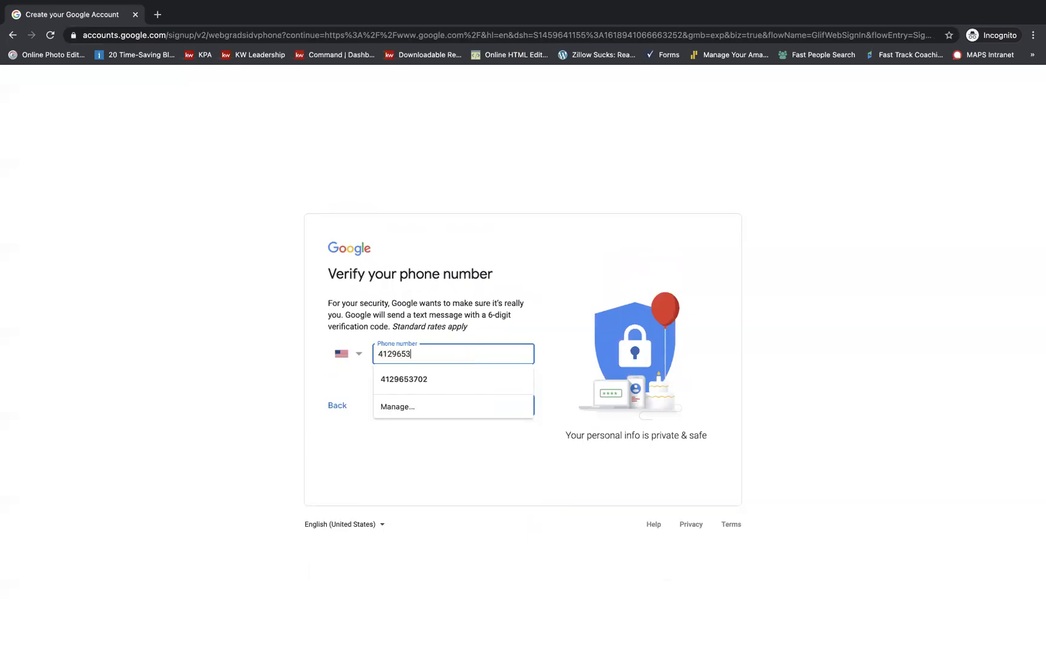
pyautogui.click(285, 389)
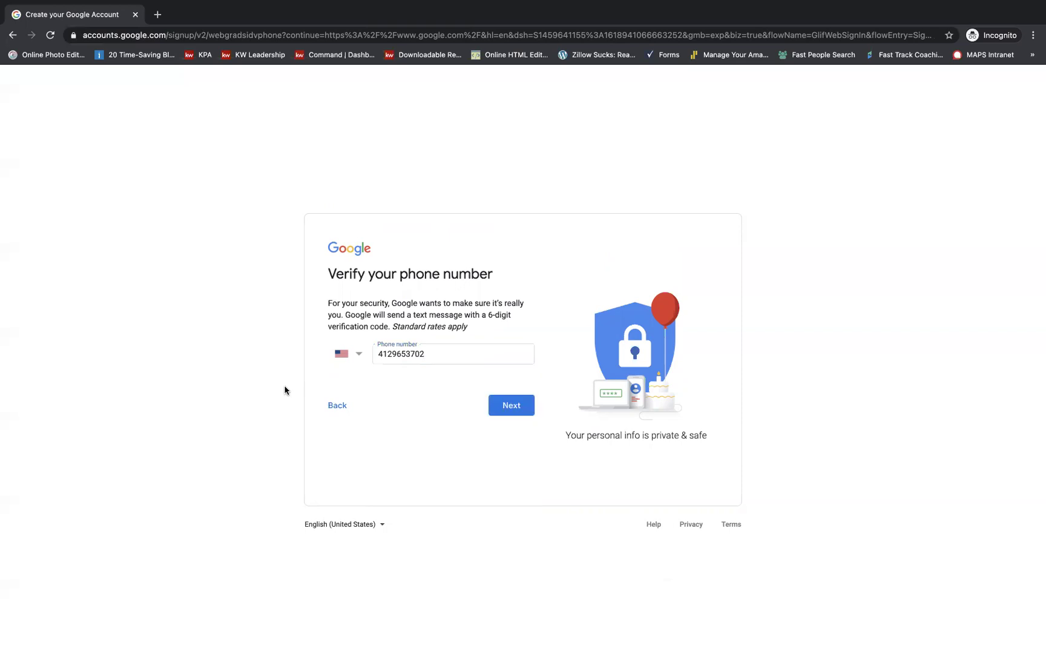
pyautogui.click(524, 408)
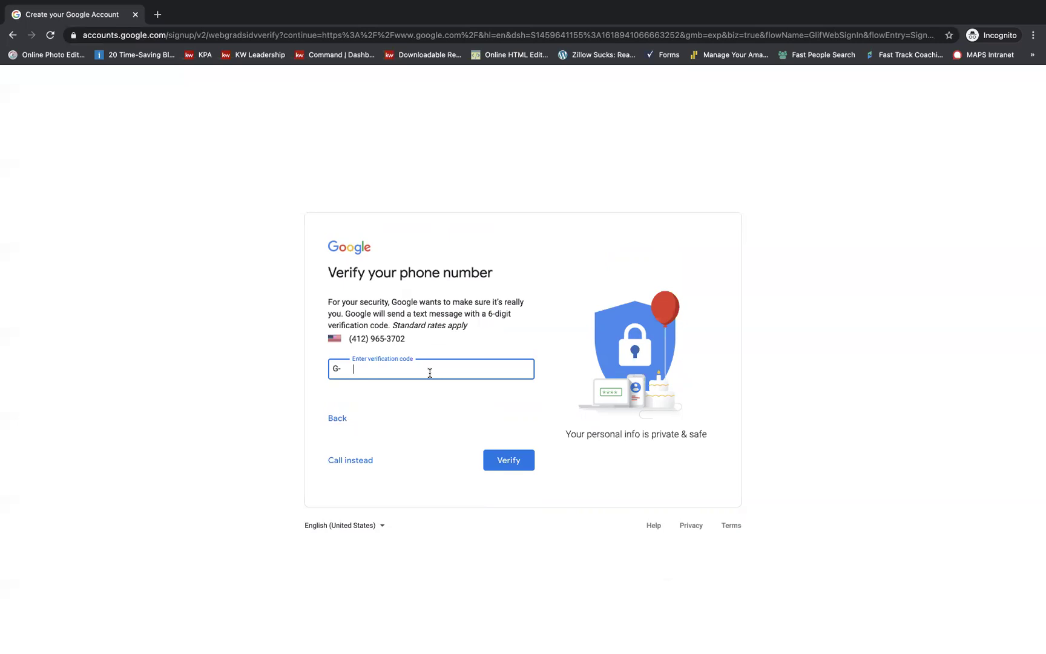
# Confirm the code, then enter the birth month, day and year
pyautogui.click(510, 461)
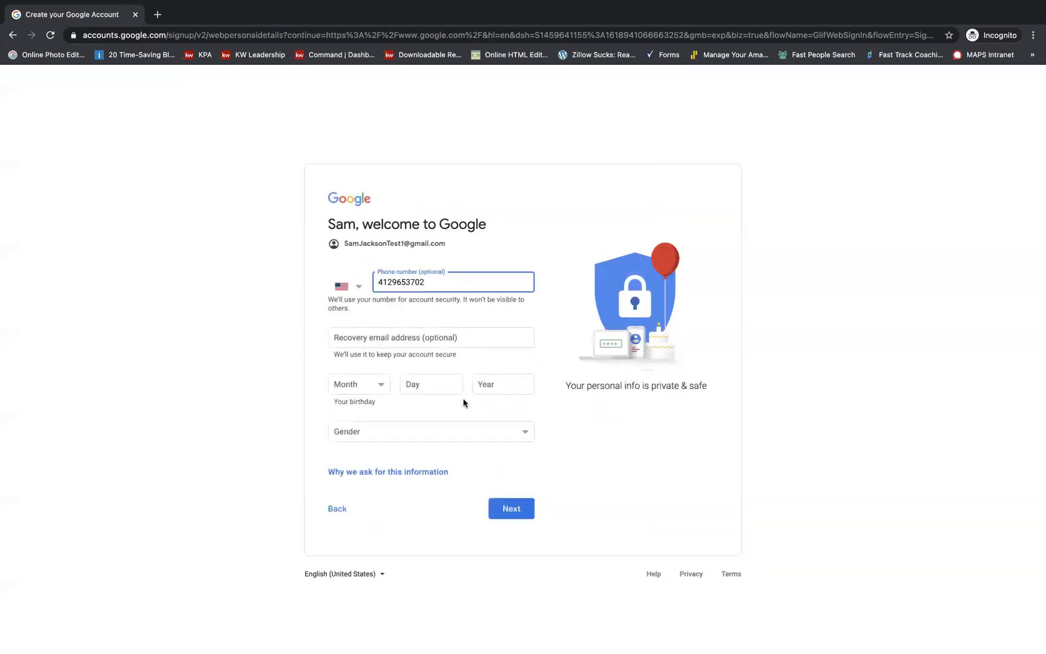
pyautogui.click(440, 344)
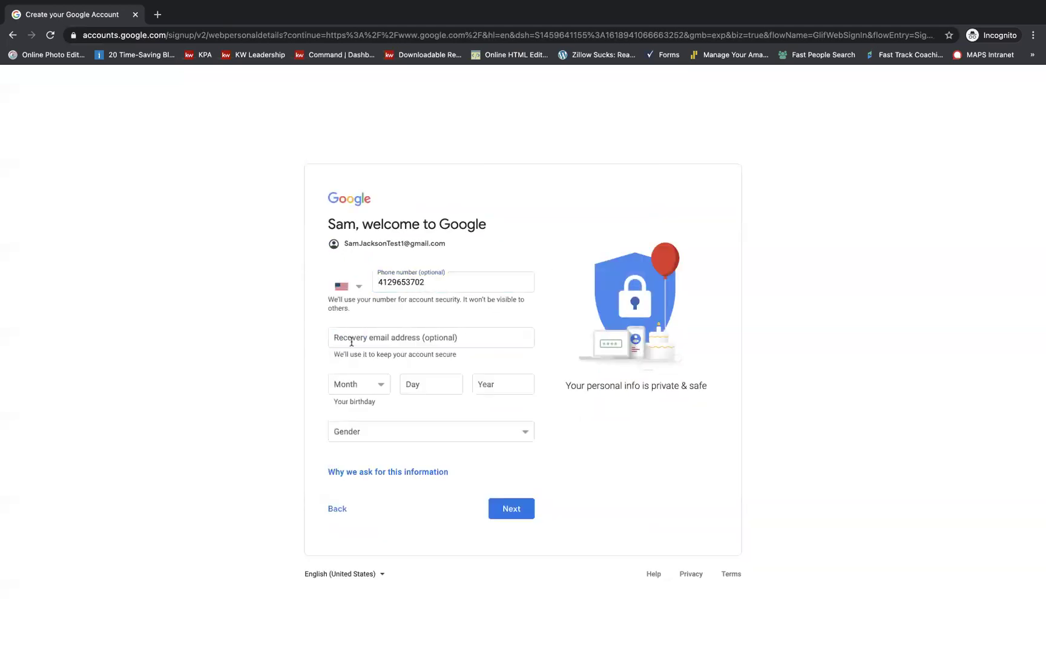
pyautogui.click(373, 383)
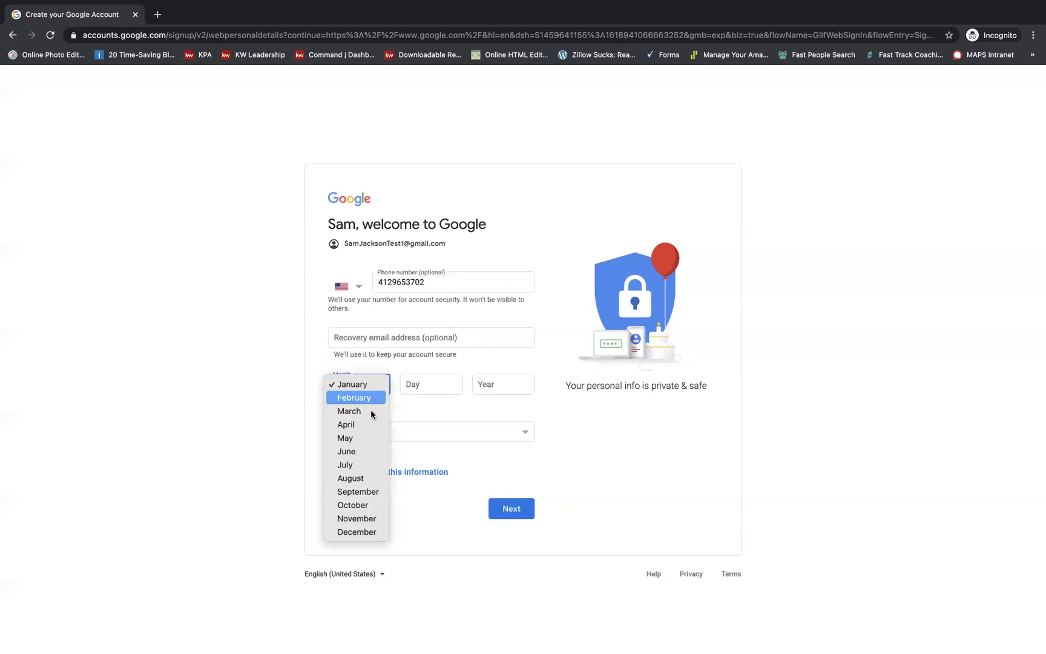
pyautogui.click(369, 532)
pyautogui.click(443, 386)
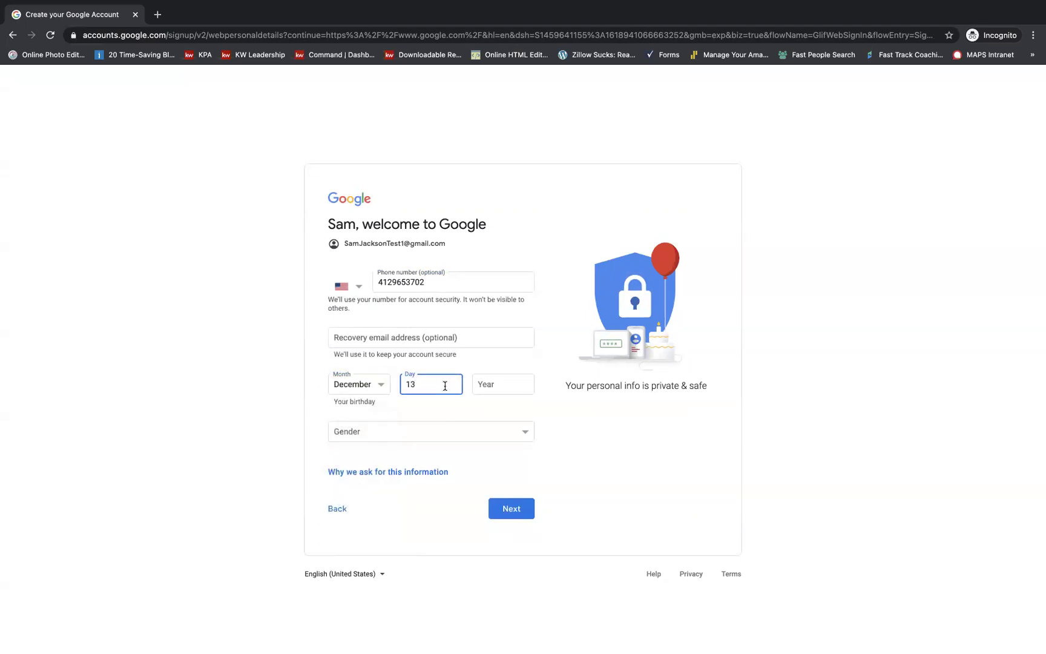
pyautogui.click(491, 386)
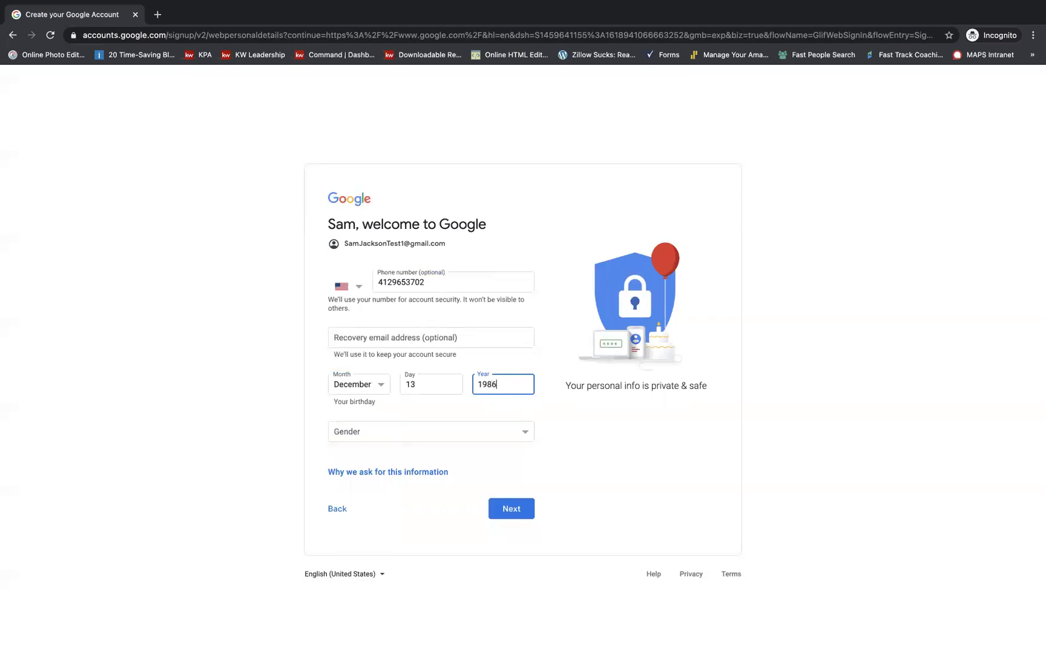
# Set gender to Rather not say and submit the personal details
pyautogui.moveTo(310, 421); pyautogui.dragTo(546, 505)
pyautogui.click(524, 511)
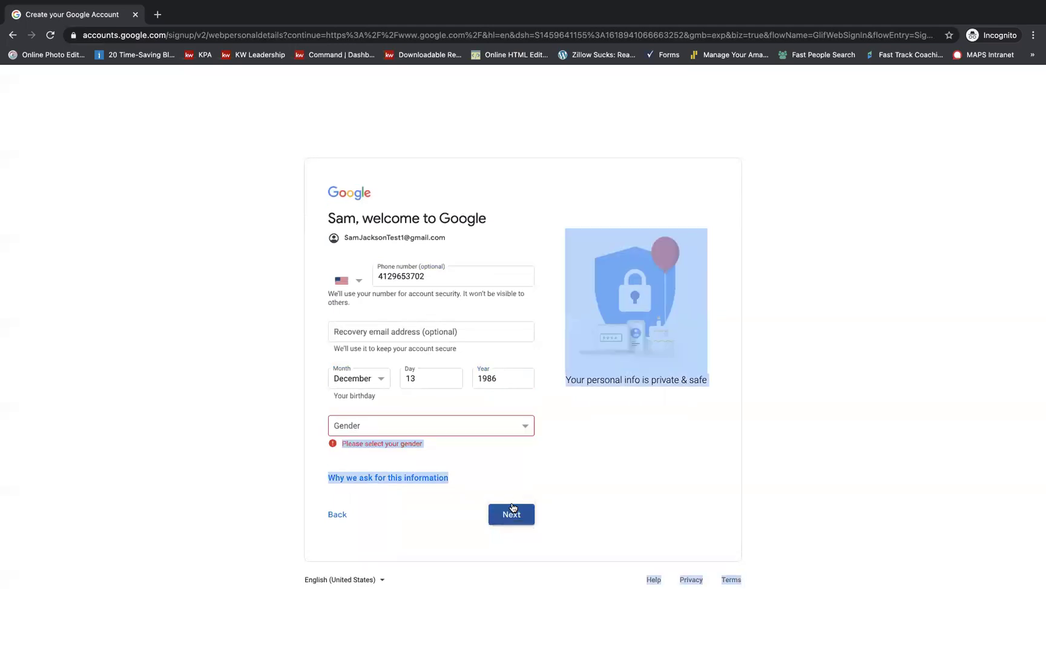
pyautogui.click(374, 430)
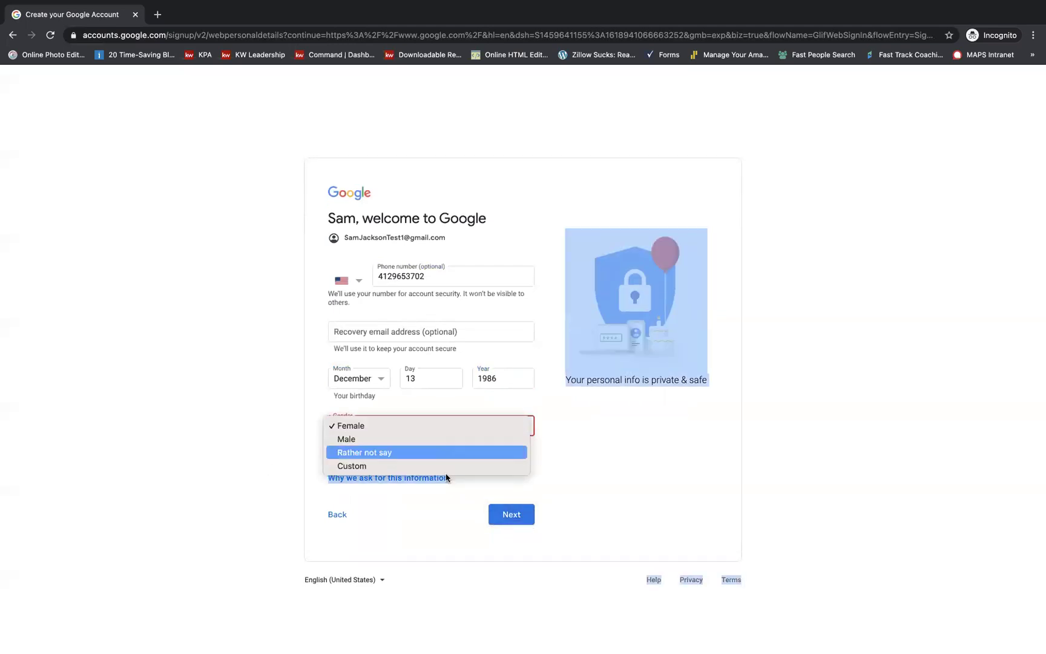
pyautogui.click(387, 453)
pyautogui.click(502, 513)
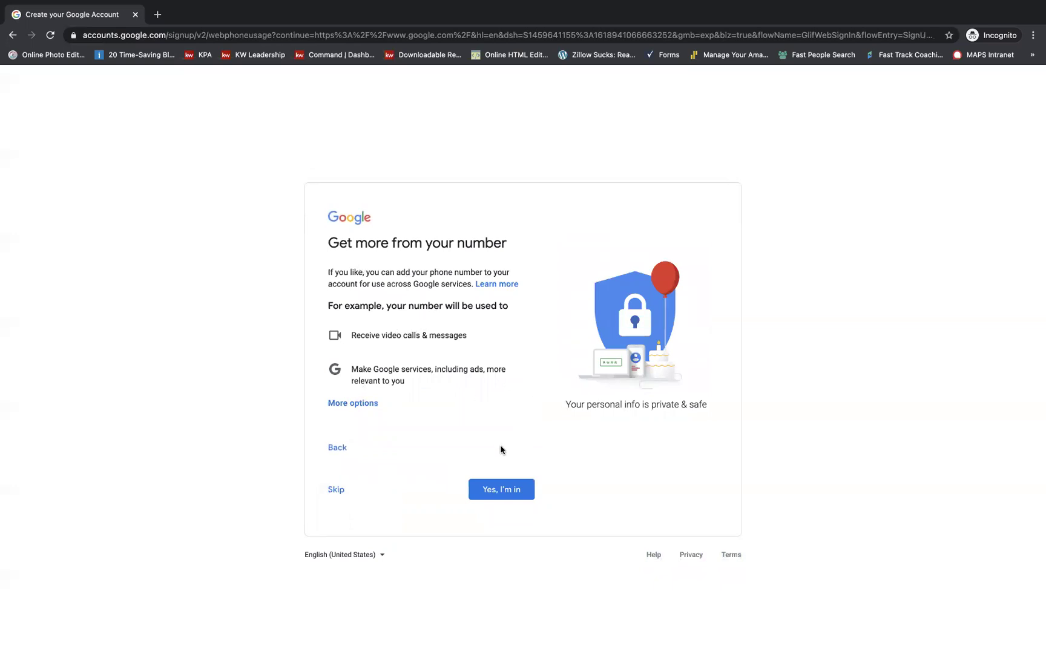
# Skip linking the number to Google services, accept the terms, and decline the Business Profile
pyautogui.click(337, 491)
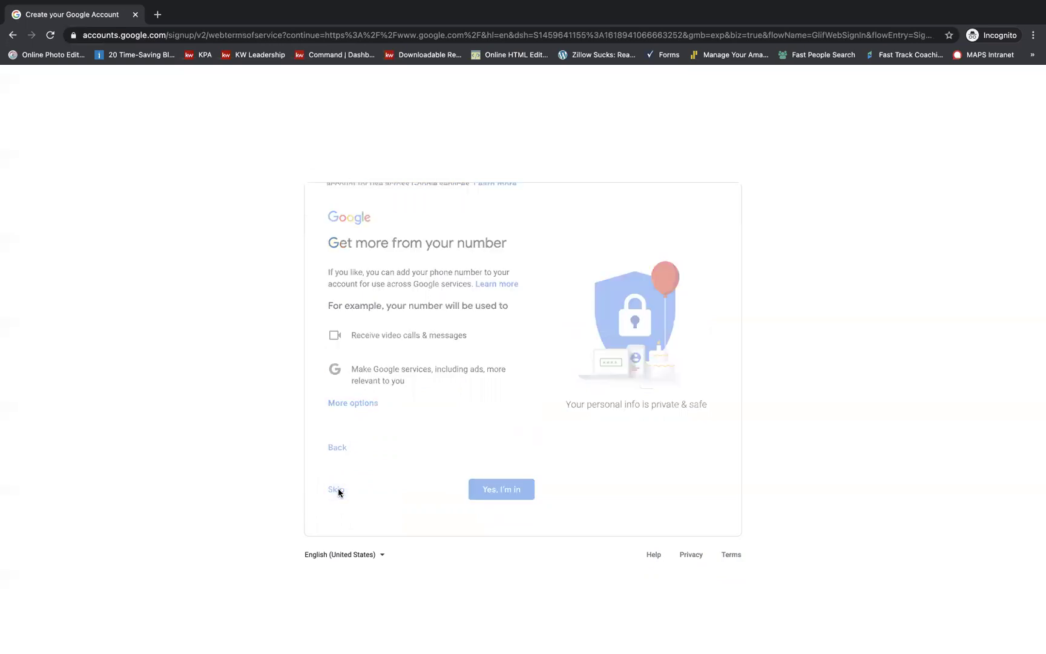
pyautogui.scroll(-4, 430, 427)
pyautogui.scroll(-4, 431, 427)
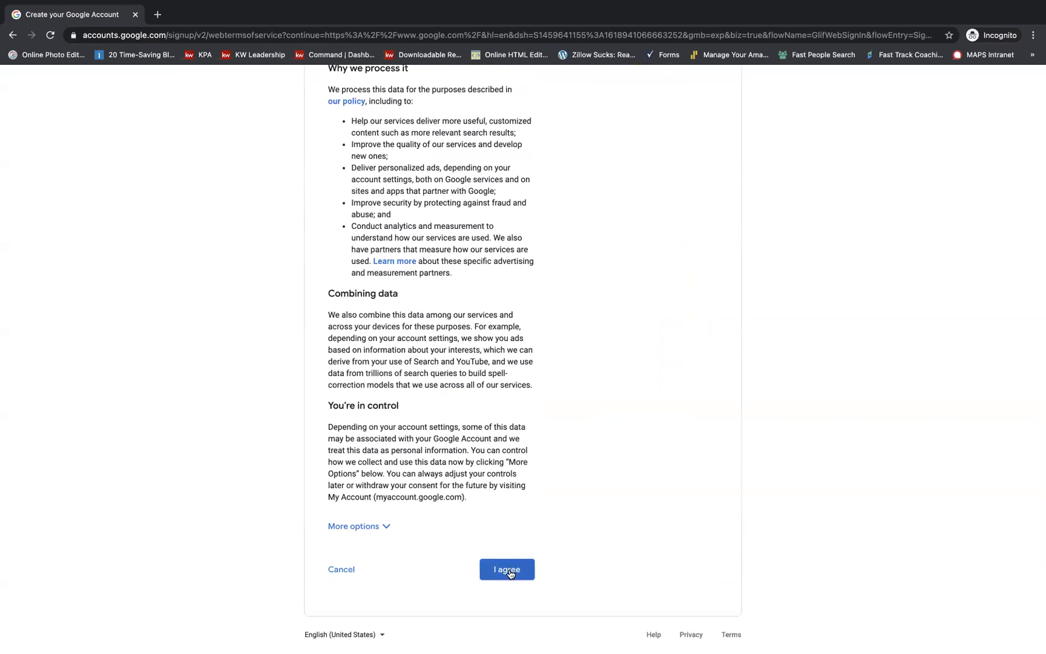
pyautogui.click(512, 571)
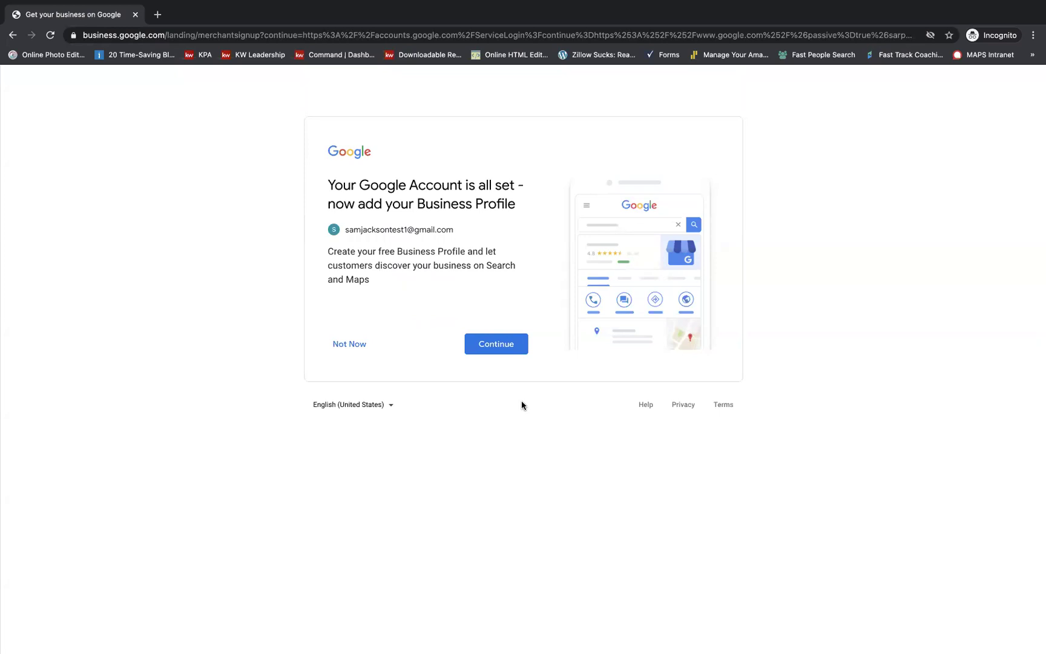
pyautogui.click(351, 344)
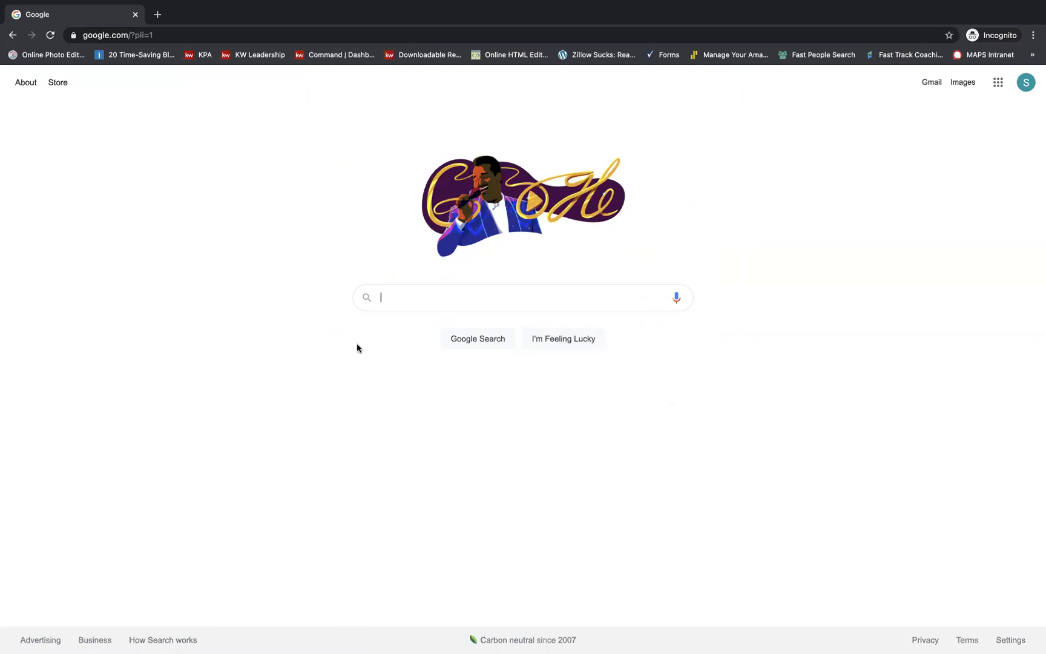
# Search 'donuts near me', browse the Krispy Kreme ad and local shops, then clear the query
pyautogui.click(392, 298)
pyautogui.write('donut')
pyautogui.write('ear me')
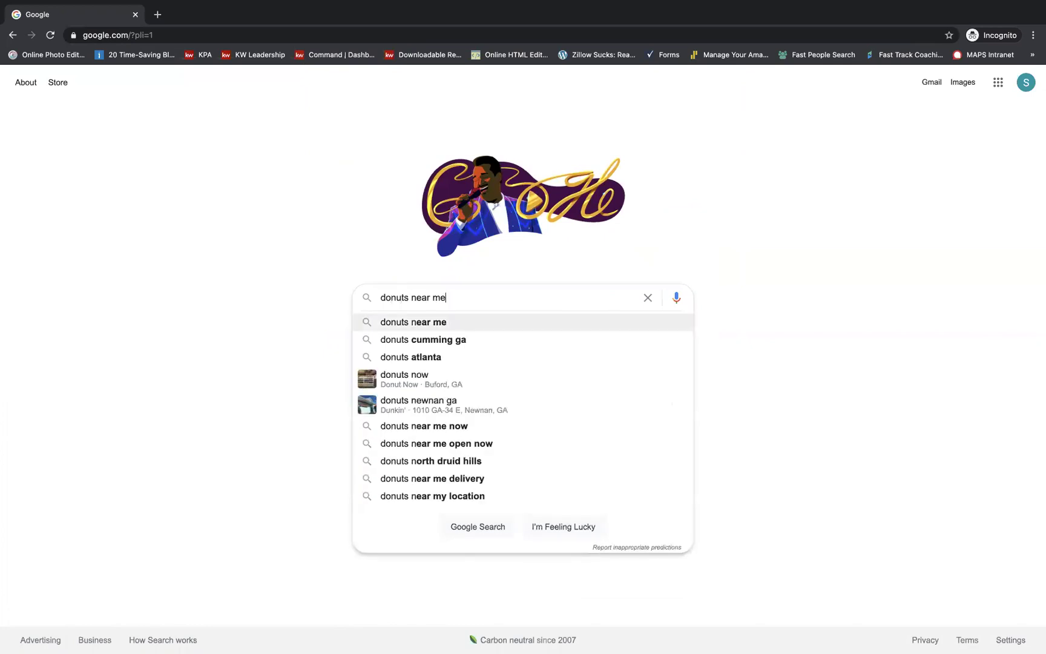
pyautogui.press('Return')
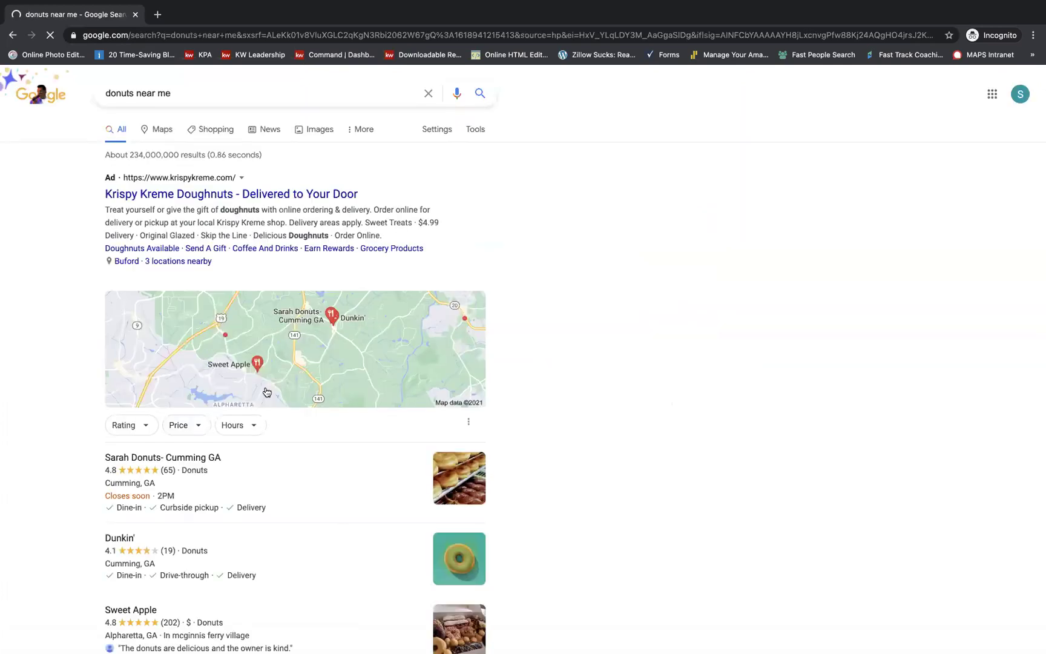
pyautogui.scroll(-2, 73, 357)
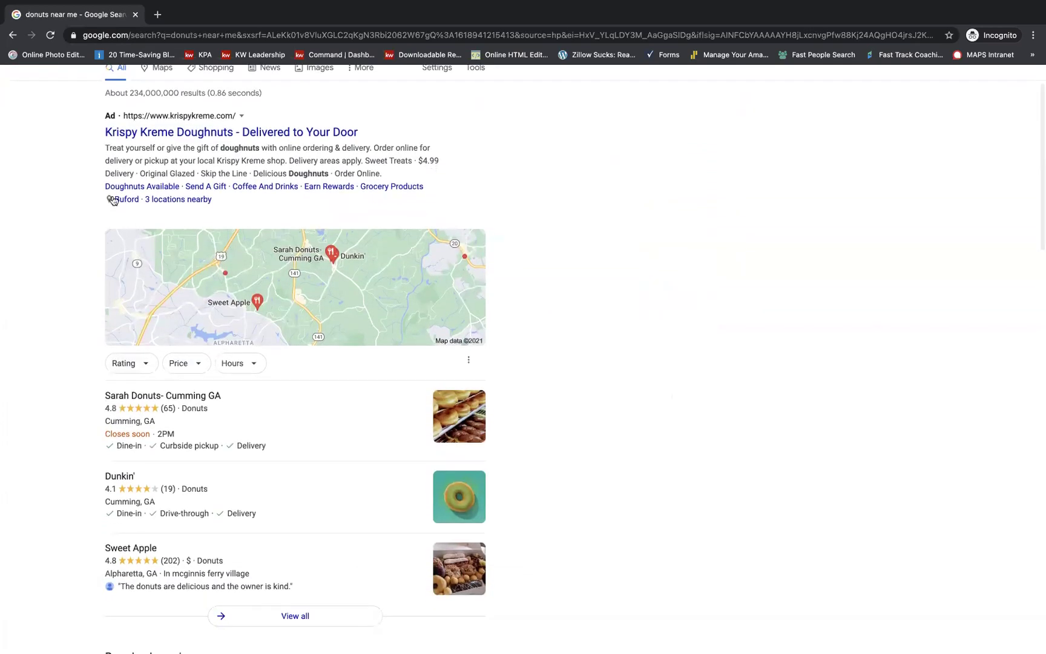
pyautogui.scroll(1, 107, 200)
pyautogui.scroll(-2, 339, 353)
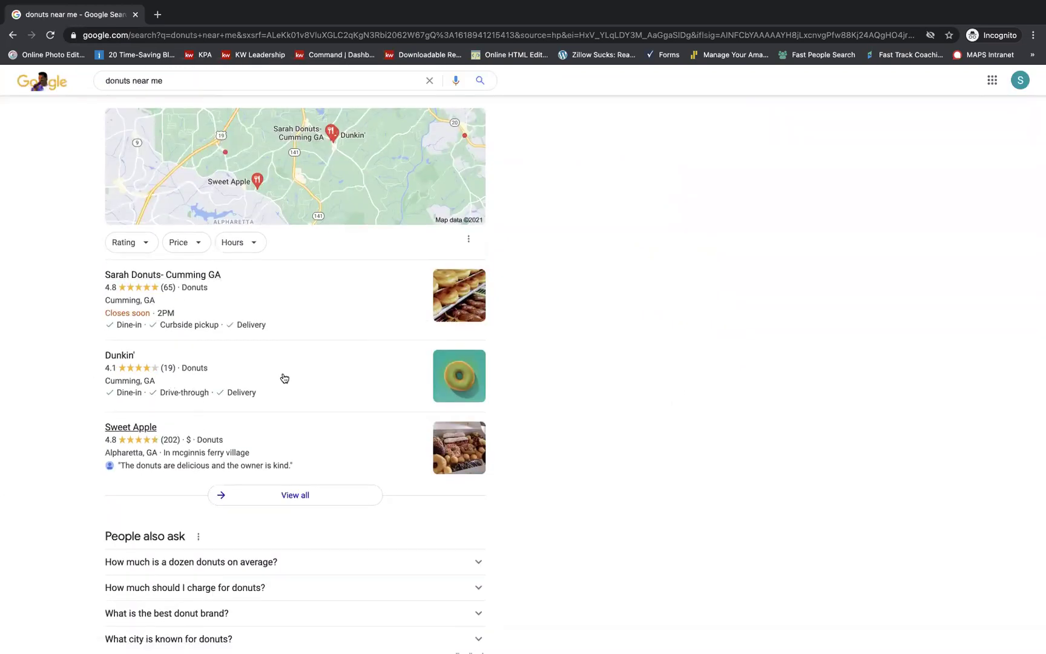
pyautogui.scroll(3, 196, 362)
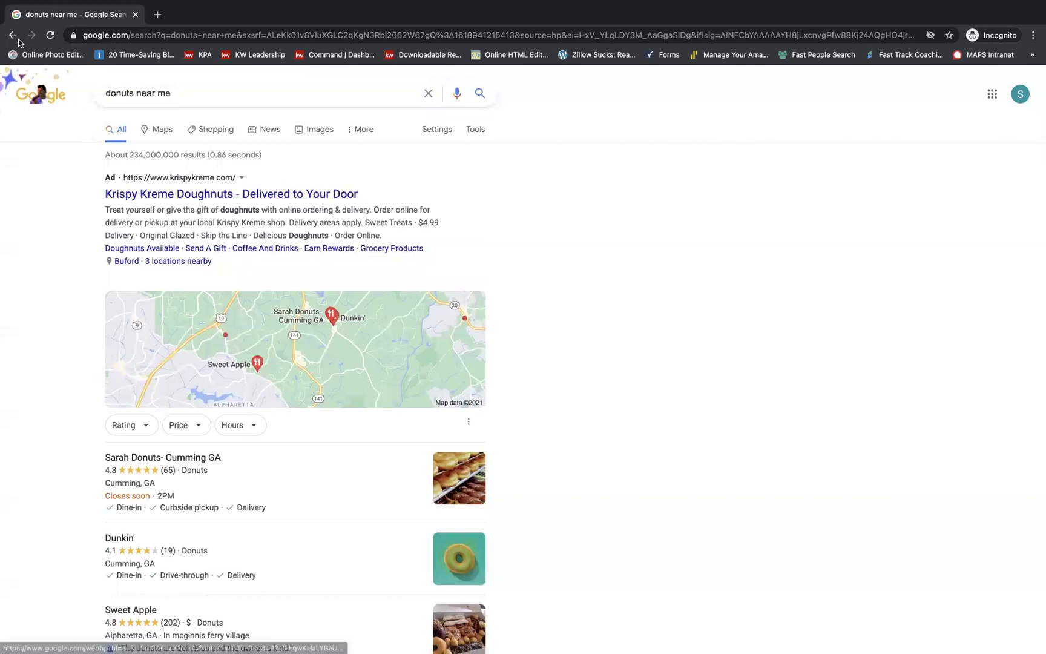
pyautogui.click(220, 91)
pyautogui.doubleClick(220, 91)
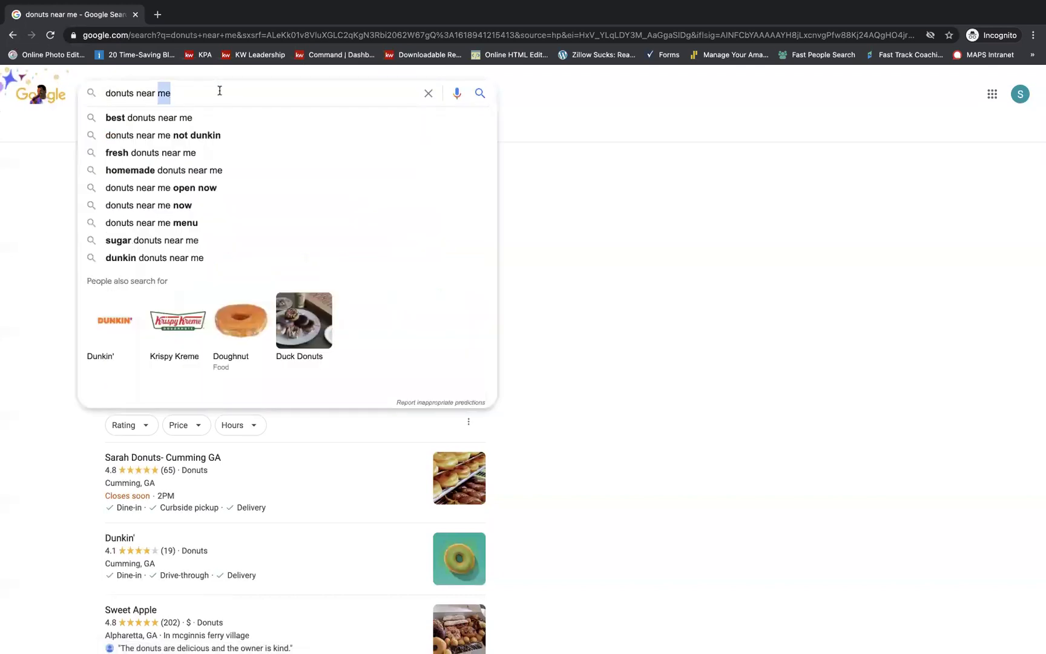
pyautogui.press('BackSpace')
pyautogui.press('BackSpace')
pyautogui.press('BackSpace')
pyautogui.press('BackSpace')
pyautogui.press('BackSpace')
pyautogui.press('BackSpace')
pyautogui.press('BackSpace')
pyautogui.press('BackSpace')
pyautogui.press('BackSpace')
pyautogui.press('BackSpace')
pyautogui.press('BackSpace')
pyautogui.press('BackSpace')
pyautogui.press('BackSpace')
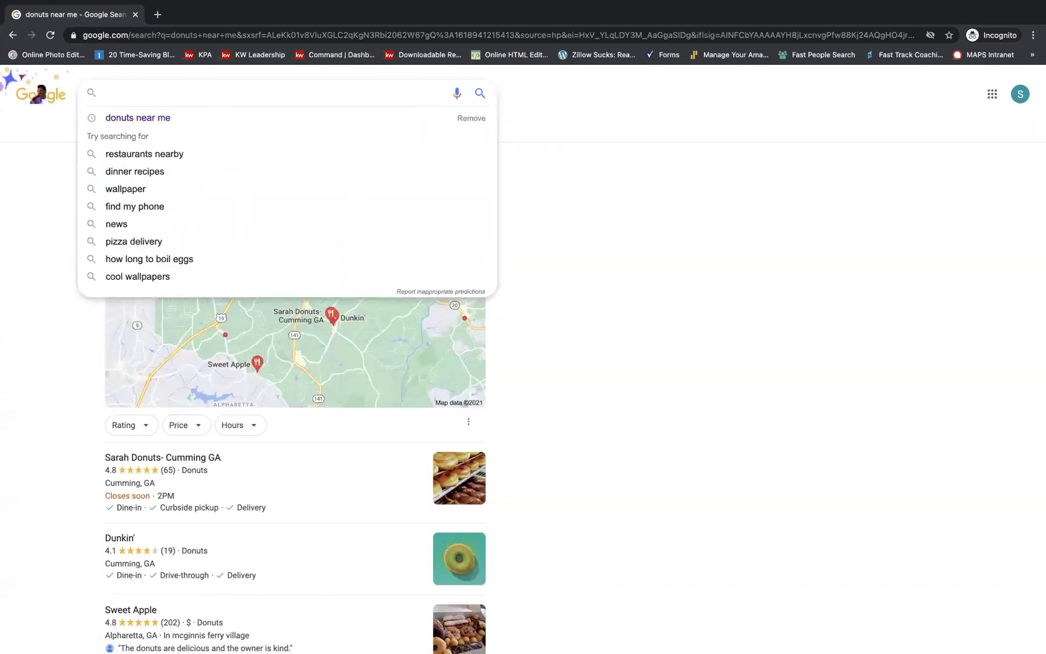
# Search for 'google ads' to bring up the official Google Ads result
pyautogui.click(503, 313)
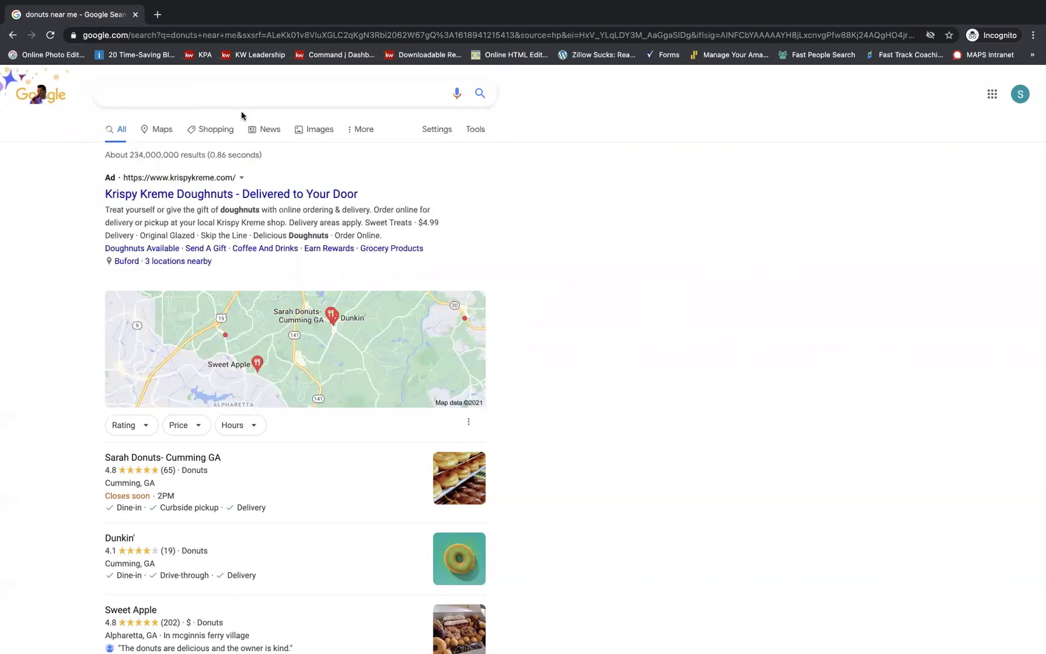
pyautogui.click(216, 95)
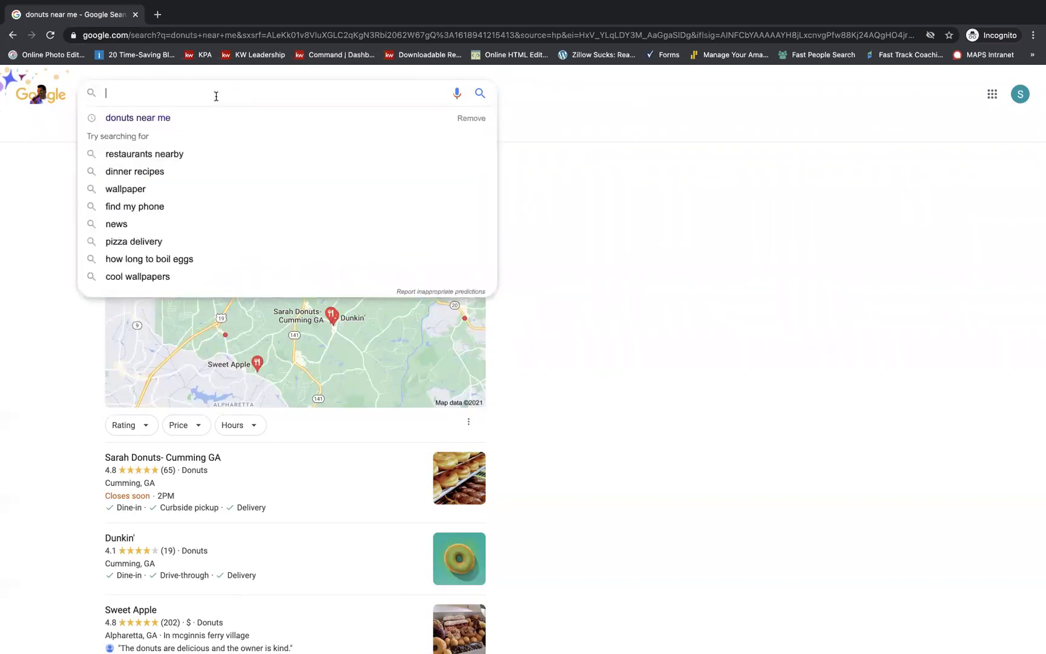
pyautogui.write('goog')
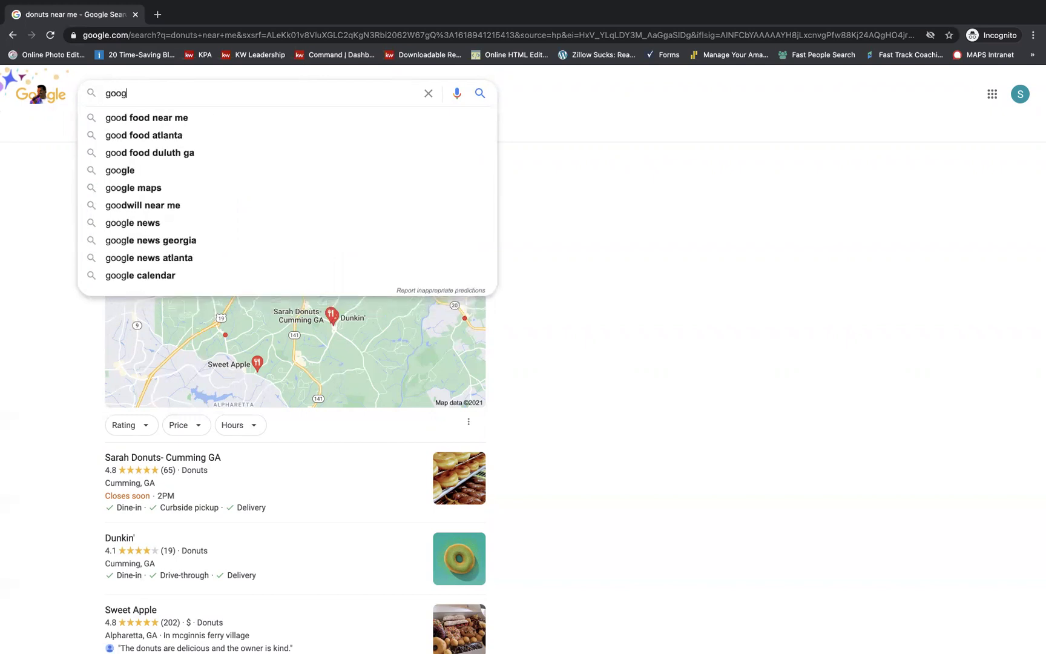
pyautogui.write('le ads')
pyautogui.press('Return')
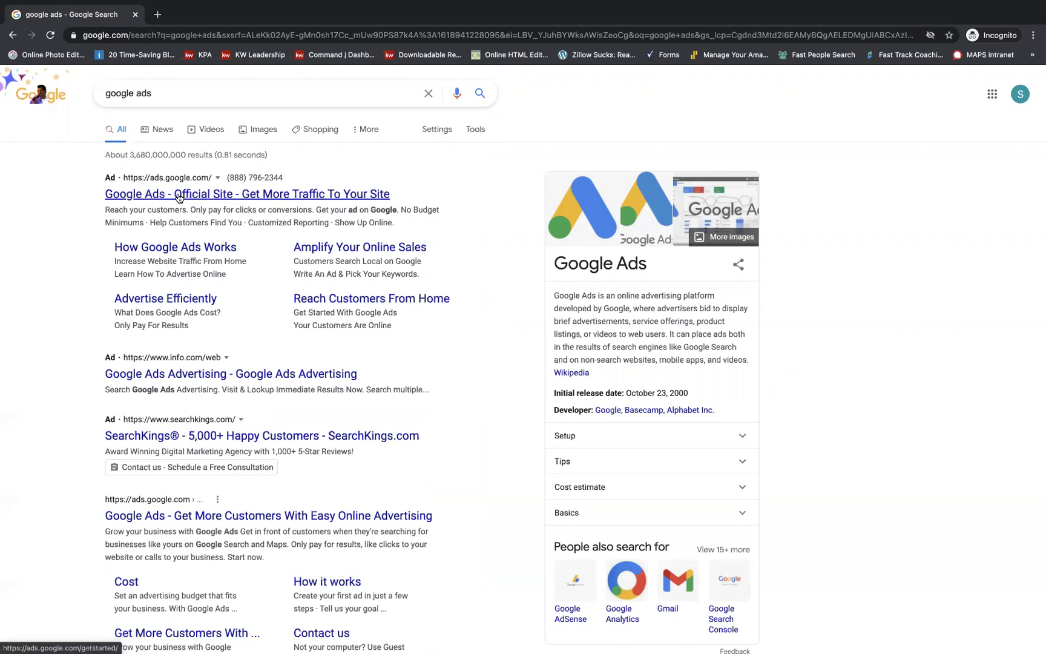
# Open the 'Google Ads - Official Site' ad and scroll through its landing page
pyautogui.click(157, 194)
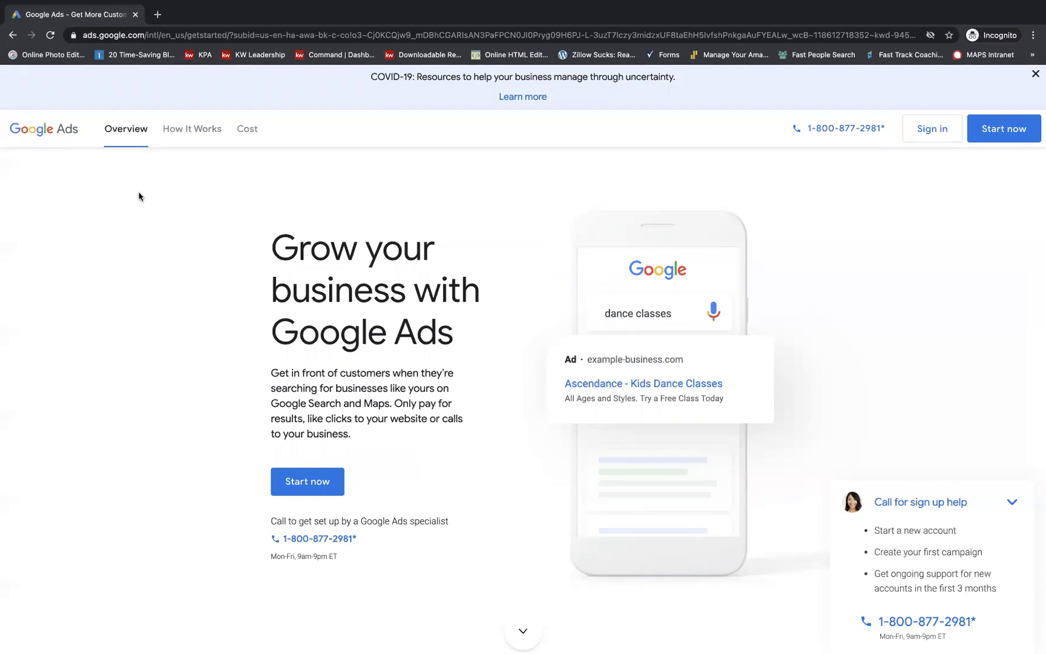
pyautogui.scroll(-2, 138, 225)
pyautogui.scroll(2, 161, 227)
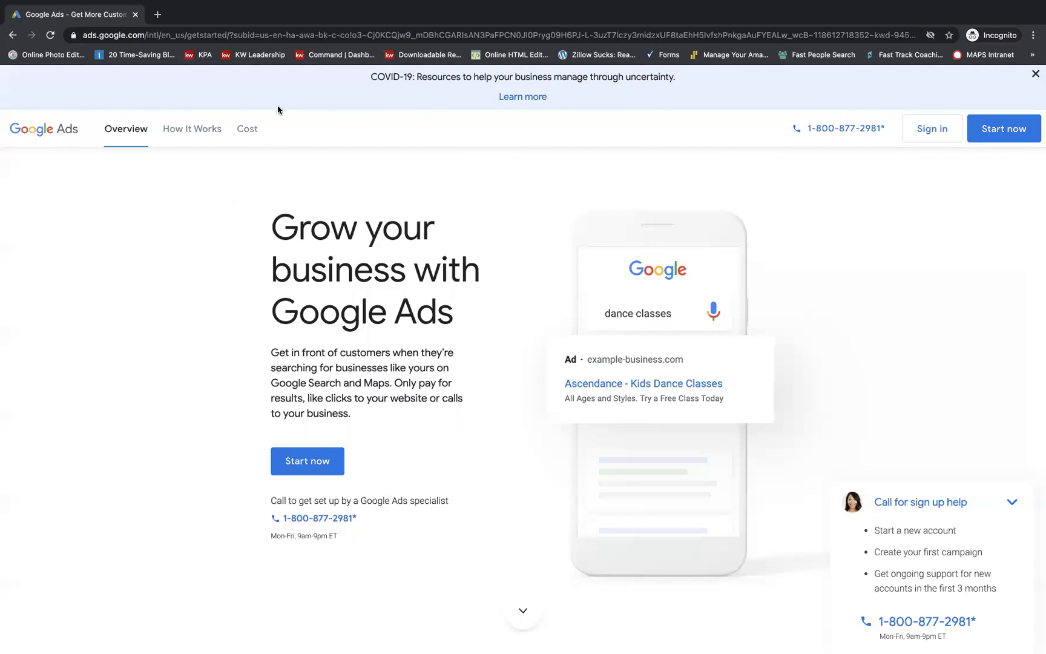
# Enter ads.google.com in the address bar to load the Google Ads home page
pyautogui.click(304, 31)
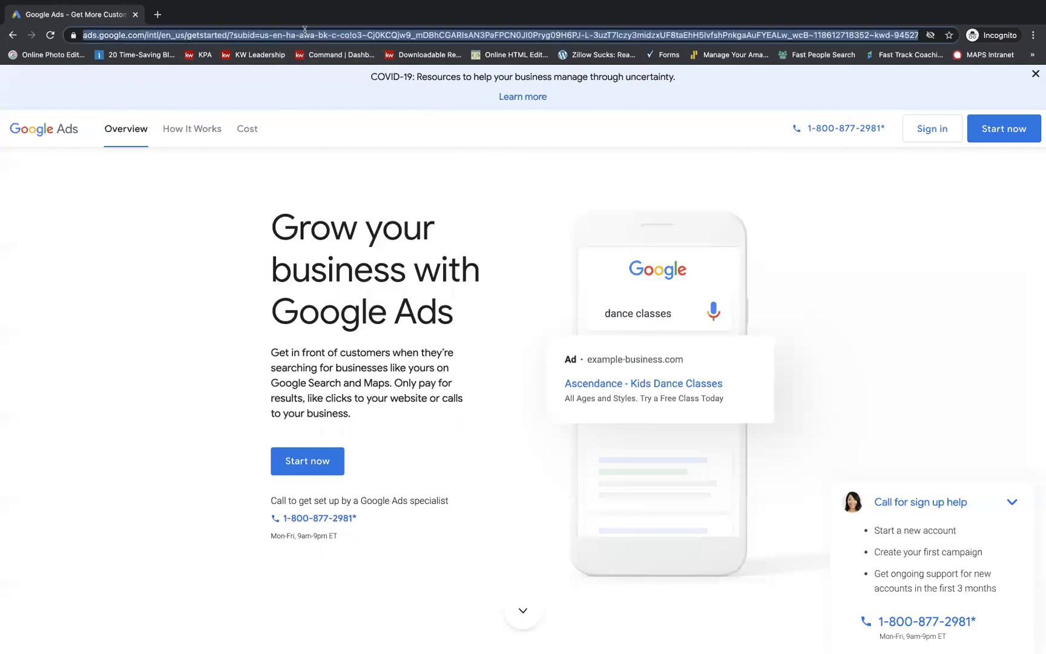
pyautogui.write('ads.google.com')
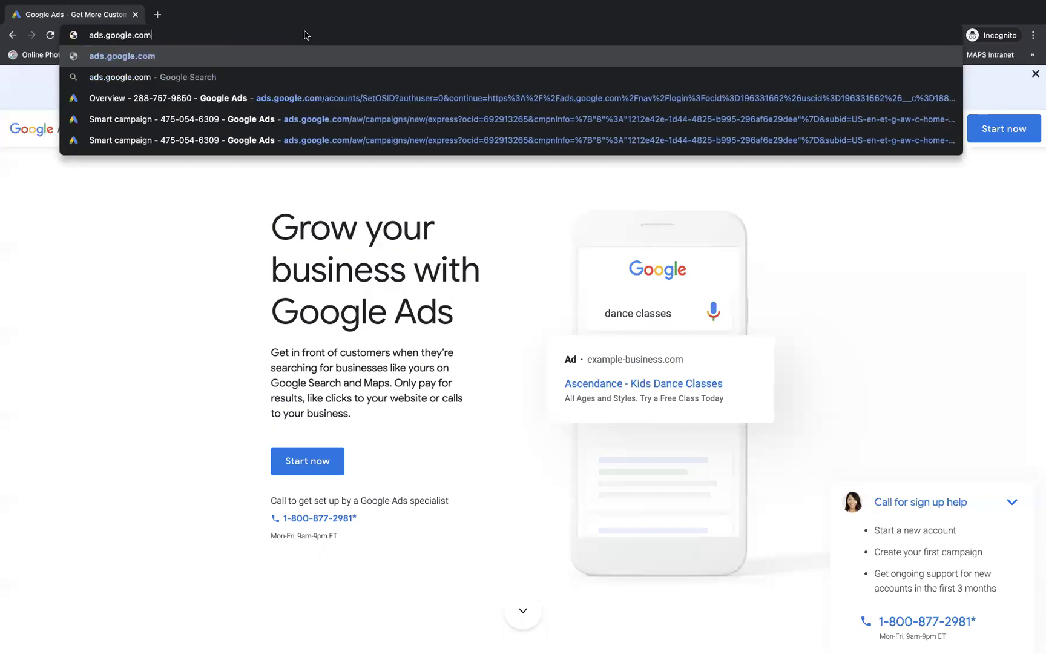
pyautogui.press('super+a')
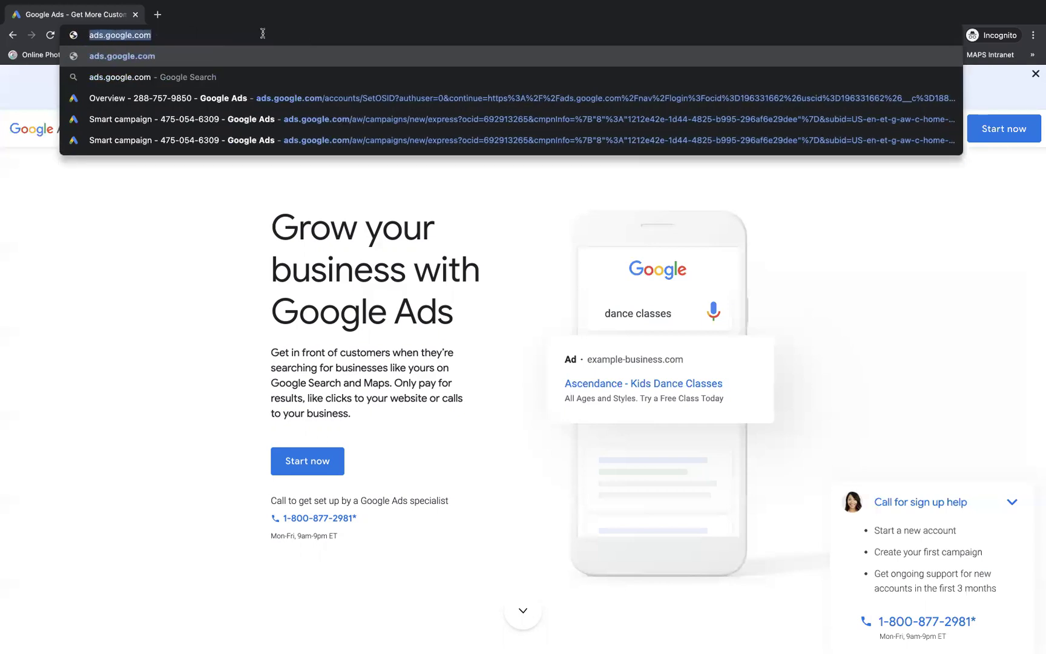
pyautogui.press('Return')
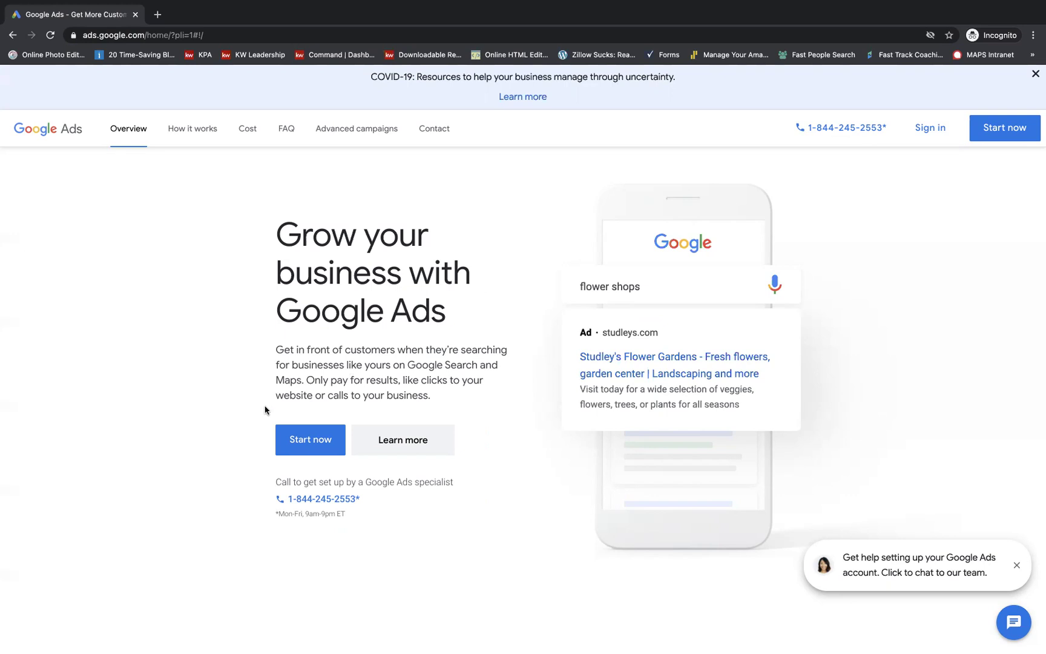
# Start a new Google Ads setup and switch it to Expert Mode
pyautogui.click(295, 446)
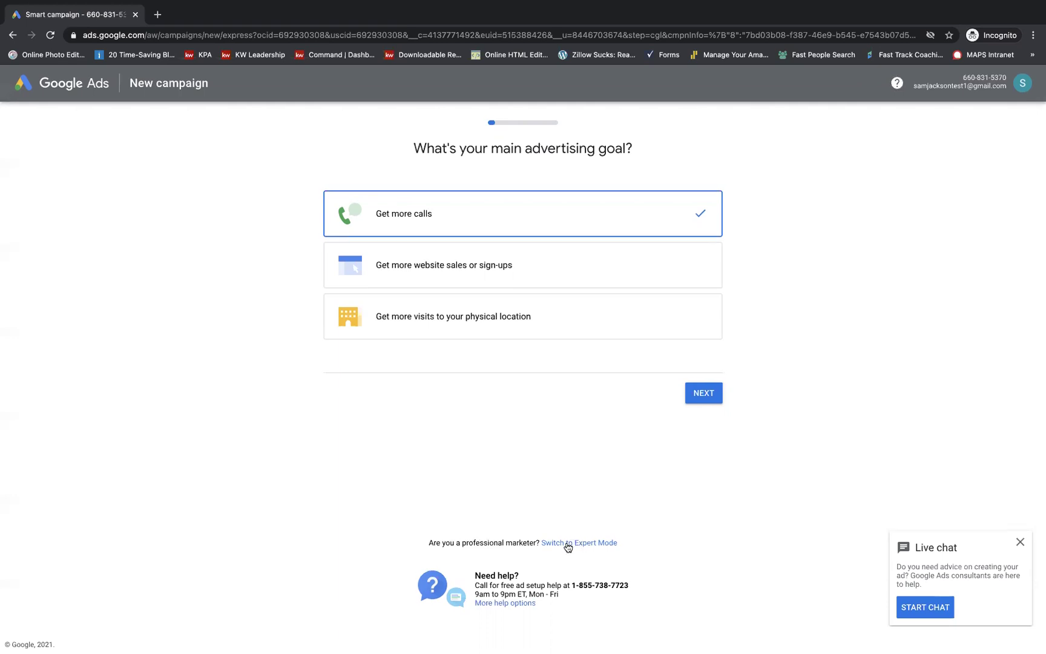
pyautogui.click(568, 544)
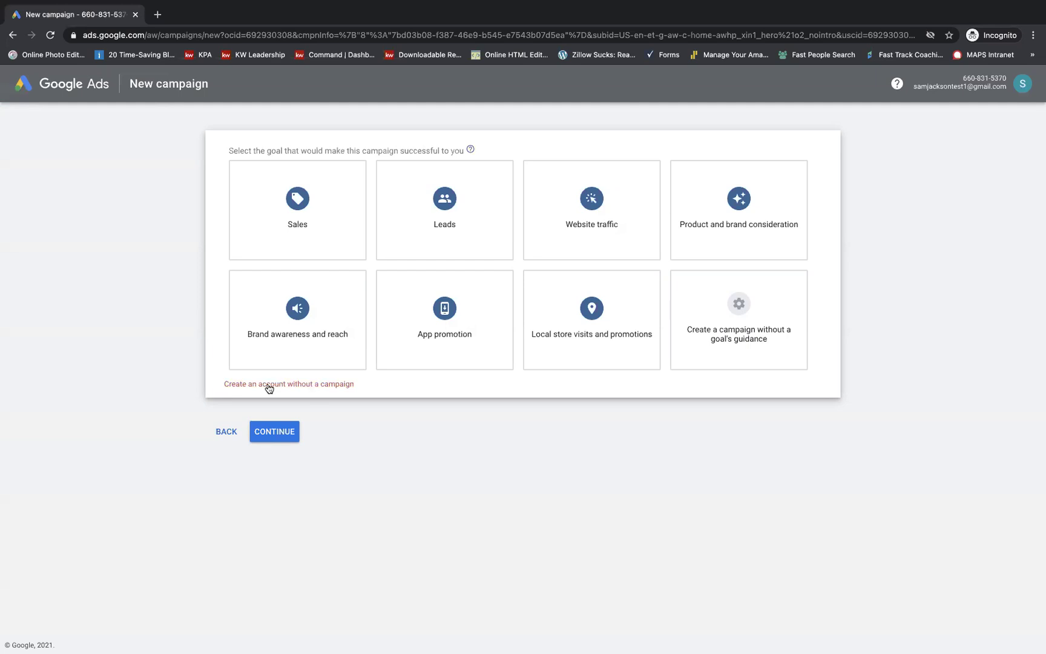
# Create the Google Ads account without a campaign, keeping United States billing, New York time and US Dollar
pyautogui.click(269, 385)
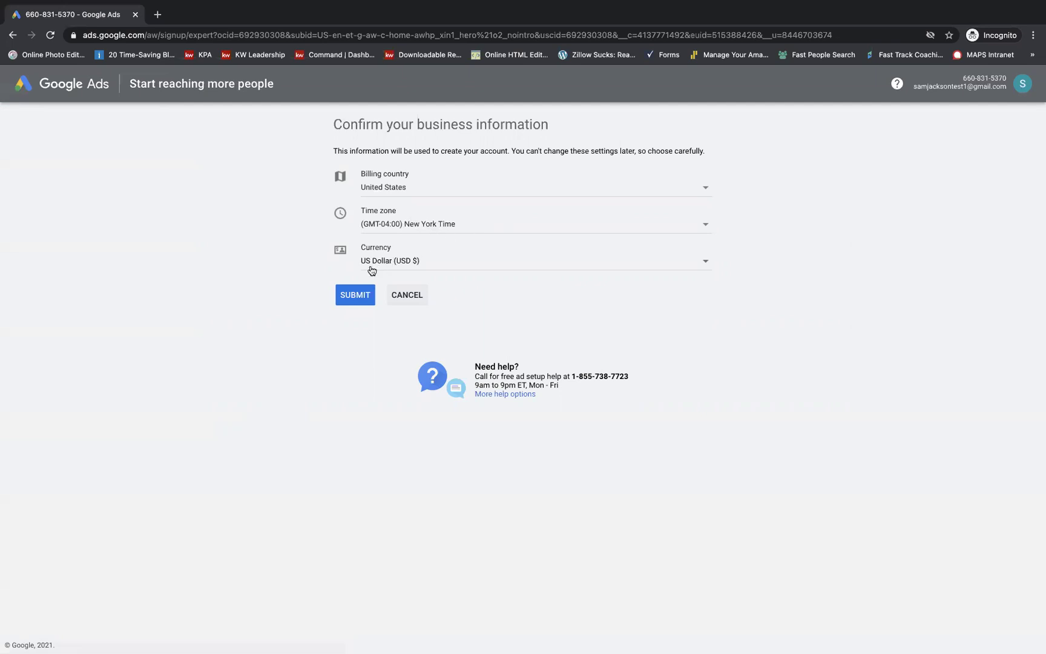
pyautogui.click(702, 189)
pyautogui.click(748, 195)
pyautogui.click(344, 297)
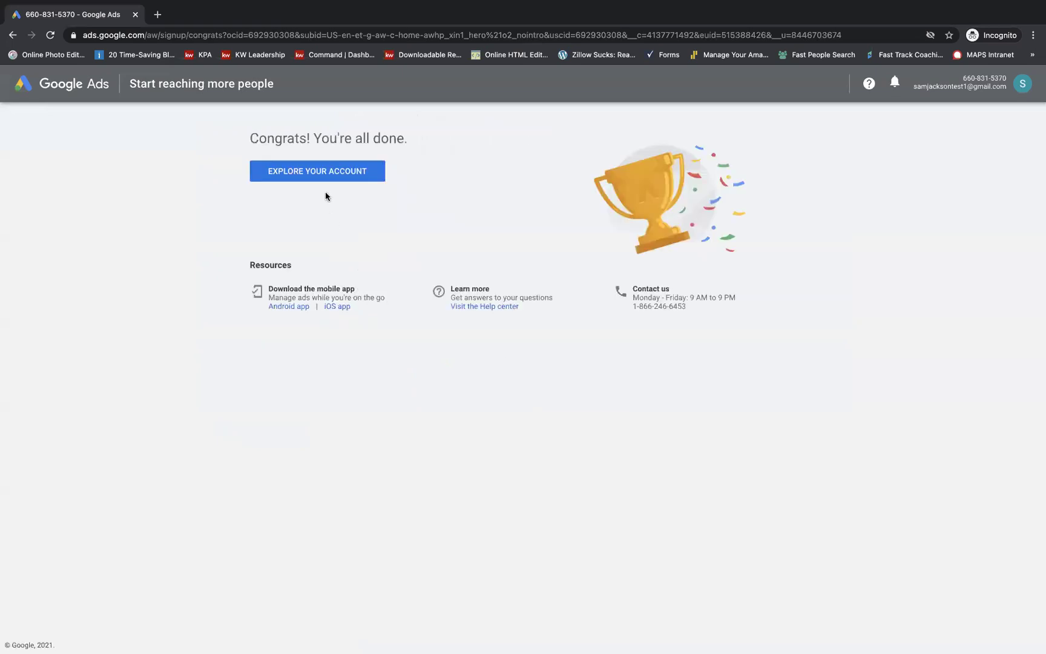
# Enter the new account's Overview, check the account menu, and bring up Tools & Settings
pyautogui.click(323, 174)
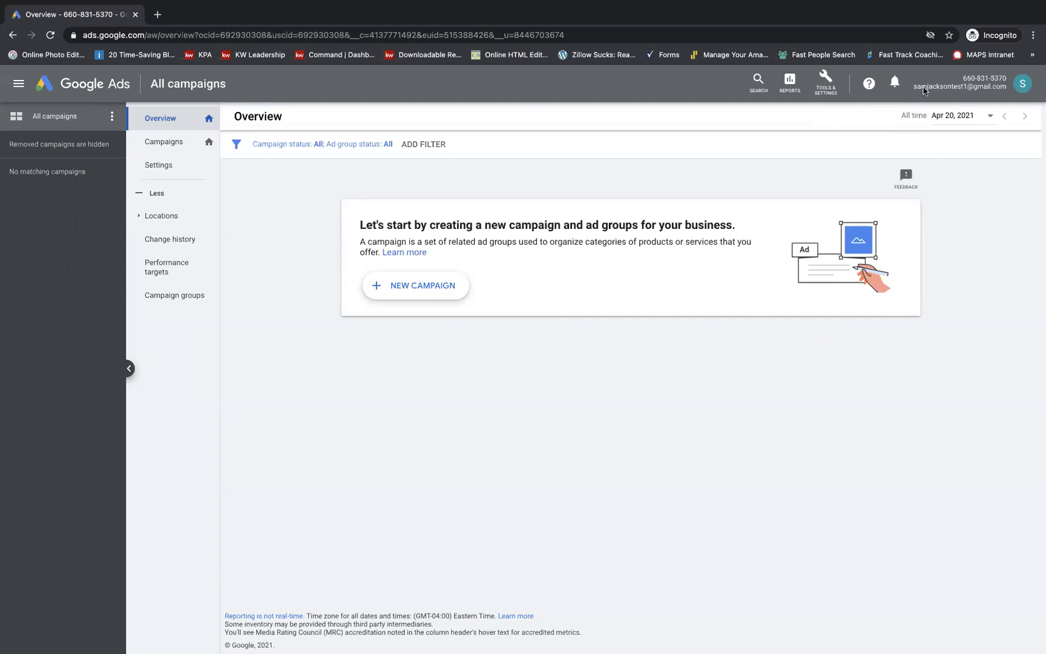
pyautogui.click(829, 85)
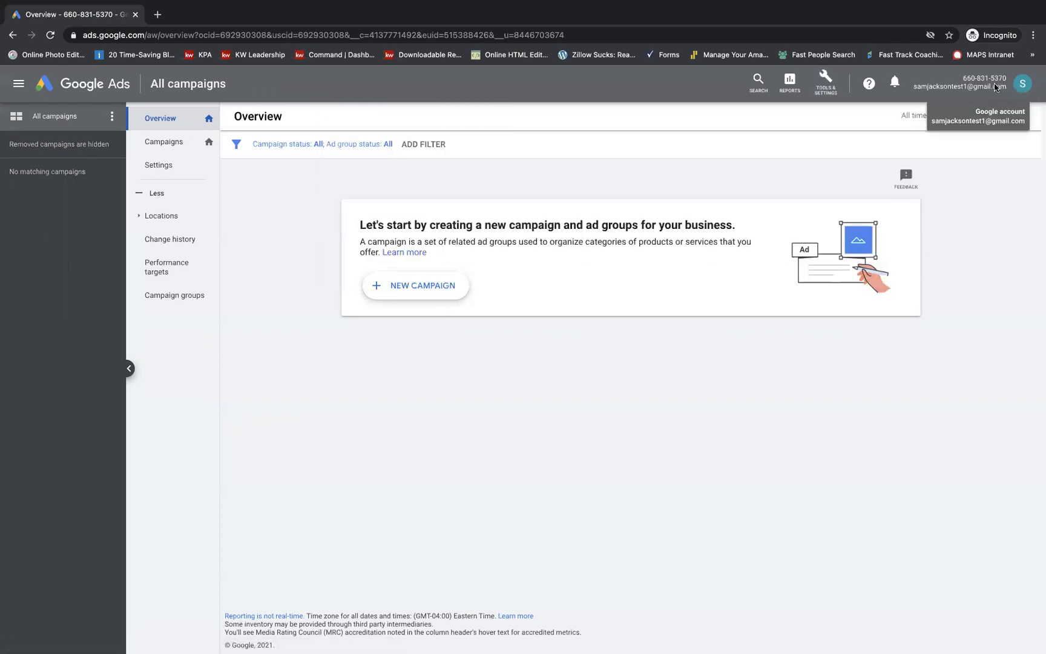
pyautogui.click(1017, 86)
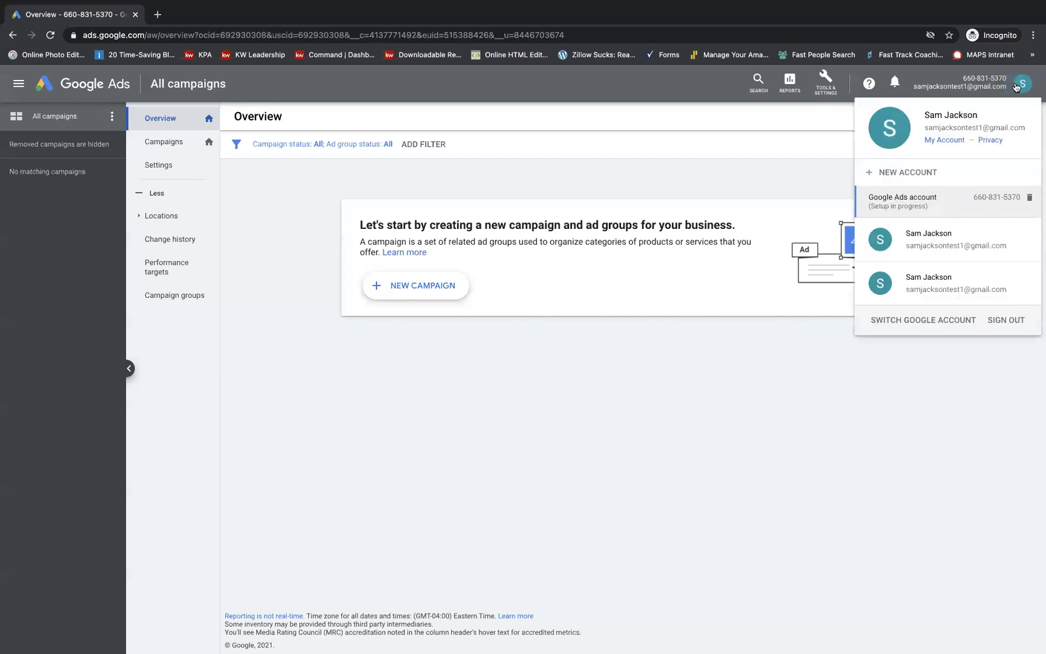
pyautogui.click(788, 121)
pyautogui.click(821, 91)
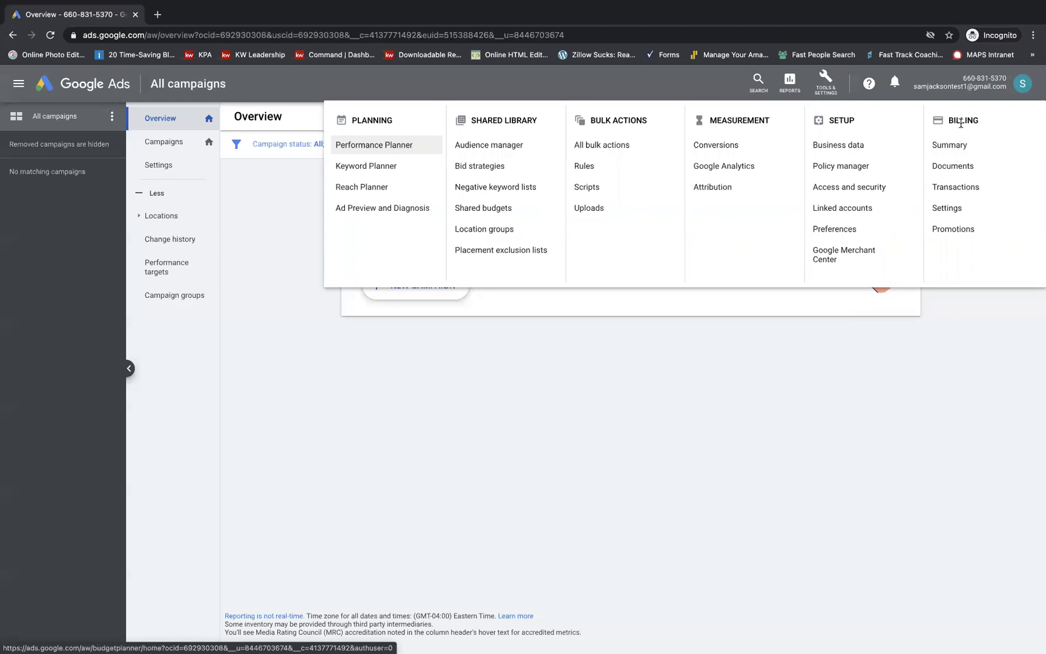
# Open Billing Settings from Tools & Settings to reach the new Payments Setup form
pyautogui.moveTo(981, 120); pyautogui.dragTo(936, 120)
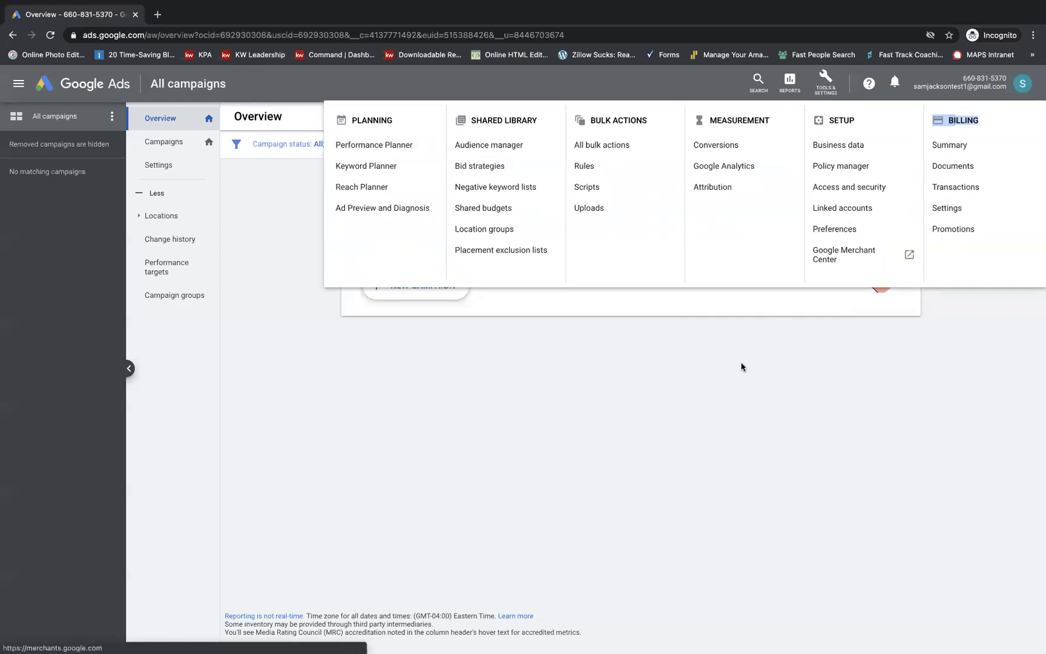
pyautogui.click(782, 321)
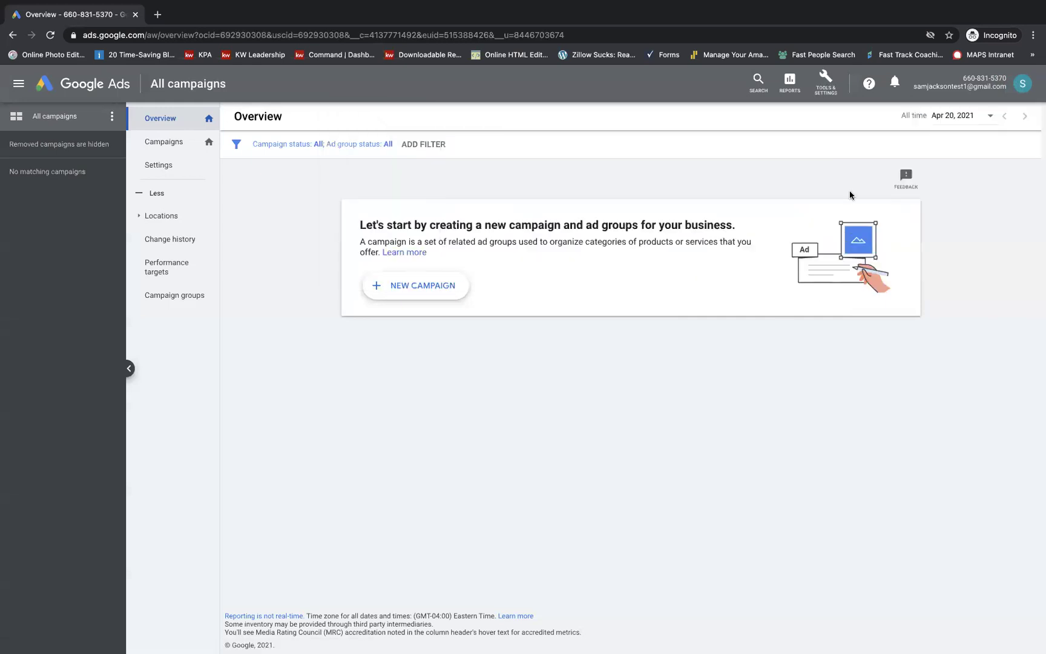
pyautogui.click(828, 82)
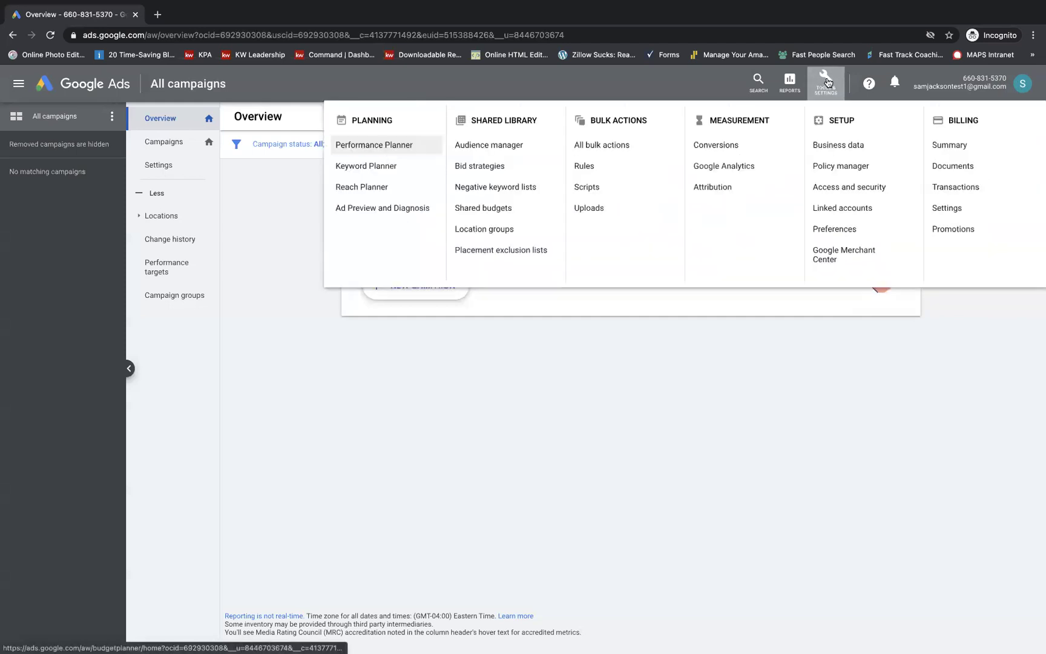
pyautogui.doubleClick(954, 120)
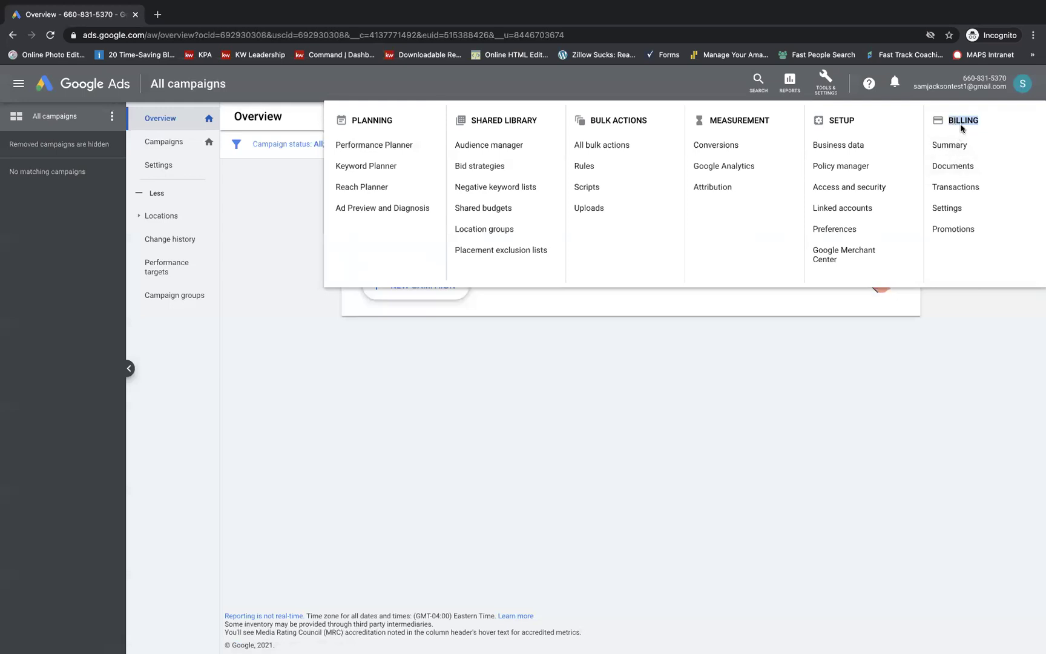
pyautogui.click(949, 210)
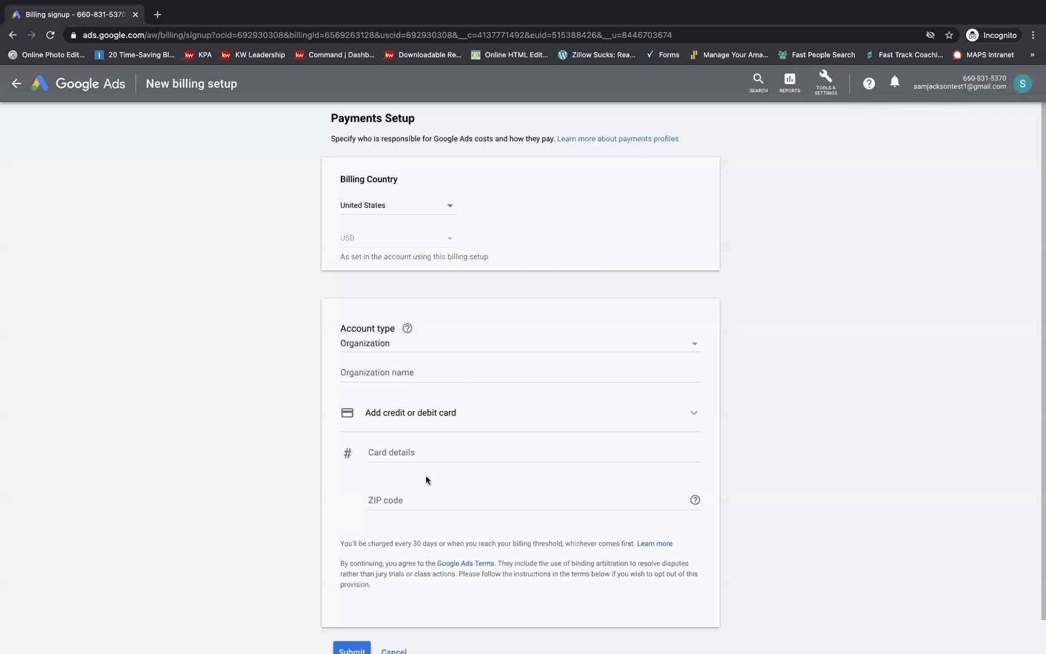
pyautogui.scroll(-1, 428, 459)
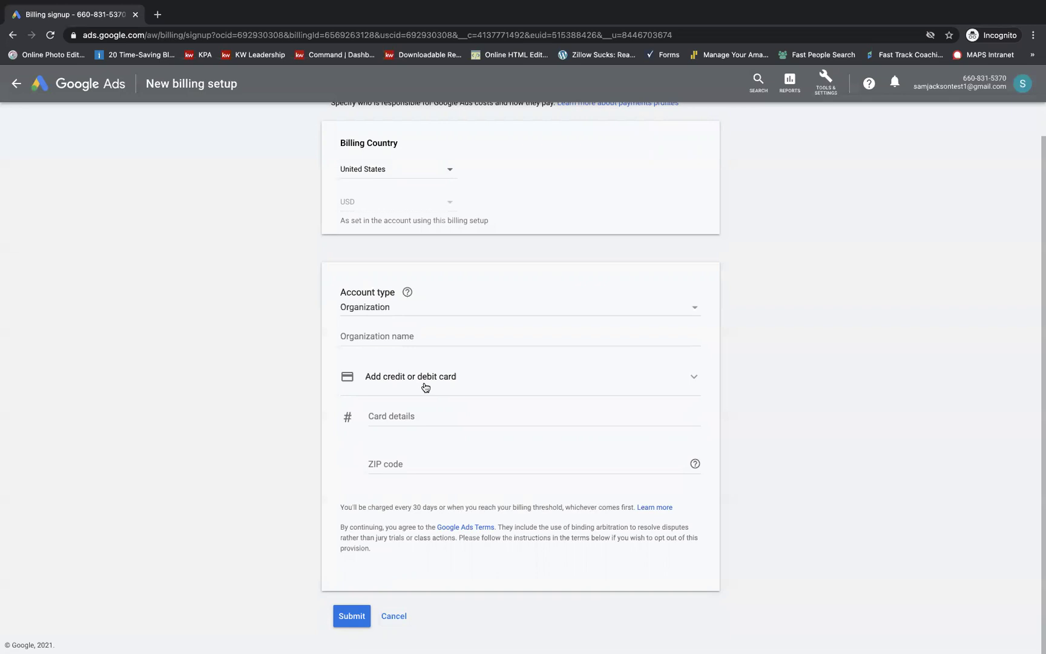
# Expand the card number, expiry and CVC fields, leaving them empty, and select the address bar
pyautogui.click(418, 417)
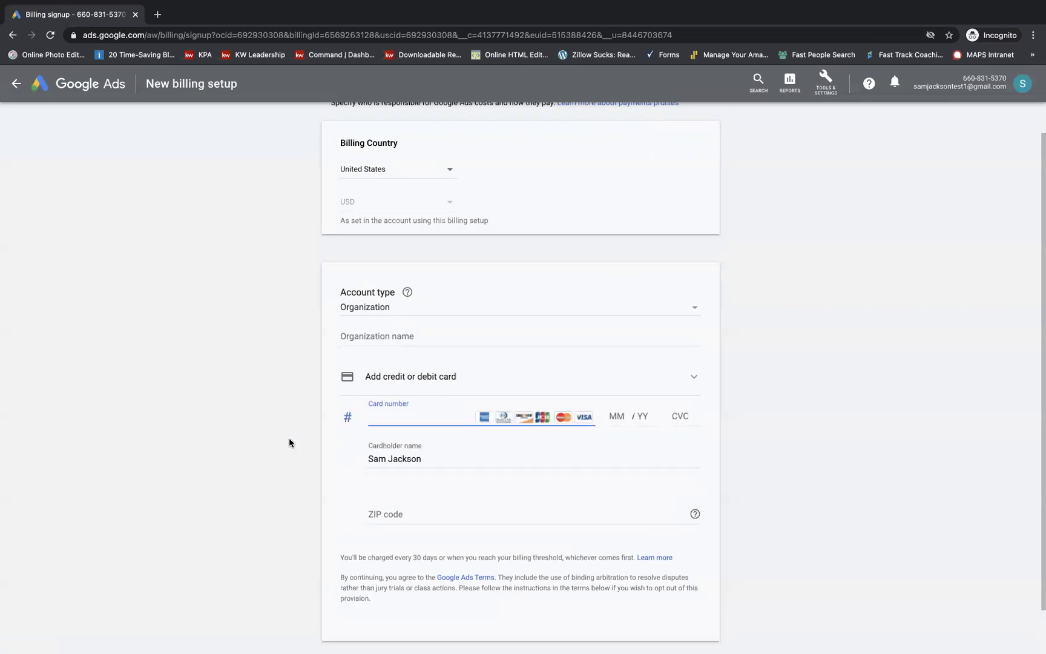
pyautogui.scroll(-1, 252, 443)
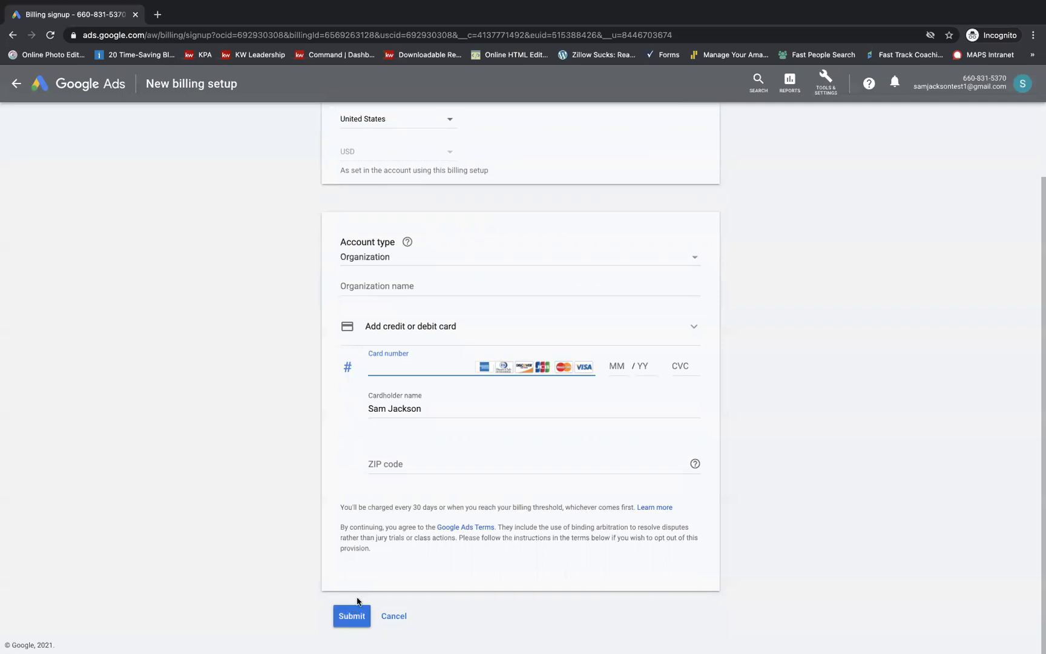
pyautogui.scroll(2, 340, 525)
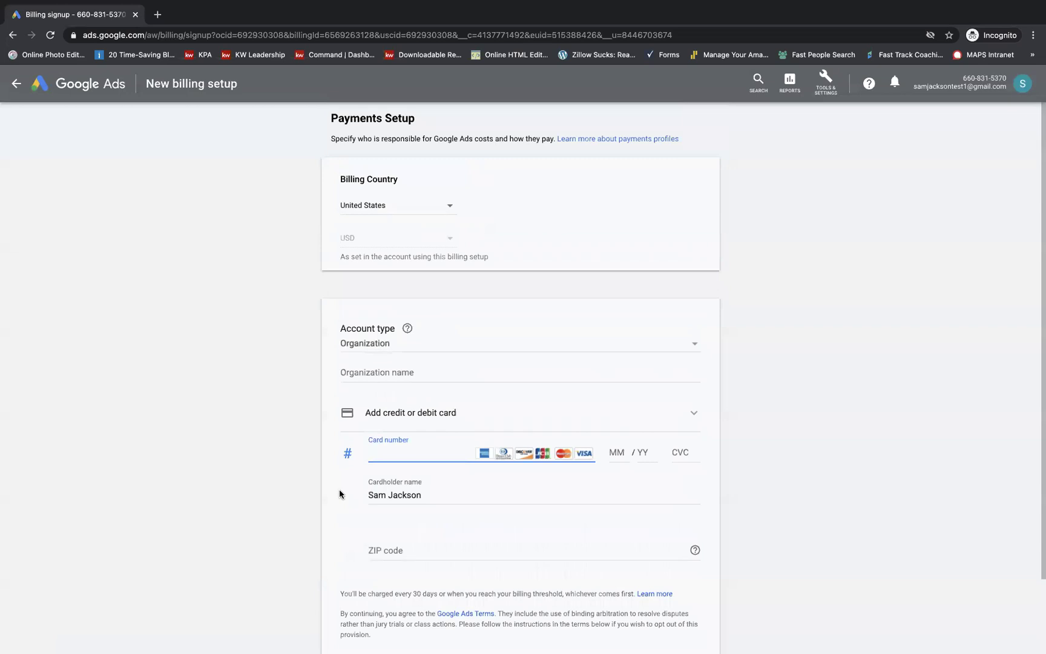
pyautogui.moveTo(5, 6)
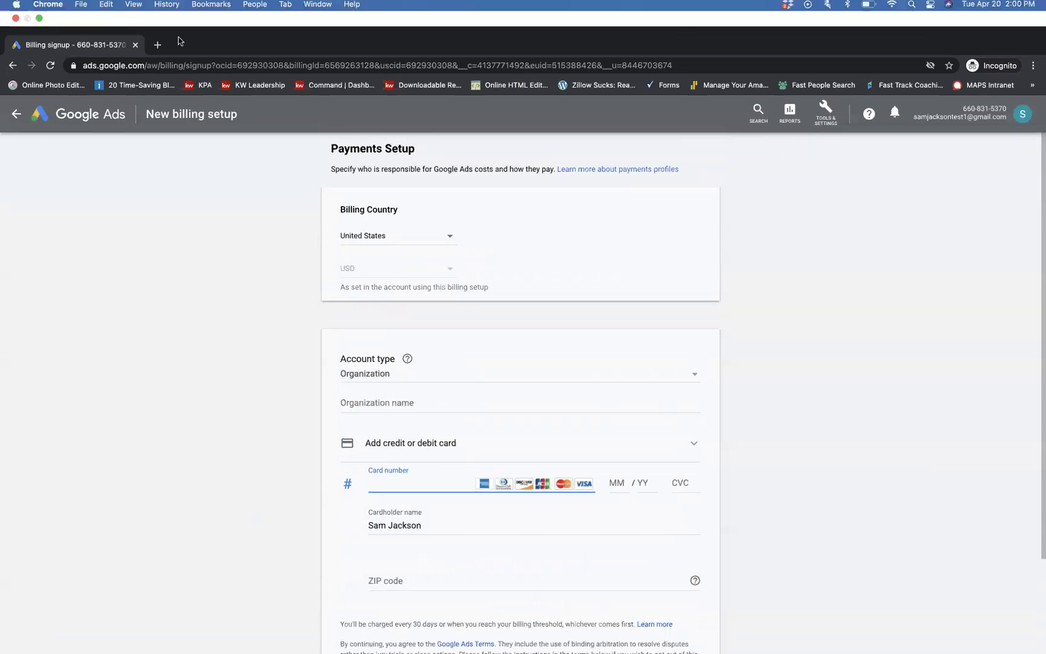
pyautogui.click(238, 67)
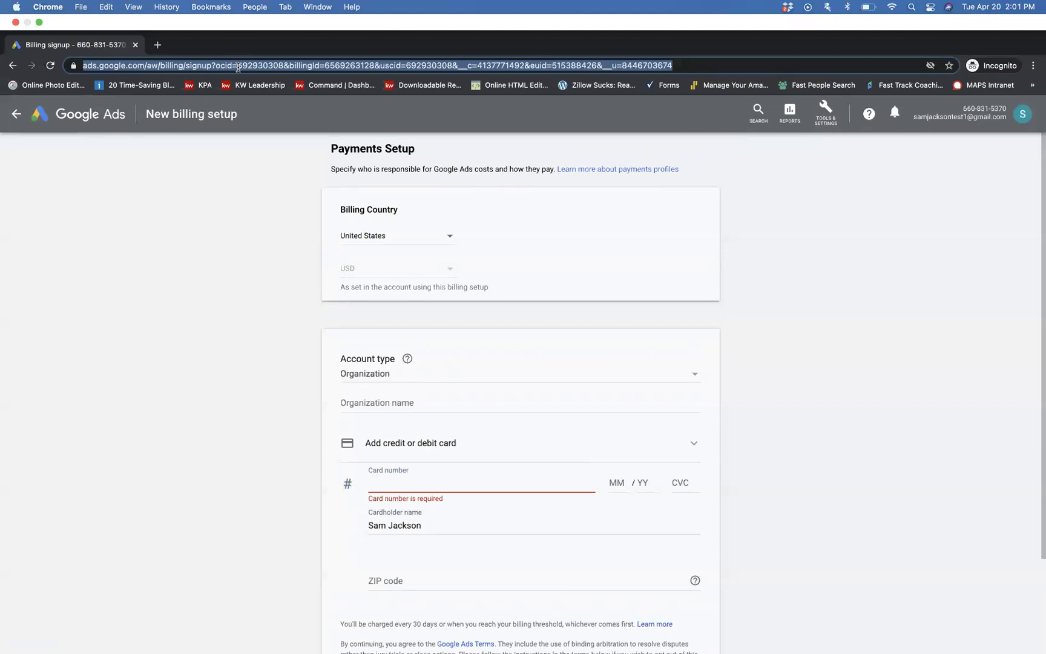
# Go to agent.kw.com/command and sign in with the saved agent login
pyautogui.write('ag')
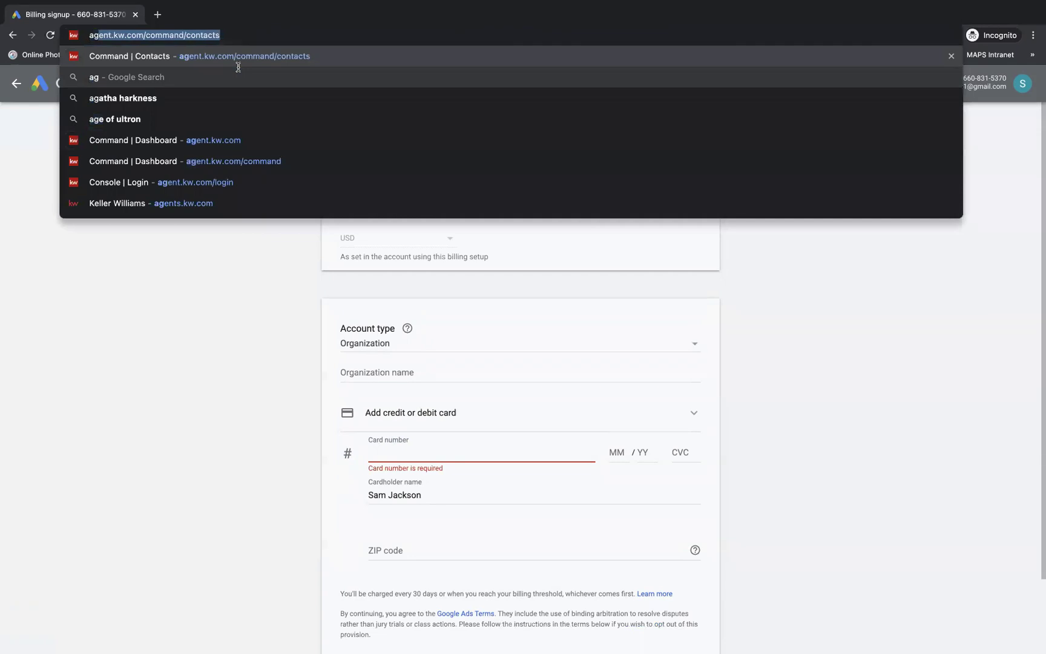
pyautogui.press('Right')
pyautogui.press('BackSpace')
pyautogui.press('BackSpace')
pyautogui.press('BackSpace')
pyautogui.press('BackSpace')
pyautogui.press('BackSpace')
pyautogui.press('BackSpace')
pyautogui.press('BackSpace')
pyautogui.press('BackSpace')
pyautogui.press('BackSpace')
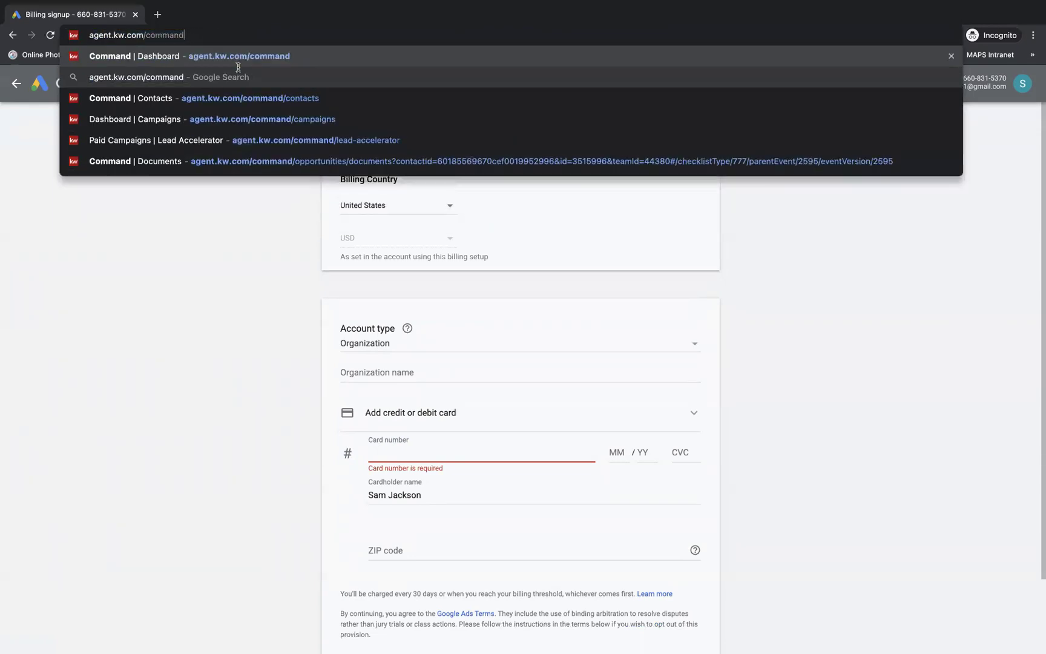
pyautogui.press('Return')
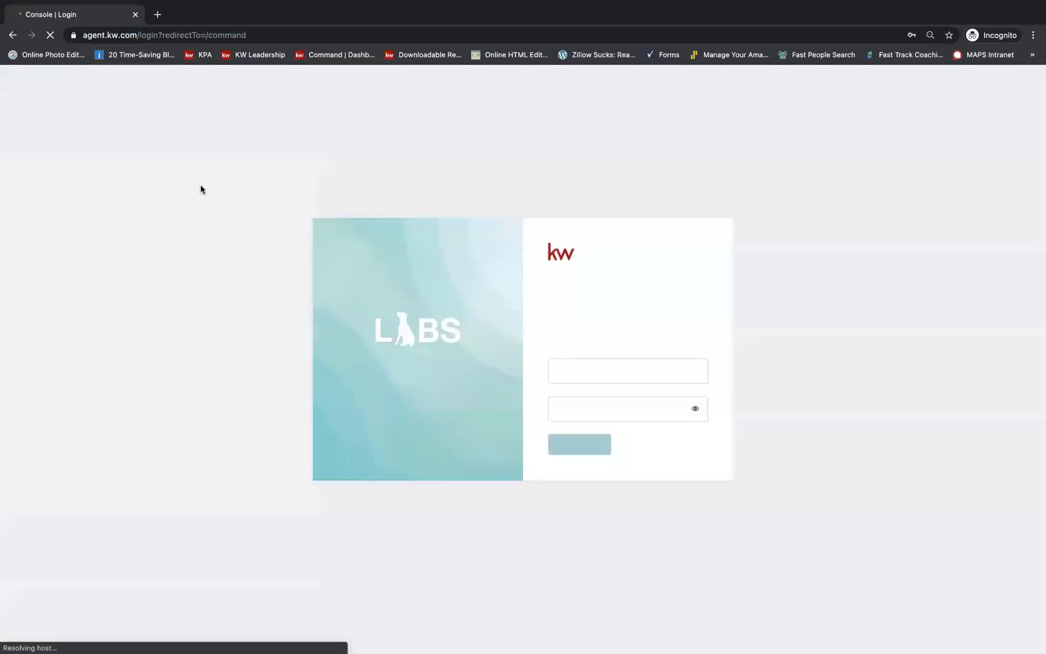
pyautogui.click(576, 370)
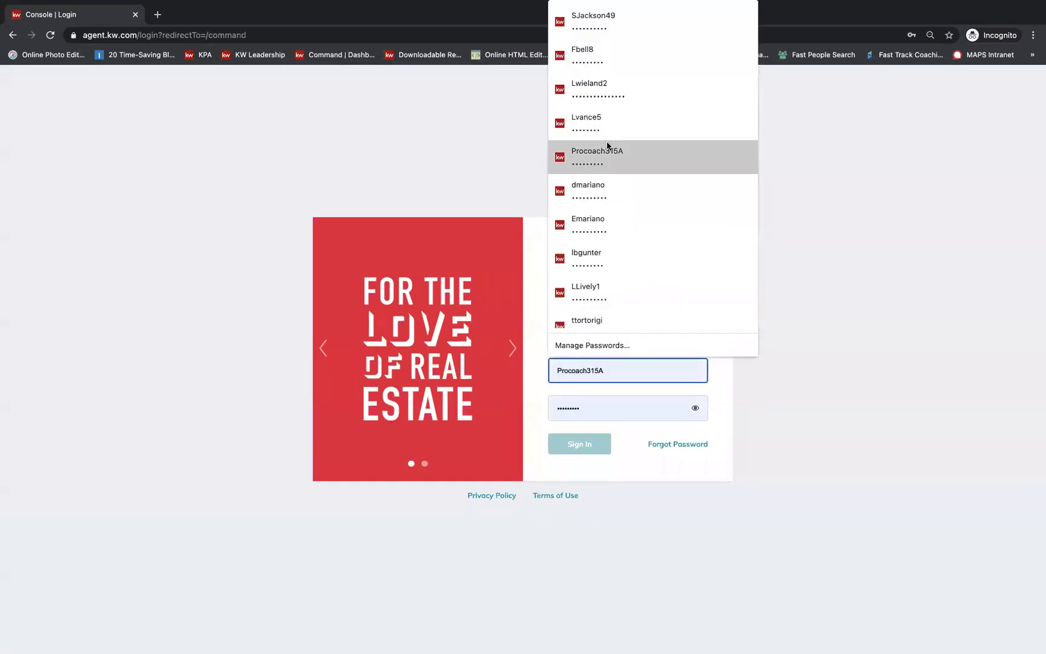
pyautogui.click(611, 24)
pyautogui.click(577, 445)
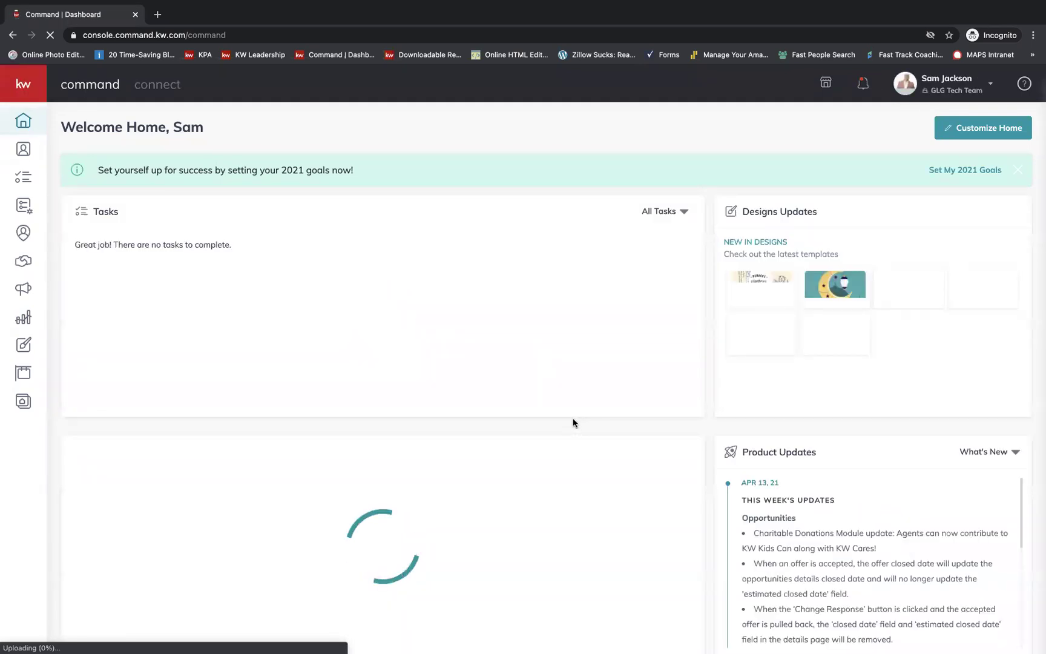
# Open the profile menu offering Profile, Settings, Command Training and Log Out
pyautogui.click(956, 86)
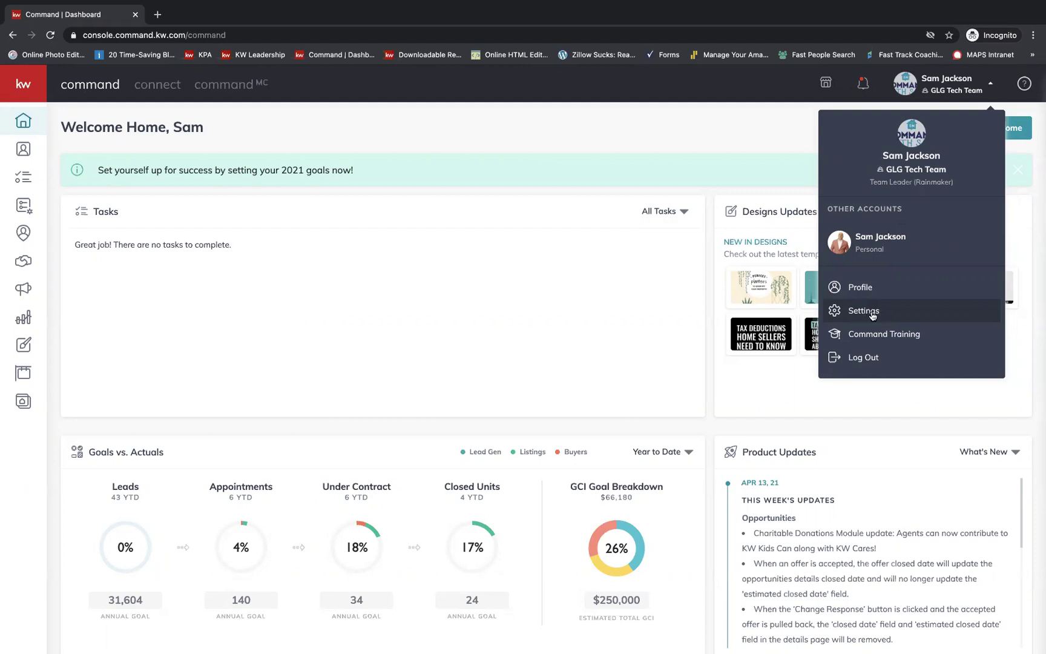
# Open Settings and scroll the connected apps list down to the Google Adwords row
pyautogui.click(870, 313)
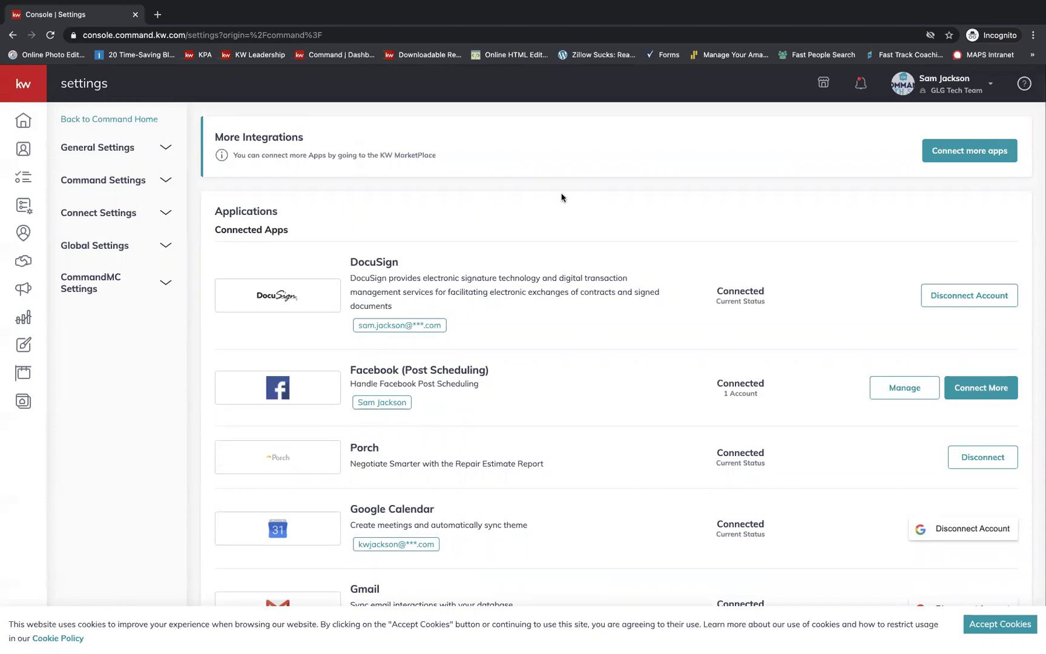
pyautogui.scroll(-4, 557, 218)
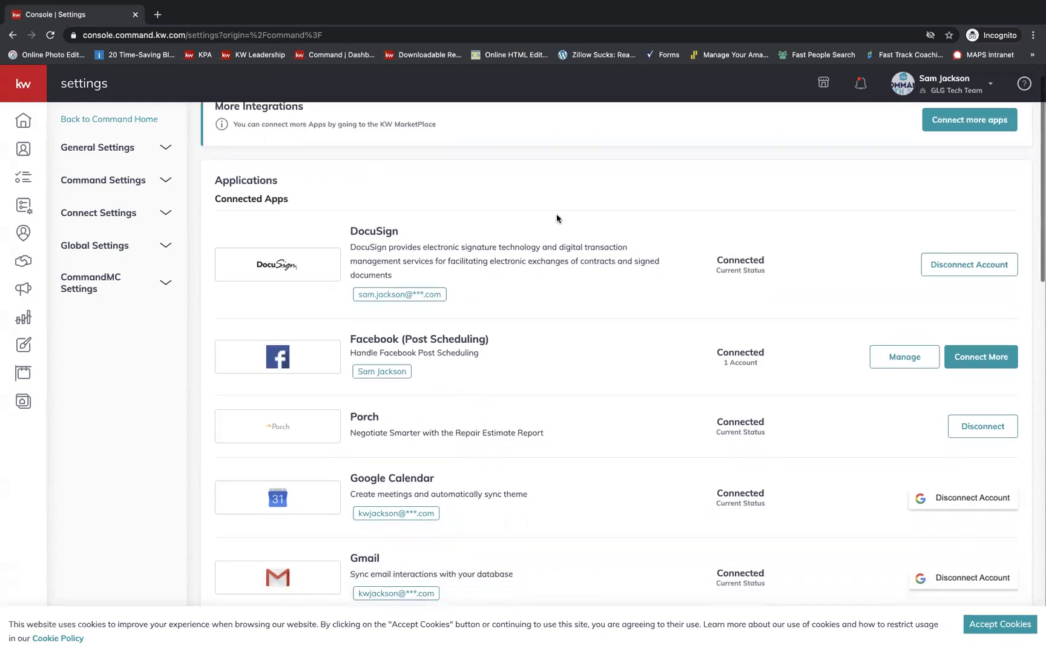
pyautogui.scroll(-4, 560, 217)
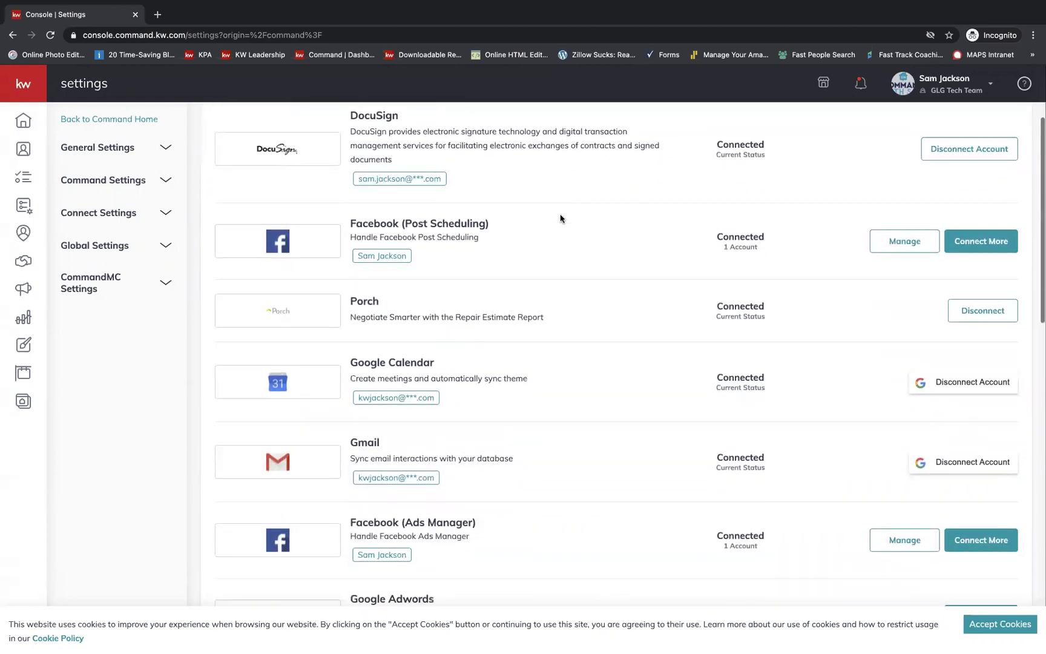
pyautogui.scroll(-5, 562, 219)
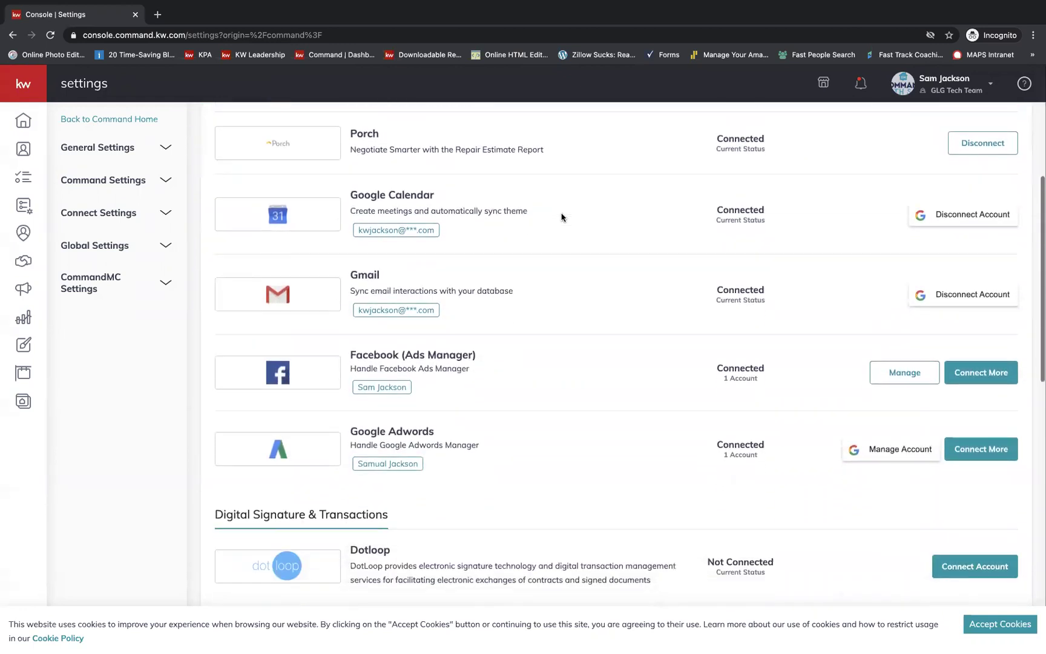
pyautogui.scroll(-2, 563, 218)
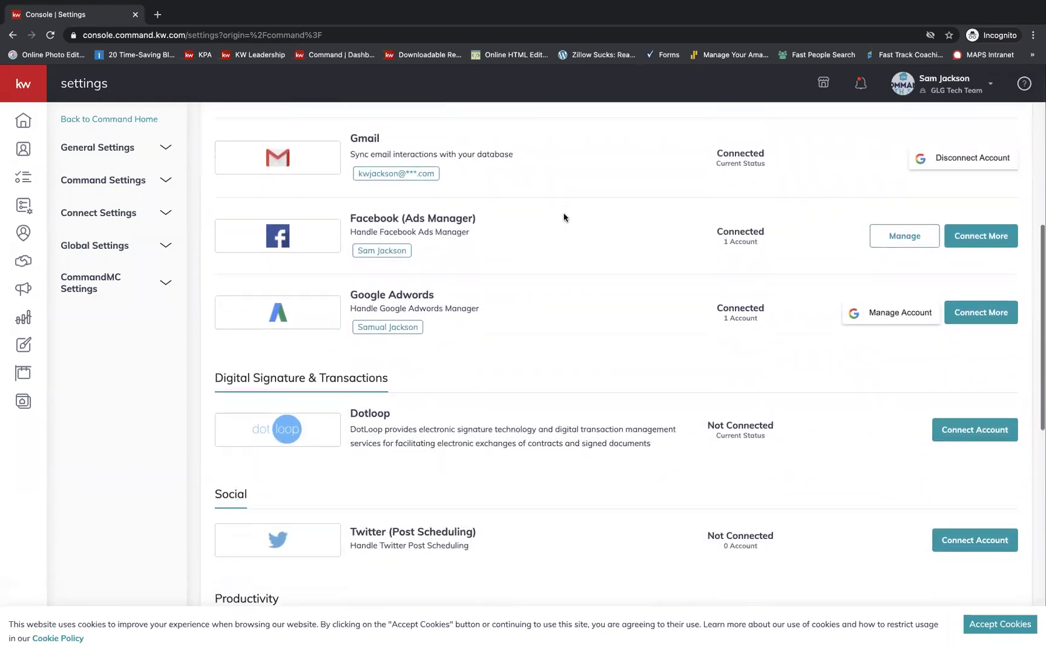
pyautogui.scroll(6, 562, 218)
pyautogui.scroll(3, 562, 218)
pyautogui.scroll(-5, 562, 217)
pyautogui.scroll(-3, 561, 218)
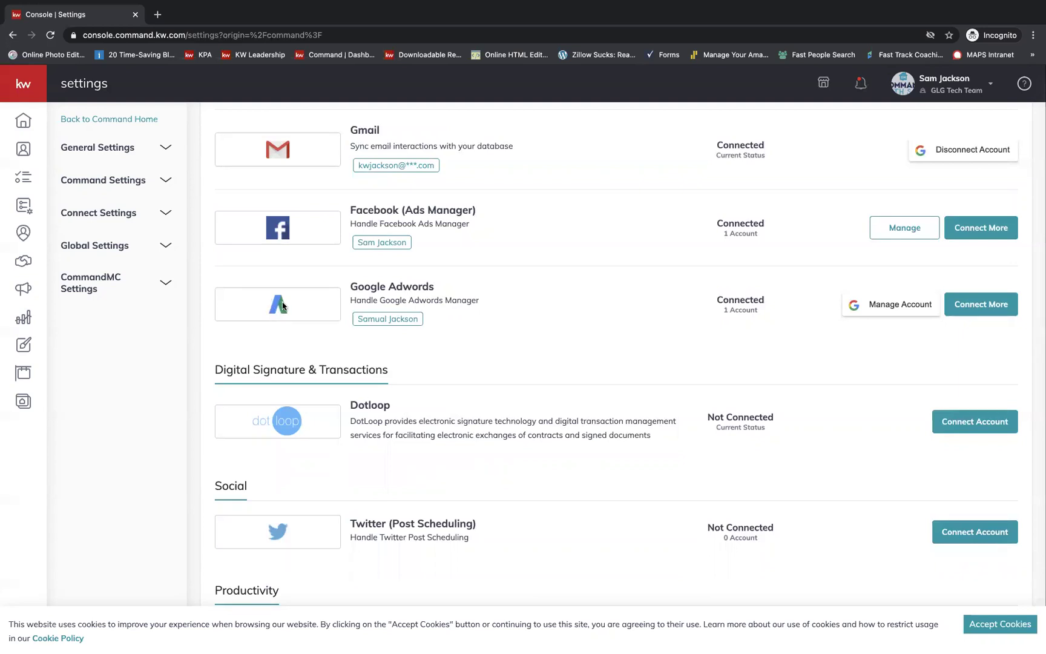
pyautogui.scroll(-1, 287, 305)
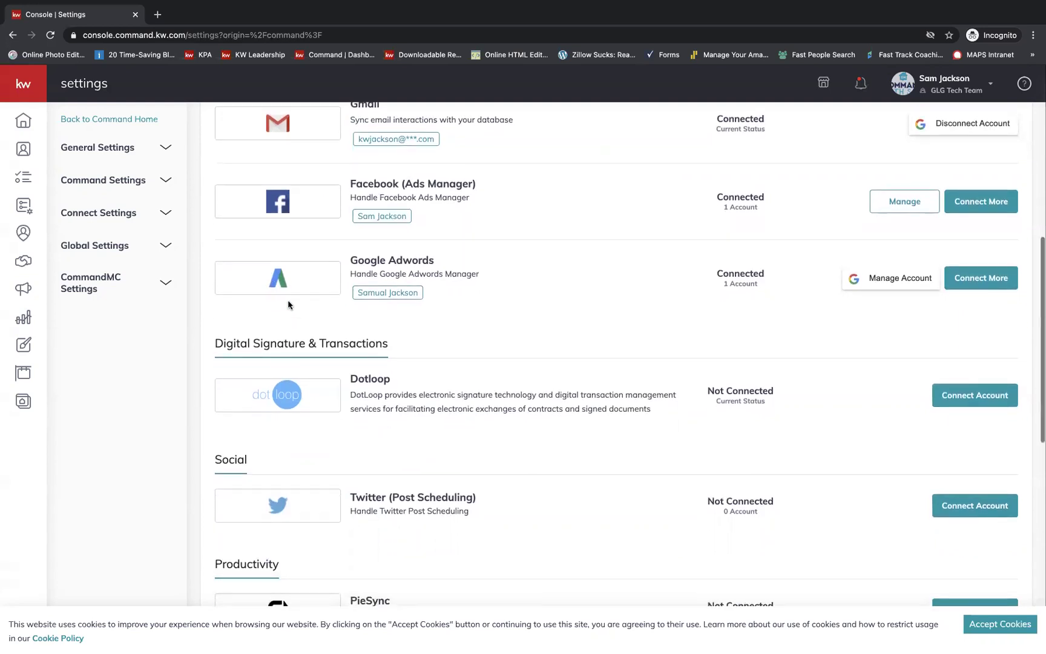
# Start connecting another Google Adwords account, accept the notice, and return to the Settings tab
pyautogui.click(994, 282)
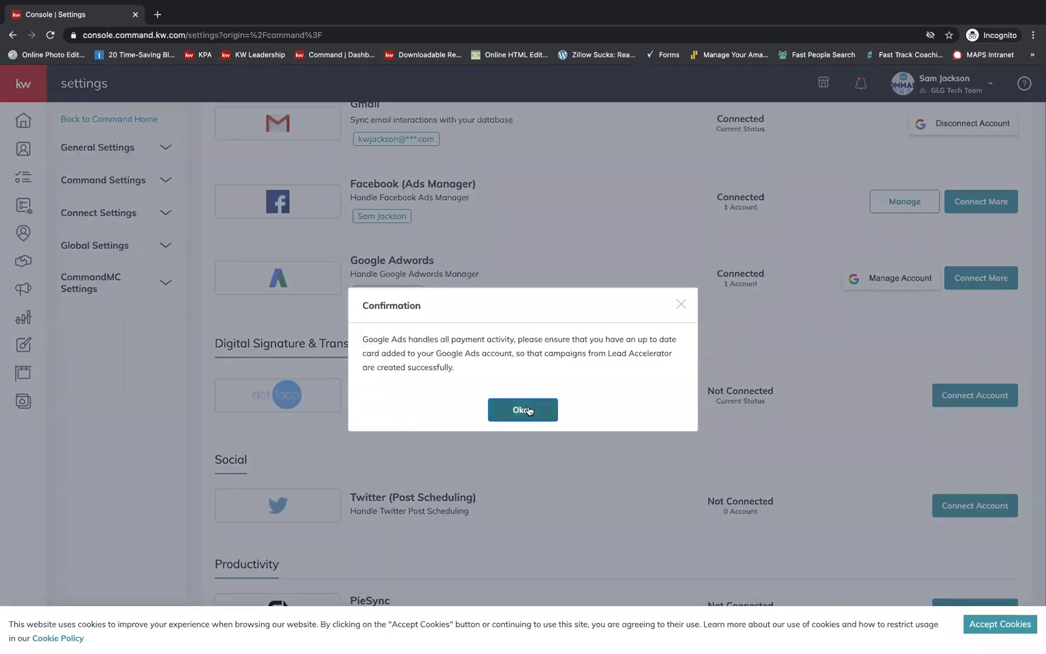
pyautogui.click(528, 410)
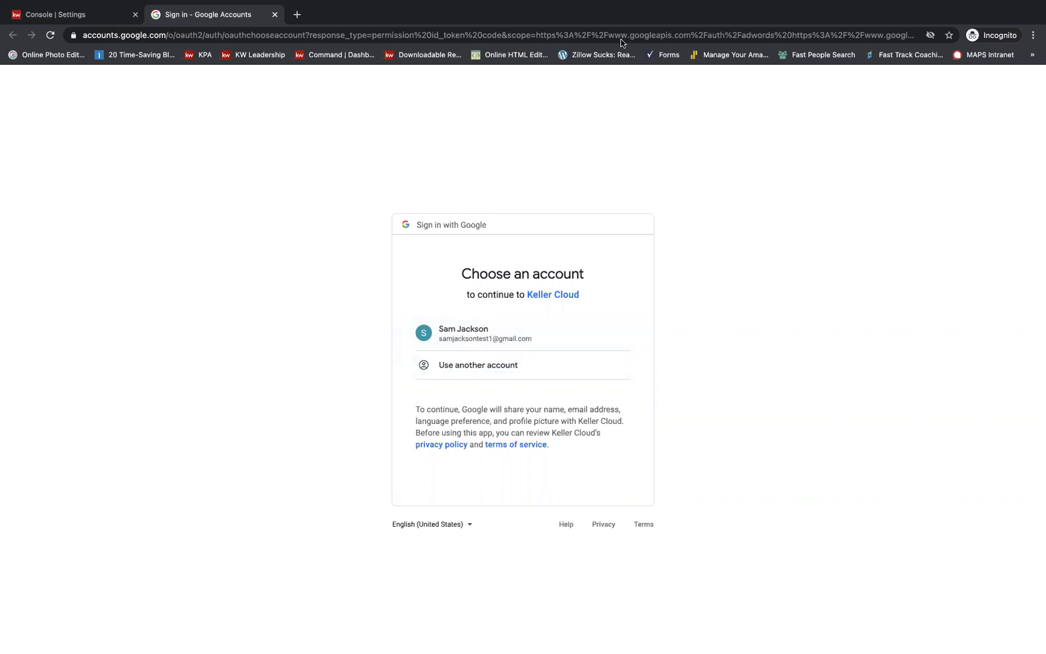
pyautogui.click(107, 18)
pyautogui.scroll(-1, 666, 321)
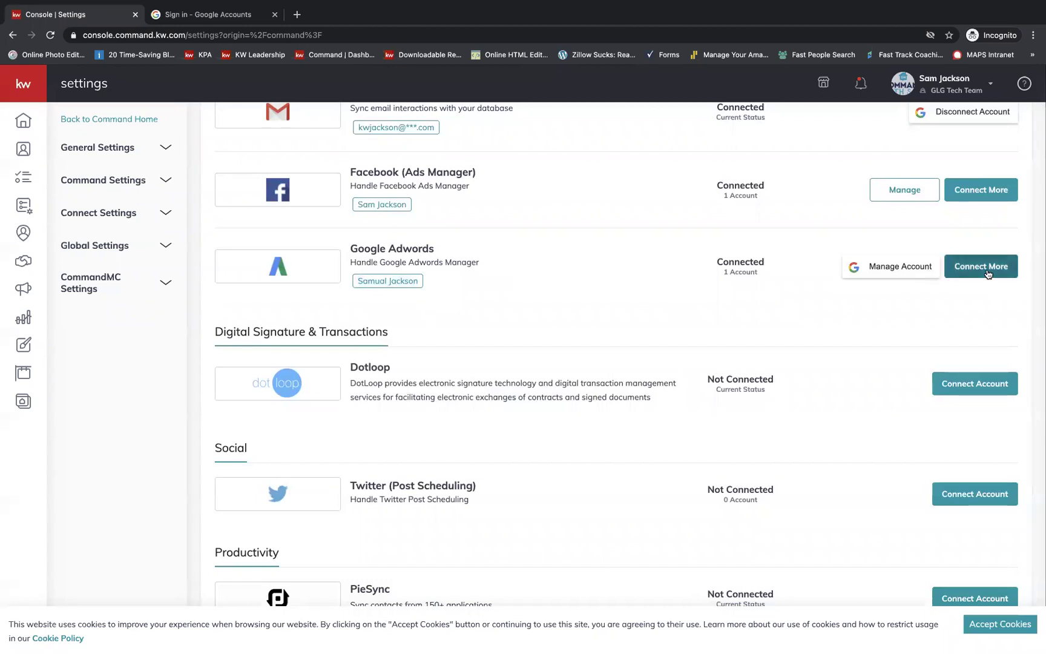
pyautogui.click(908, 269)
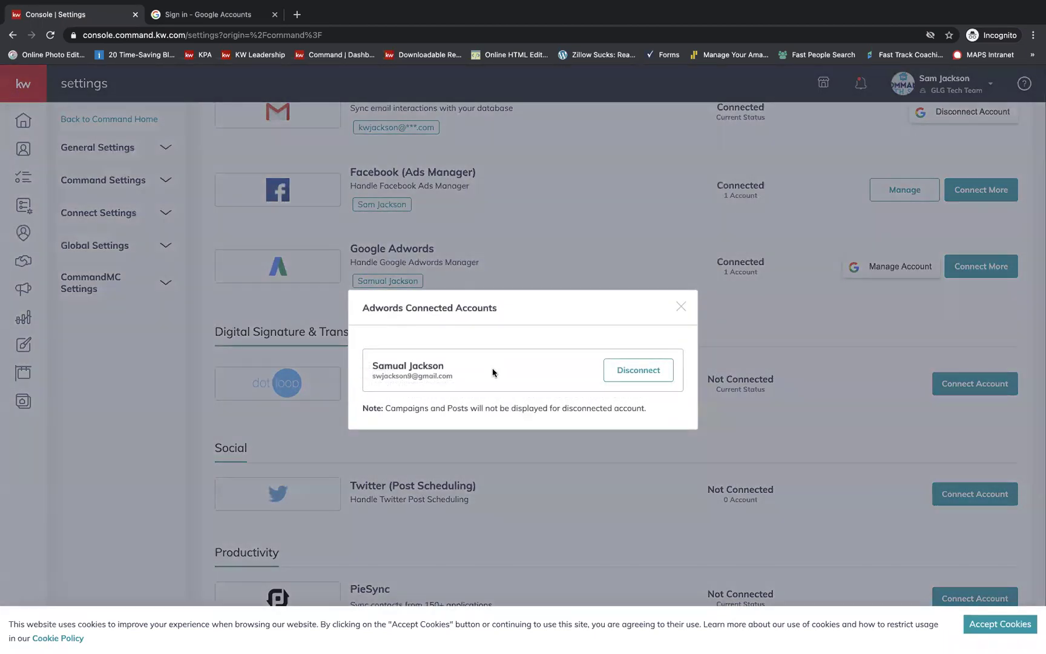
pyautogui.moveTo(458, 378); pyautogui.dragTo(373, 367)
pyautogui.click(513, 341)
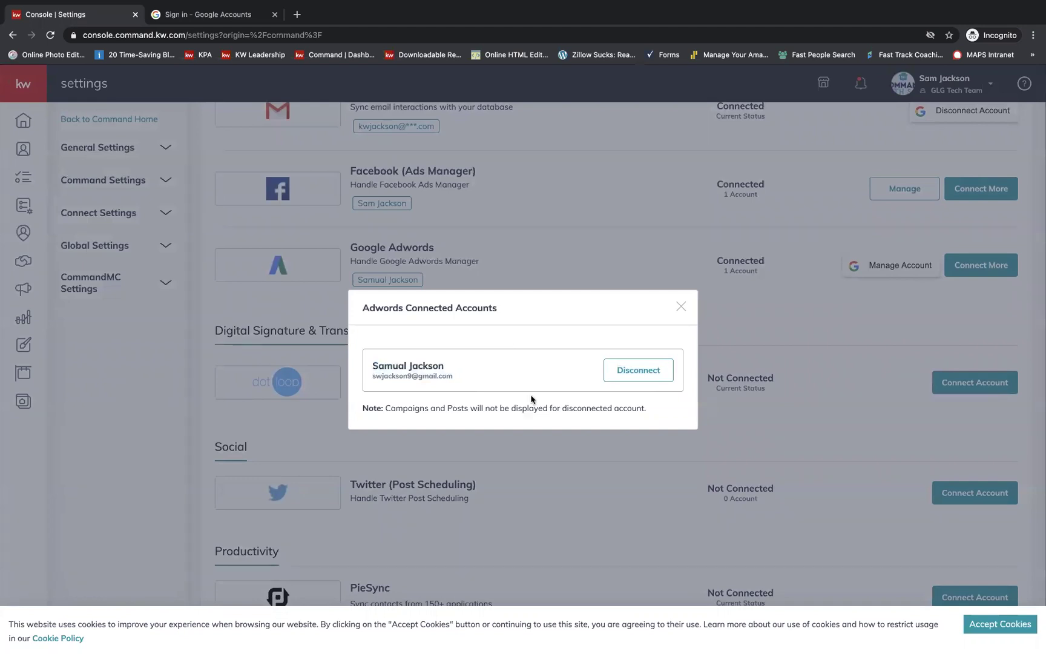
pyautogui.click(682, 307)
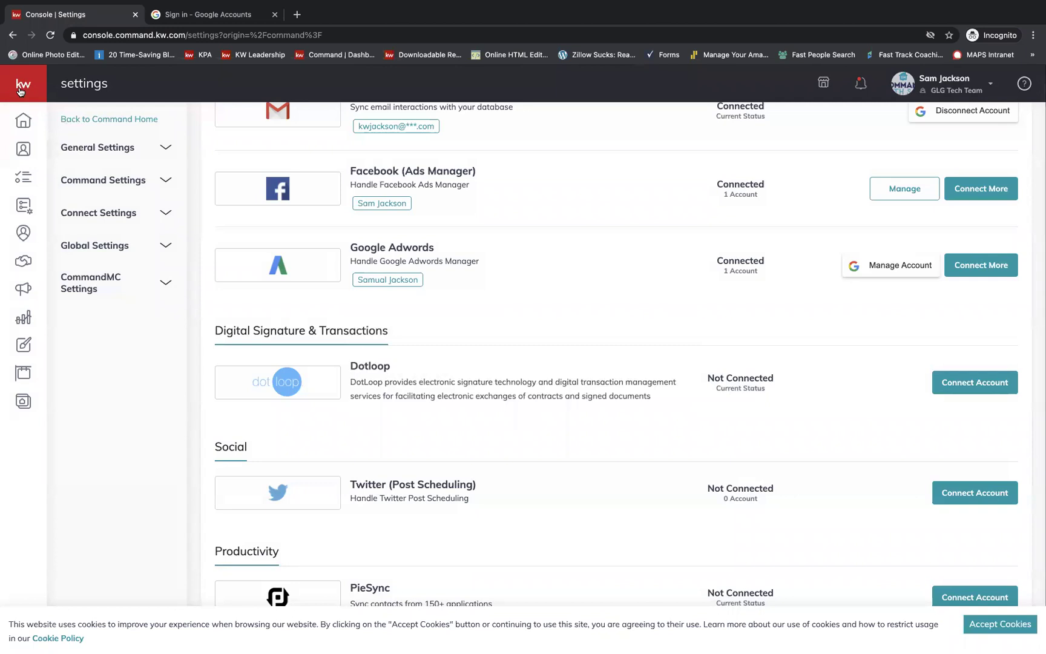
# Open the Campaigns dashboard and close the leftover Google sign-in tab
pyautogui.moveTo(21, 297)
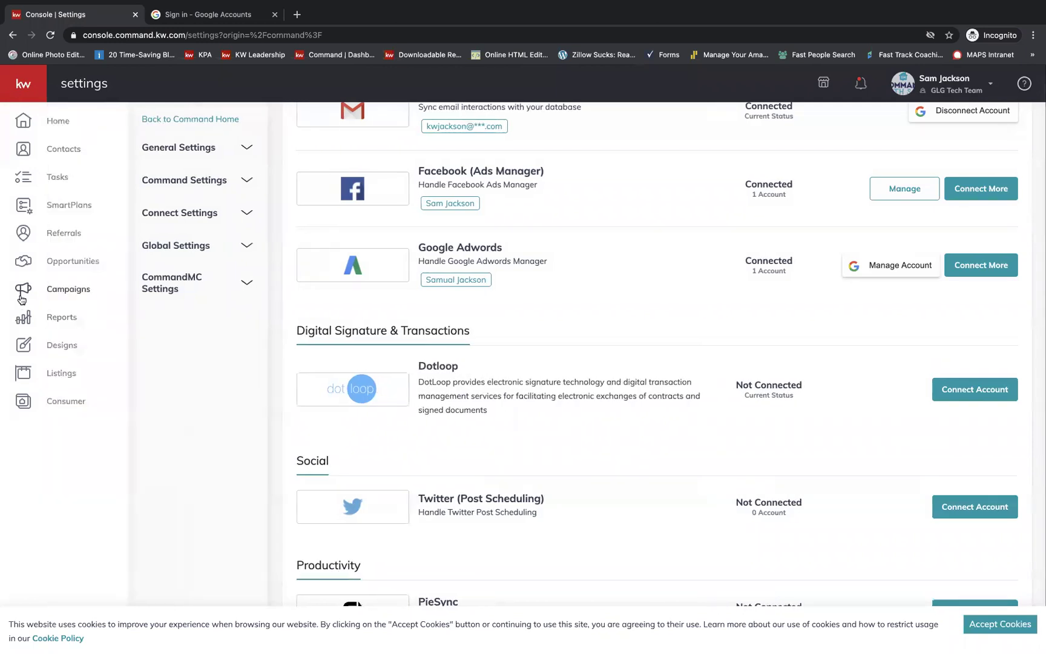
pyautogui.click(68, 289)
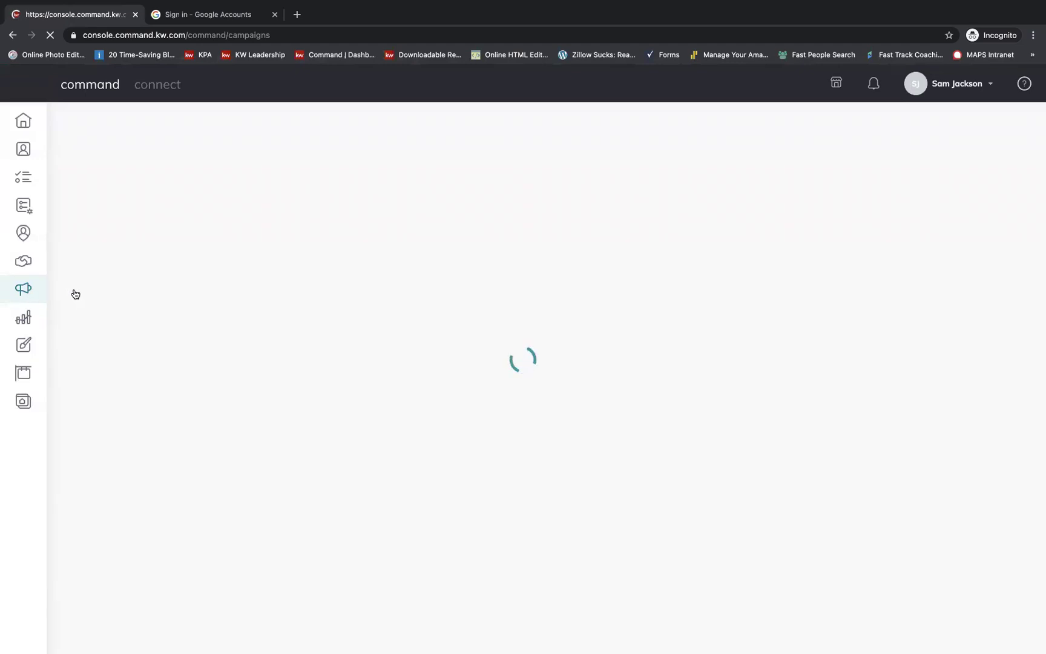
pyautogui.click(275, 14)
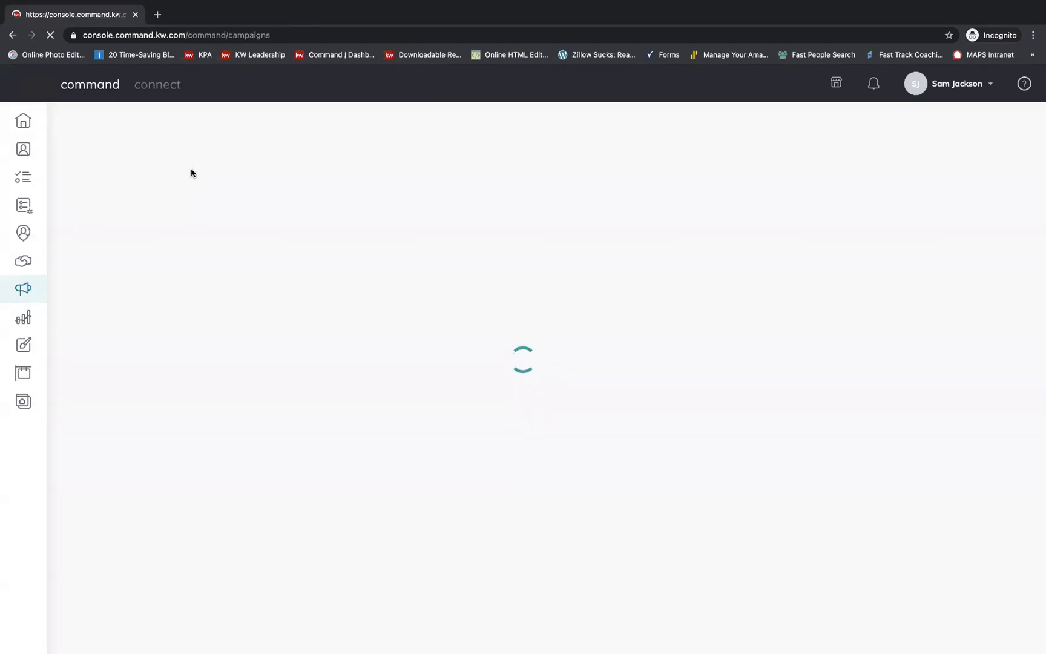
pyautogui.moveTo(171, 3)
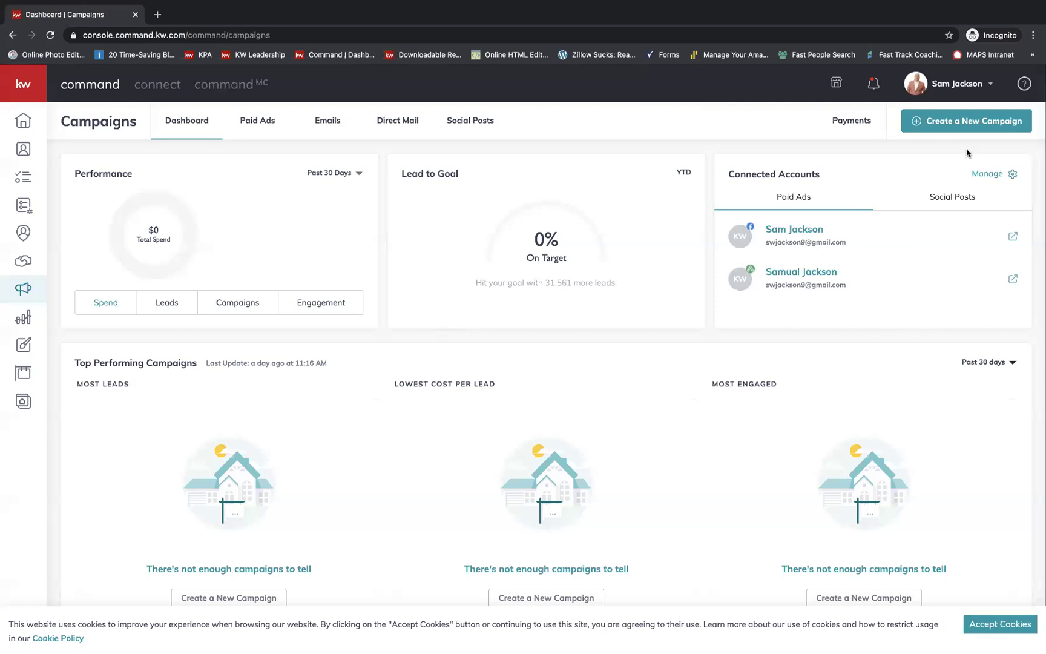
# Start a new campaign and choose the Search Ad type
pyautogui.click(947, 122)
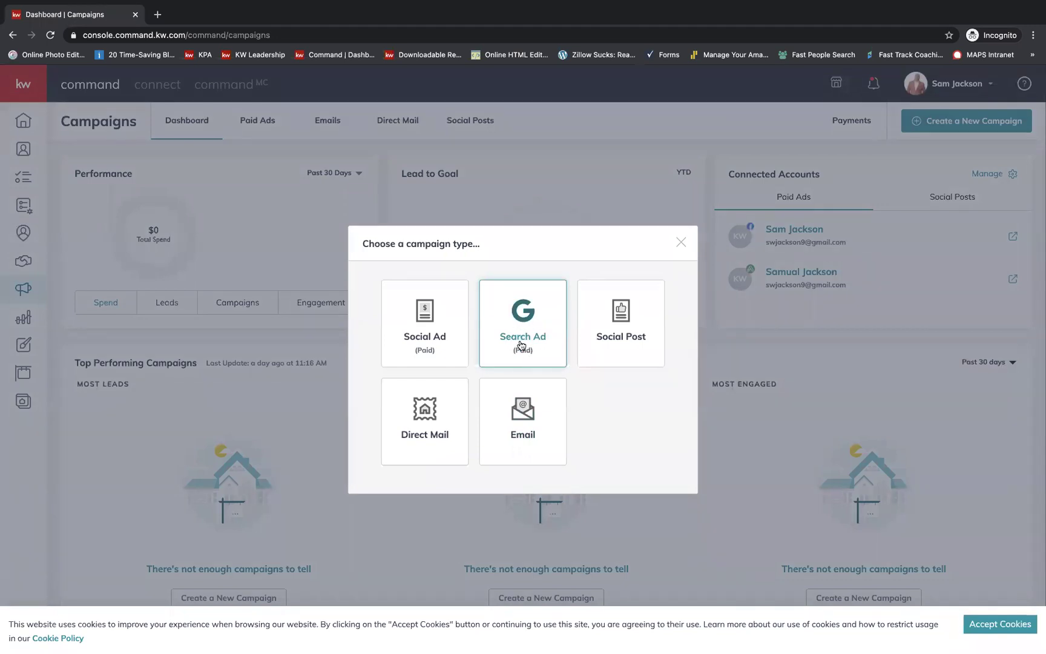
pyautogui.moveTo(521, 344); pyautogui.dragTo(517, 345)
pyautogui.click(518, 347)
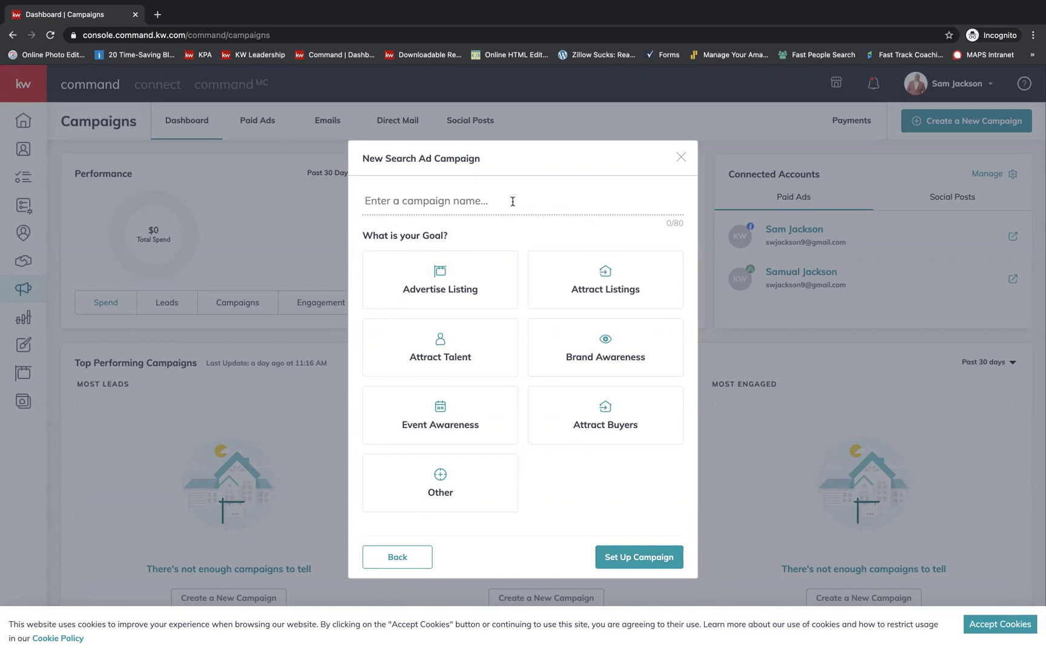
# Name the campaign 'Homes for Sale - Roswell', set its goal to Other, and set it up
pyautogui.click(513, 201)
pyautogui.write('Homes for Sa')
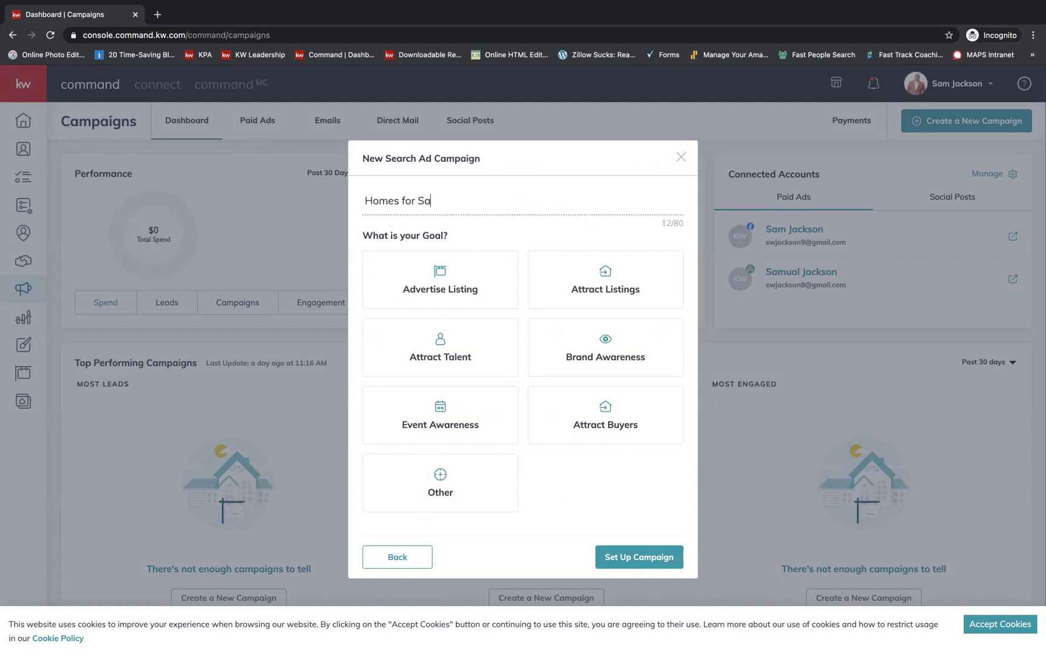
pyautogui.write('le -  Roswell')
pyautogui.click(499, 291)
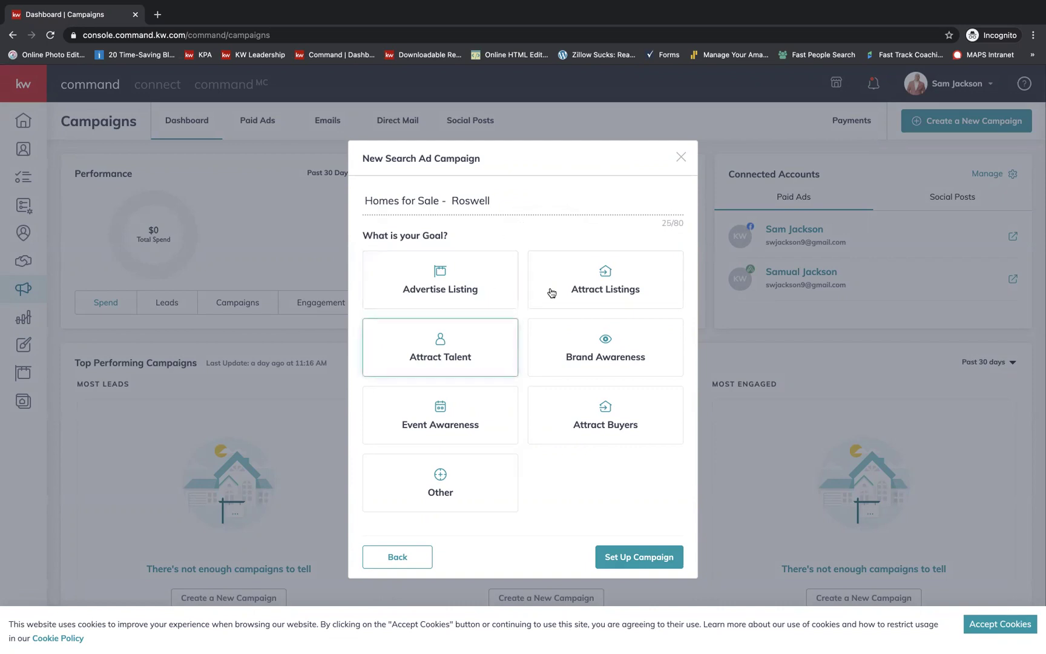
pyautogui.click(485, 481)
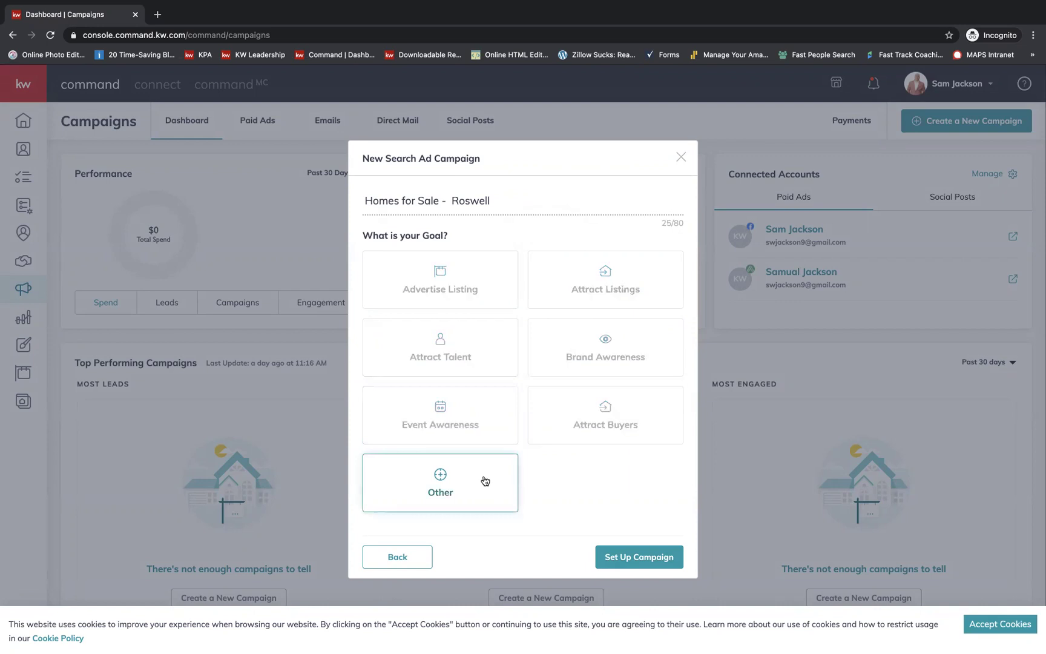
pyautogui.click(638, 557)
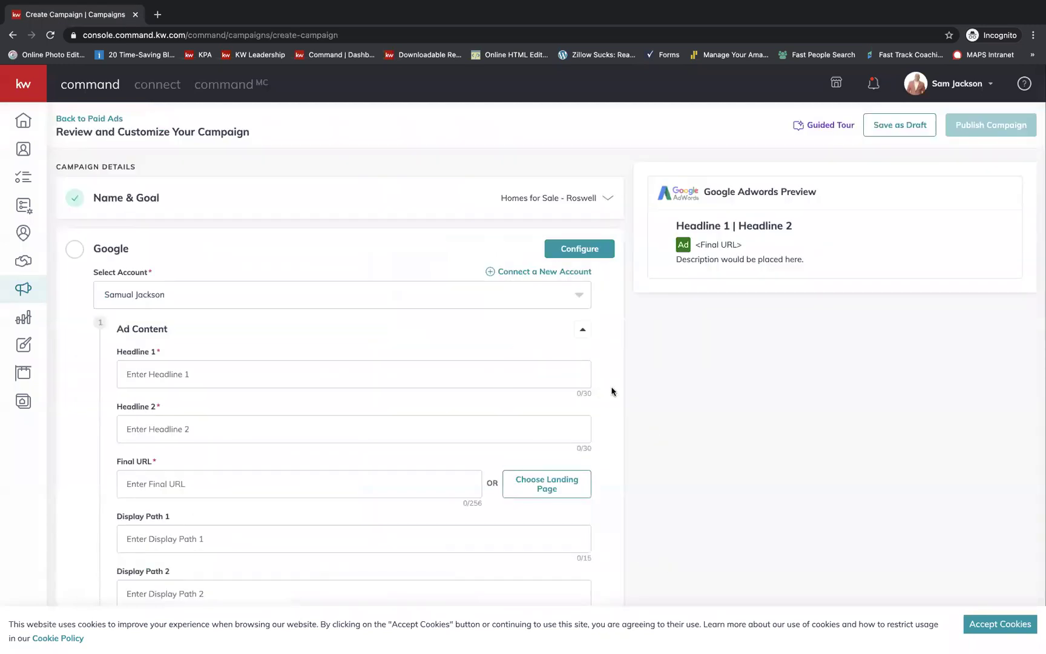
# Expand and collapse the Name & Goal section to check the campaign's name and goal
pyautogui.scroll(-1, 609, 391)
pyautogui.scroll(-6, 608, 391)
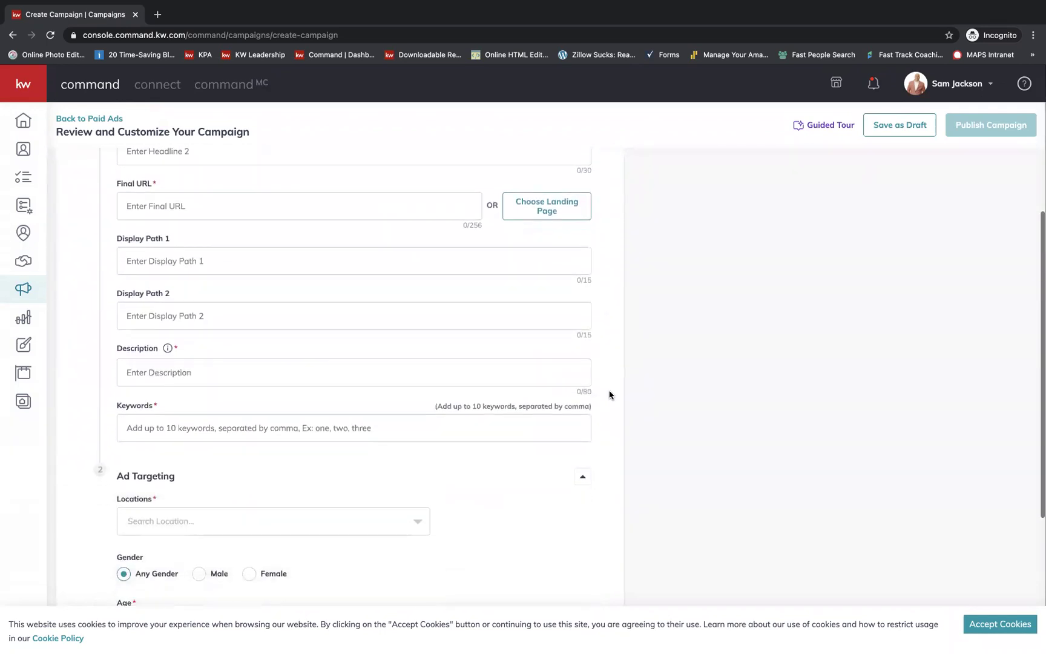
pyautogui.scroll(7, 609, 394)
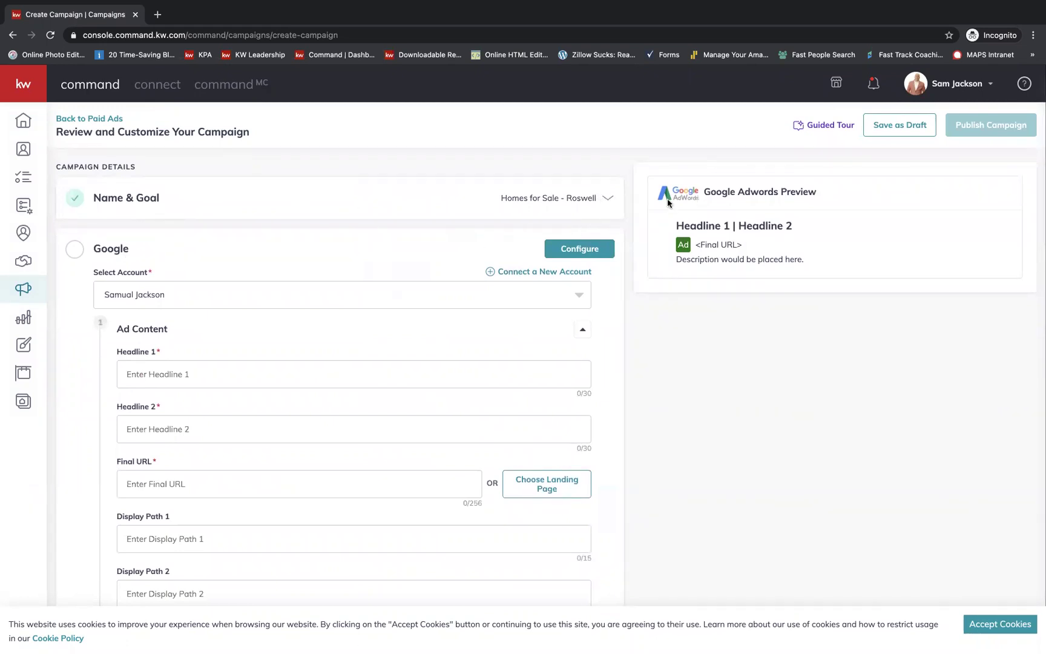
pyautogui.click(613, 203)
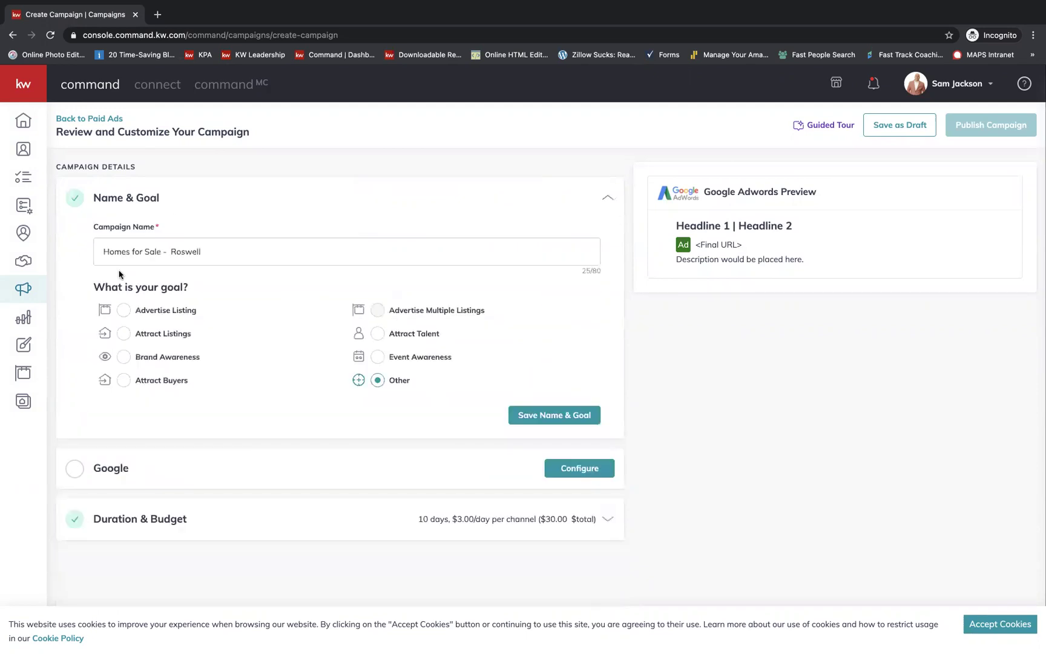
pyautogui.click(609, 201)
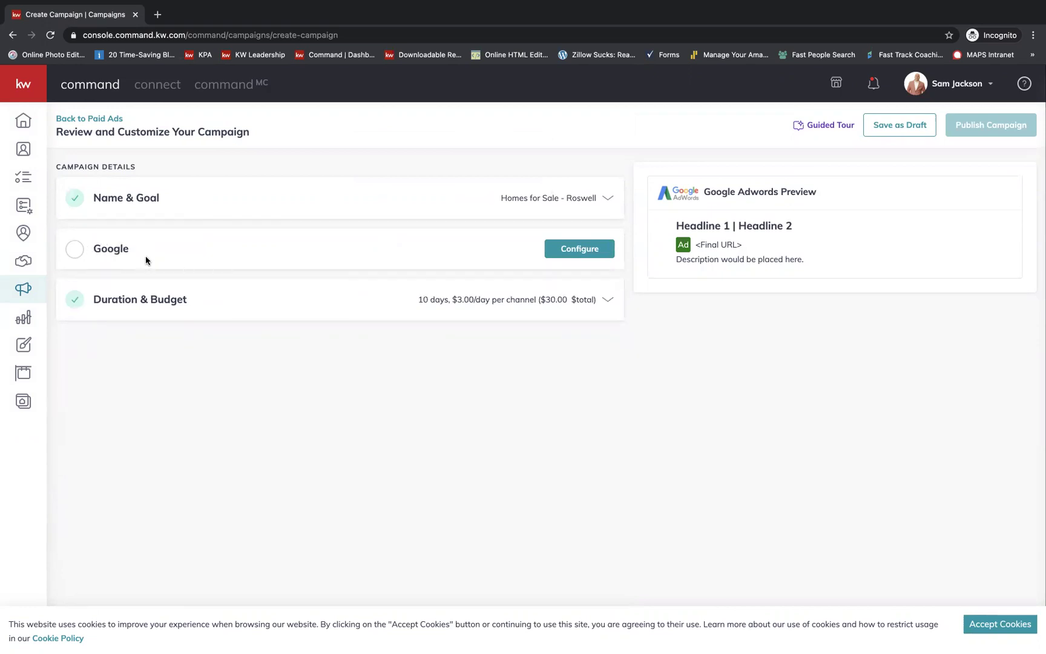
# Look through the Google ad settings, then collapse them and show the Duration & Budget section
pyautogui.click(121, 250)
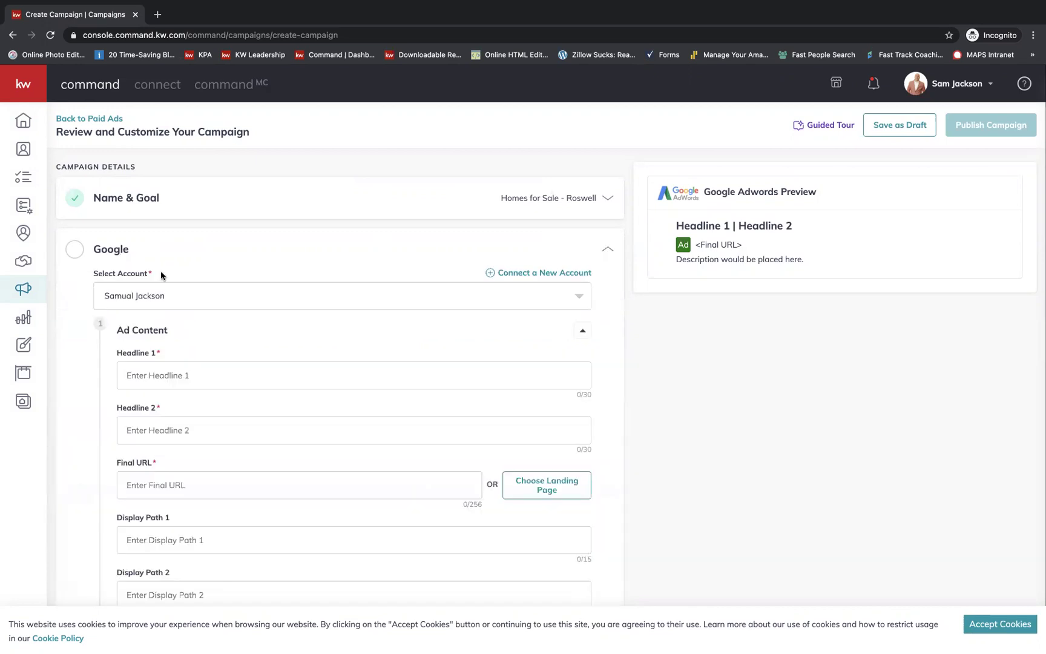
pyautogui.scroll(-1, 160, 271)
pyautogui.scroll(-3, 161, 270)
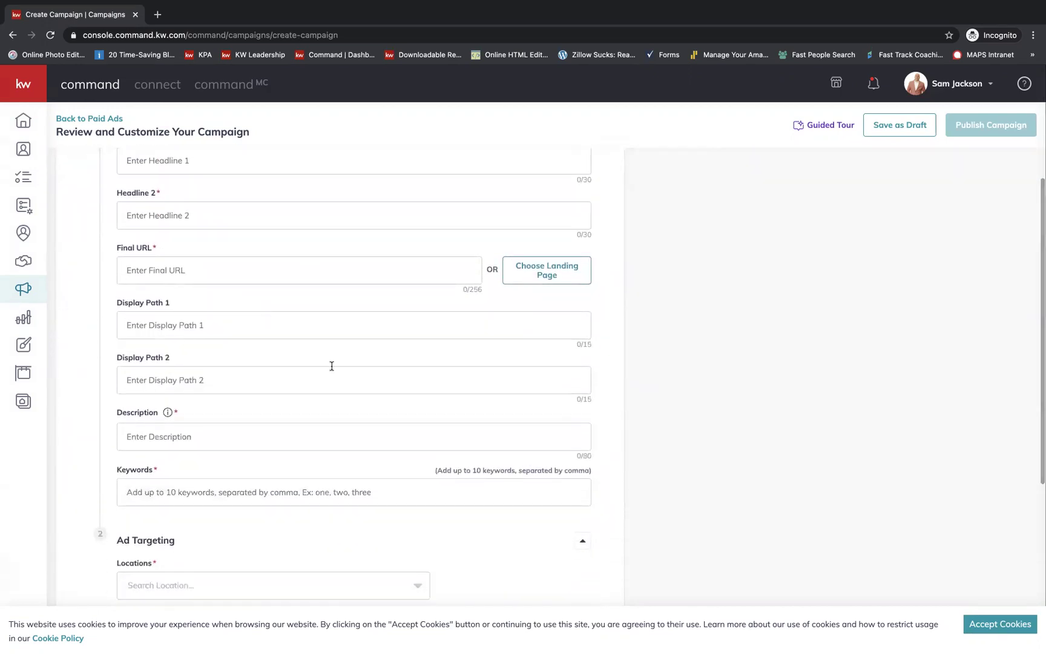
pyautogui.scroll(4, 334, 341)
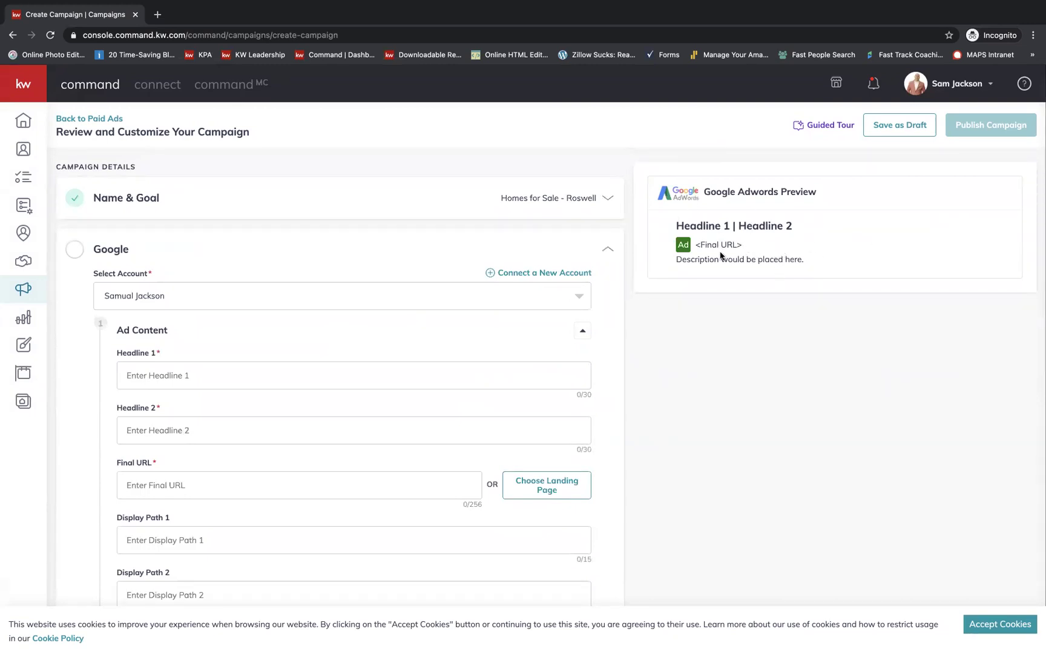
pyautogui.click(609, 250)
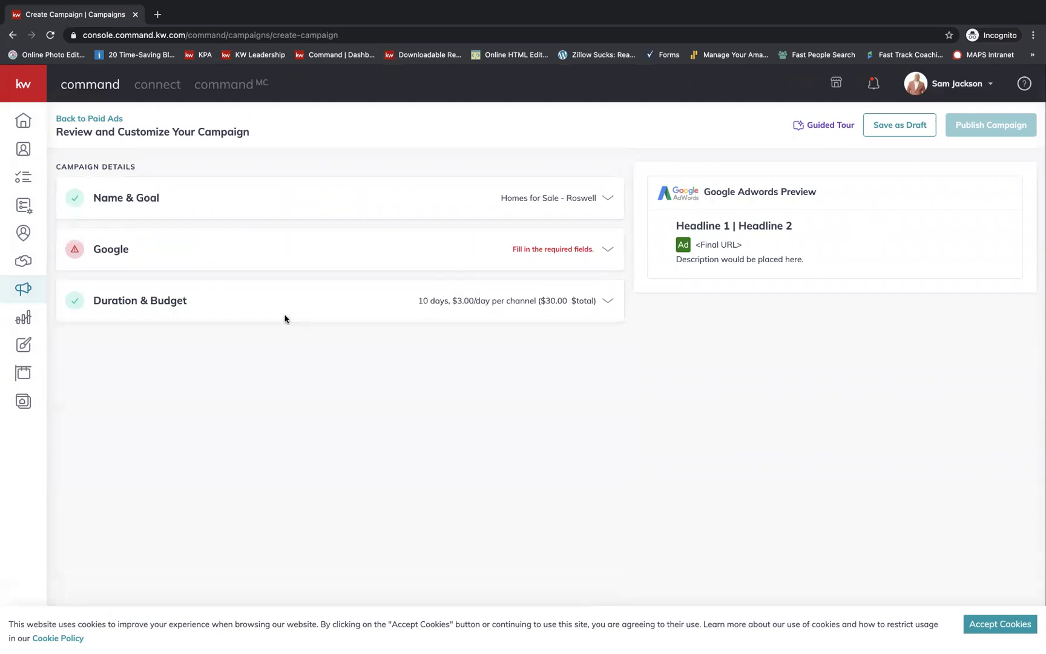
pyautogui.click(182, 300)
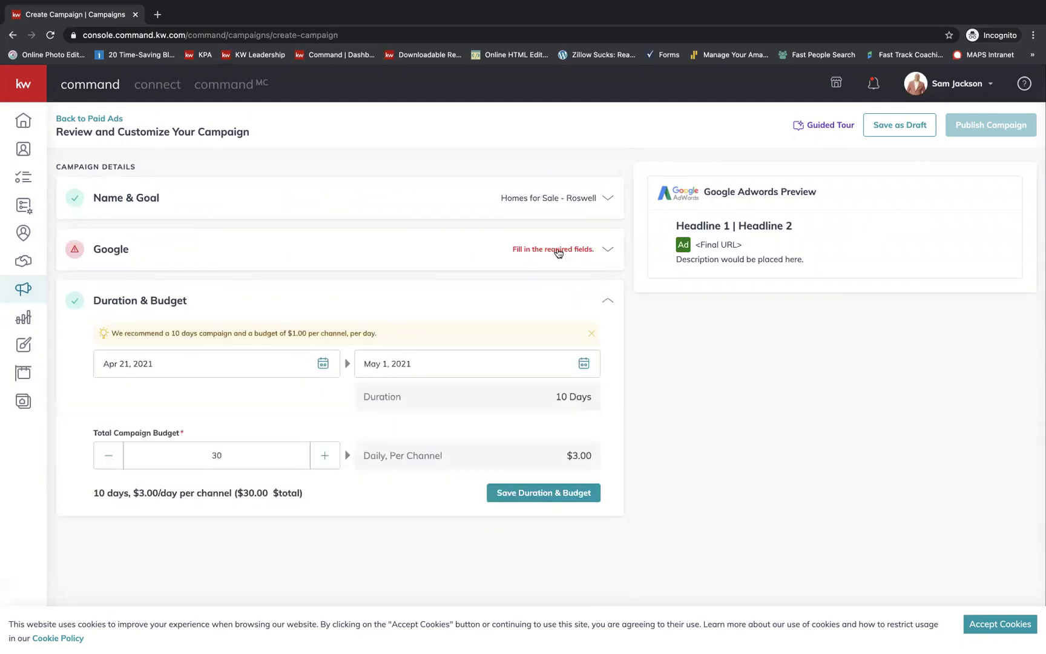
# Reopen the Google section and scroll through its empty required ad fields
pyautogui.click(355, 251)
pyautogui.scroll(-3, 327, 293)
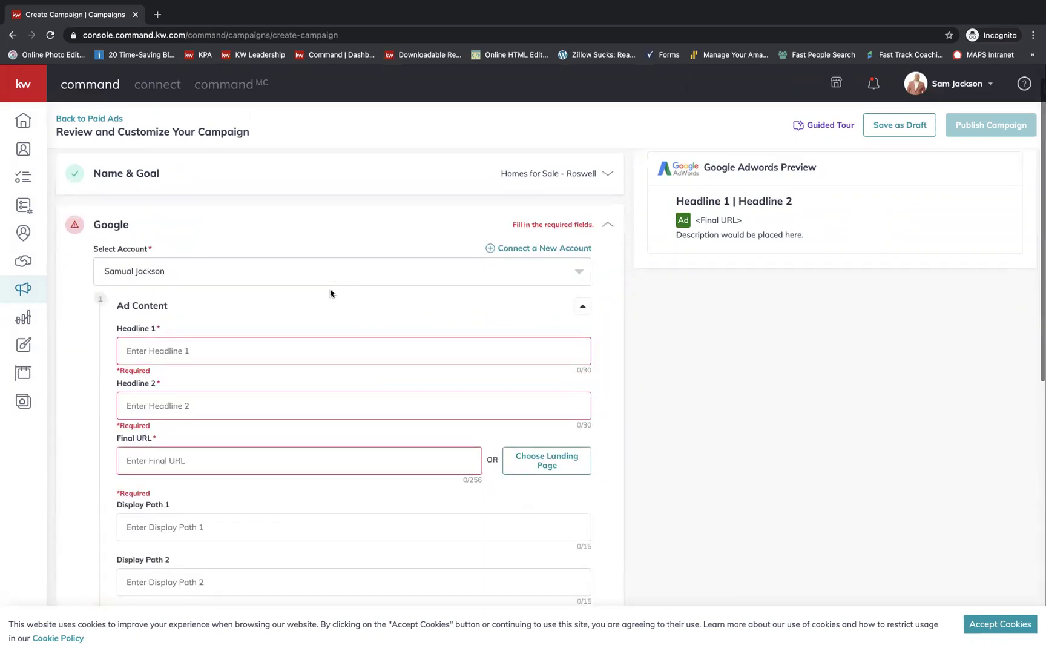
pyautogui.scroll(-2, 331, 293)
pyautogui.scroll(-1, 332, 290)
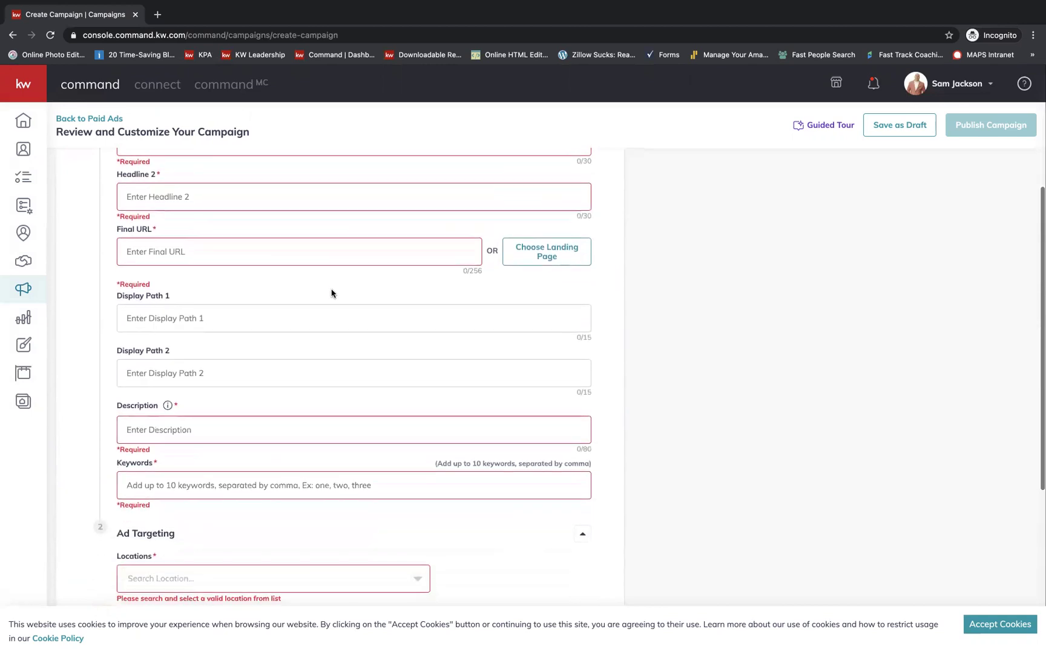
pyautogui.scroll(-3, 332, 290)
pyautogui.scroll(9, 332, 290)
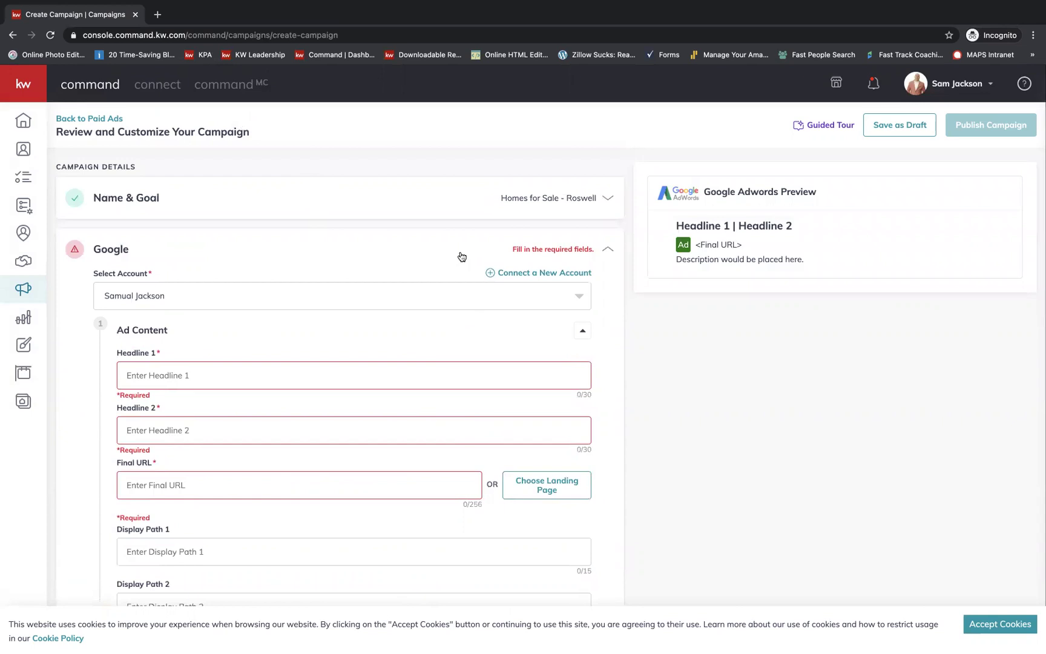
pyautogui.click(157, 14)
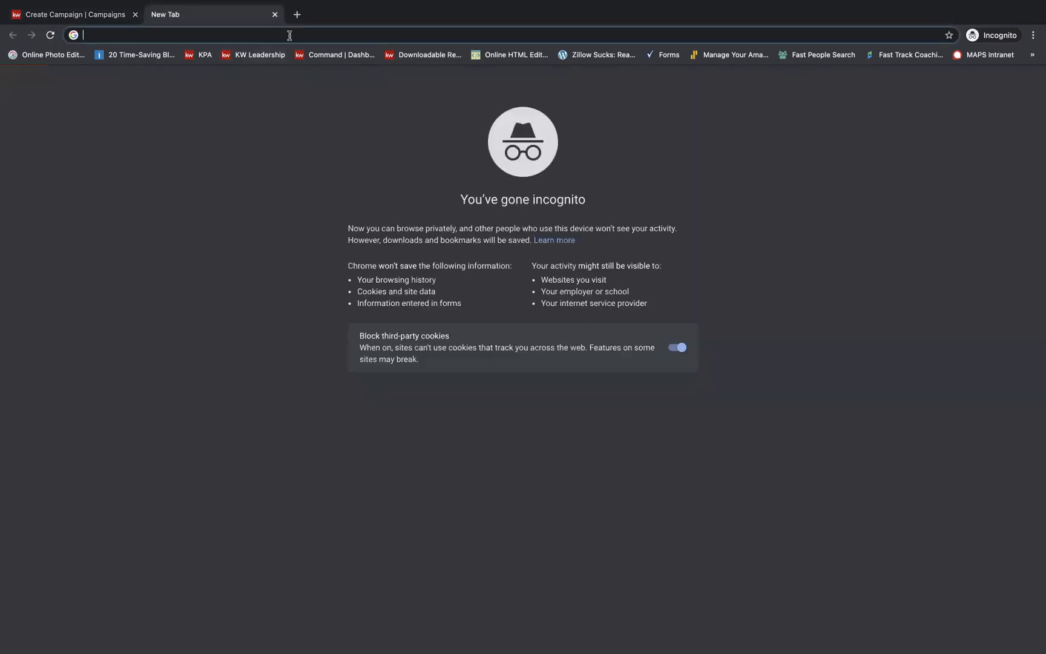
pyautogui.write('google.com')
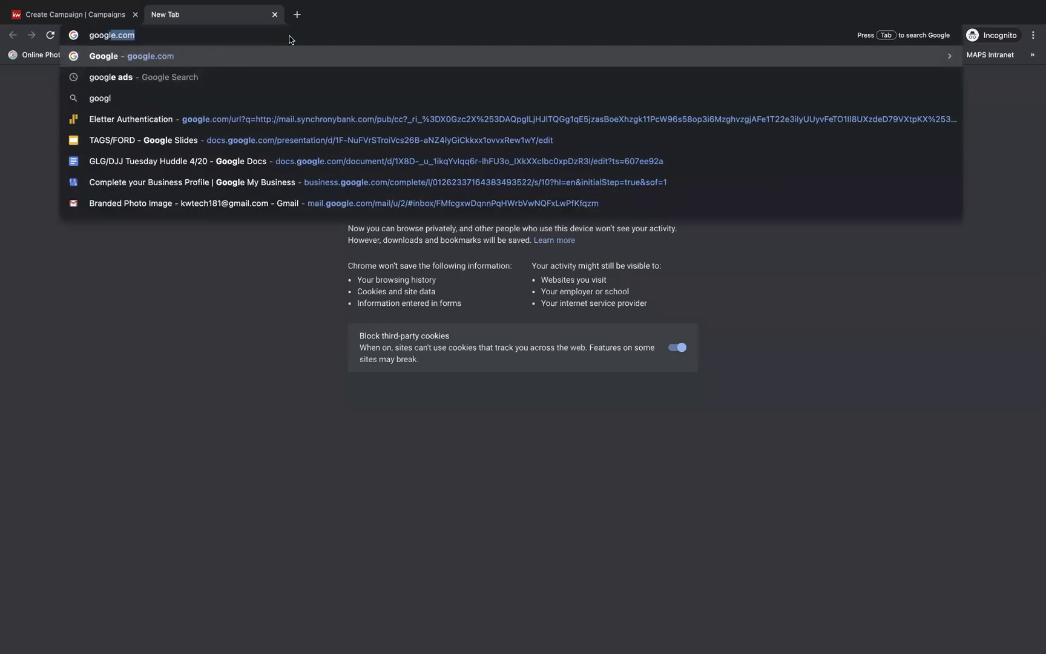
pyautogui.press('Return')
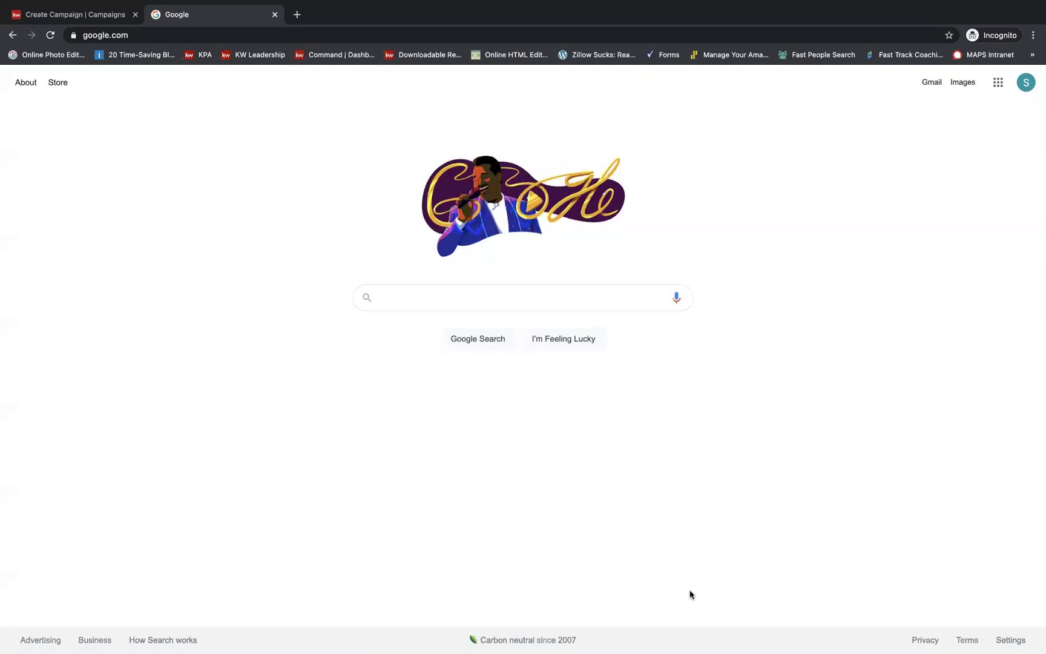
pyautogui.write('H')
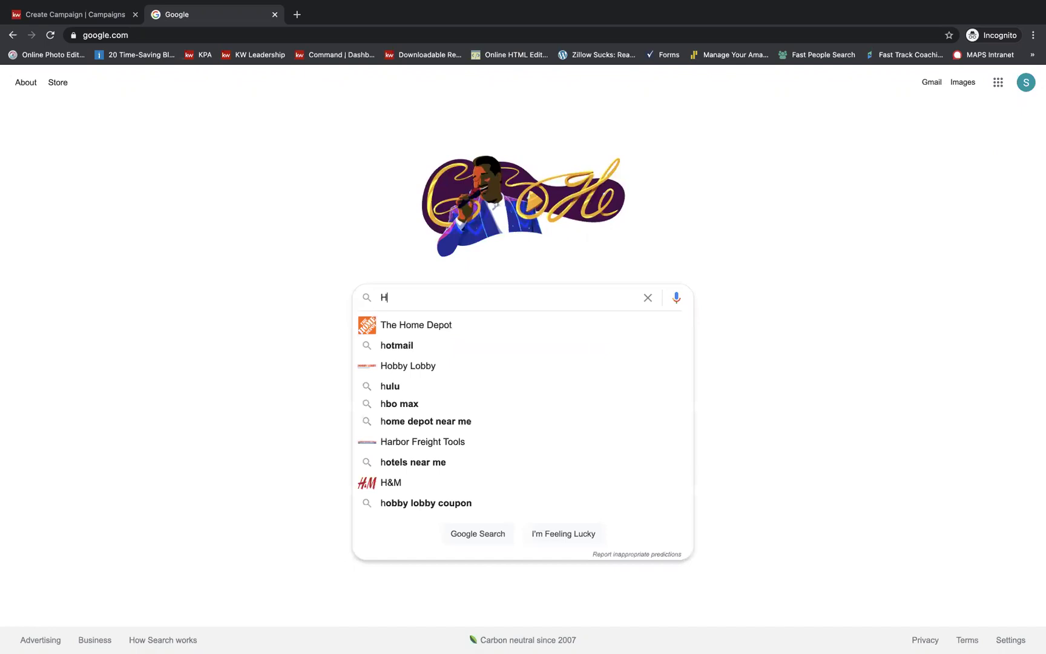
pyautogui.write('omes for sa')
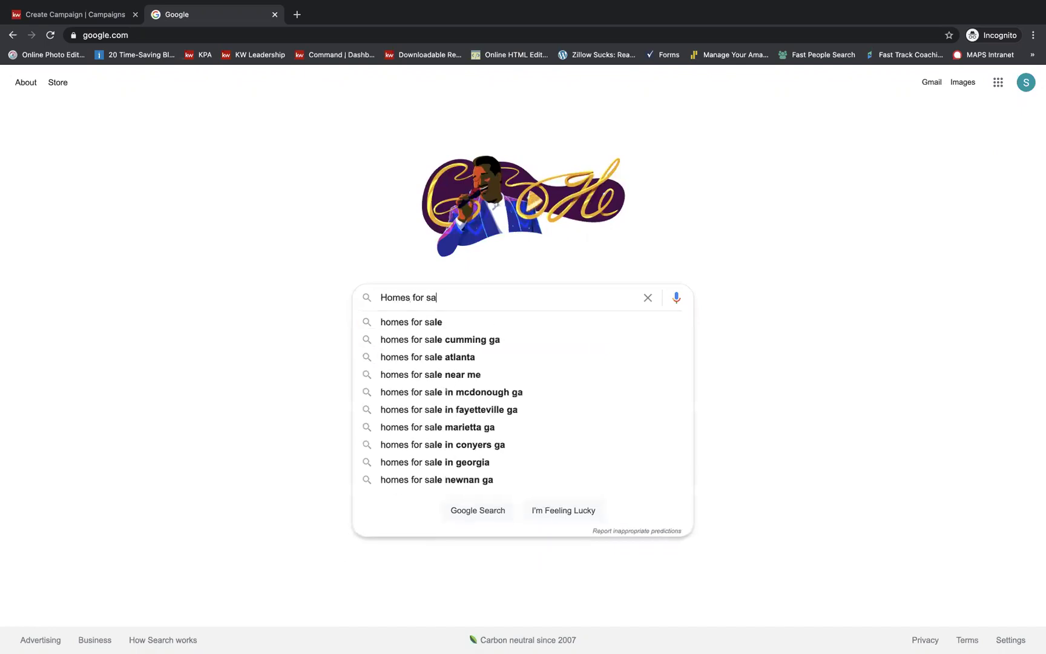
pyautogui.write('le in Roswell ')
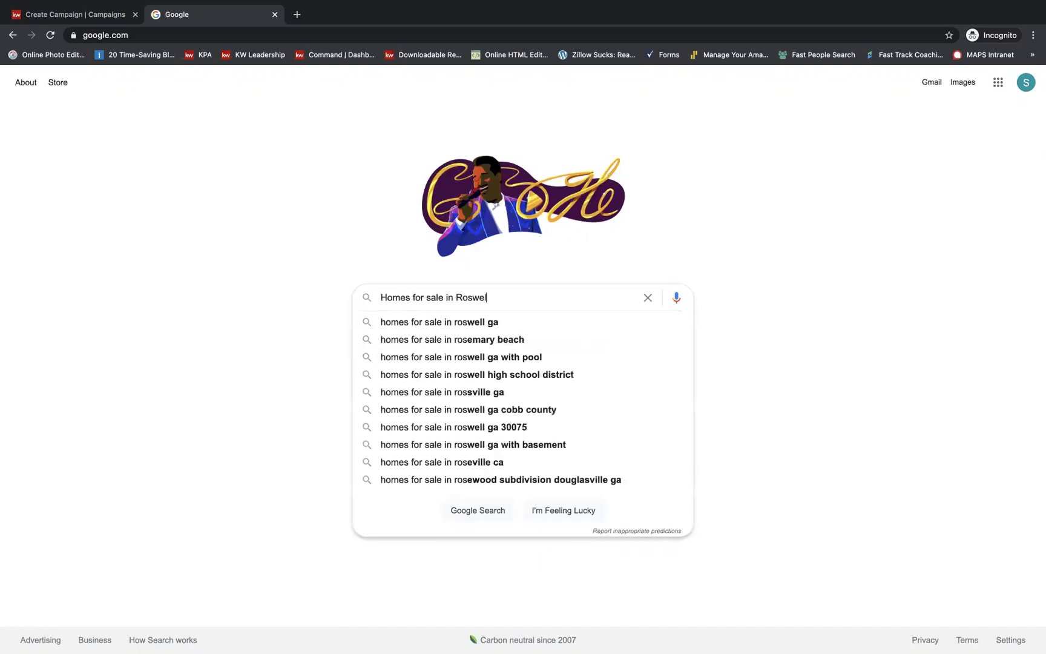
pyautogui.write('GA')
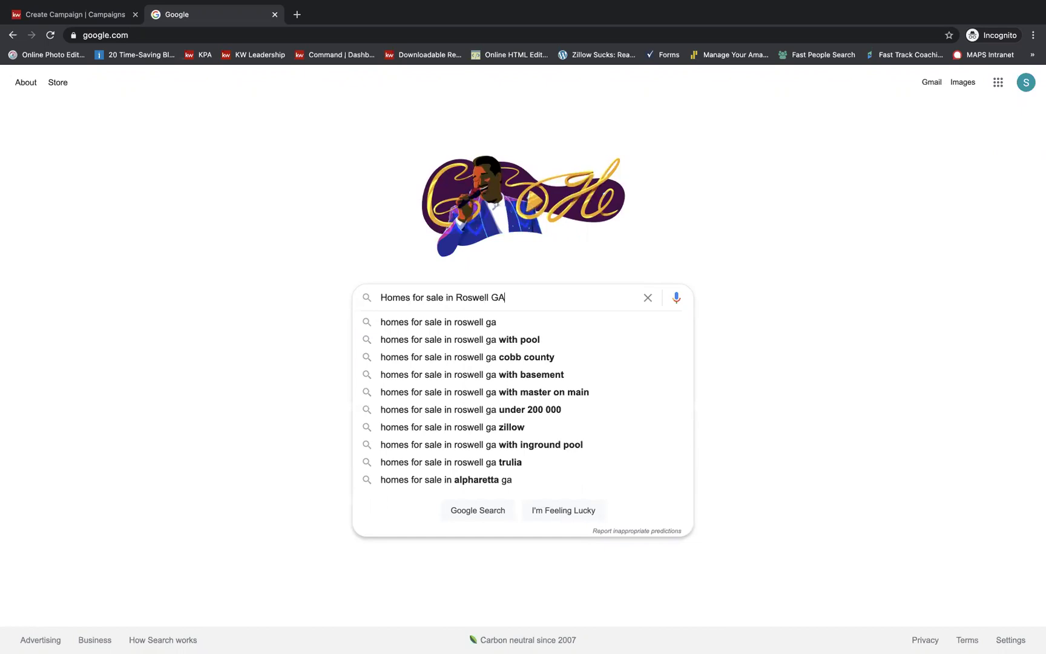
pyautogui.press('Return')
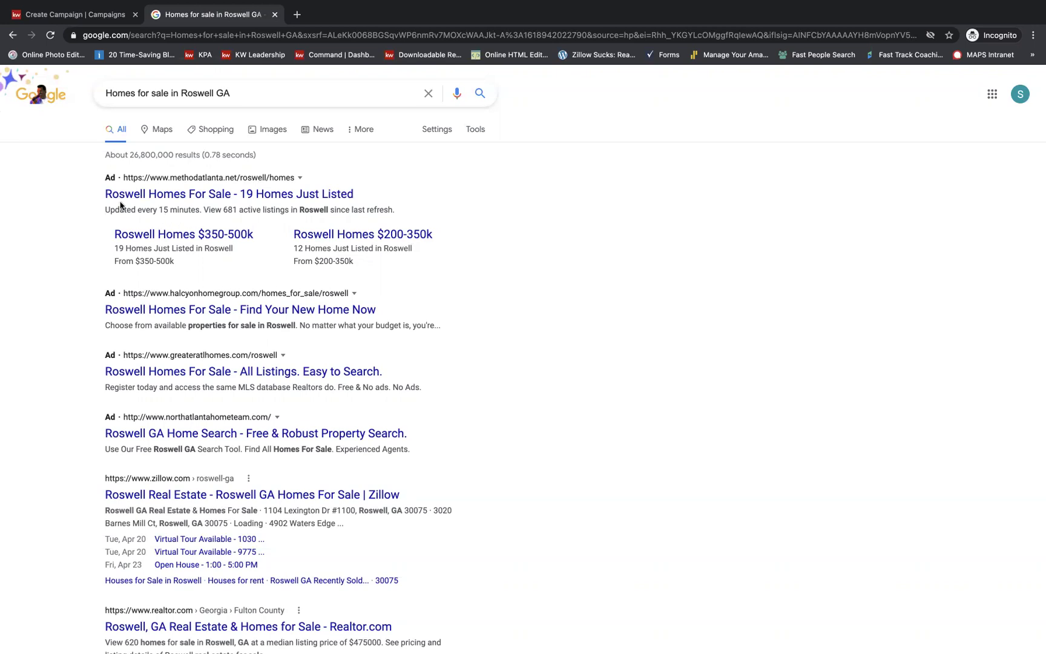
pyautogui.click(107, 180)
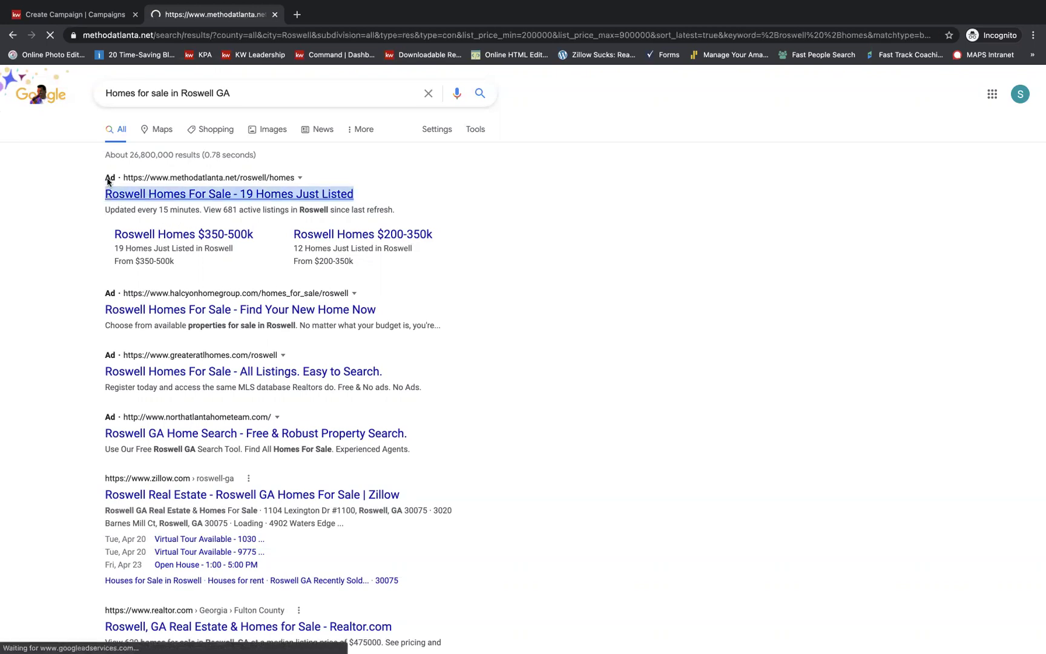
pyautogui.press('super+bracketleft')
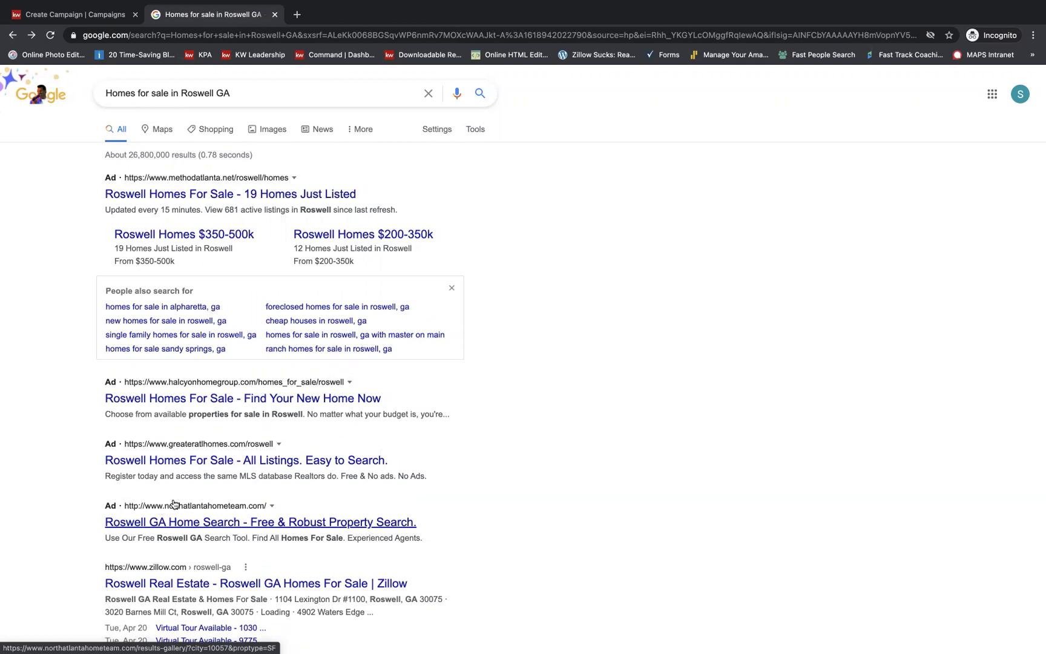
pyautogui.scroll(-3, 181, 504)
pyautogui.scroll(-3, 190, 502)
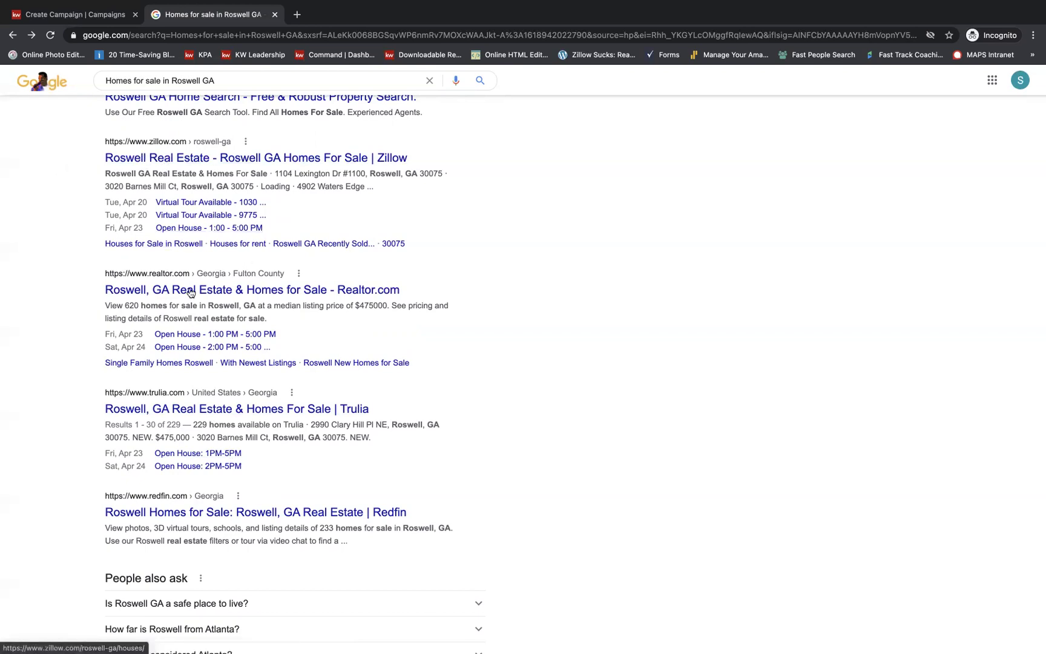
pyautogui.scroll(3, 191, 297)
pyautogui.scroll(4, 190, 301)
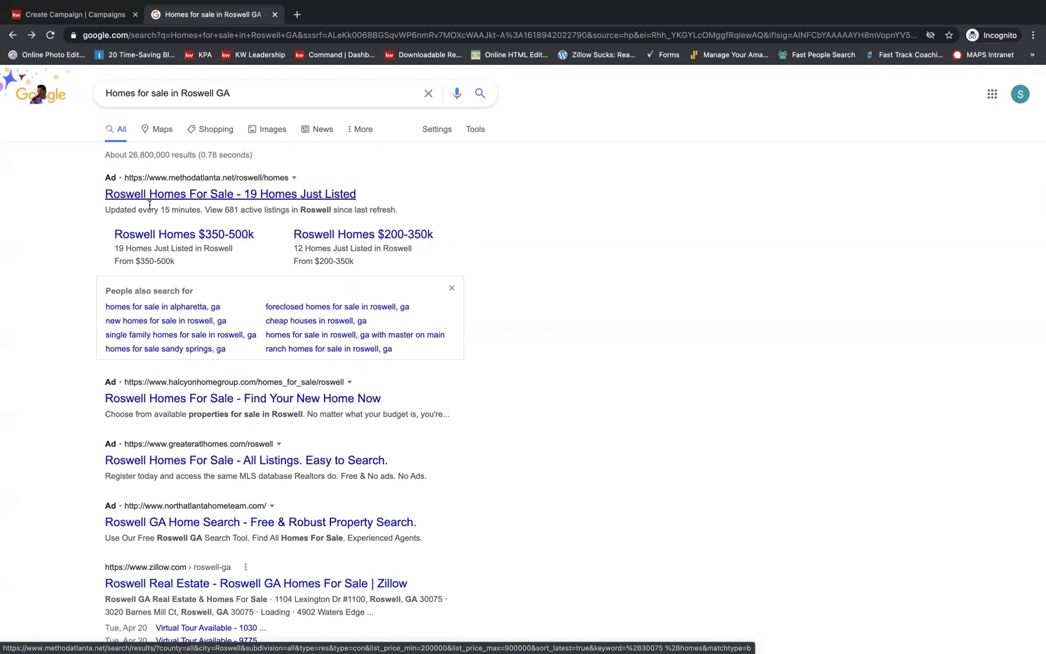
pyautogui.scroll(-8, 284, 416)
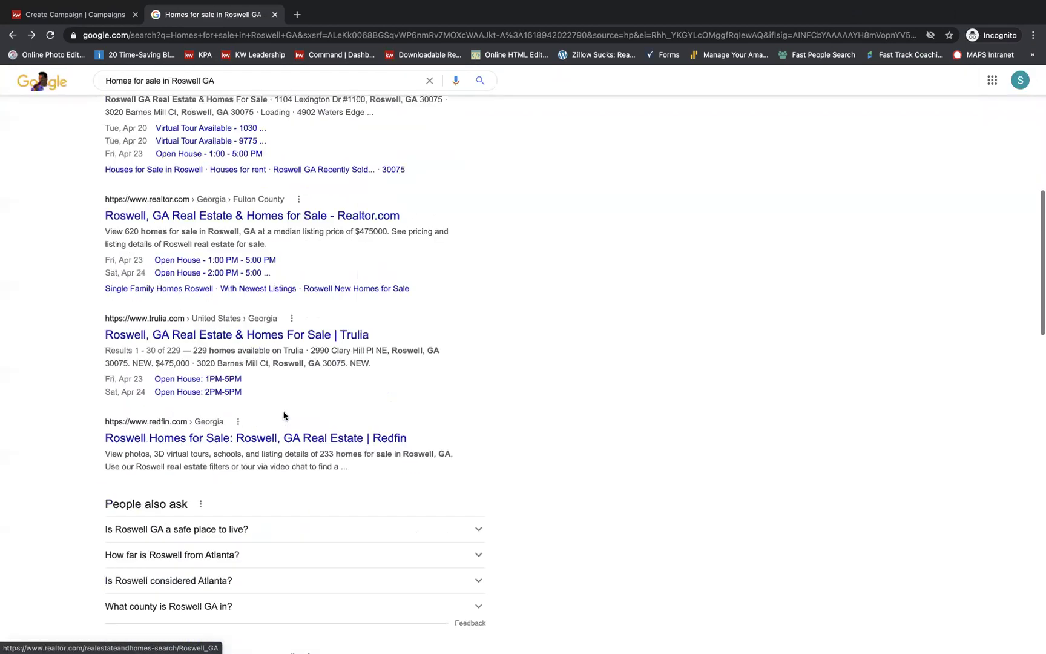
pyautogui.scroll(8, 288, 418)
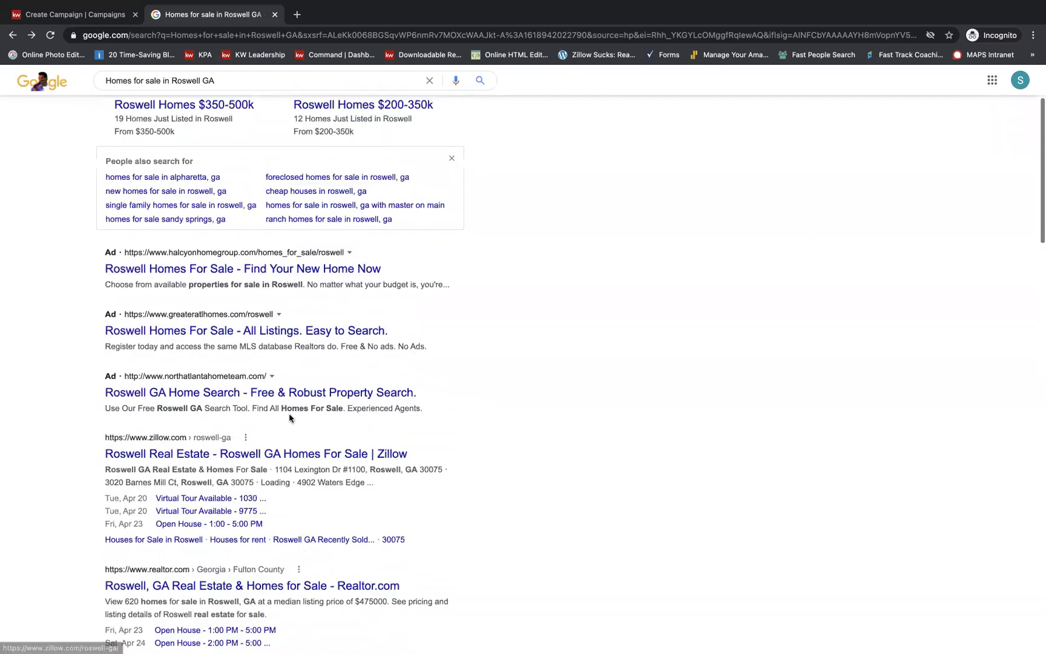
pyautogui.scroll(3, 289, 418)
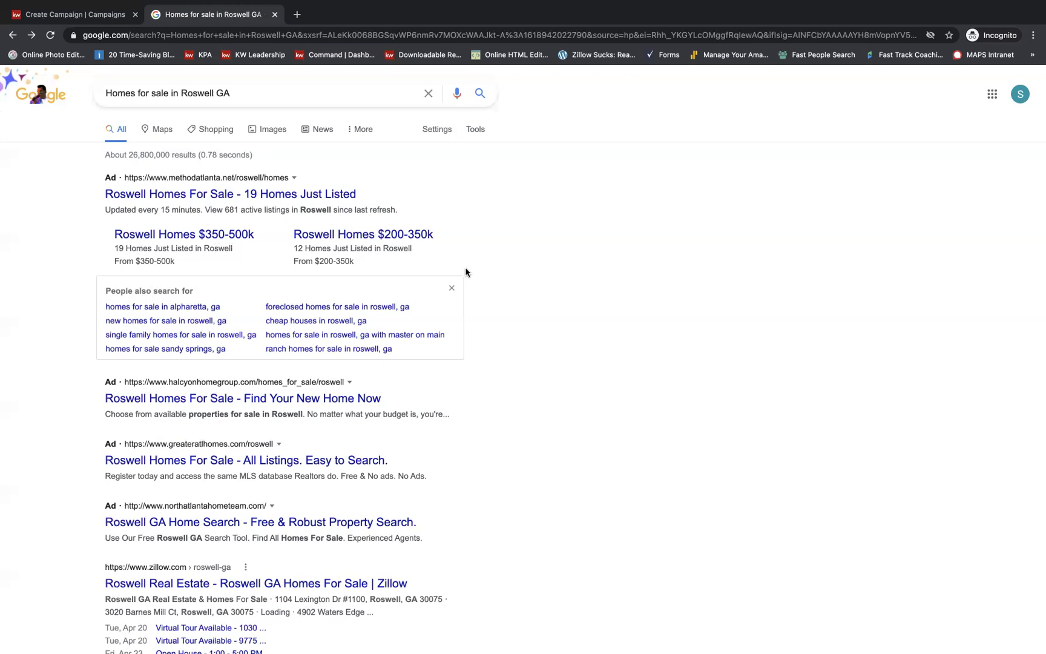
pyautogui.scroll(-1, 471, 271)
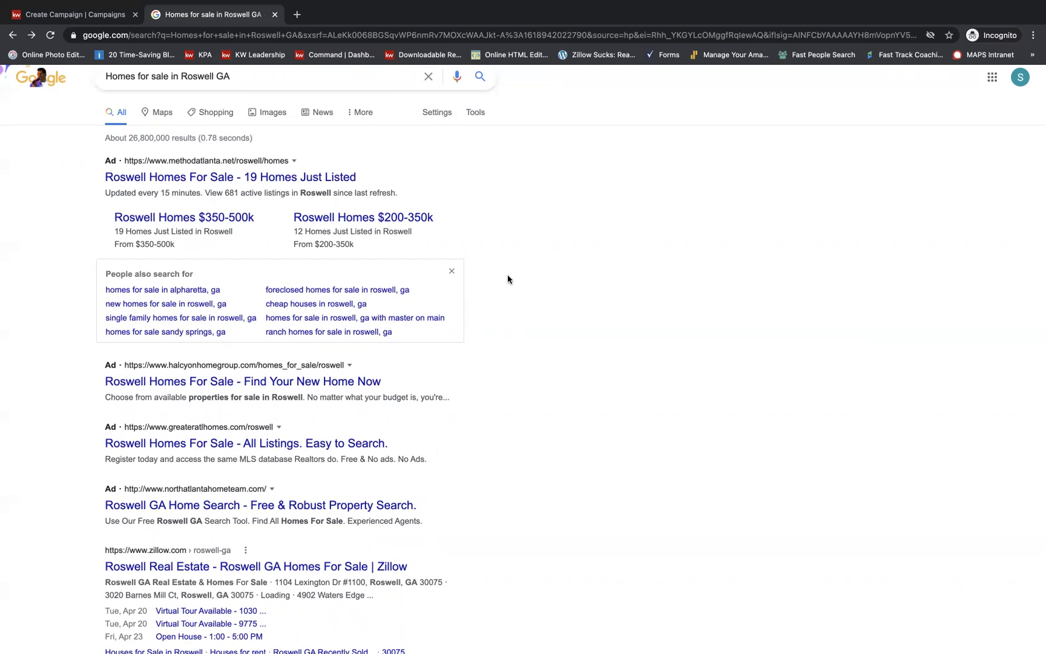
pyautogui.scroll(-1, 490, 285)
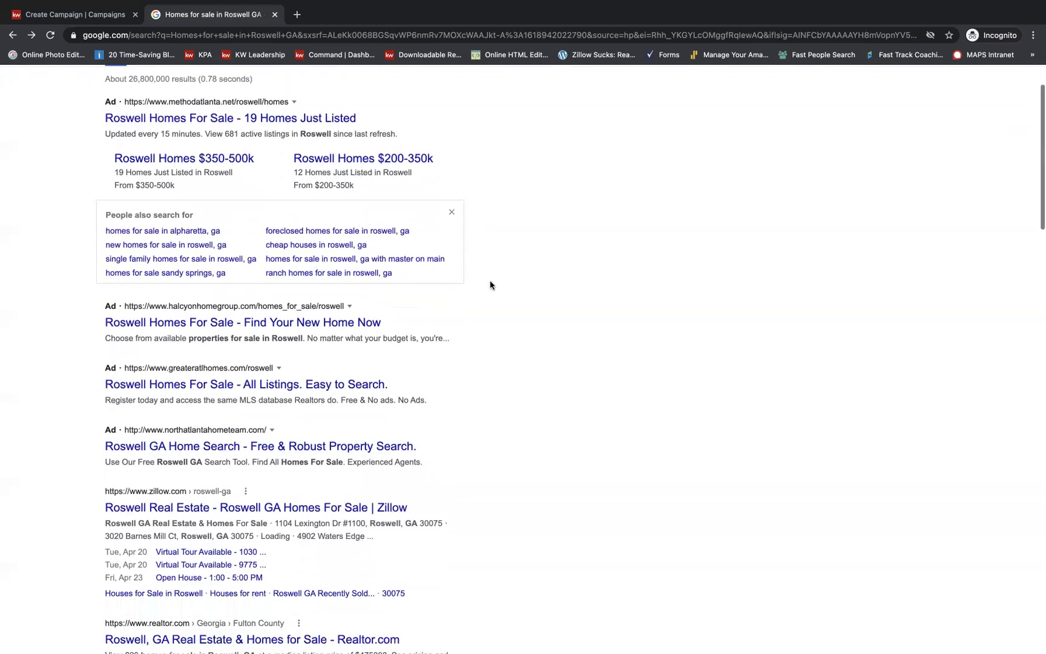
pyautogui.scroll(-6, 490, 284)
pyautogui.scroll(-1, 490, 285)
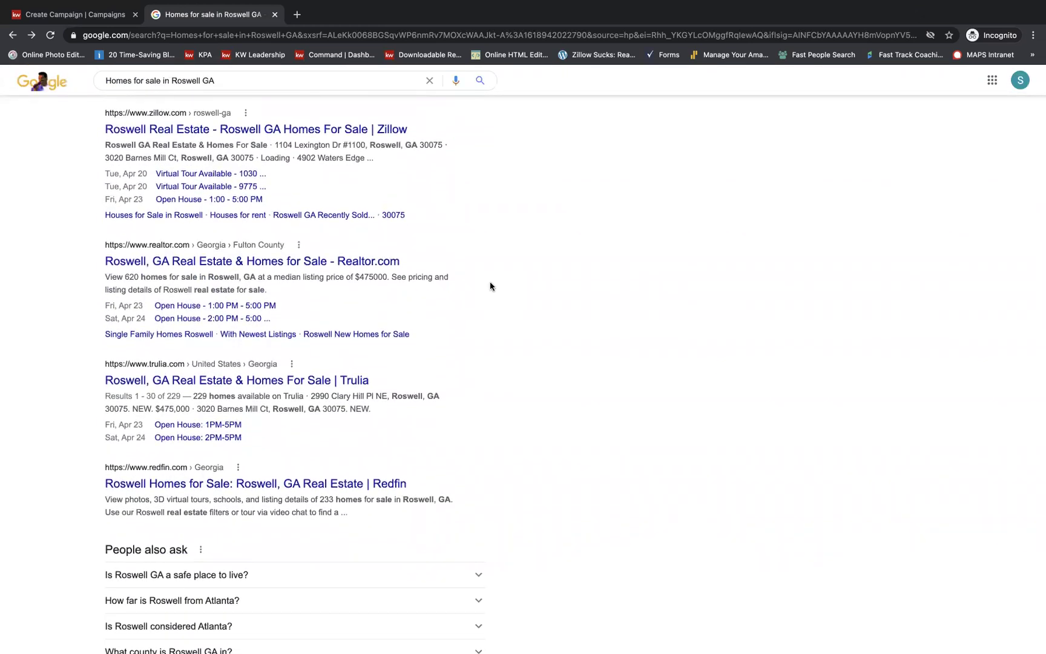
pyautogui.scroll(-1, 484, 295)
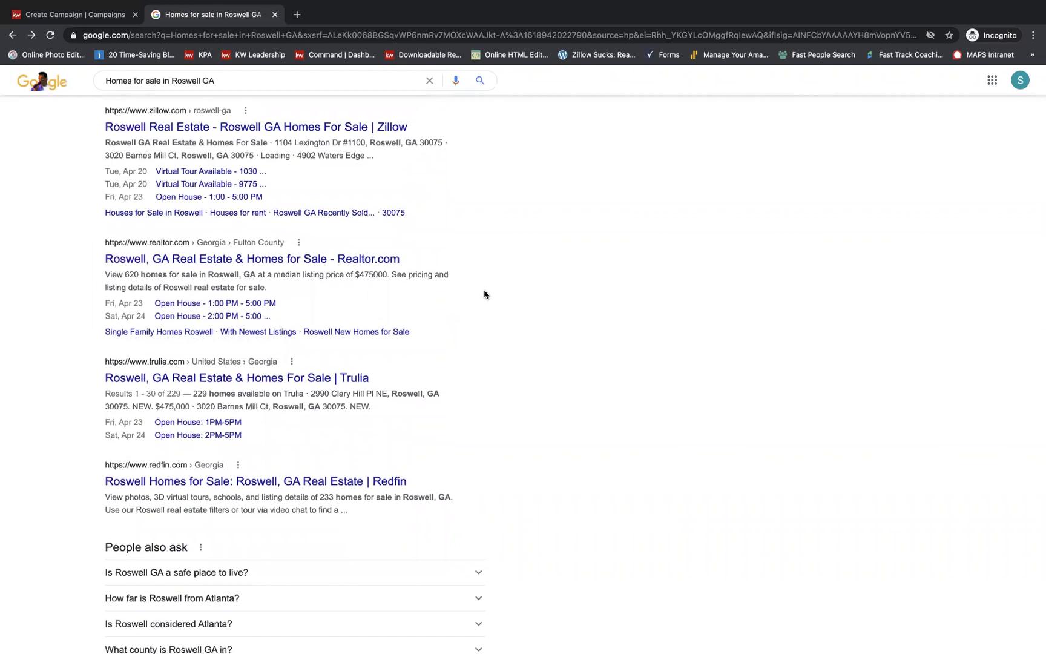
pyautogui.scroll(-1, 485, 295)
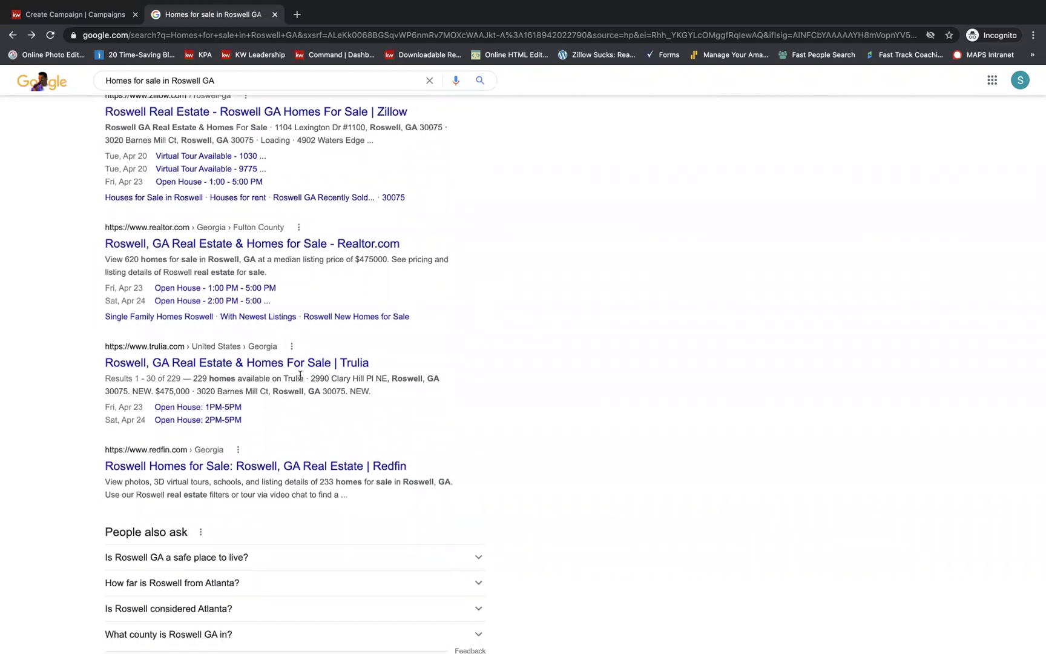
pyautogui.scroll(1, 507, 423)
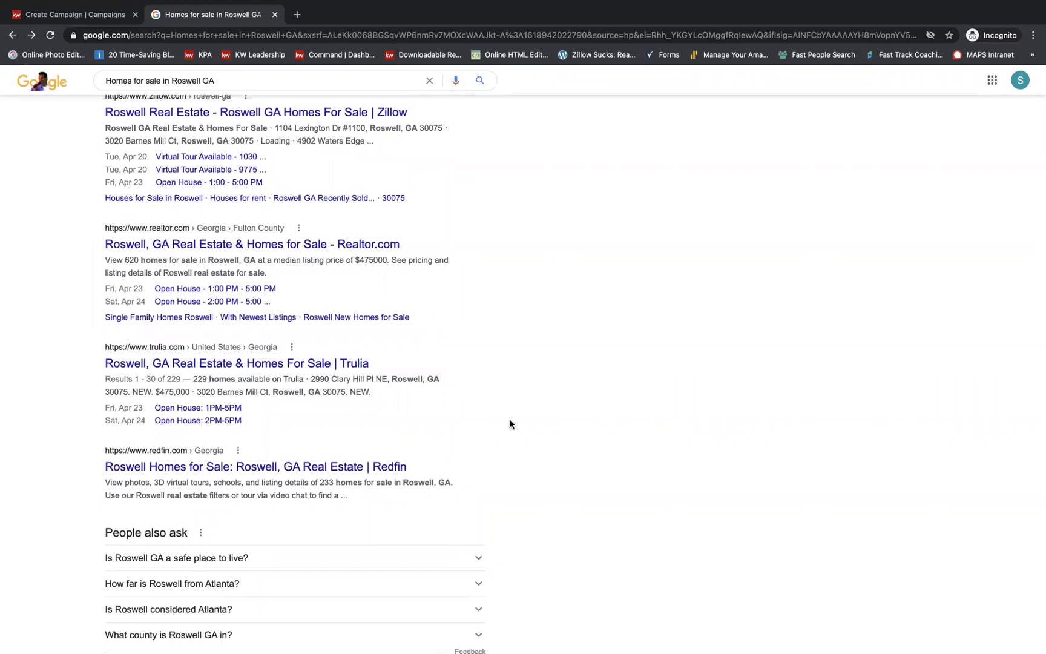
pyautogui.scroll(2, 497, 459)
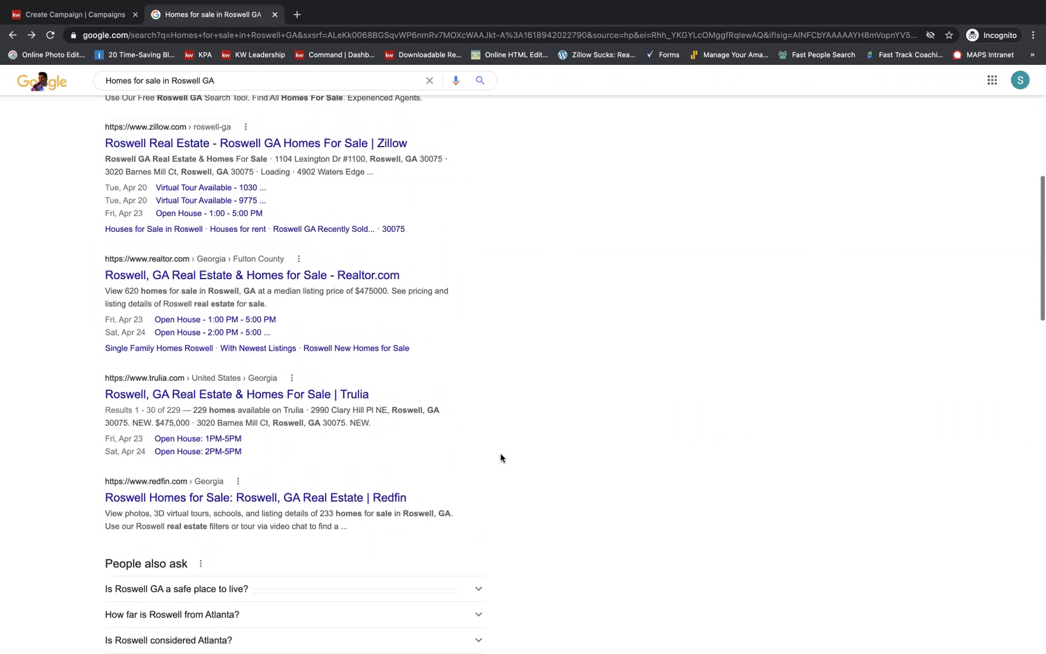
pyautogui.scroll(1, 503, 457)
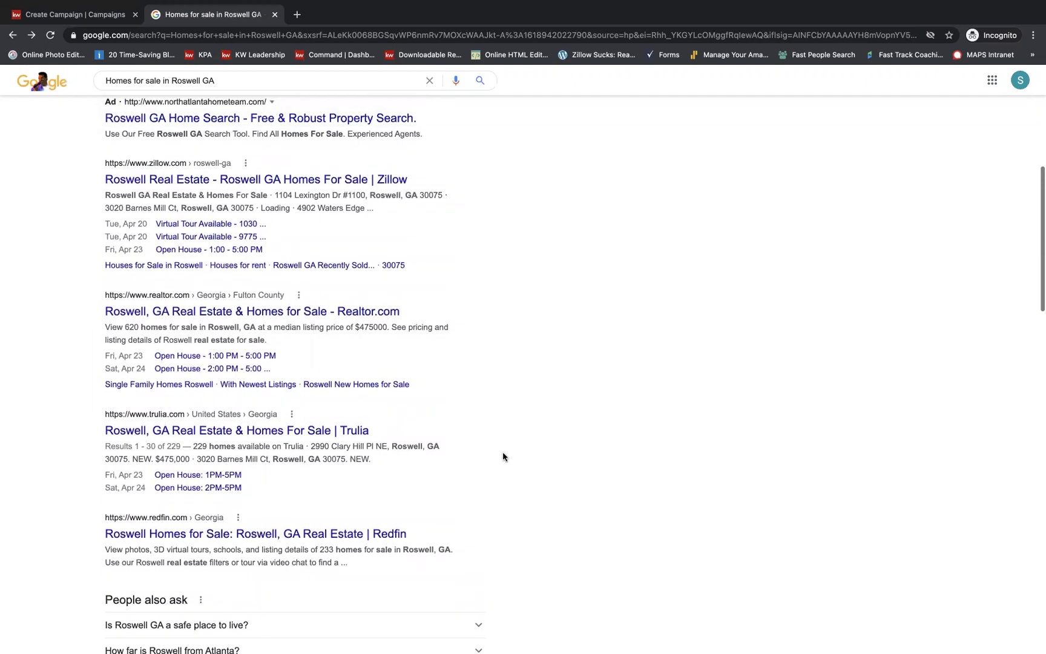
pyautogui.scroll(5, 506, 455)
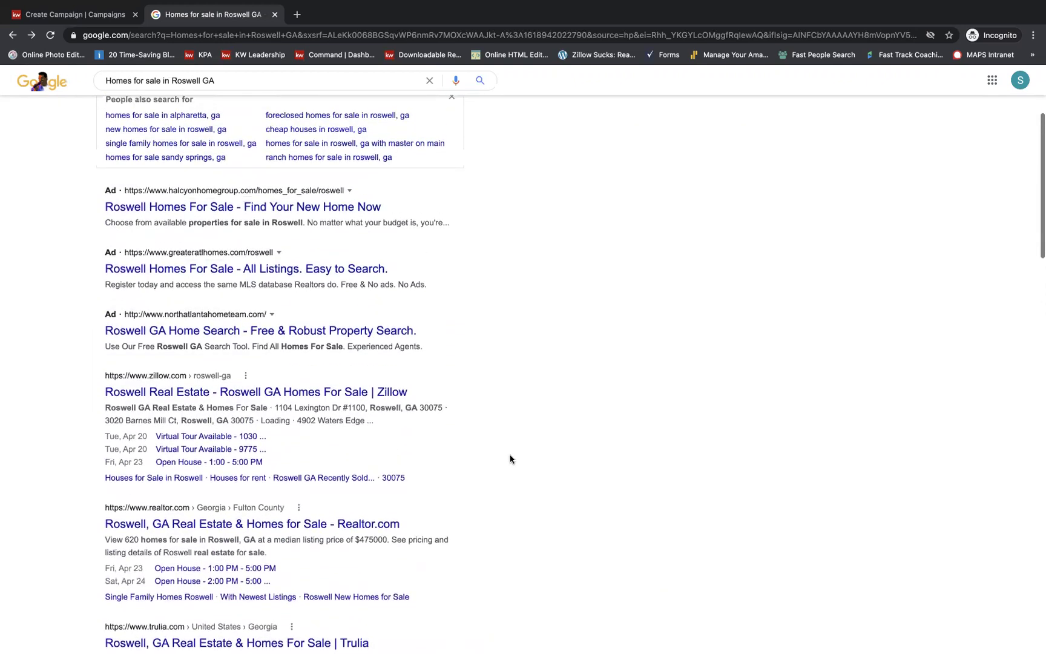
pyautogui.scroll(5, 510, 459)
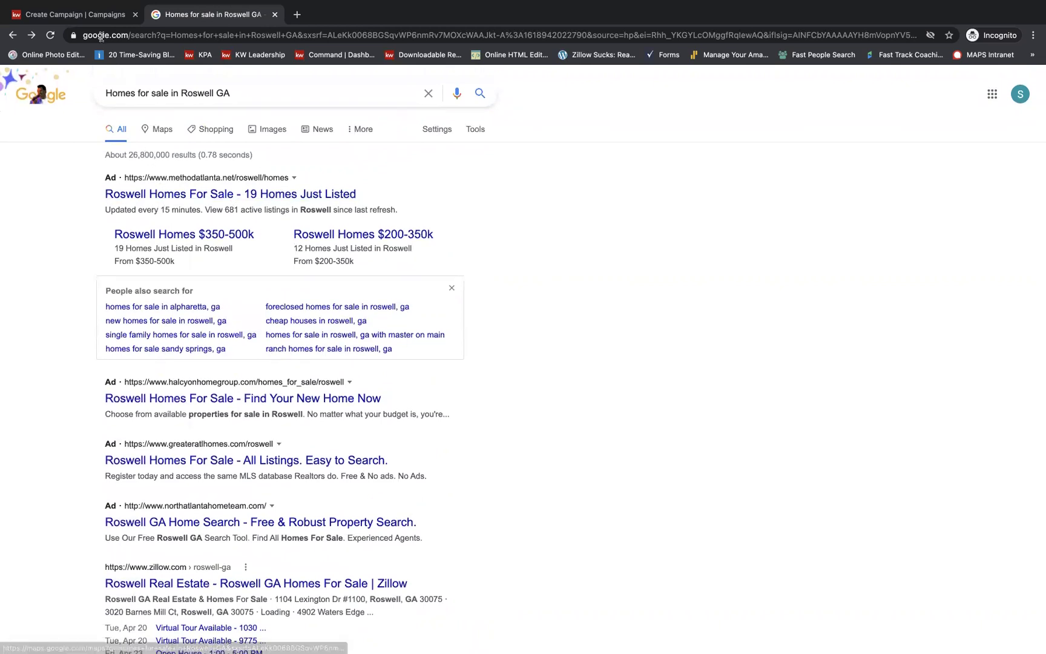
pyautogui.click(92, 16)
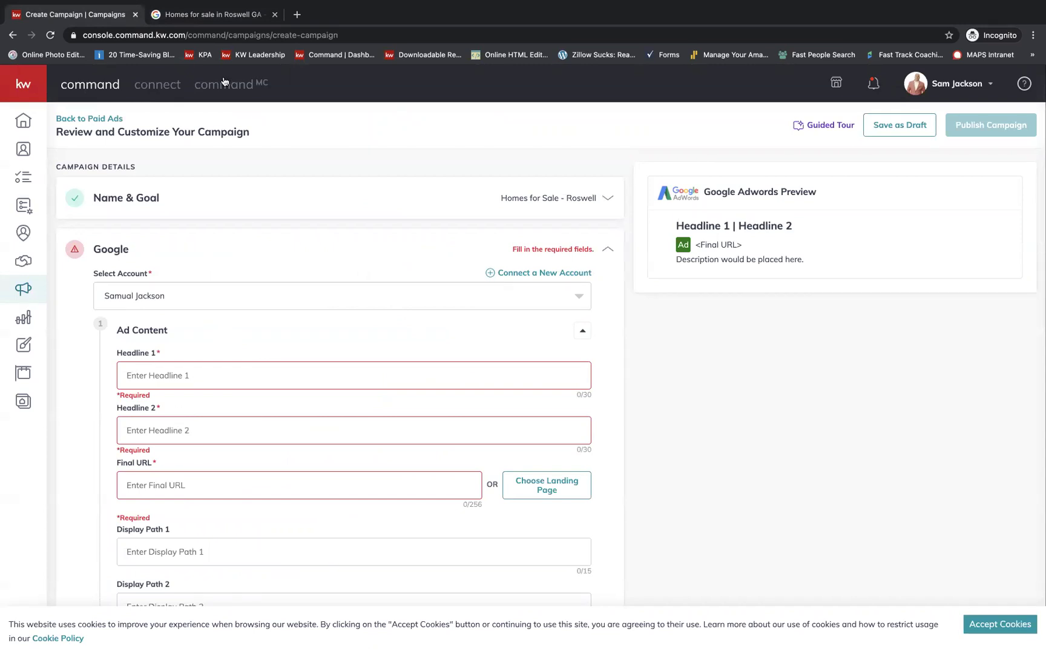
pyautogui.click(203, 15)
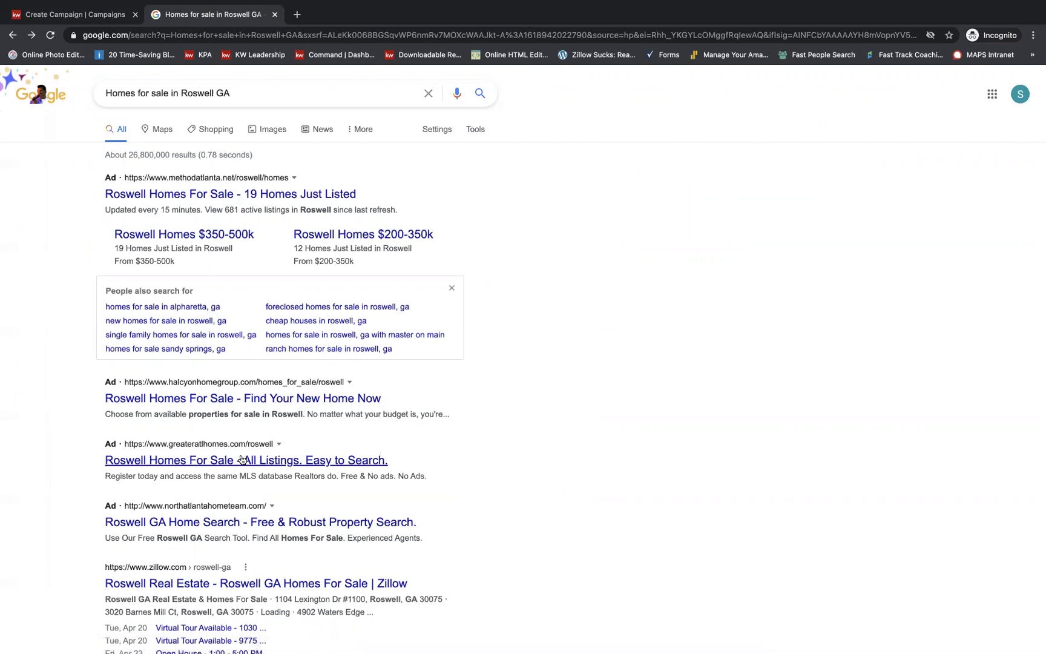
pyautogui.scroll(-1, 258, 512)
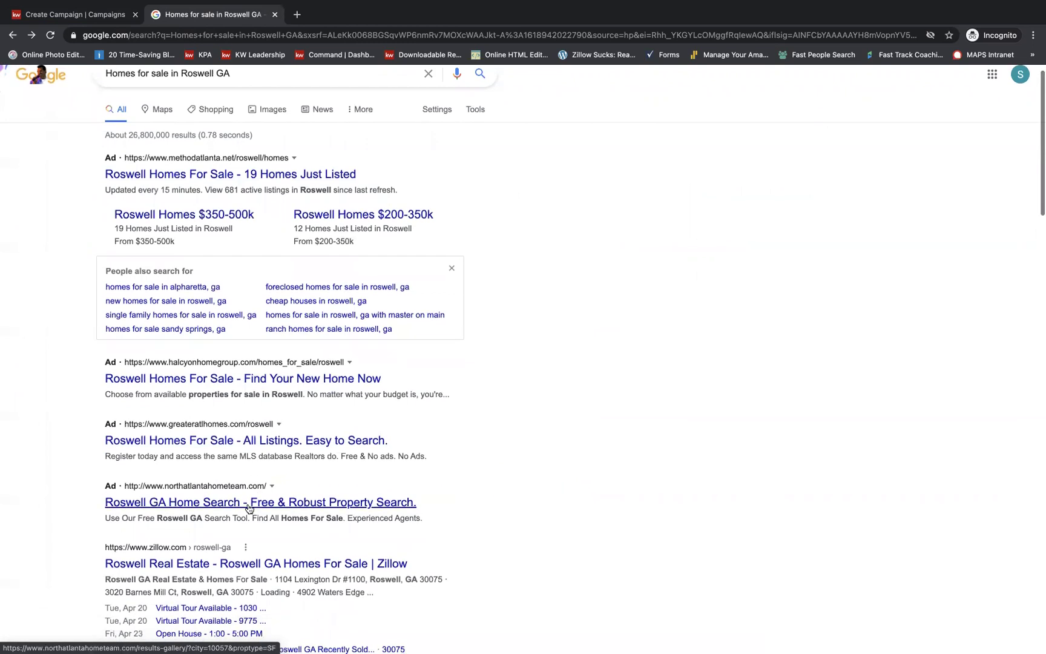
pyautogui.scroll(-5, 251, 505)
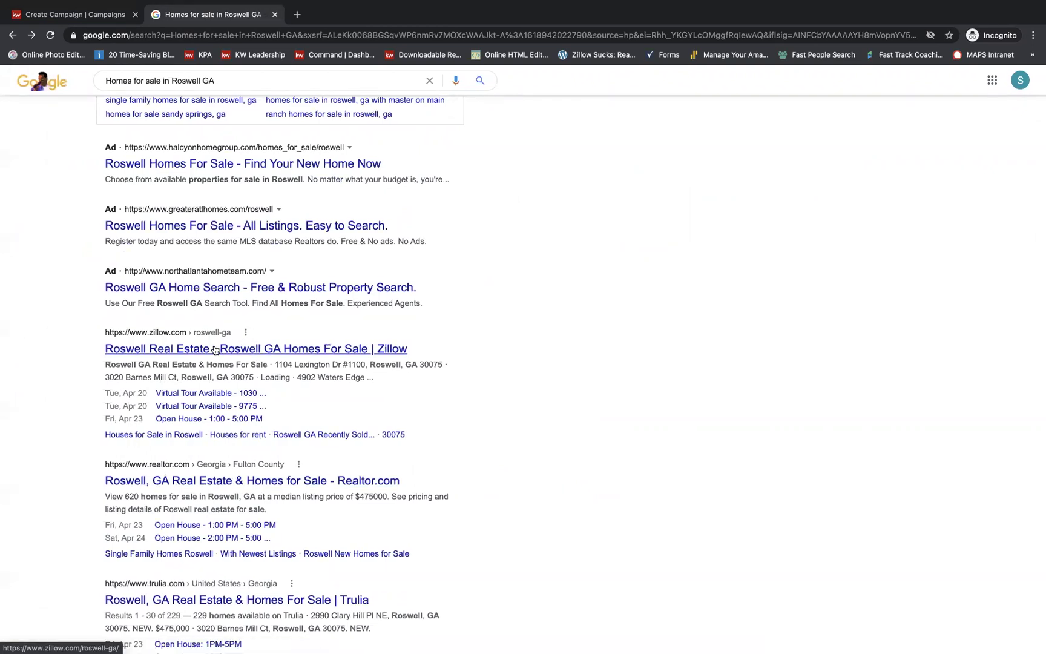
pyautogui.scroll(1, 216, 351)
pyautogui.scroll(5, 217, 351)
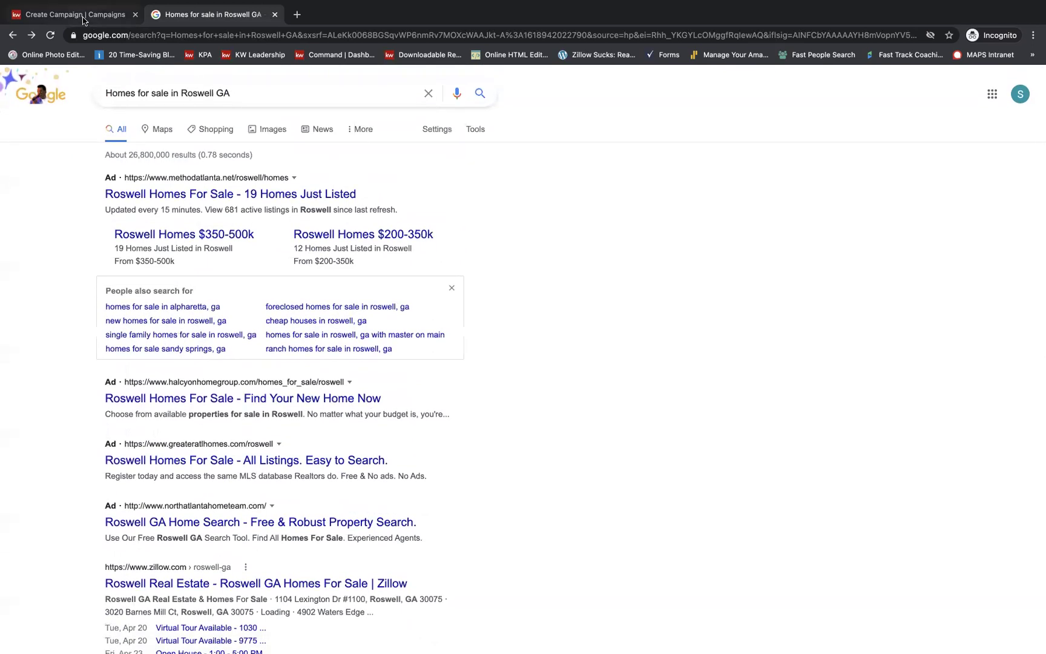
pyautogui.click(83, 20)
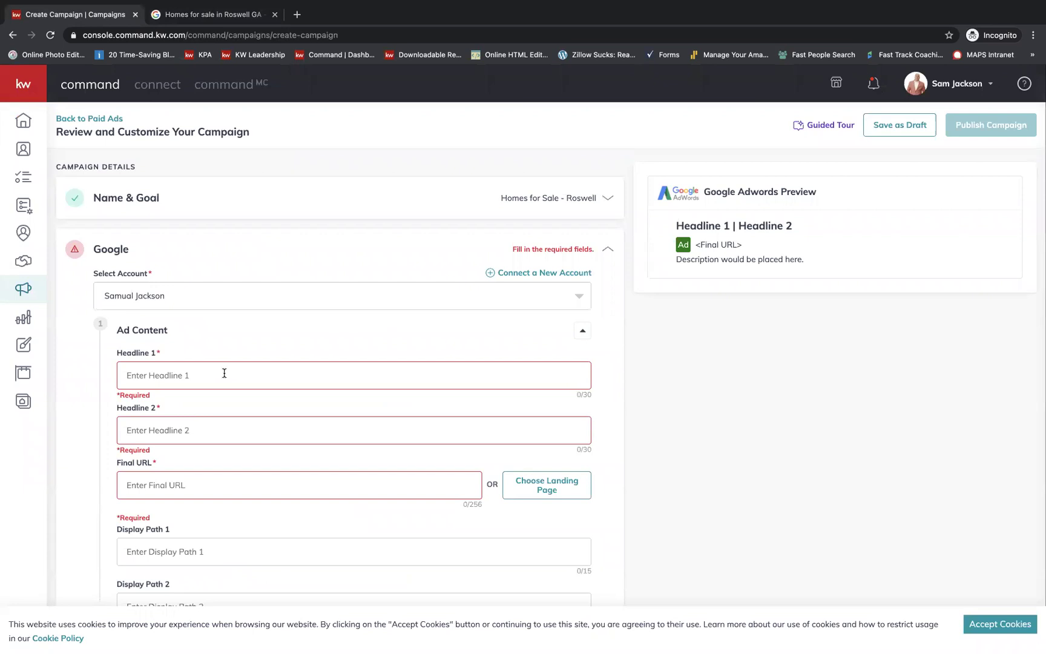
# Enter 'Roswell Homes for Sale' as Headline 1, then switch to the Google results tab
pyautogui.write('Ro')
pyautogui.write('swell')
pyautogui.write(' Homes')
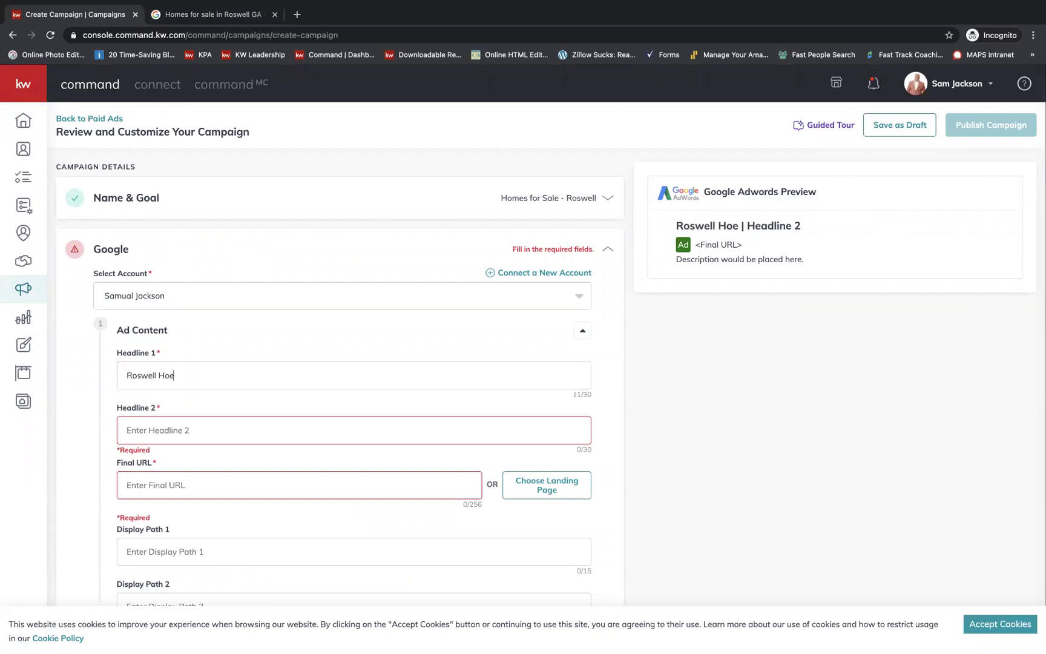
pyautogui.write(' for Sale')
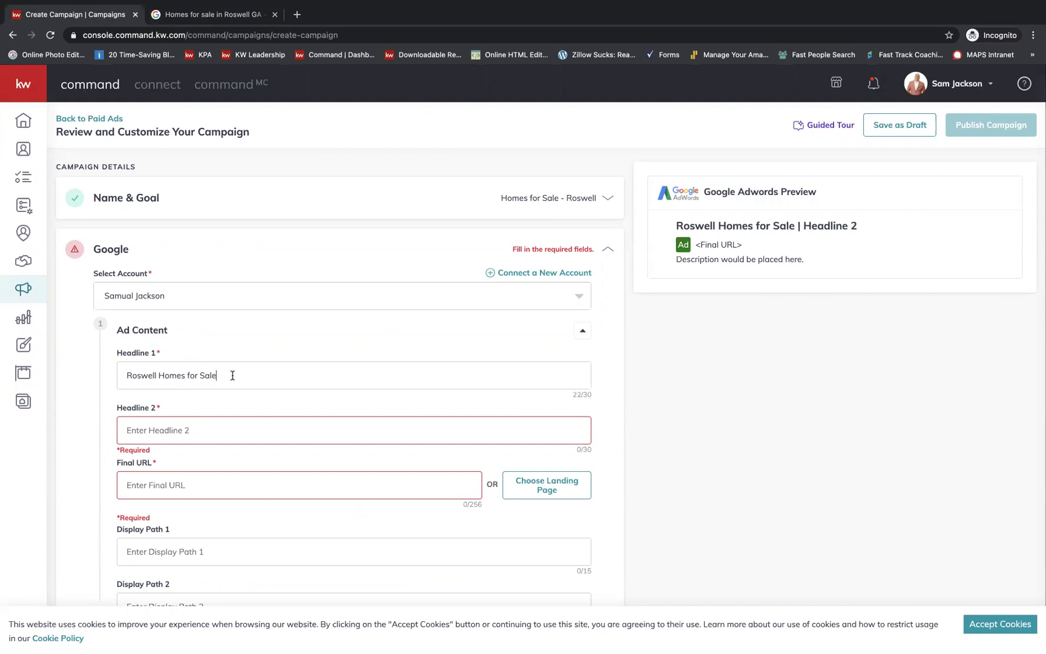
pyautogui.click(196, 425)
pyautogui.click(235, 20)
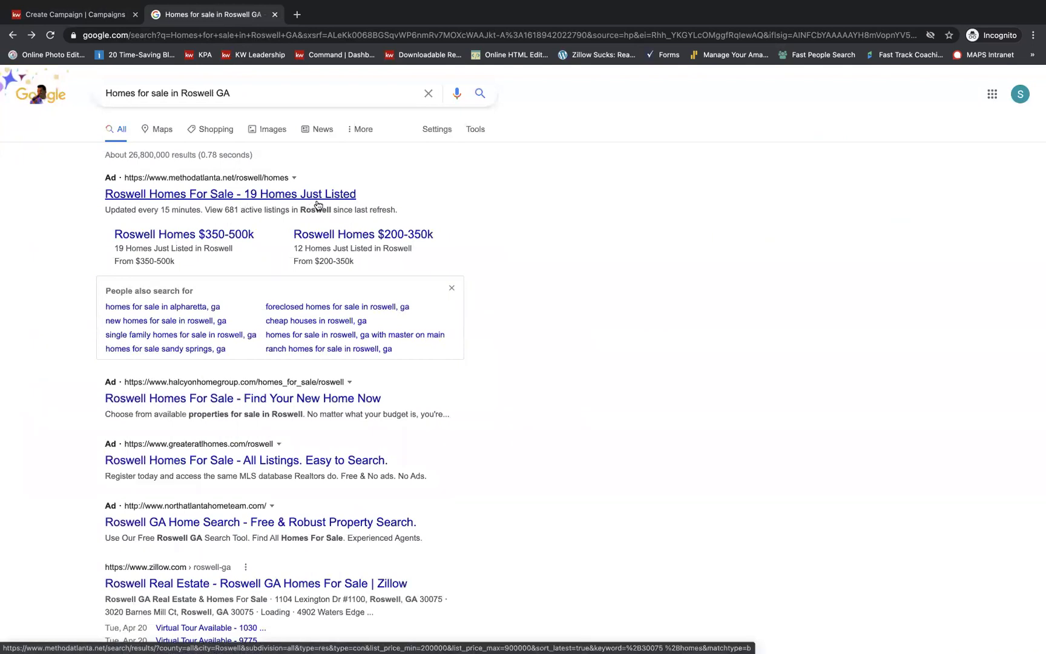
pyautogui.scroll(-3, 245, 242)
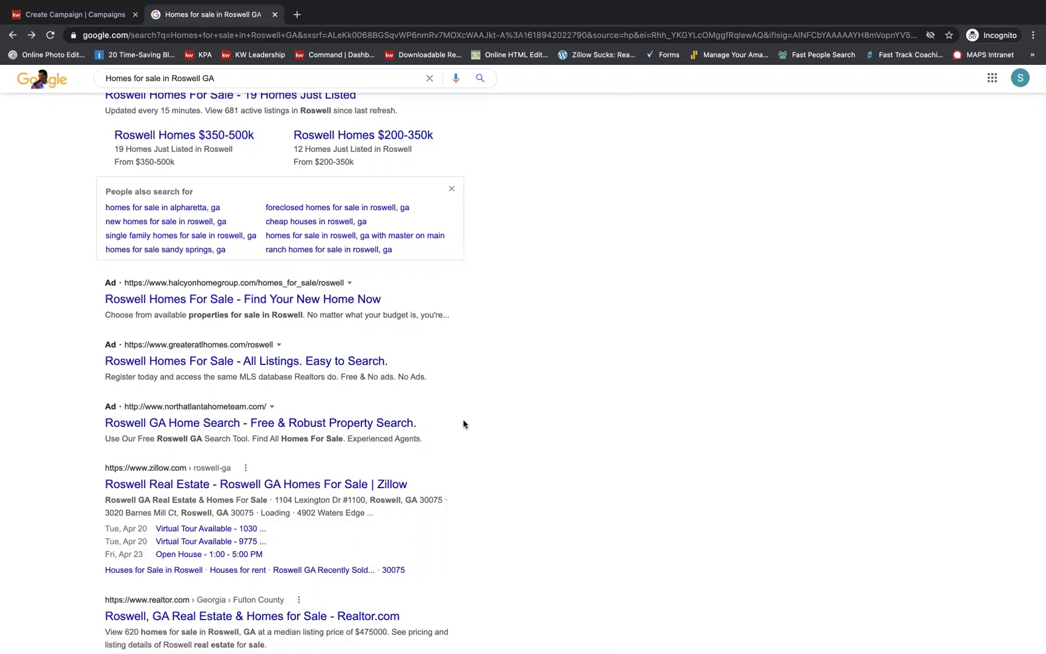
pyautogui.scroll(2, 474, 363)
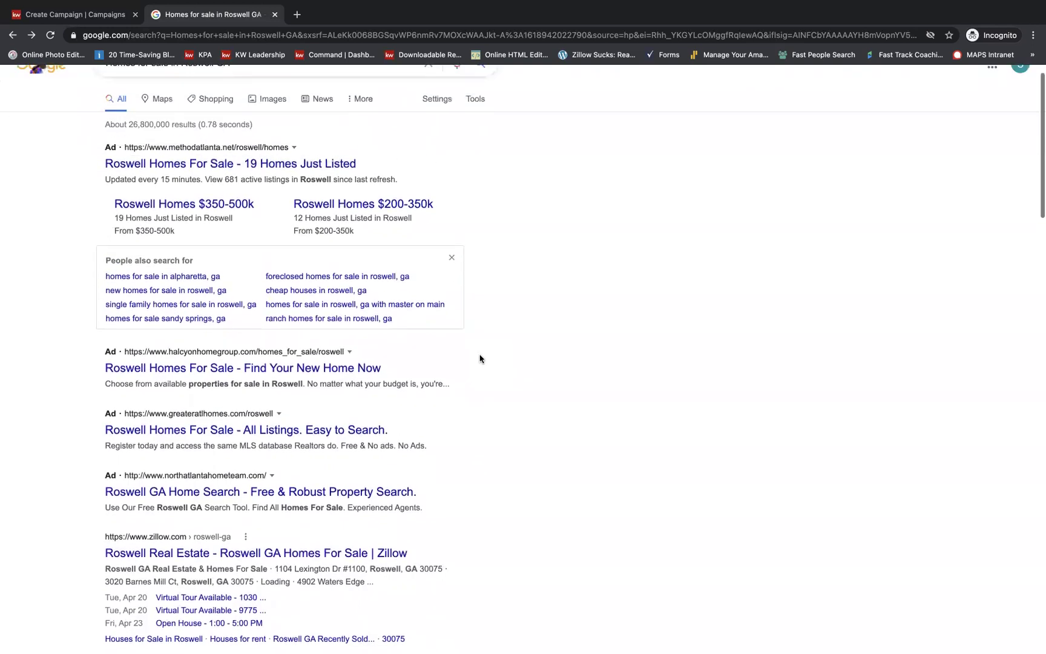
pyautogui.scroll(1, 484, 354)
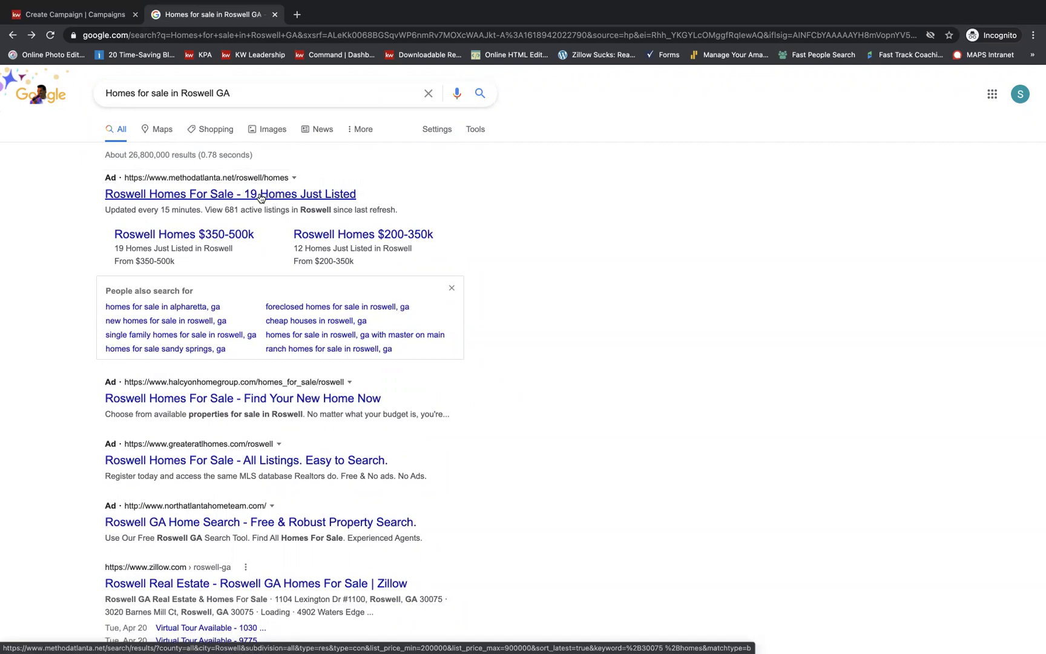
# Load the agent's Keller Williams website in a new browser tab
pyautogui.click(297, 14)
pyautogui.write('samjackson.kw.com')
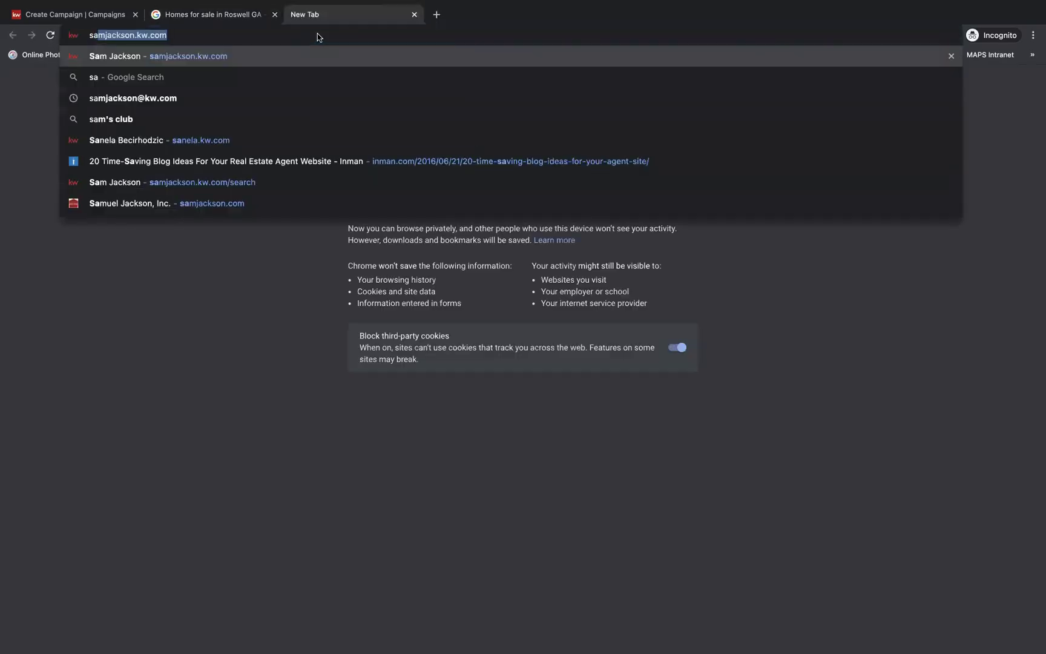
pyautogui.press('Return')
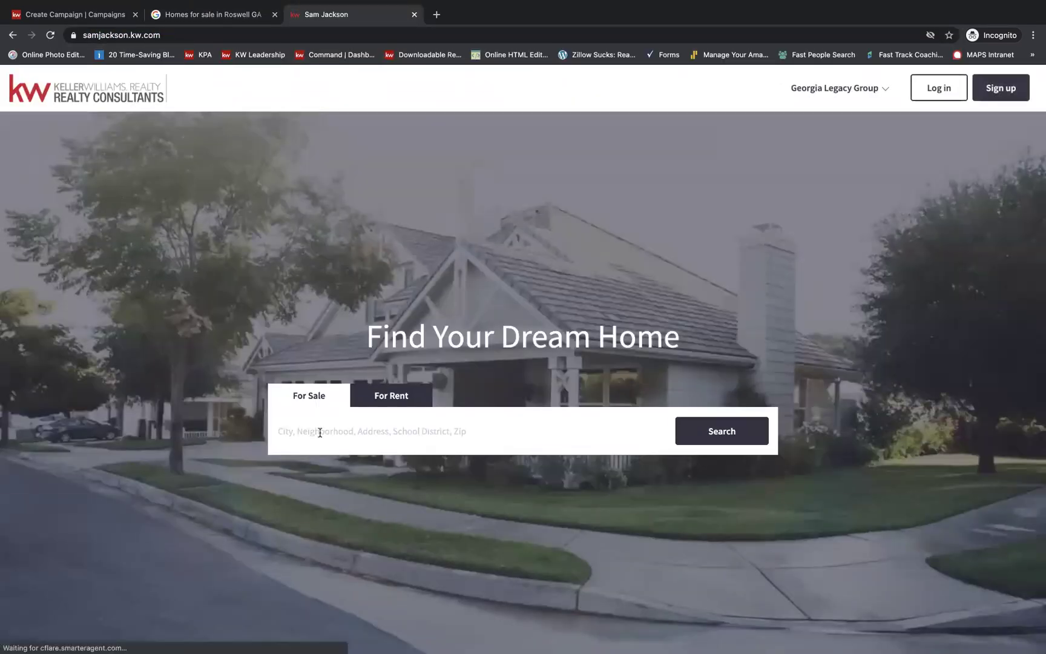
# Search listings for 'Roswell GA', centre the map on Roswell and select the 750 property count
pyautogui.click(319, 432)
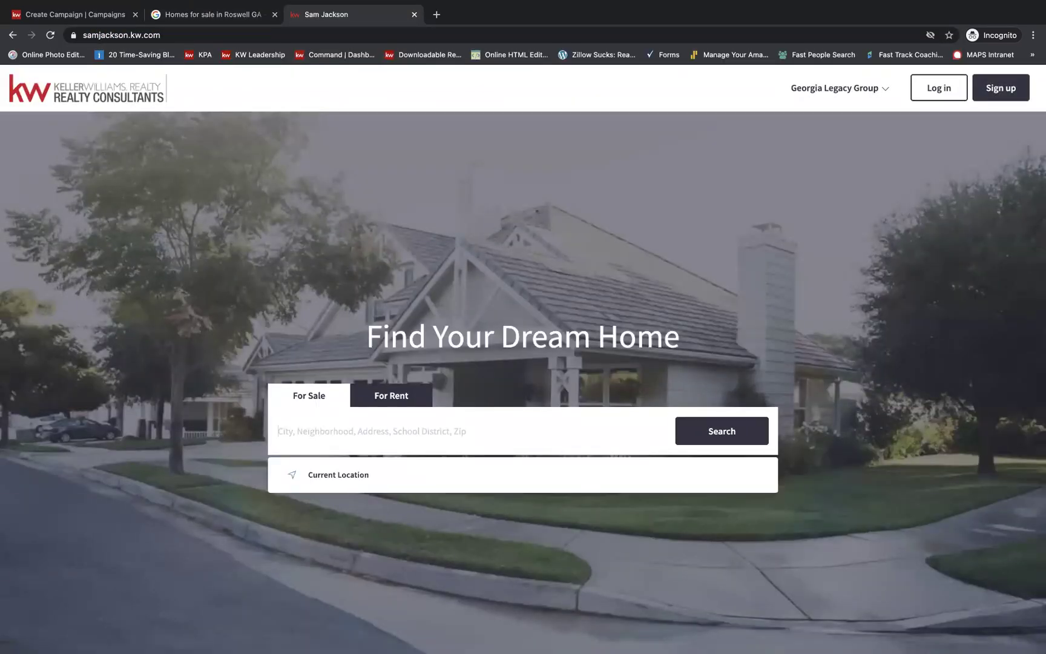
pyautogui.write('Roswell GA')
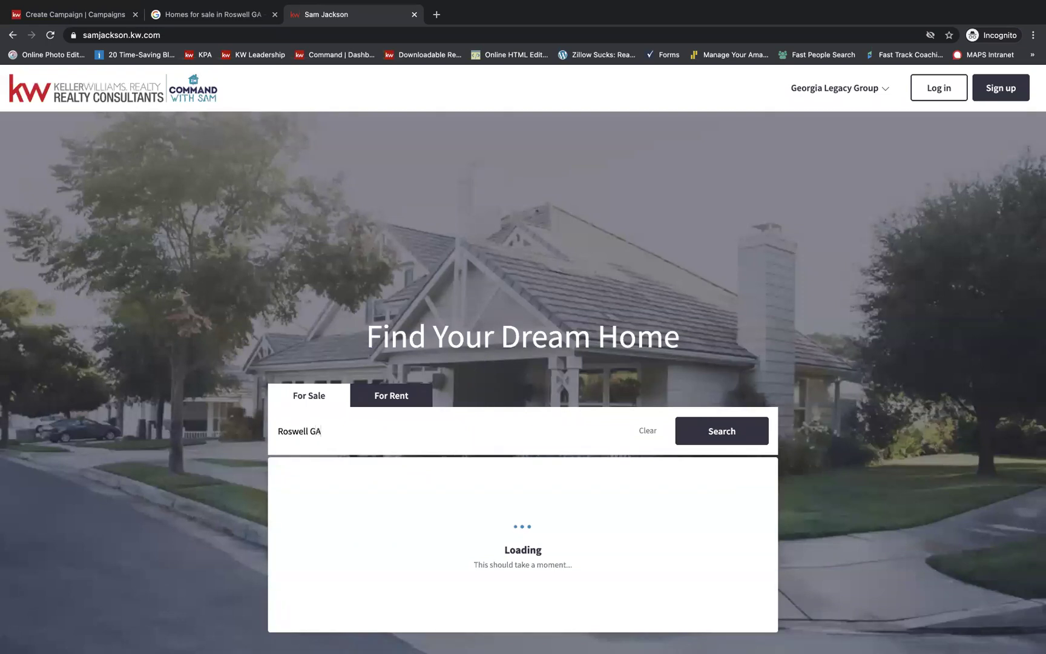
pyautogui.scroll(-1, 555, 439)
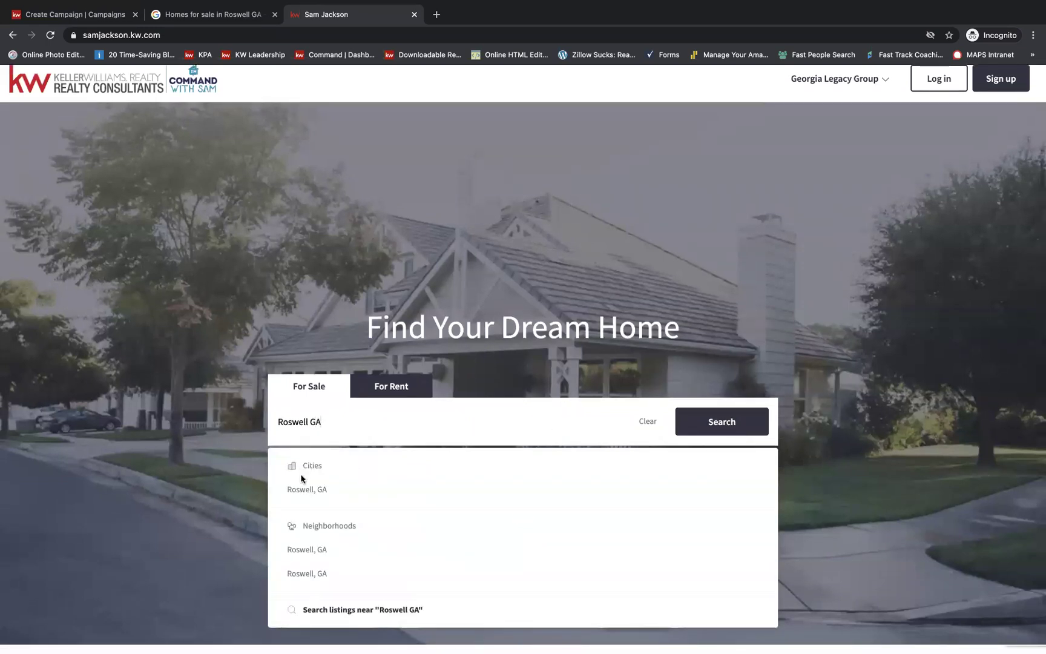
pyautogui.click(708, 425)
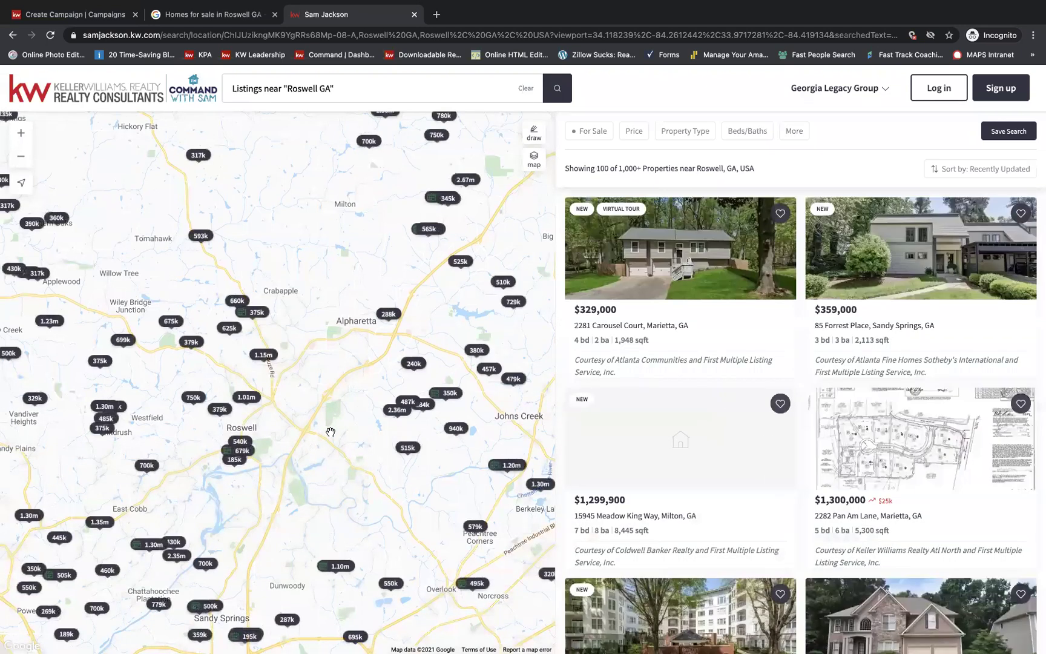
pyautogui.scroll(3, 335, 419)
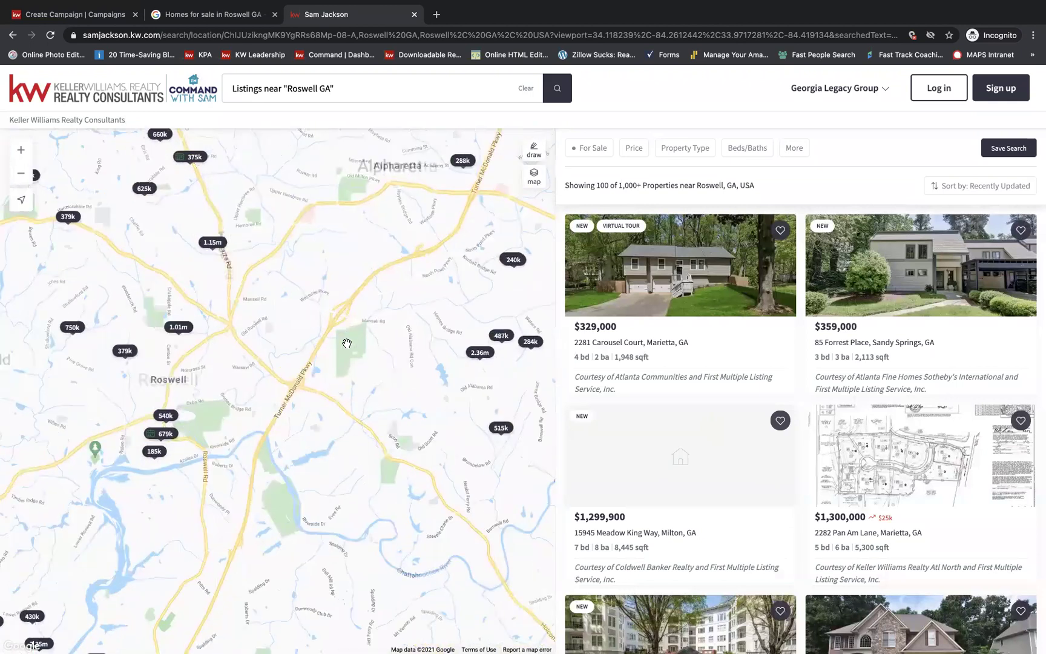
pyautogui.moveTo(266, 414); pyautogui.dragTo(362, 404)
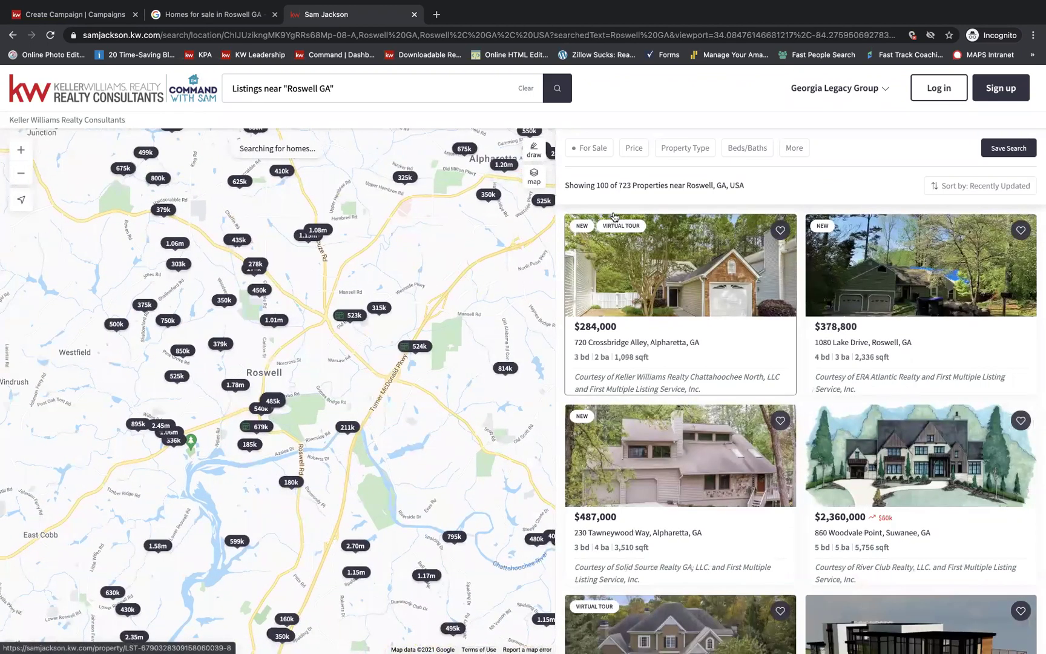
pyautogui.doubleClick(626, 185)
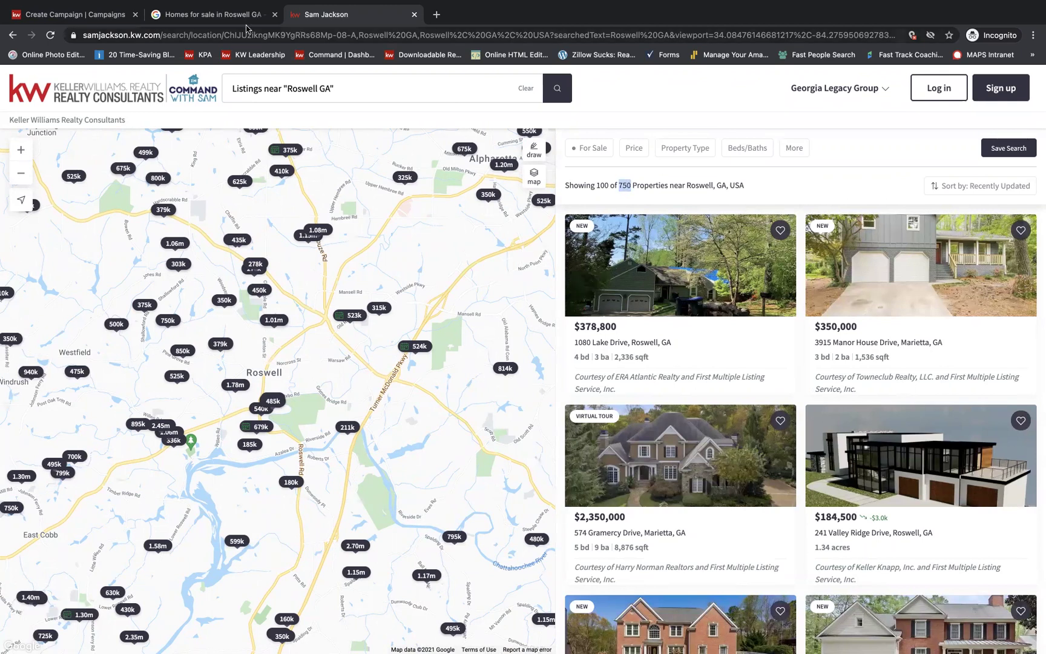
# Type '750+ Homes for Sale!' into Headline 2
pyautogui.click(97, 14)
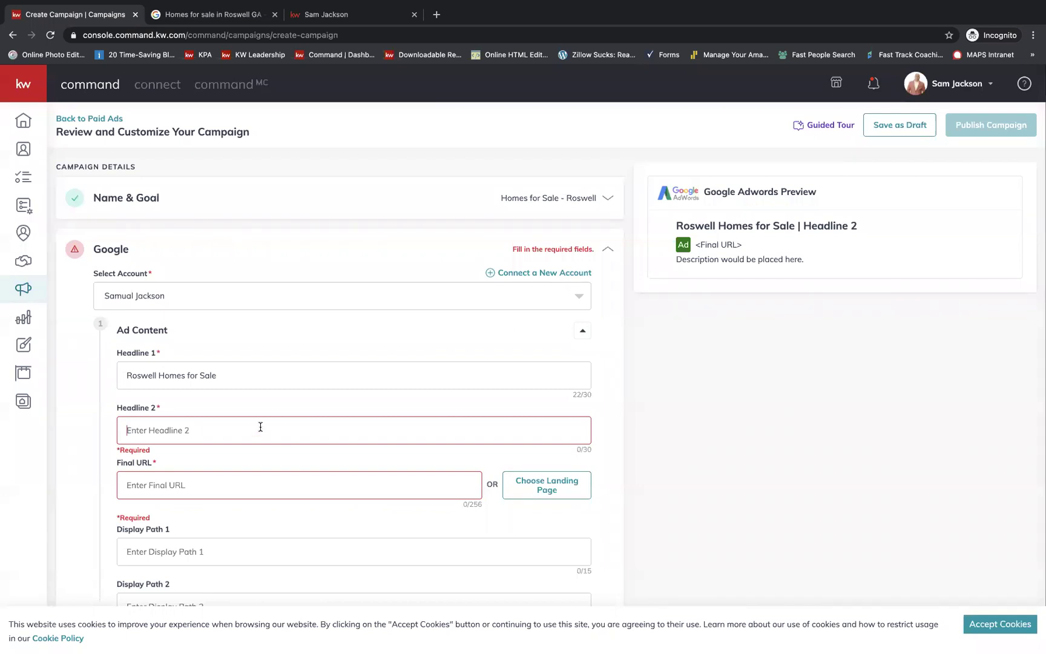
pyautogui.write('700')
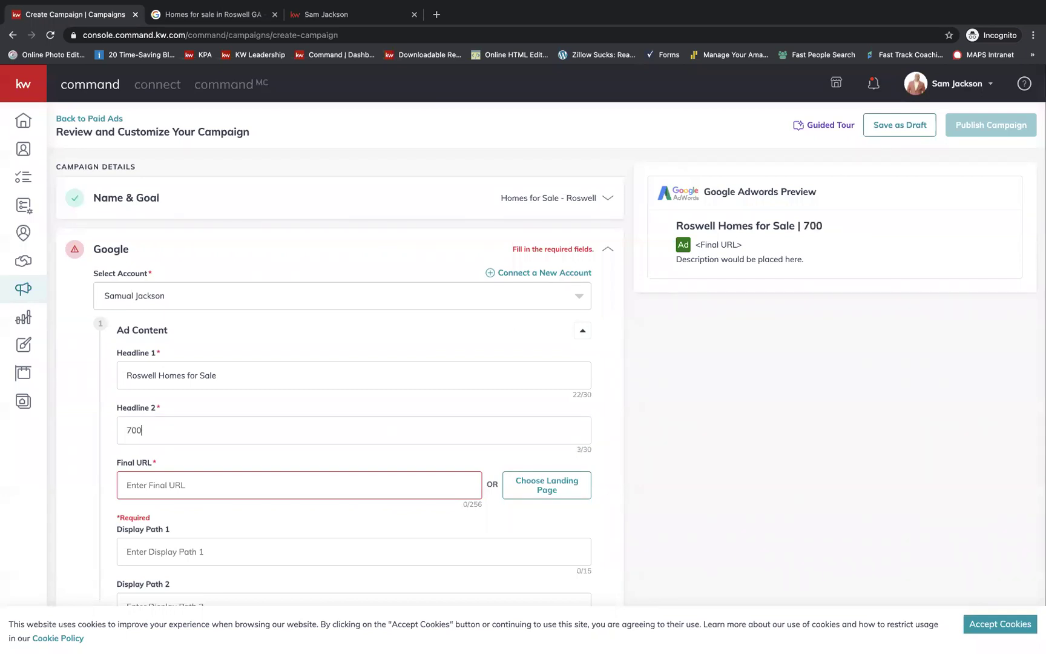
pyautogui.press('BackSpace')
pyautogui.press('BackSpace')
pyautogui.write('50+ Homes fo')
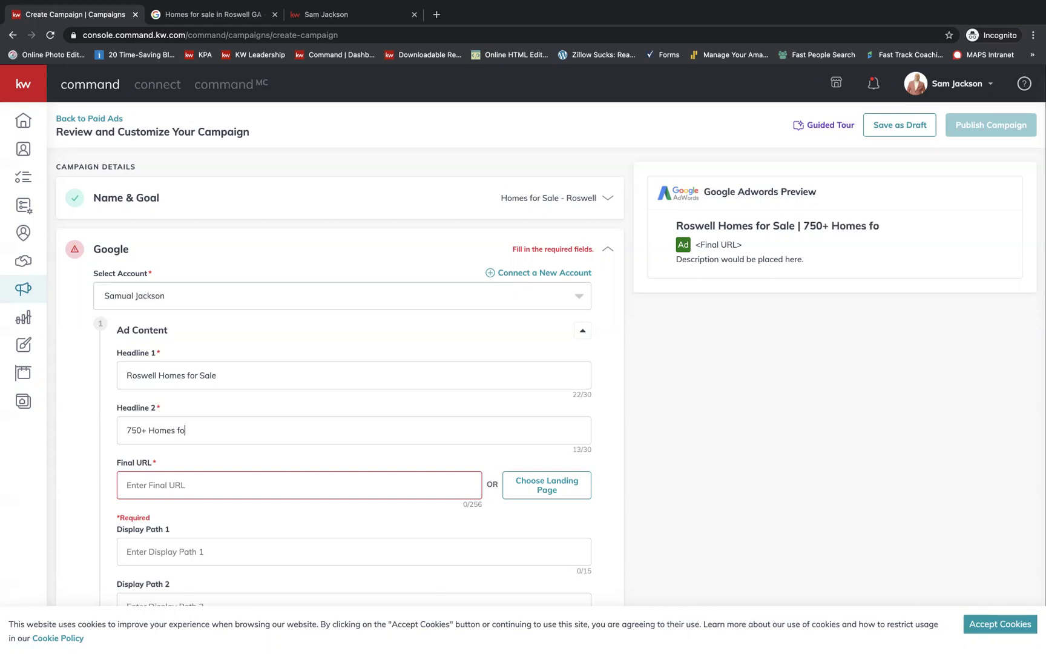
pyautogui.write('e Sale!')
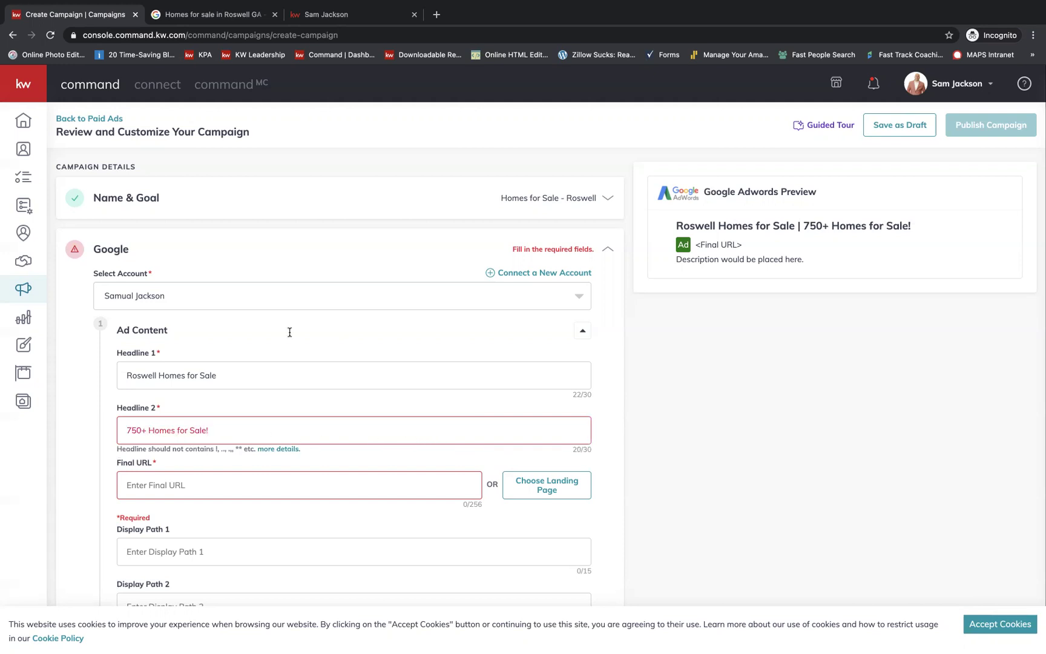
# Recheck the 750 property count on the Roswell listings page
pyautogui.click(355, 17)
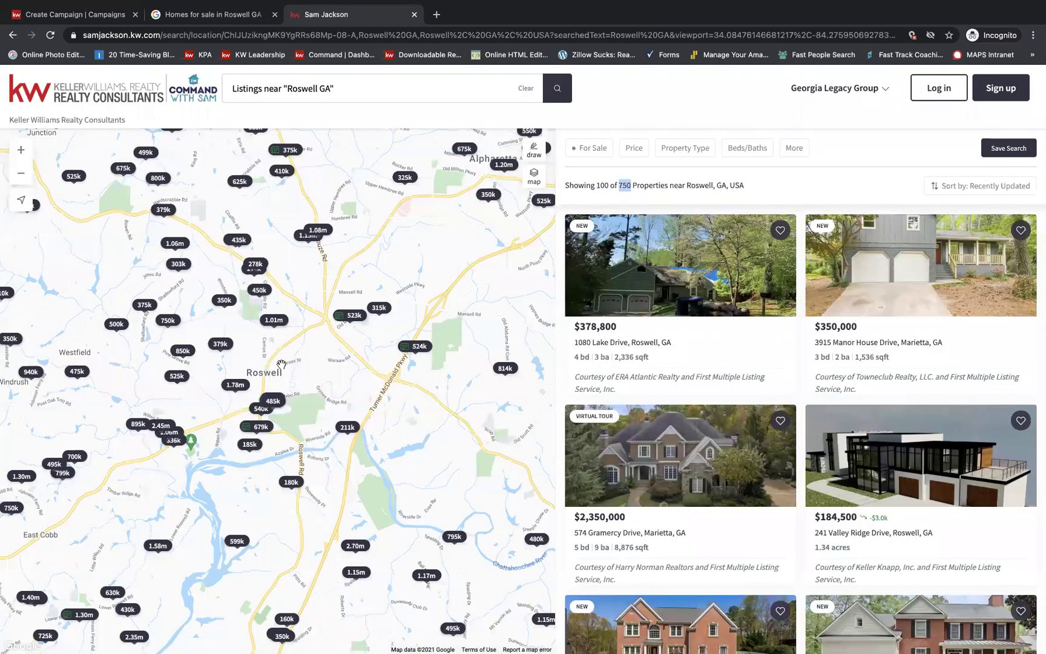
pyautogui.click(791, 189)
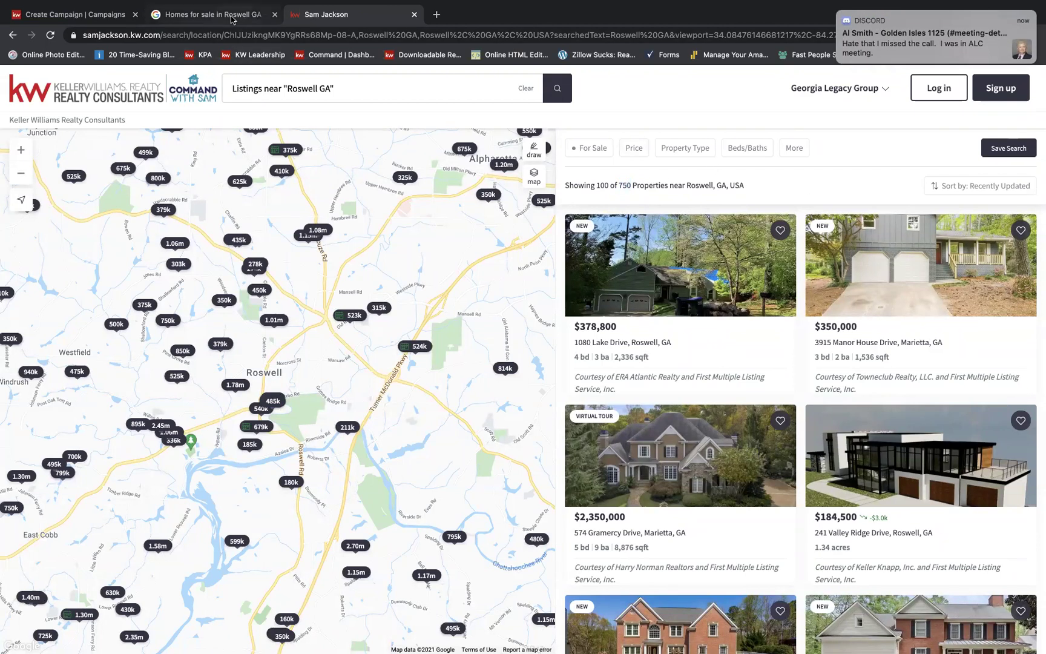
pyautogui.doubleClick(625, 185)
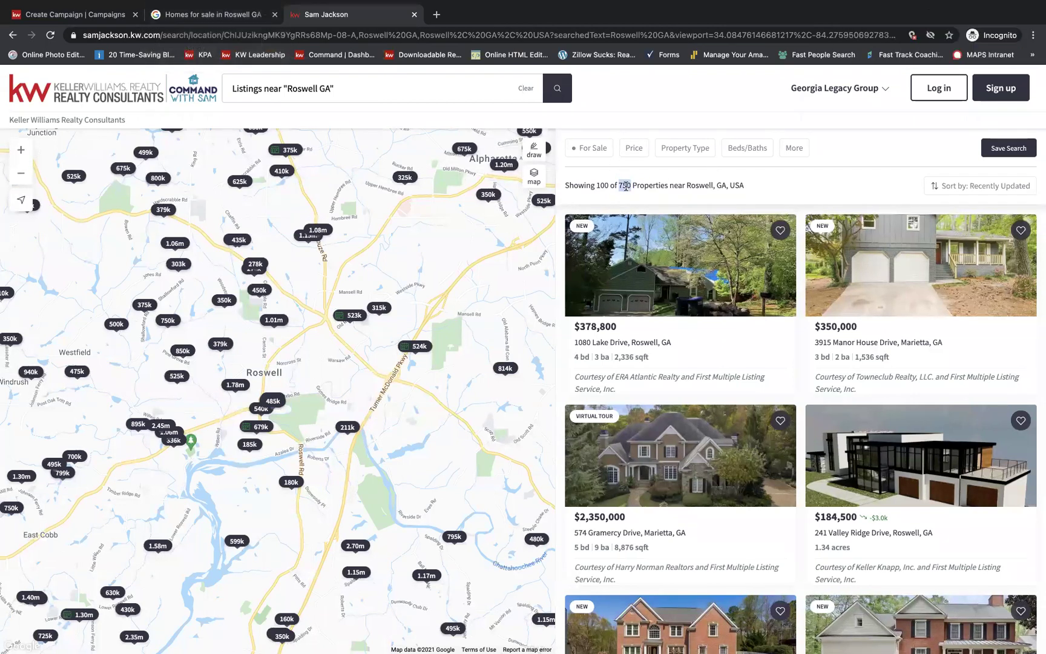
pyautogui.click(213, 14)
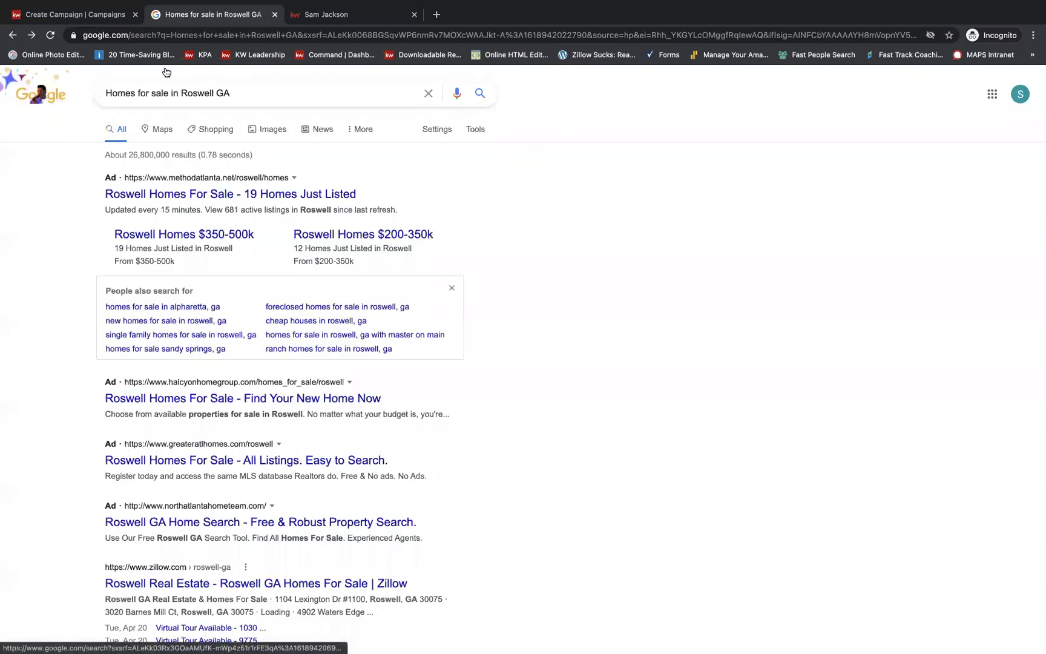
# Edit Headline 2 to '700+ Homes for Sale', removing the '!', and check the preview
pyautogui.click(97, 17)
pyautogui.click(136, 430)
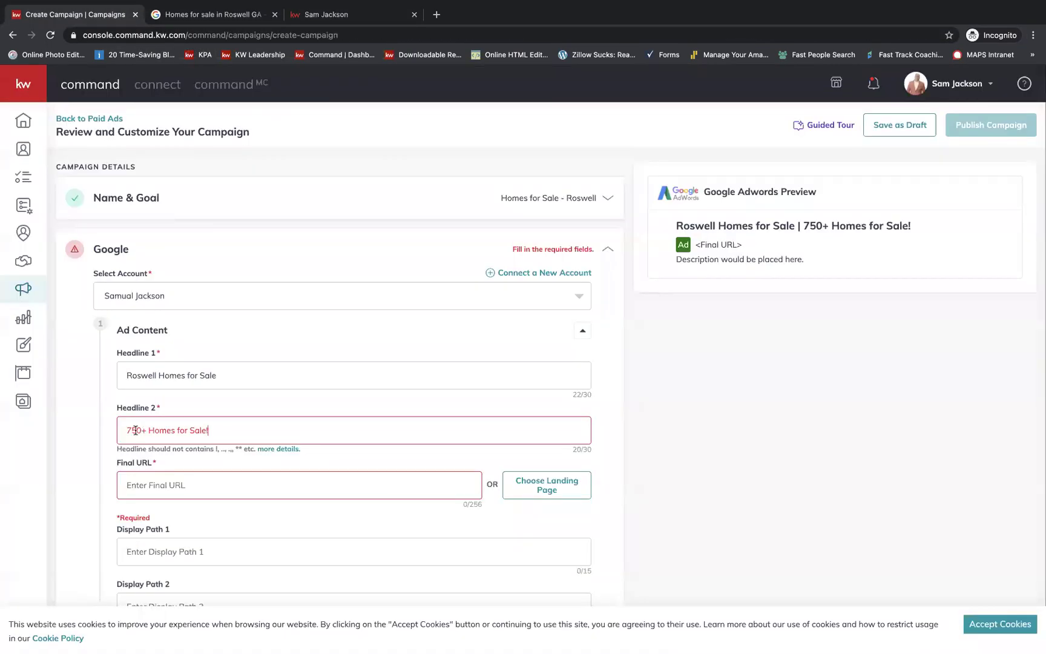
pyautogui.press('BackSpace')
pyautogui.write('0')
pyautogui.press('BackSpace')
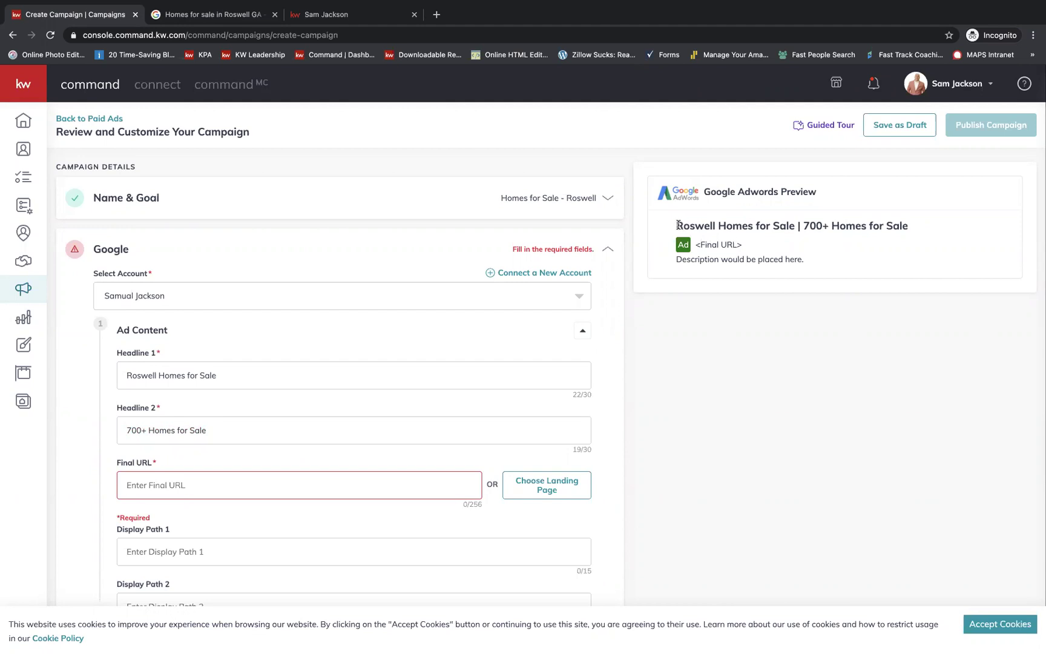
pyautogui.moveTo(676, 226); pyautogui.dragTo(910, 230)
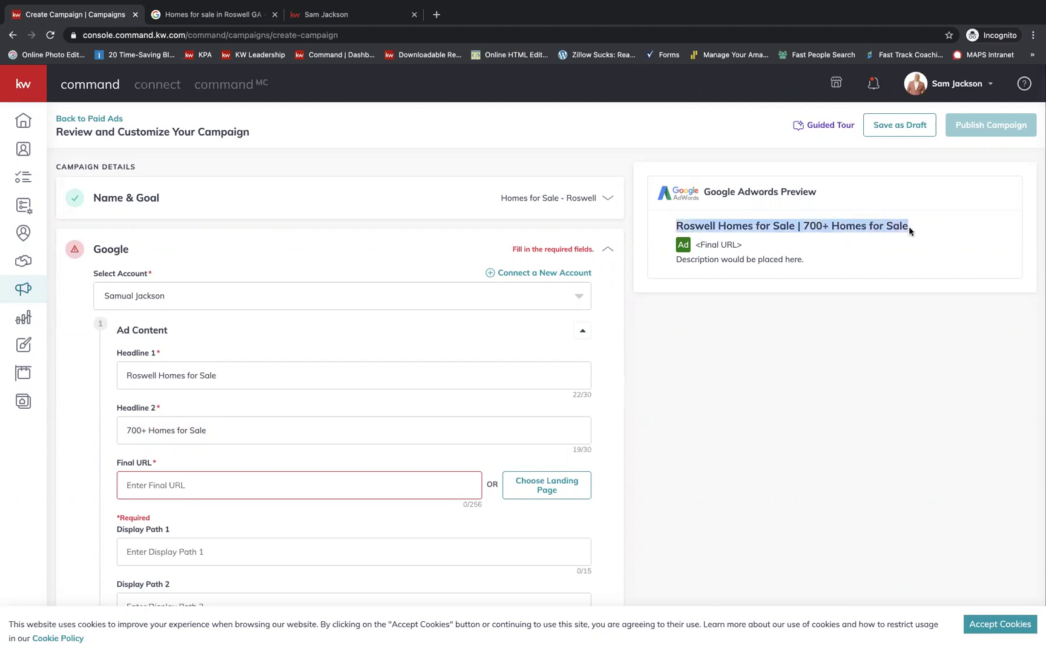
pyautogui.click(775, 365)
pyautogui.scroll(-1, 721, 361)
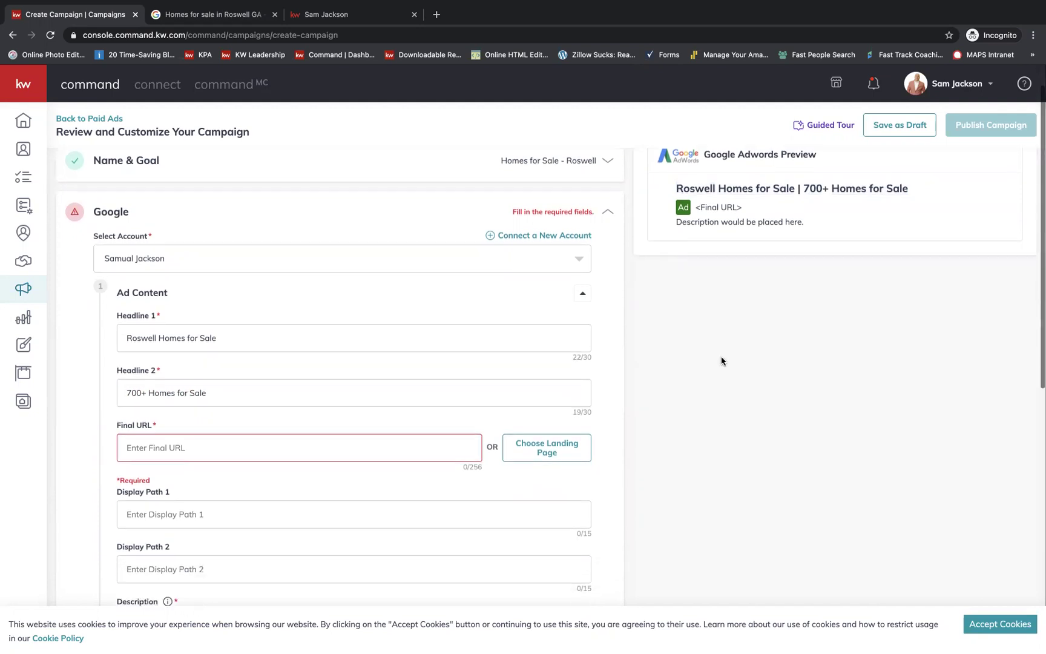
pyautogui.scroll(-2, 229, 432)
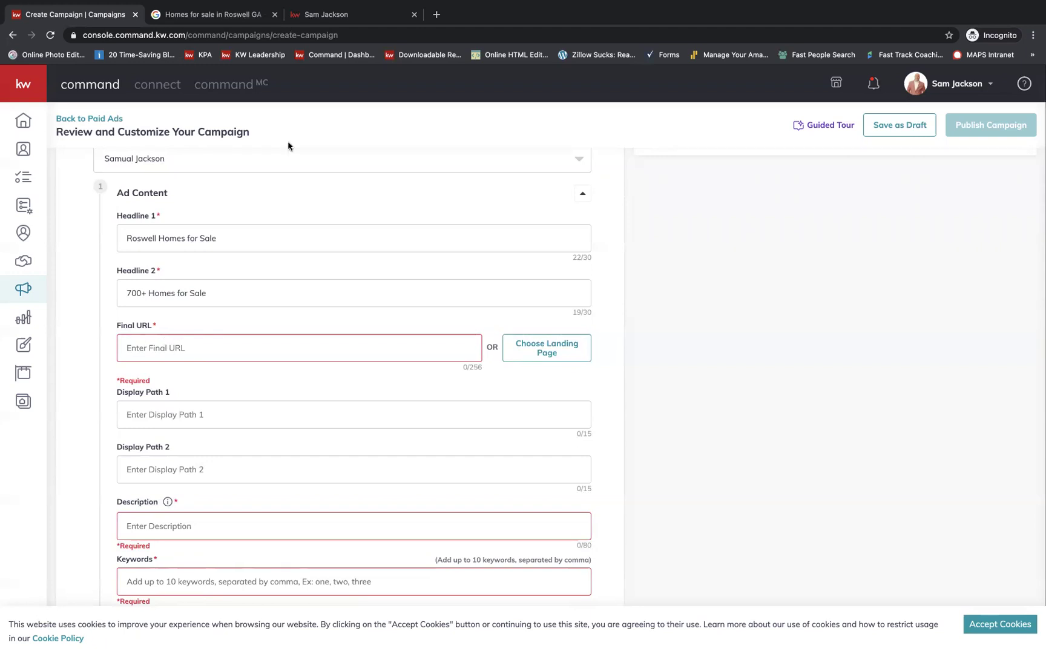
# Load the agent's kw.com home page in a new browser tab
pyautogui.click(437, 14)
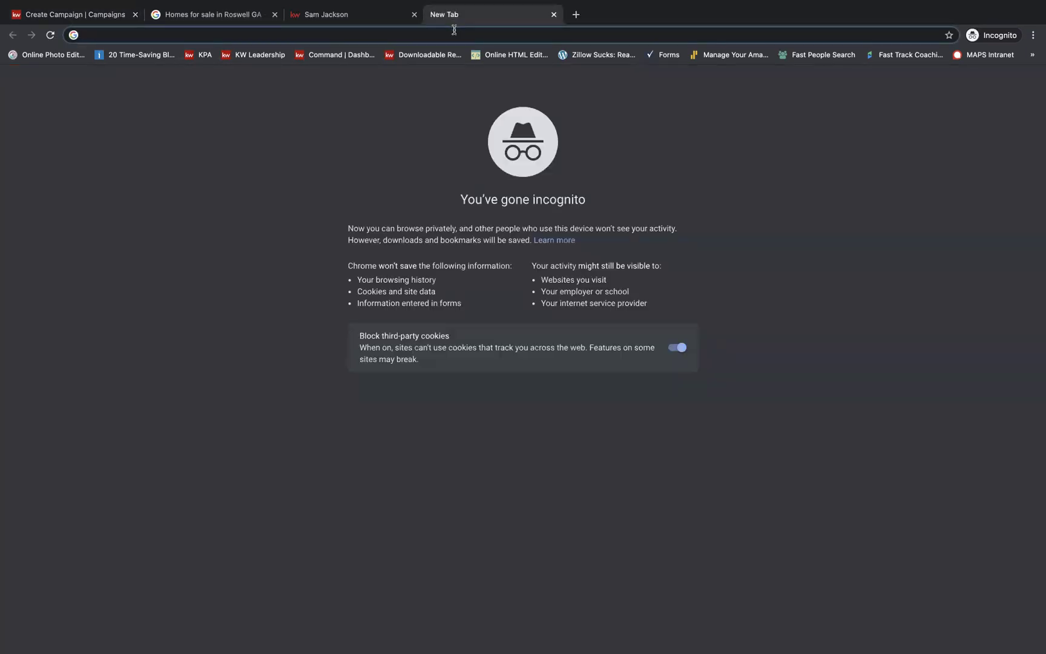
pyautogui.write('sam')
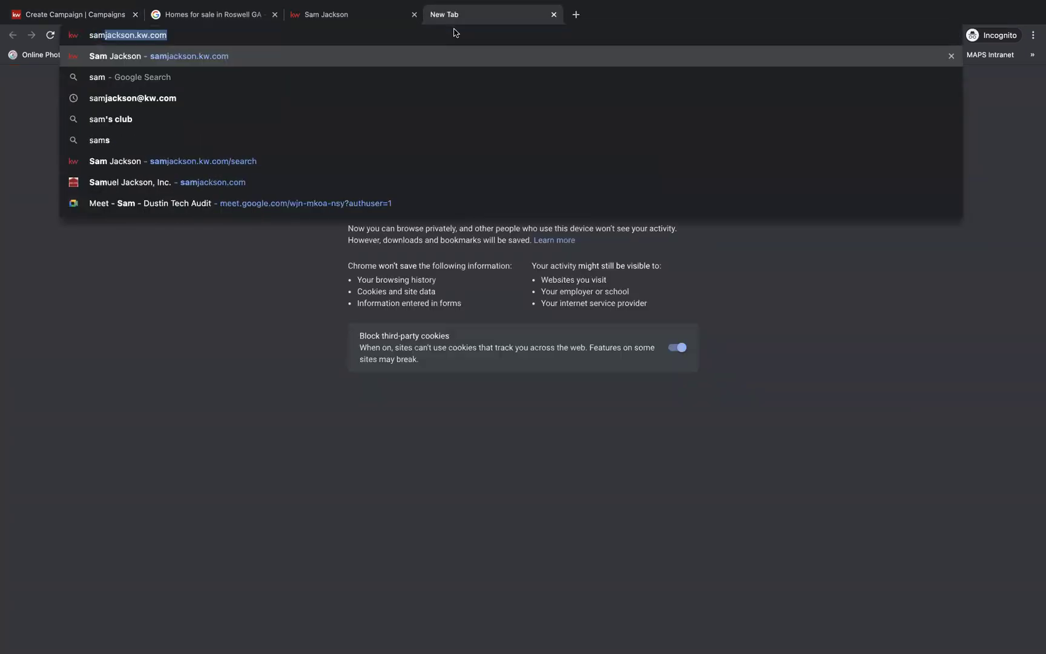
pyautogui.press('Return')
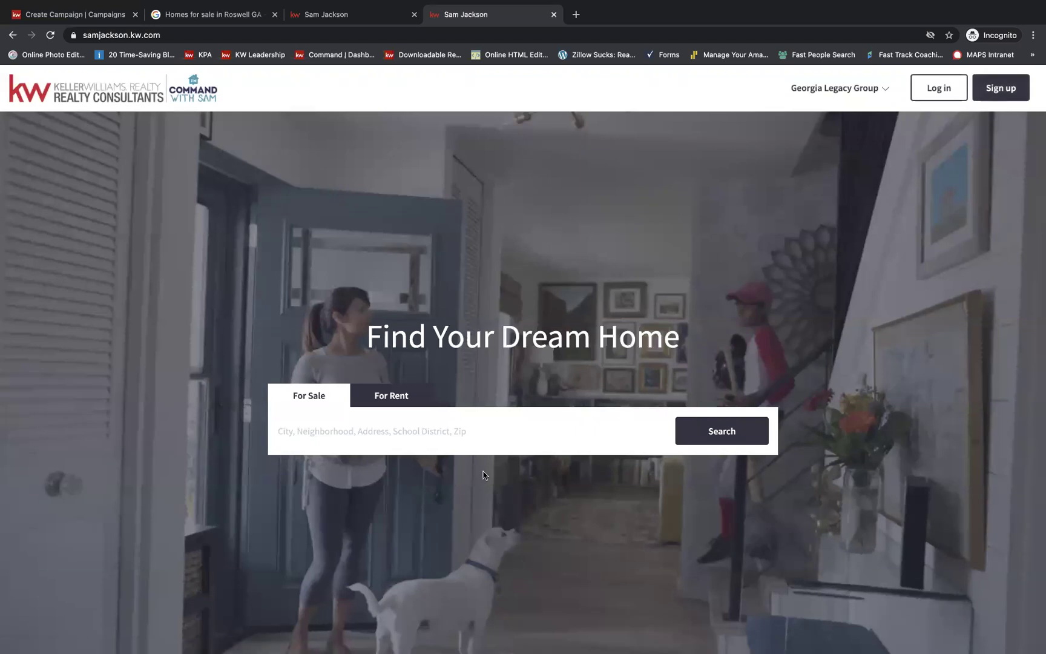
# Re-centre the Roswell listings map and copy the search page's web address
pyautogui.click(336, 15)
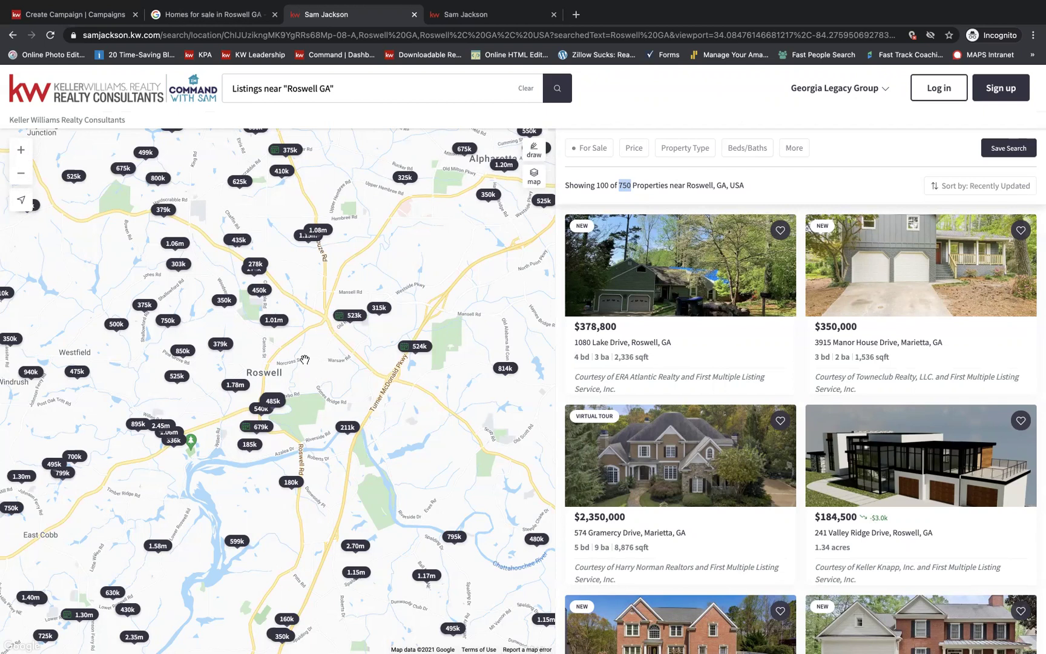
pyautogui.scroll(-5, 315, 362)
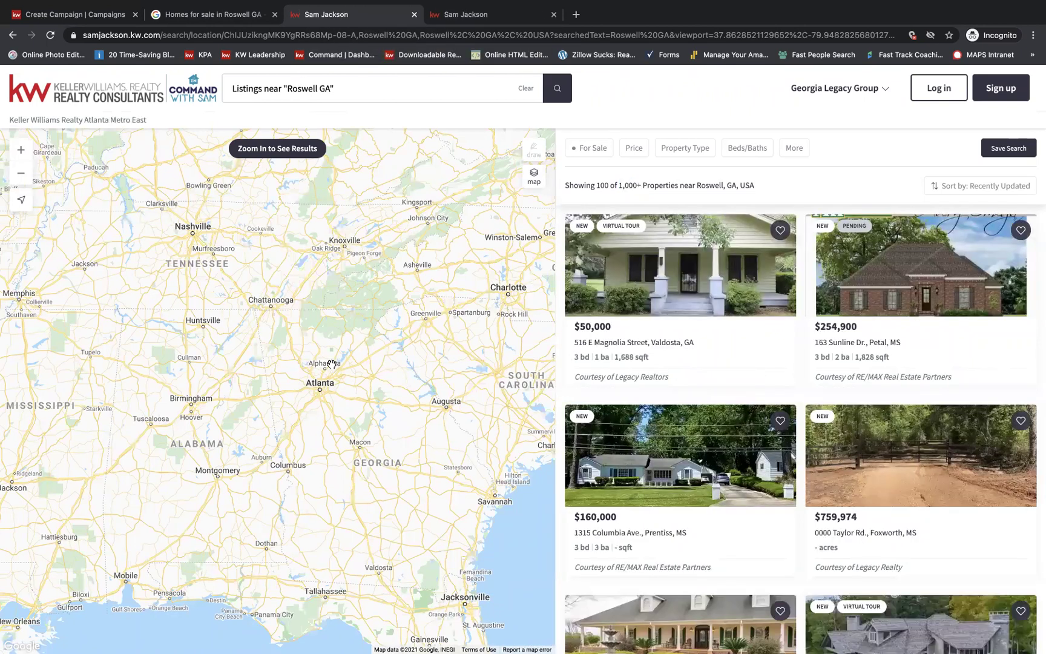
pyautogui.scroll(1, 325, 369)
pyautogui.scroll(5, 324, 369)
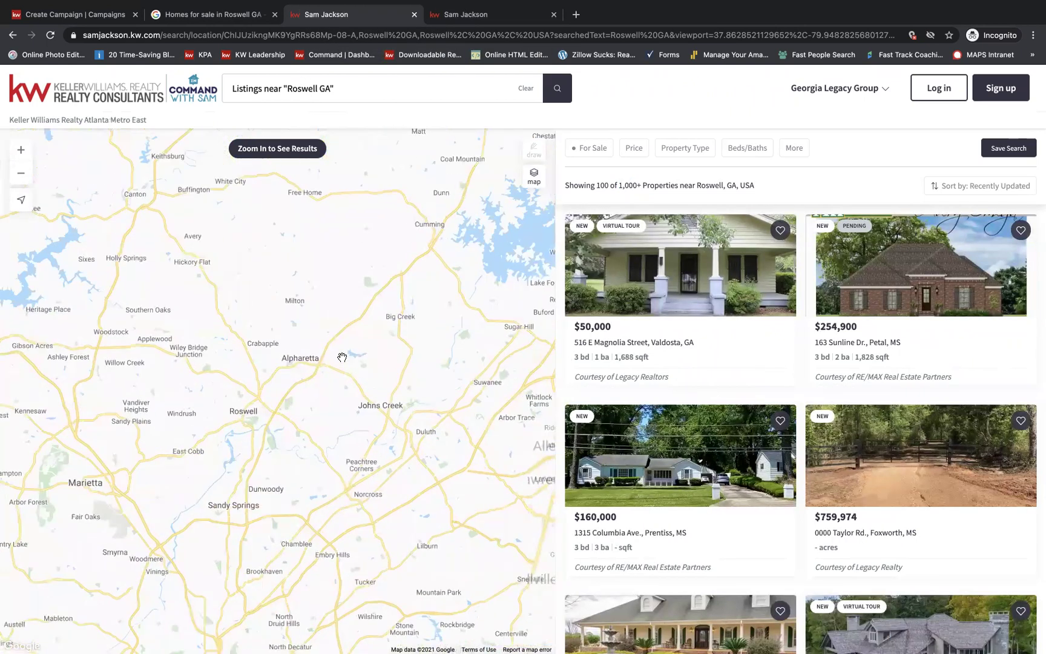
pyautogui.moveTo(278, 404); pyautogui.dragTo(508, 246)
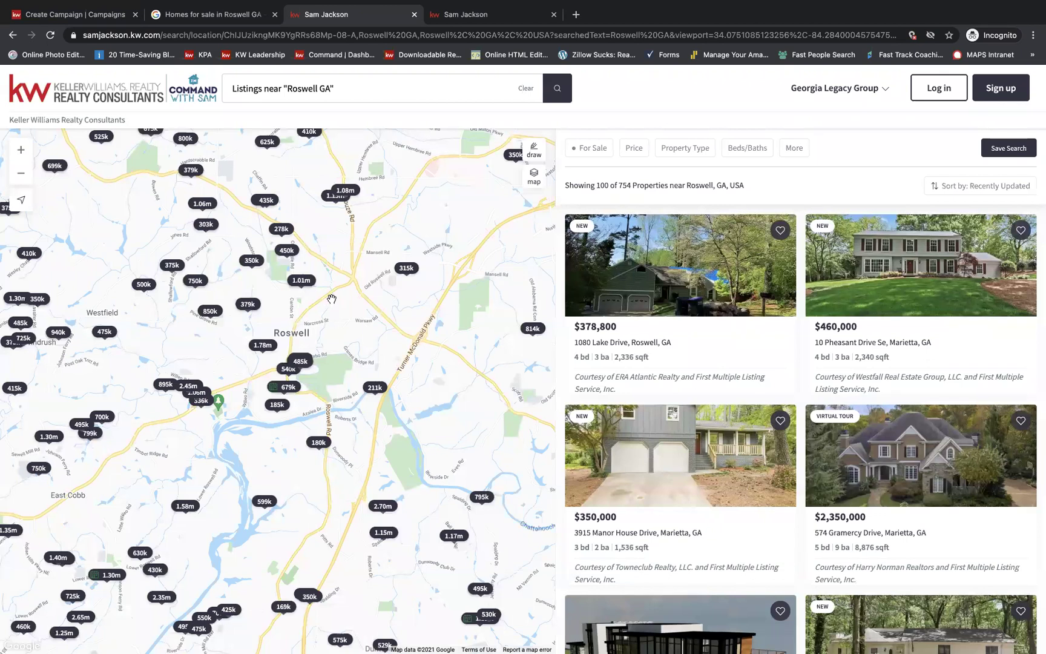
pyautogui.click(326, 36)
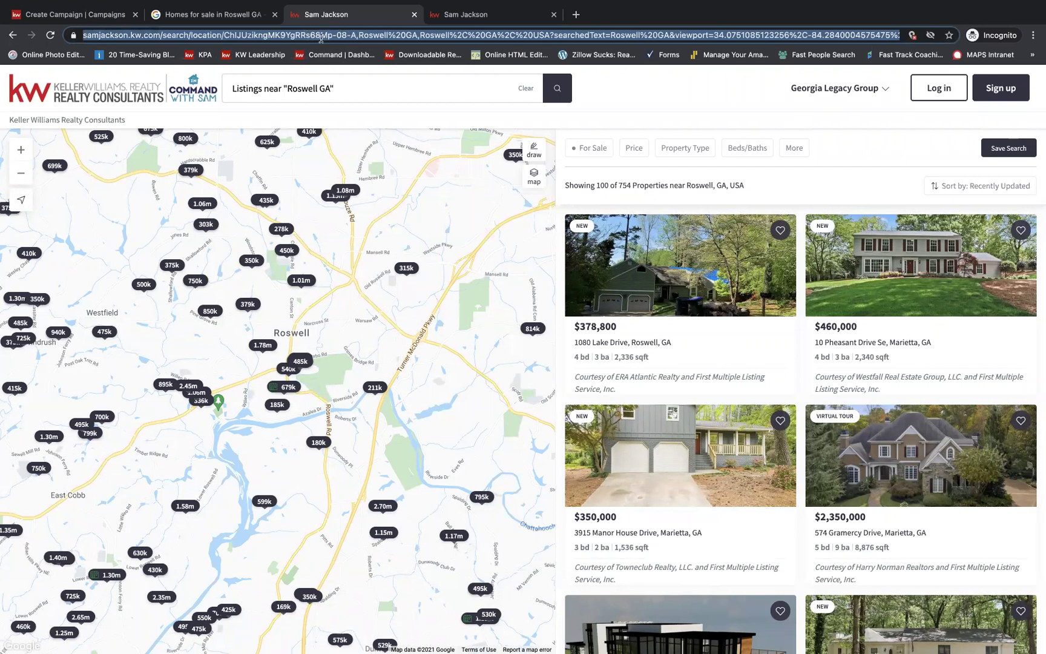
pyautogui.rightClick(321, 38)
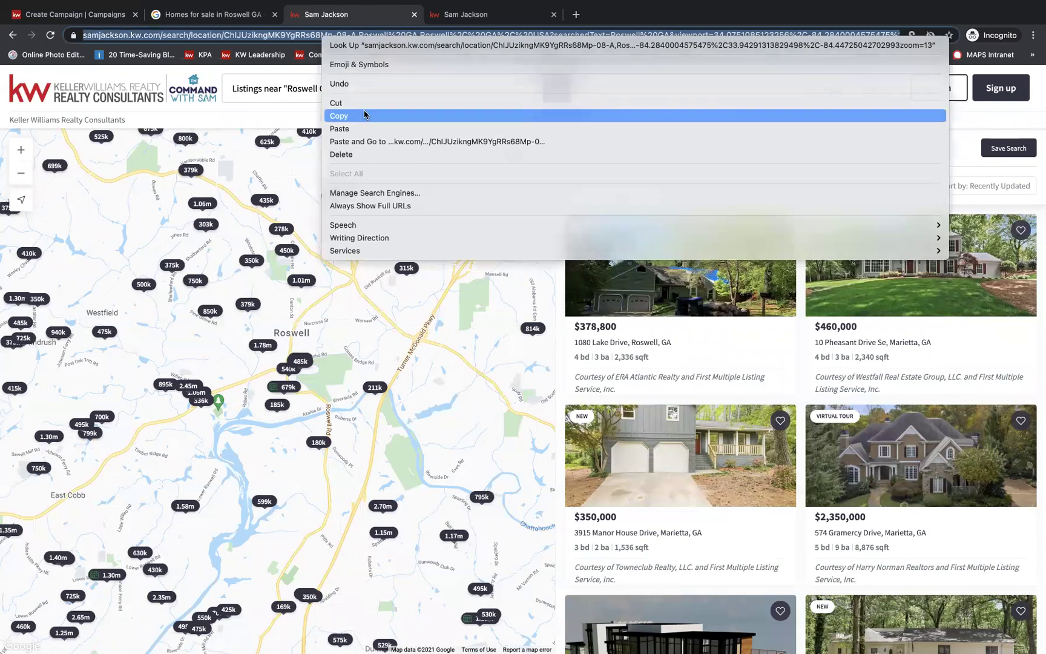
pyautogui.click(364, 115)
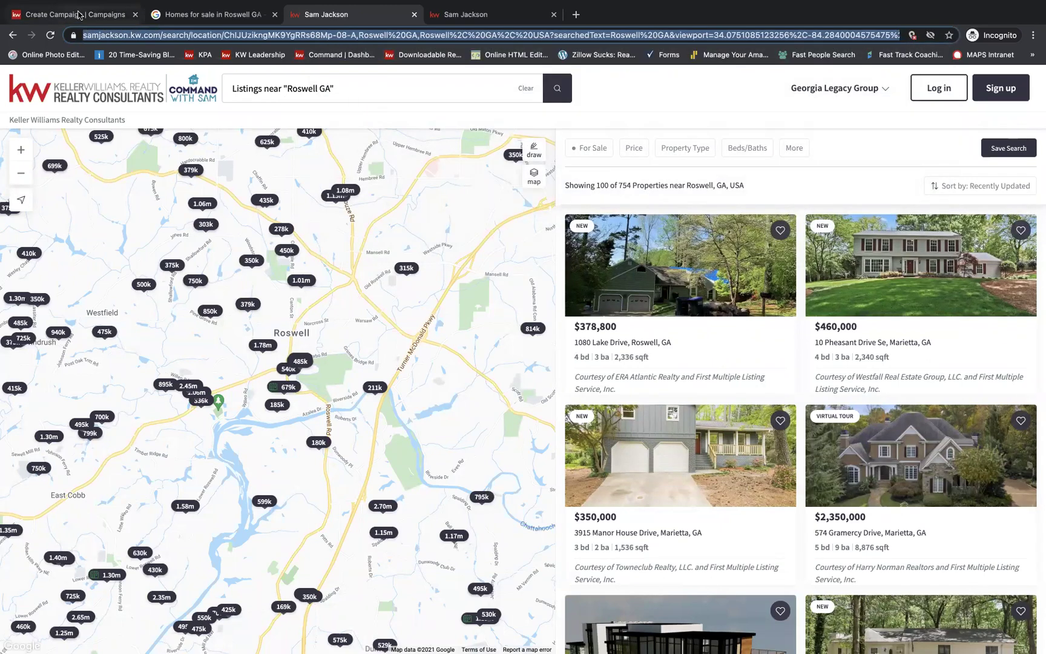
# Paste the copied Roswell listings search link into the Final URL field
pyautogui.click(79, 15)
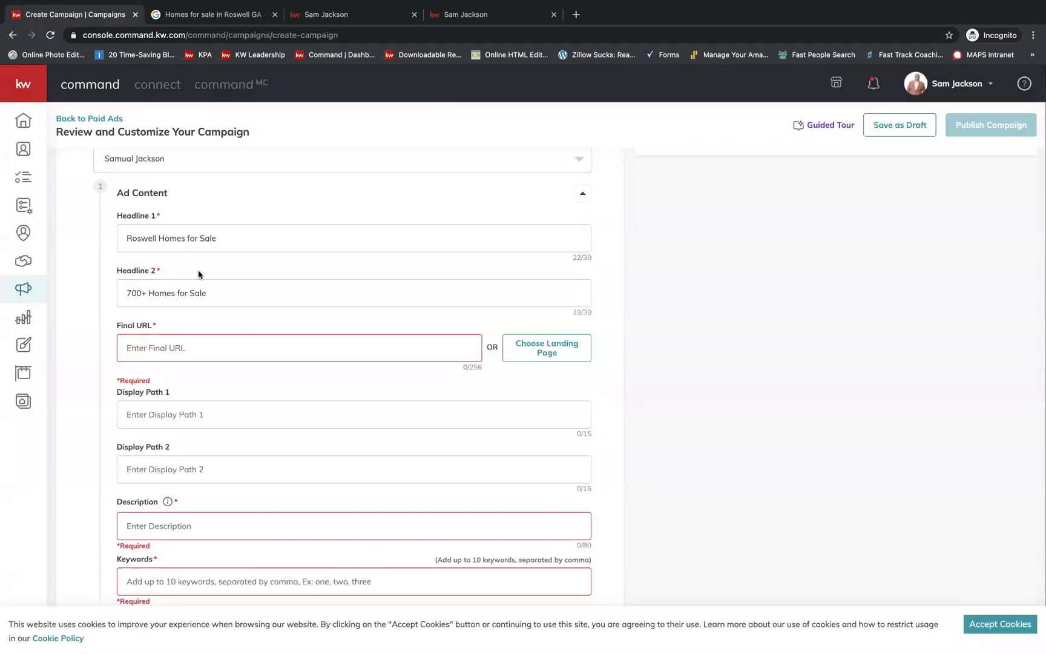
pyautogui.click(169, 348)
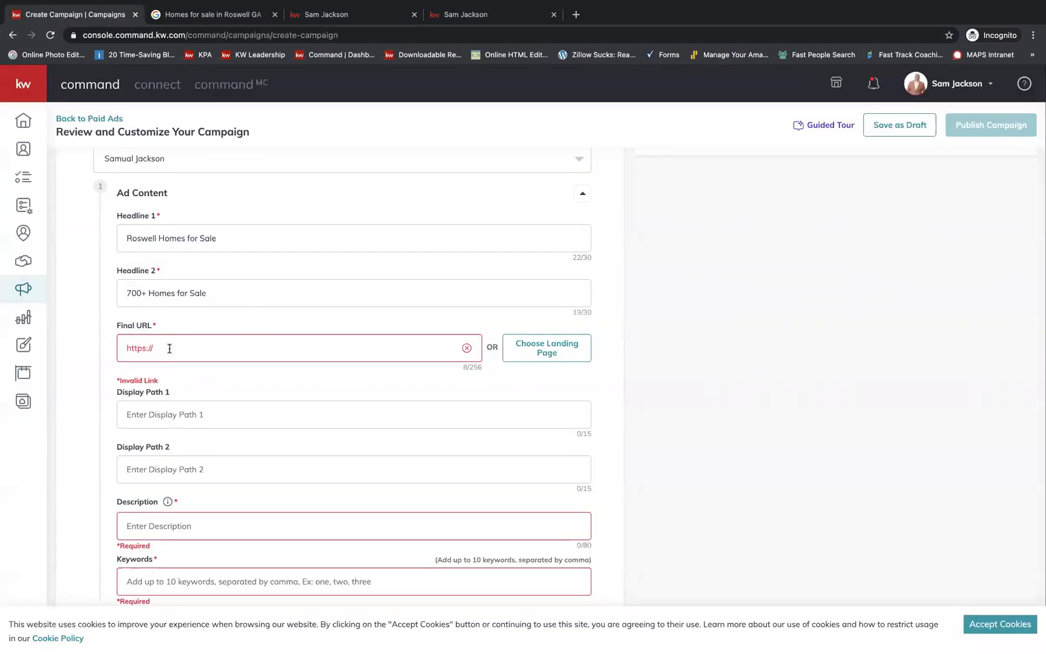
pyautogui.press('BackSpace')
pyautogui.press('BackSpace')
pyautogui.press('BackSpace')
pyautogui.press('BackSpace')
pyautogui.press('BackSpace')
pyautogui.press('BackSpace')
pyautogui.press('BackSpace')
pyautogui.press('BackSpace')
pyautogui.press('super+v')
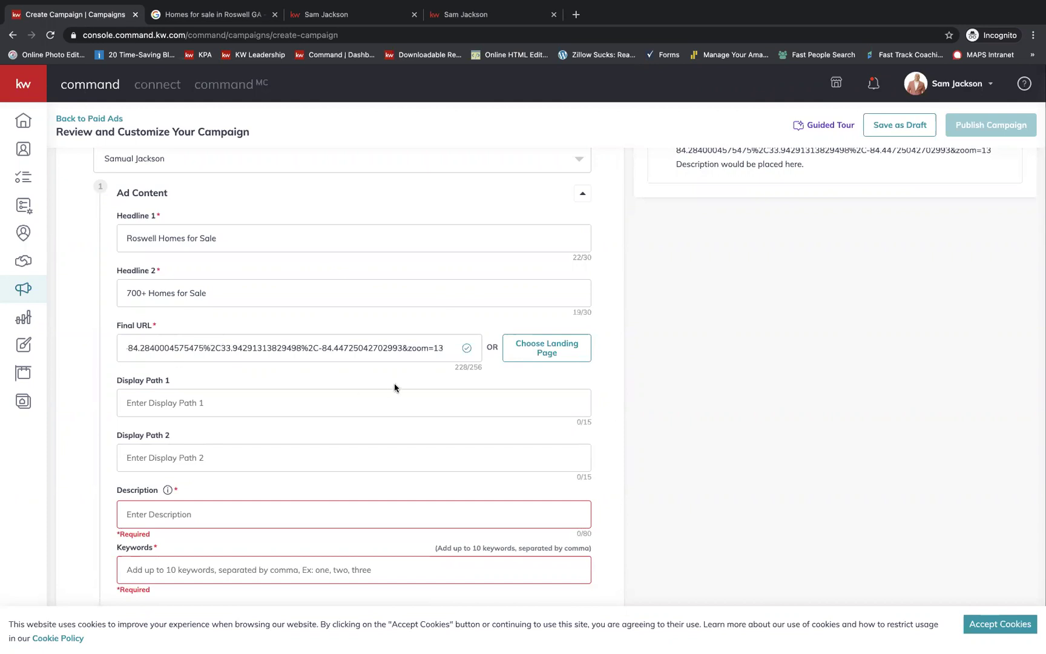
# Check the Final URL length against the 256-character limit and the link in the ad preview
pyautogui.moveTo(471, 370); pyautogui.dragTo(449, 371)
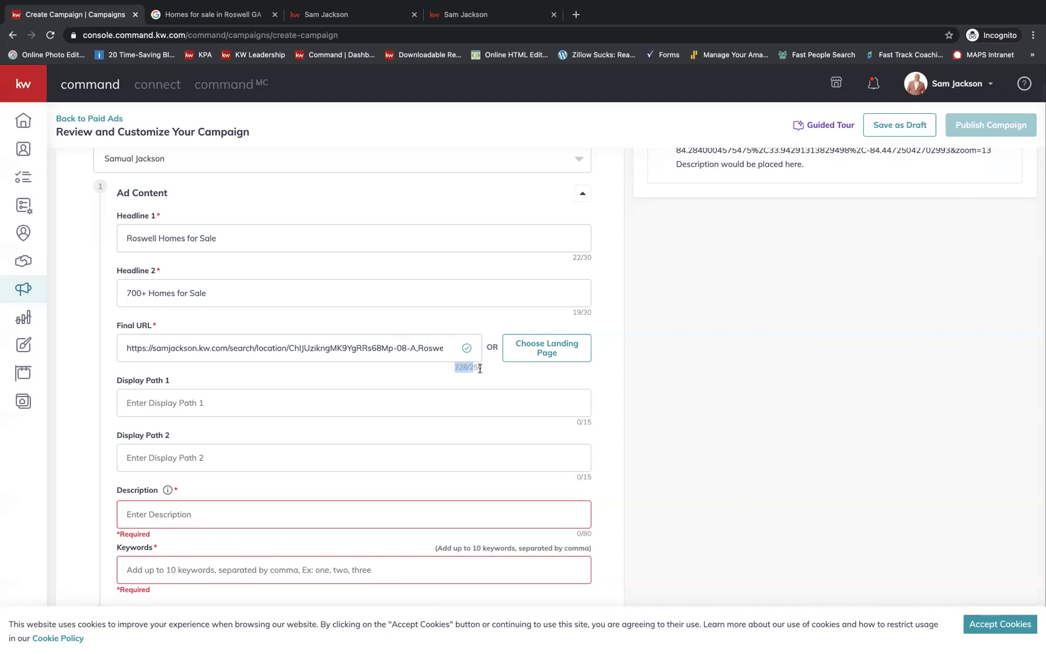
pyautogui.moveTo(487, 367)
pyautogui.mouseDown()
pyautogui.moveTo(468, 369)
pyautogui.moveTo(489, 364)
pyautogui.mouseUp()
pyautogui.scroll(2, 694, 344)
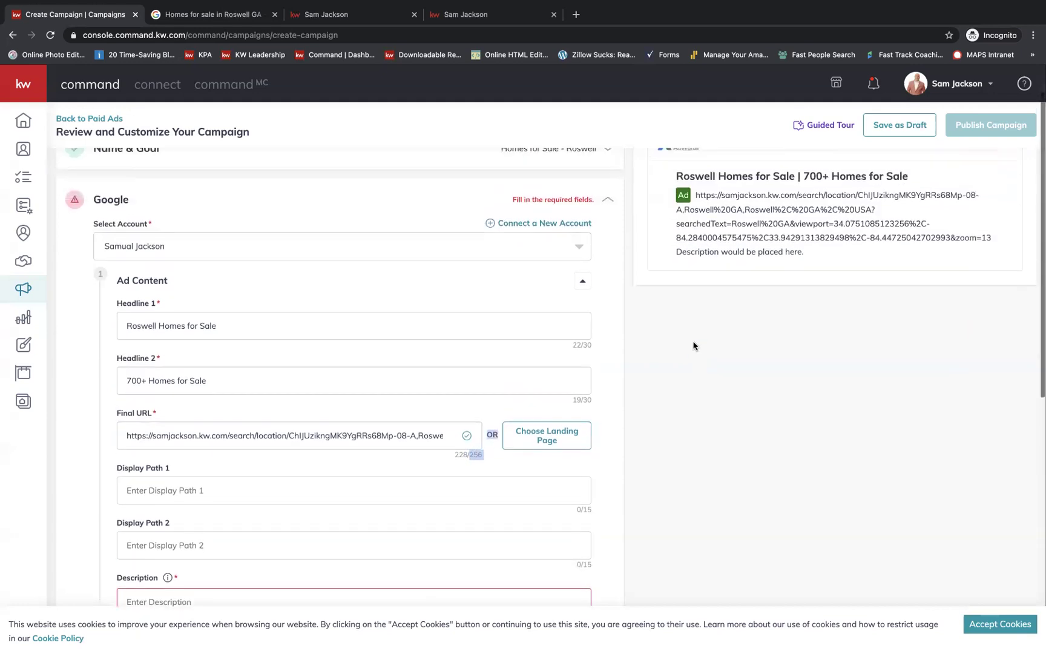
pyautogui.scroll(1, 680, 344)
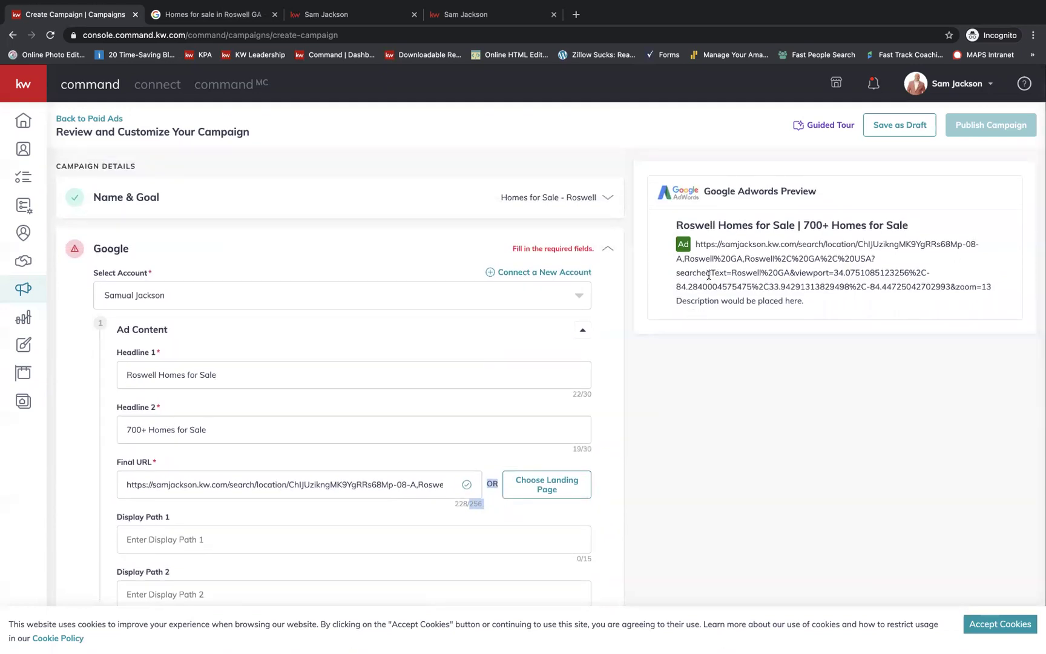
pyautogui.moveTo(695, 244); pyautogui.dragTo(999, 291)
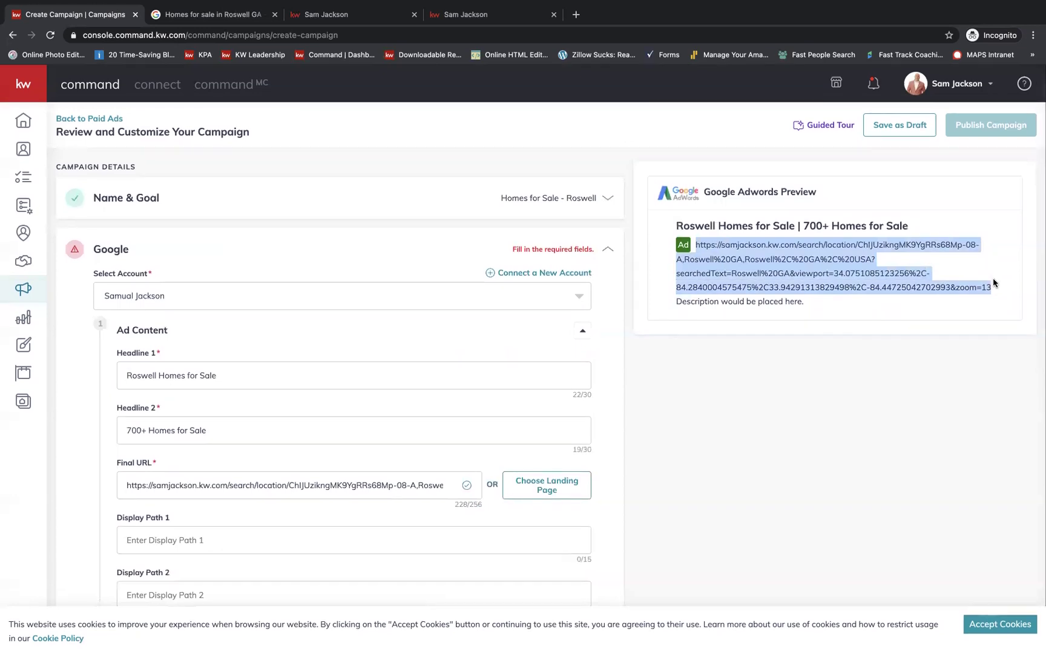
pyautogui.click(640, 400)
pyautogui.scroll(-3, 430, 400)
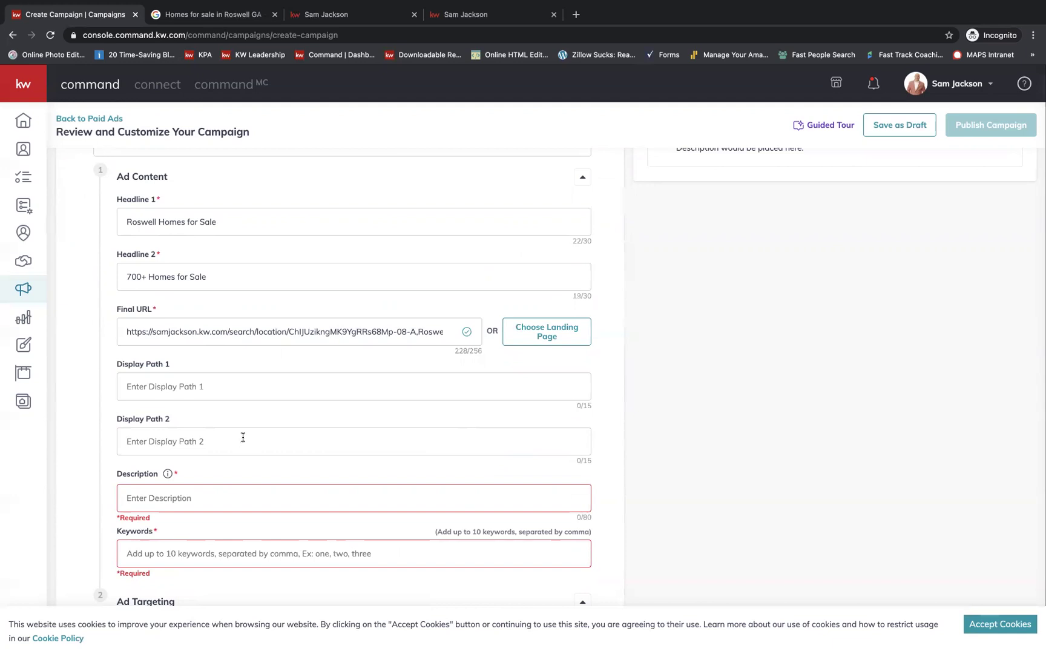
pyautogui.scroll(2, 243, 437)
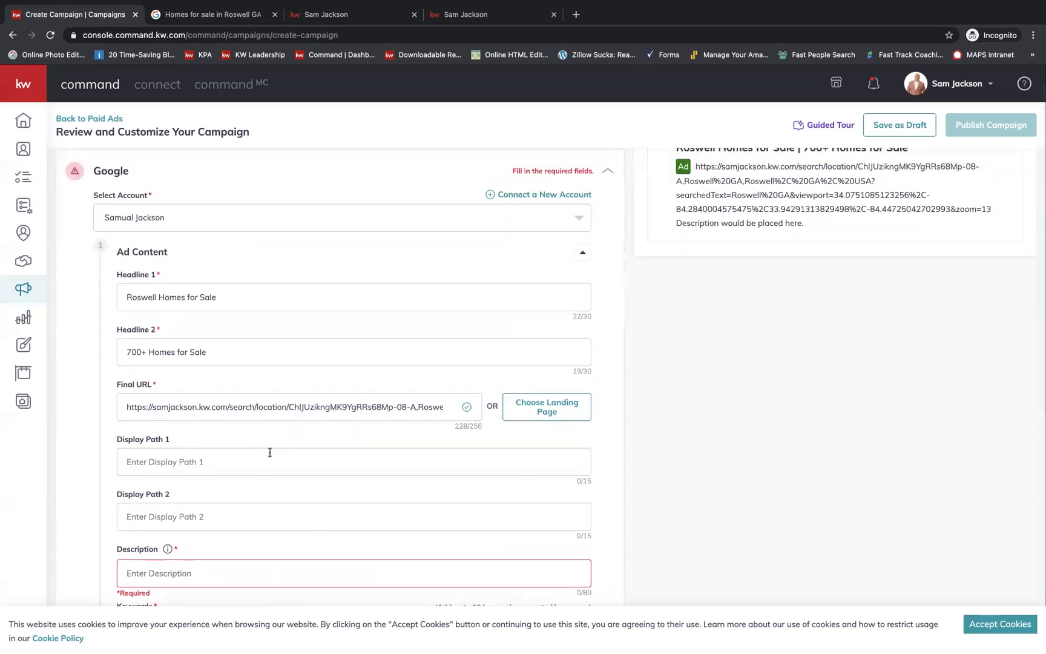
# Replace the Final URL with the agent site's kw.com home page address
pyautogui.tripleClick(246, 410)
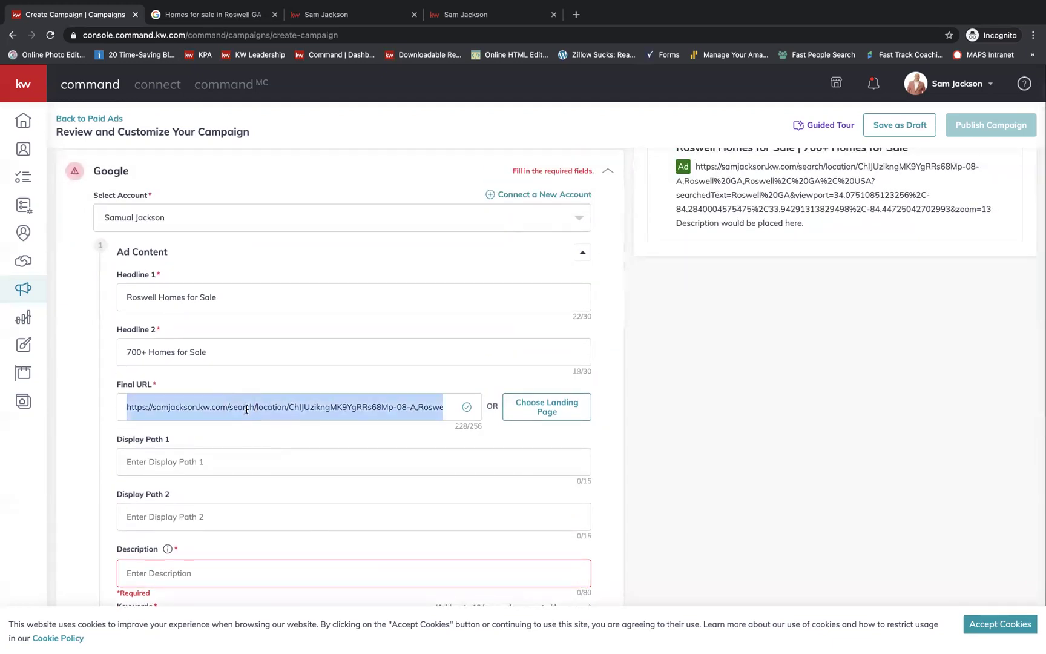
pyautogui.press('BackSpace')
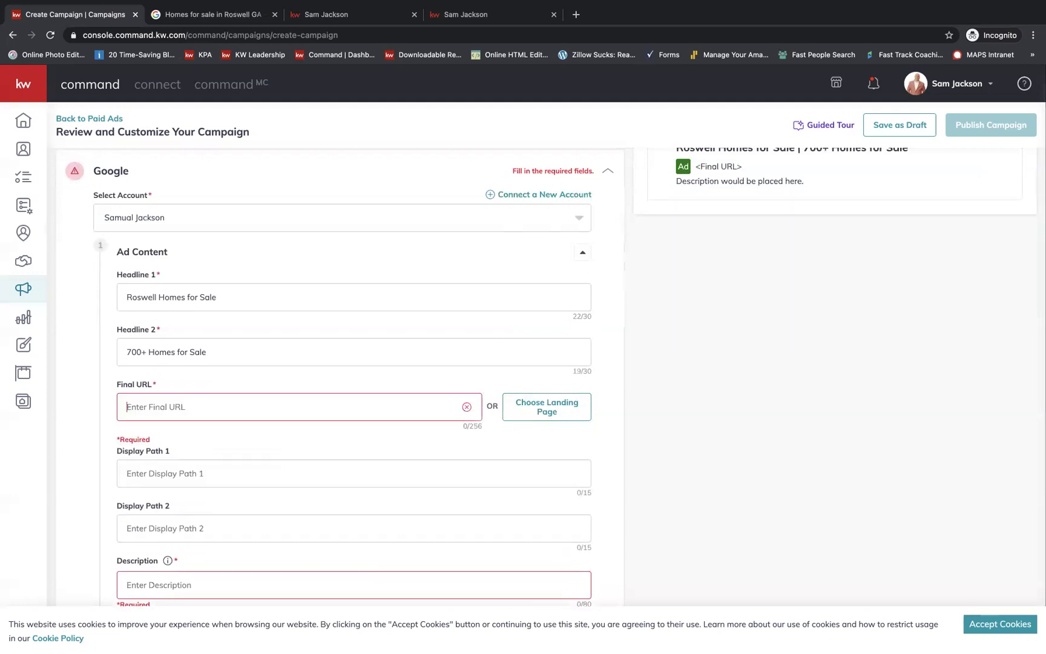
pyautogui.write('sam')
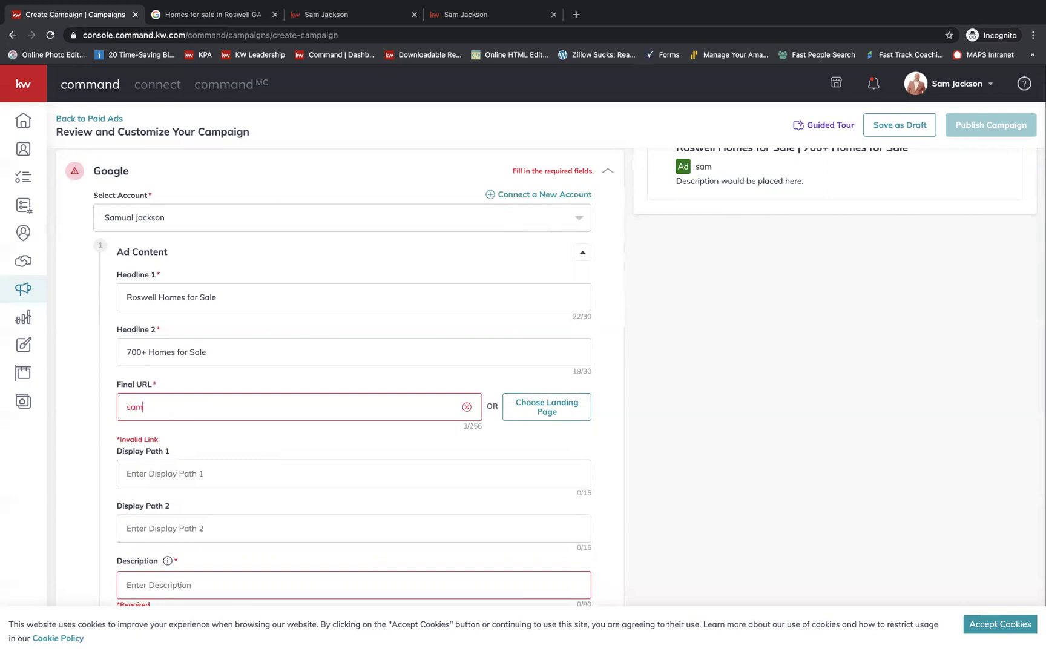
pyautogui.press('BackSpace')
pyautogui.press('BackSpace')
pyautogui.press('BackSpace')
pyautogui.write('https://samjakc')
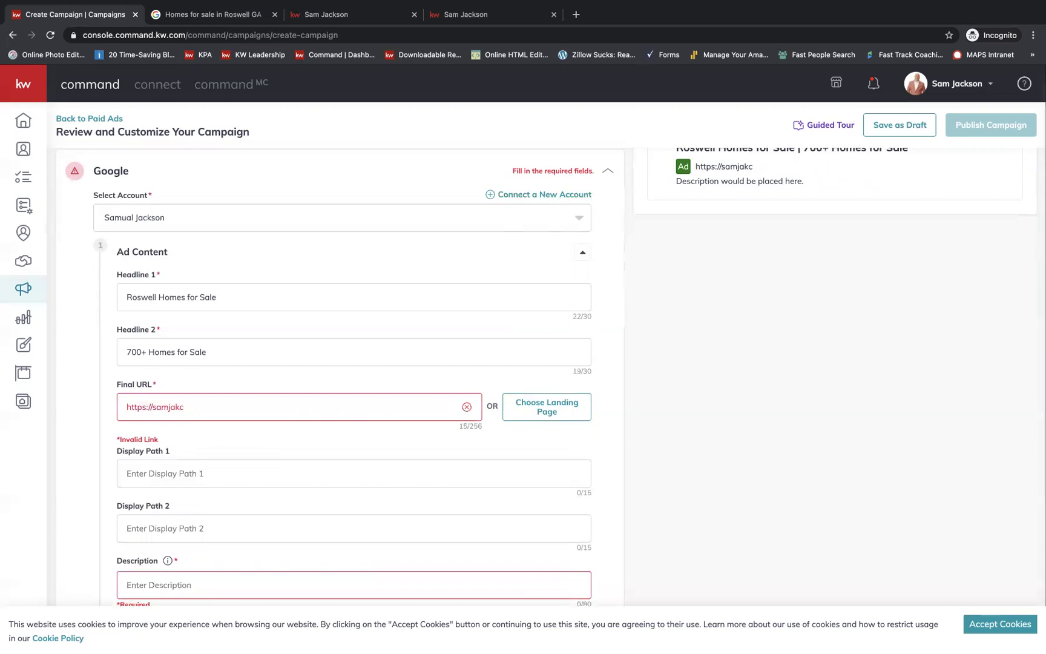
pyautogui.press('BackSpace')
pyautogui.press('BackSpace')
pyautogui.write('ckson.kw.com')
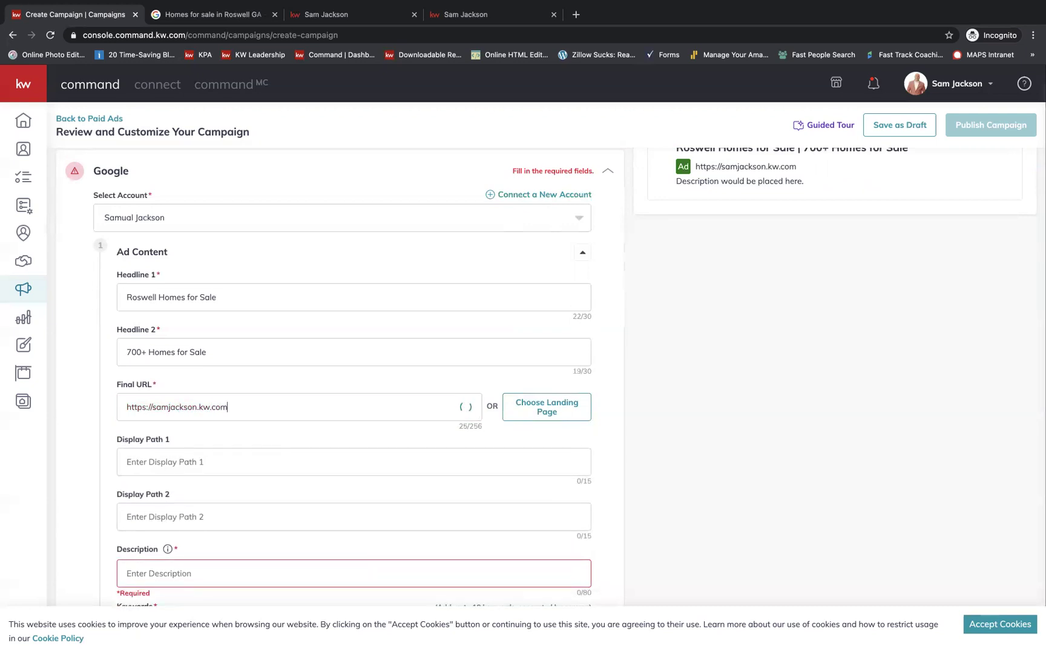
# Set Display Path 1 to 'careers' without the leading slash and check the preview link
pyautogui.click(226, 456)
pyautogui.scroll(2, 441, 401)
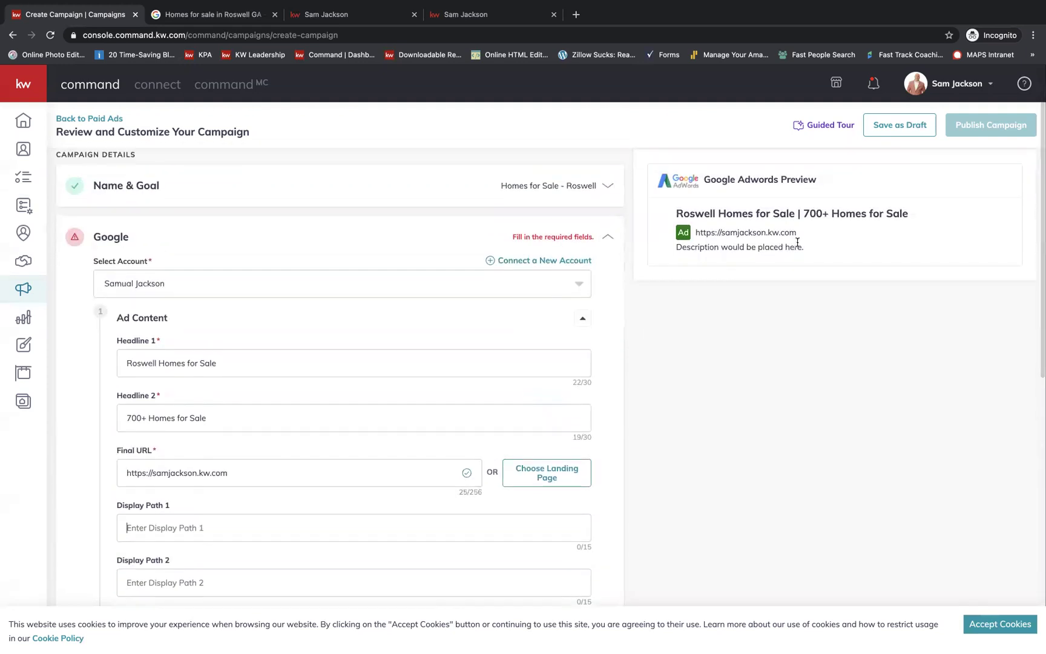
pyautogui.write('/careers')
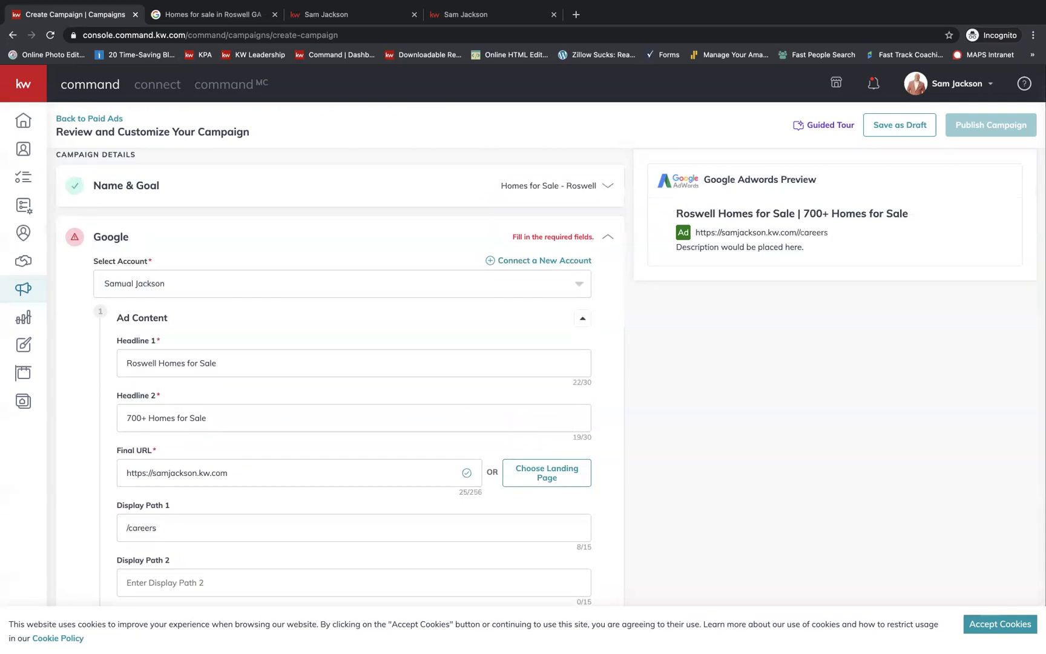
pyautogui.click(129, 528)
pyautogui.hotkey('shift', 'Right')
pyautogui.press('Left')
pyautogui.press('Delete')
pyautogui.moveTo(836, 232); pyautogui.dragTo(693, 230)
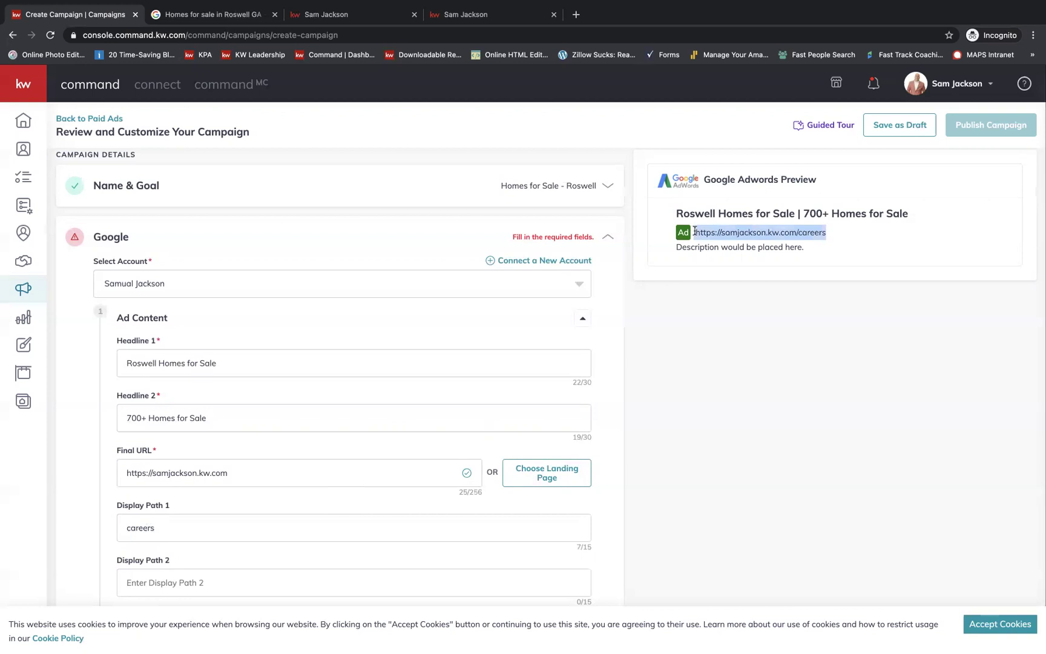
pyautogui.tripleClick(249, 474)
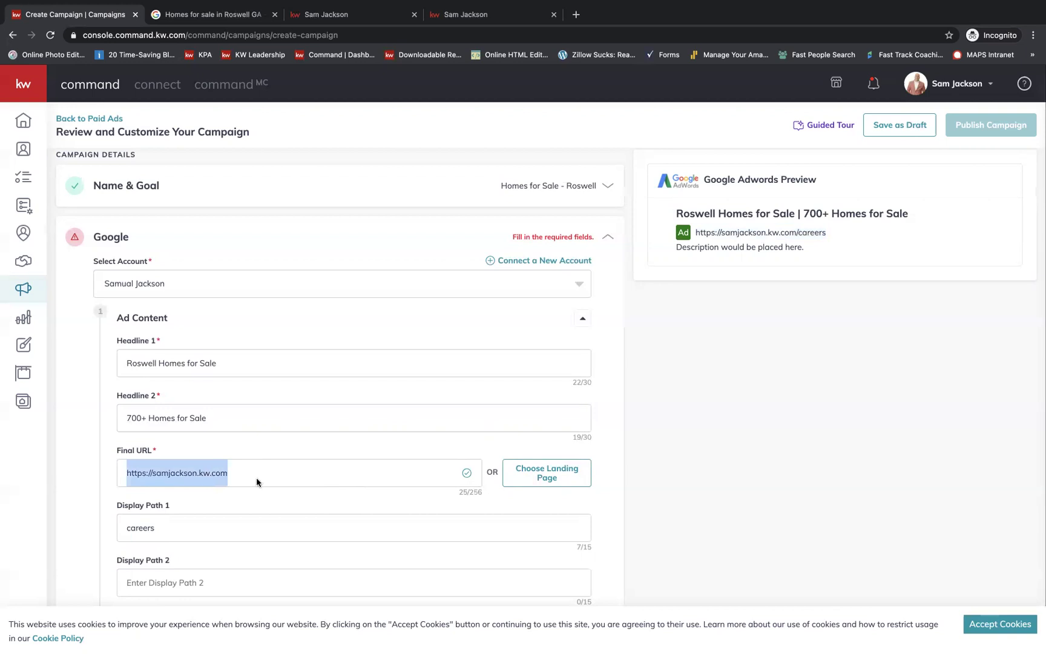
pyautogui.scroll(-1, 257, 481)
pyautogui.doubleClick(205, 469)
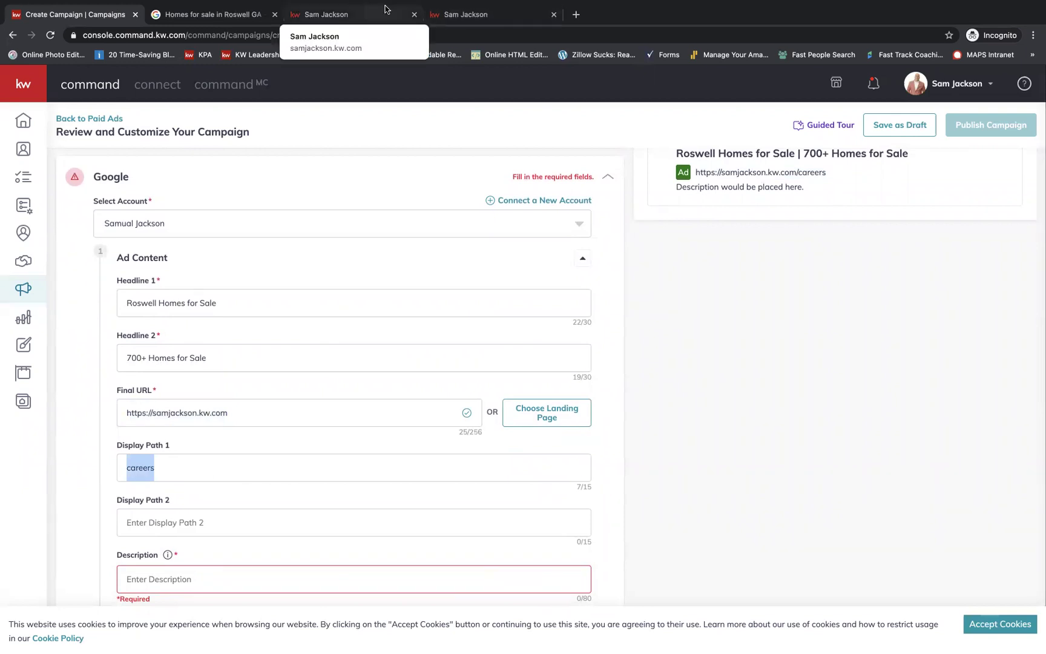
# Open Leave A Review from the agent site's Georgia Legacy Group menu, then return to Create Campaign
pyautogui.click(374, 13)
pyautogui.click(832, 89)
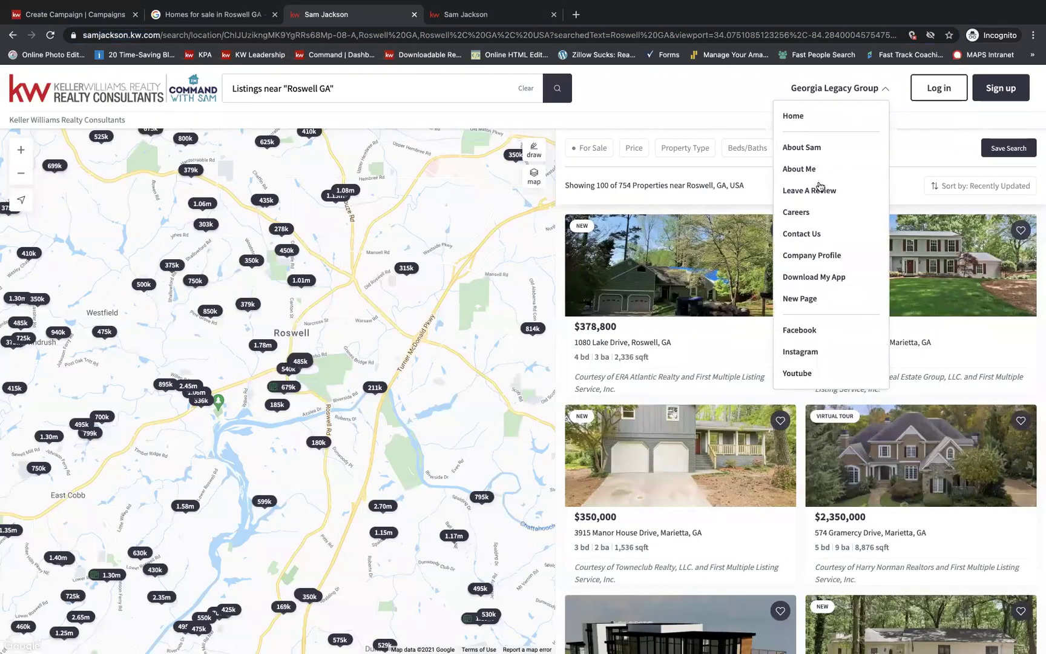
pyautogui.click(803, 192)
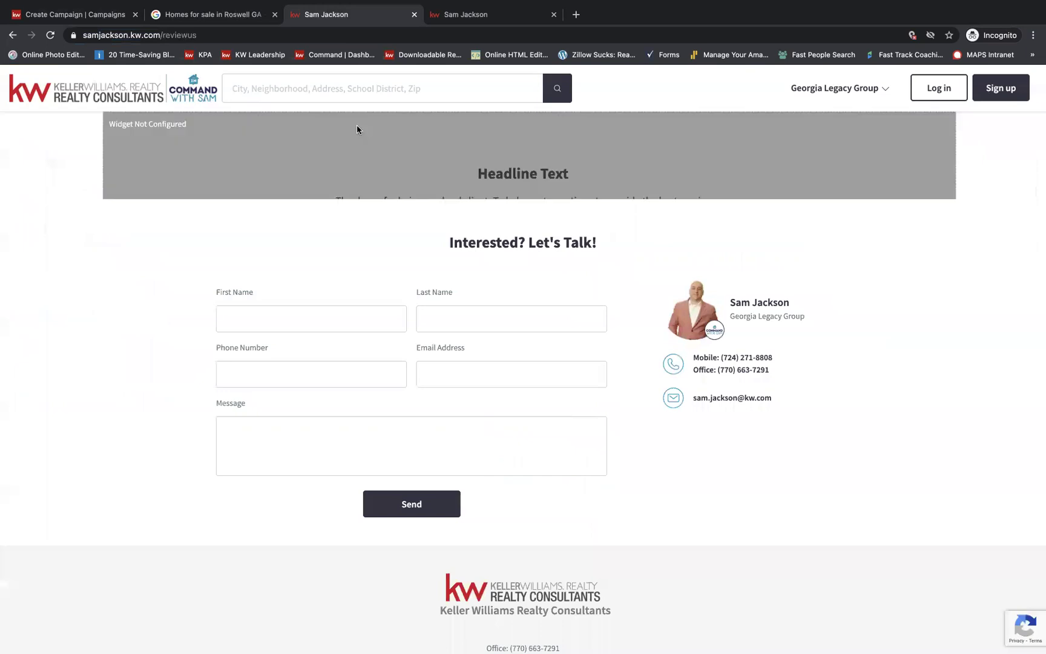
pyautogui.click(170, 41)
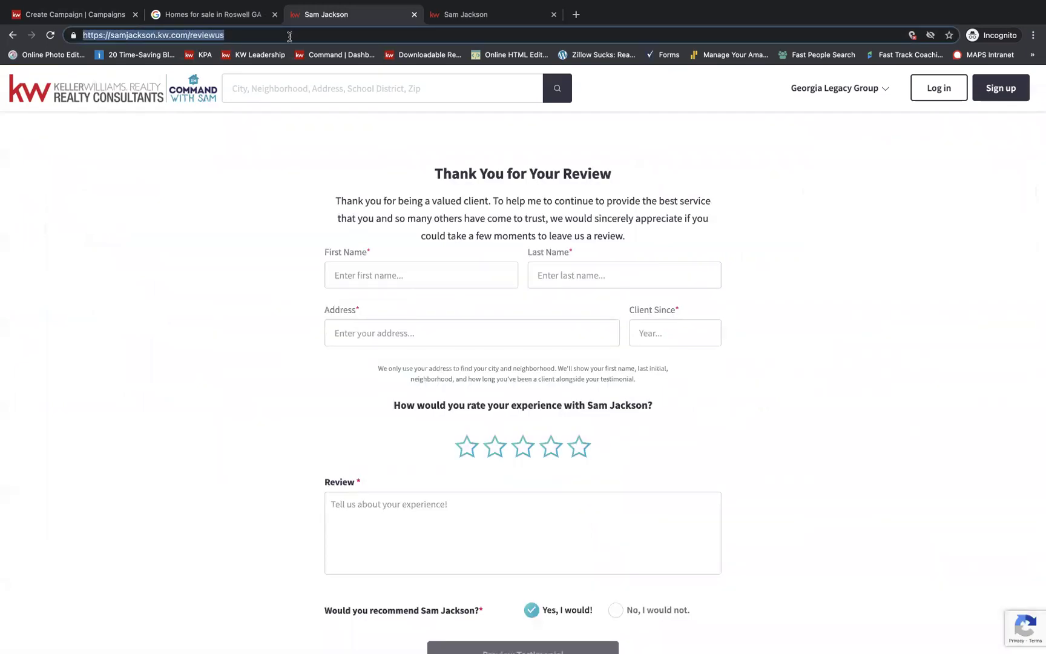
pyautogui.click(467, 15)
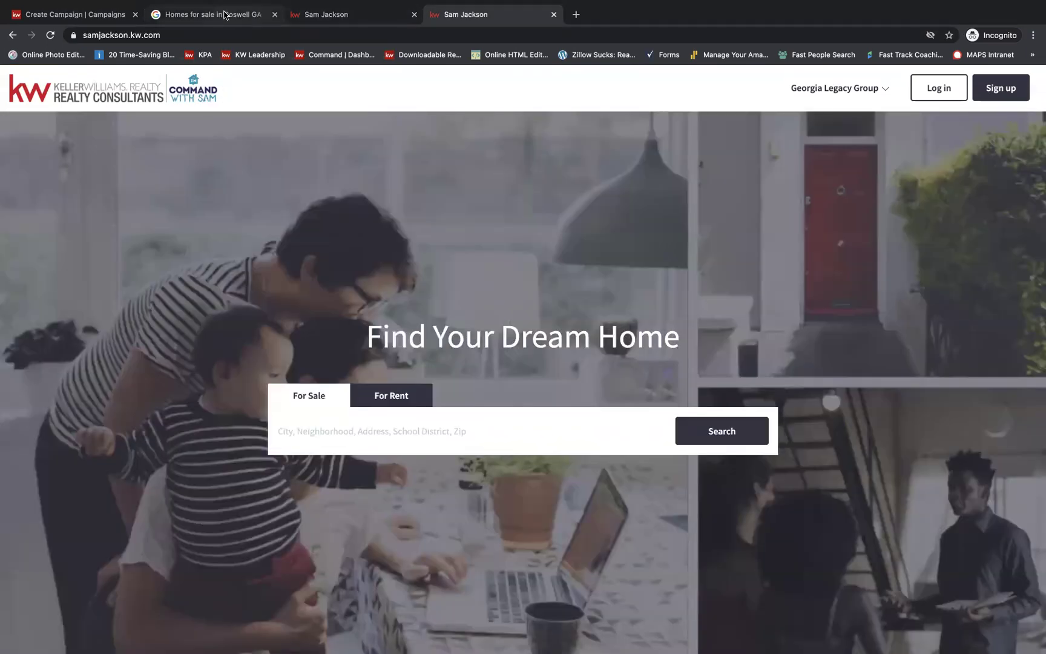
pyautogui.click(212, 15)
pyautogui.click(76, 17)
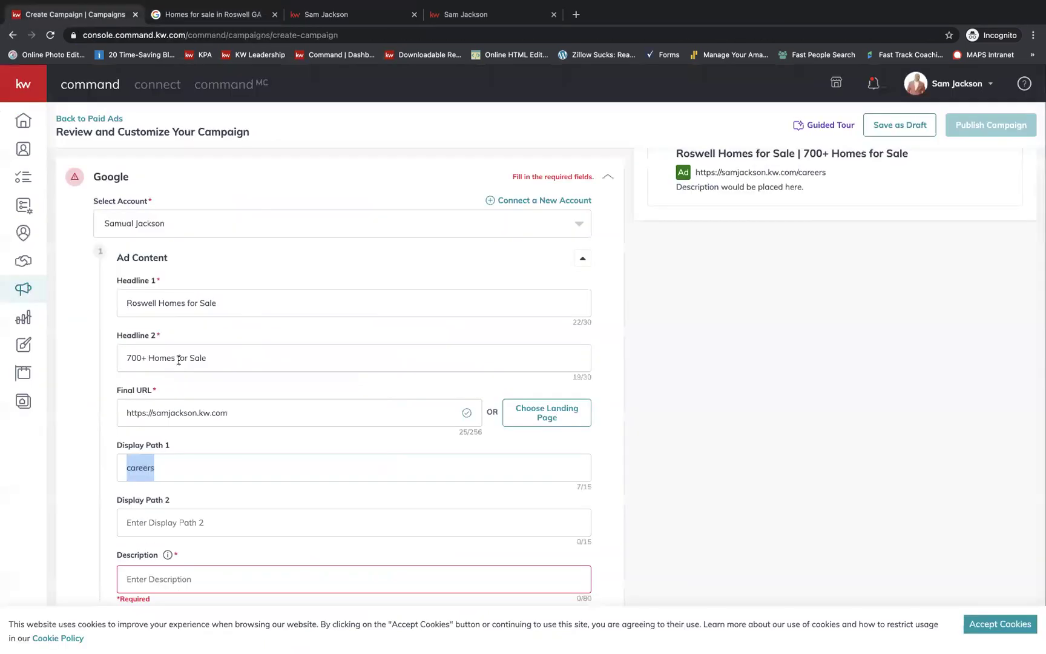
# Delete 'careers' from Display Path 1 and paste the Roswell listings search link back as Final URL
pyautogui.click(194, 472)
pyautogui.press('BackSpace')
pyautogui.press('BackSpace')
pyautogui.press('BackSpace')
pyautogui.press('BackSpace')
pyautogui.press('BackSpace')
pyautogui.press('BackSpace')
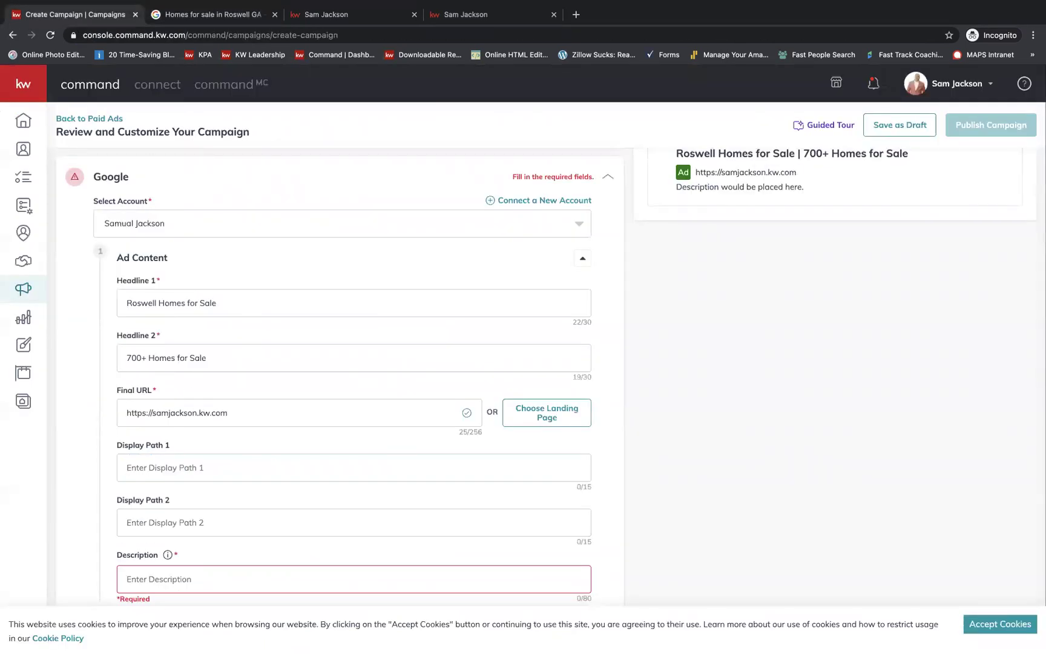
pyautogui.click(268, 409)
pyautogui.tripleClick(267, 408)
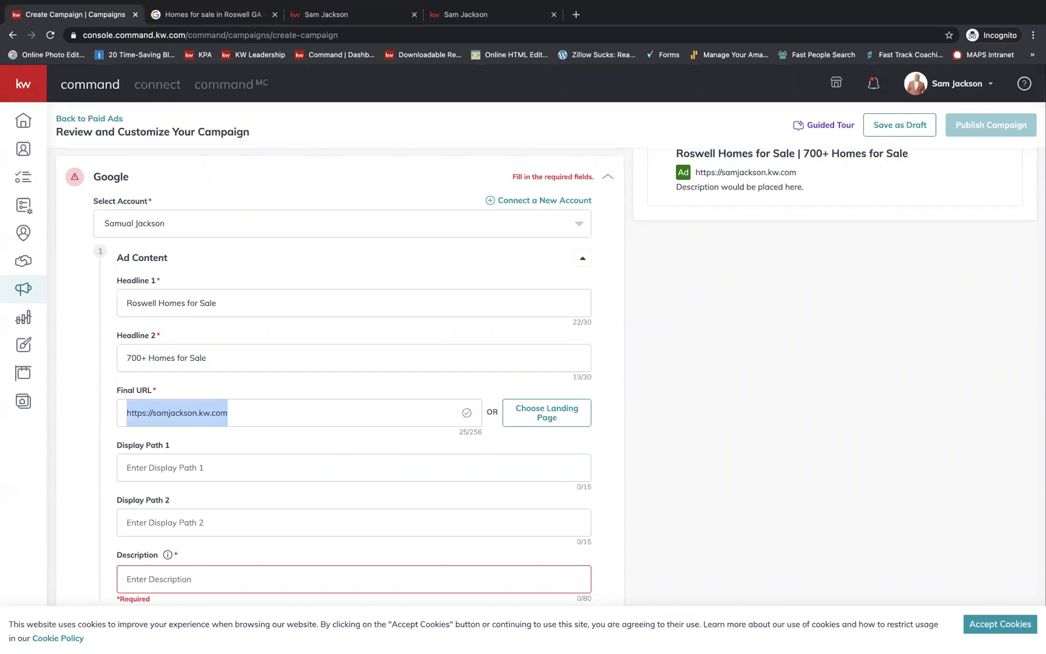
pyautogui.press('BackSpace')
pyautogui.hotkey('ctrl', 'v')
# Scroll down to the ad Description field and place the cursor in it
pyautogui.scroll(-2, 196, 437)
pyautogui.scroll(-3, 196, 436)
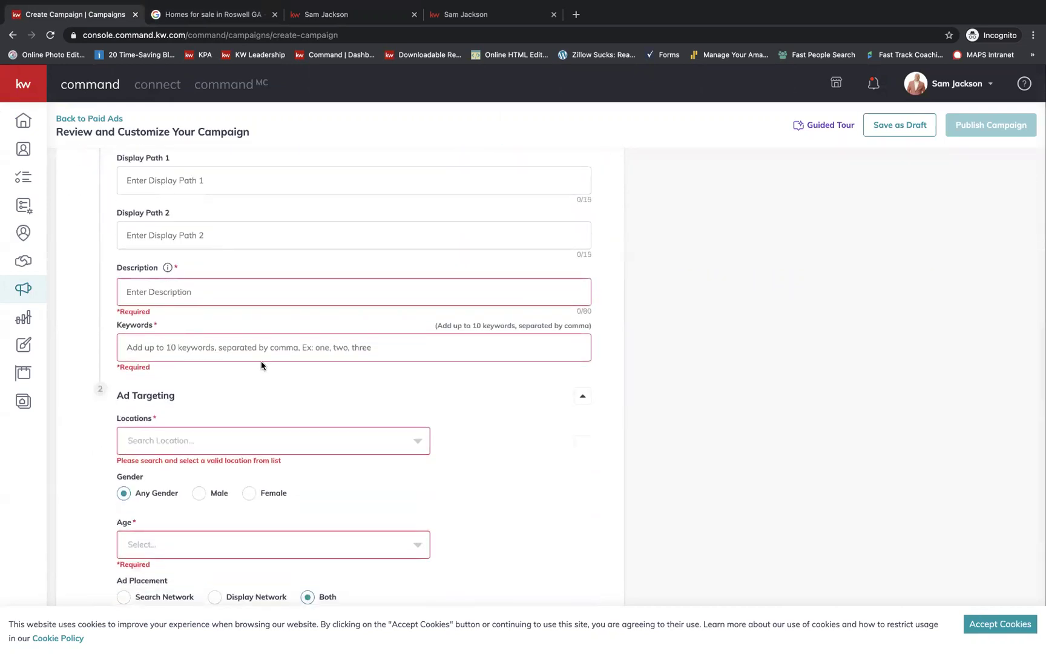
pyautogui.click(203, 292)
pyautogui.scroll(1, 699, 343)
pyautogui.scroll(5, 699, 343)
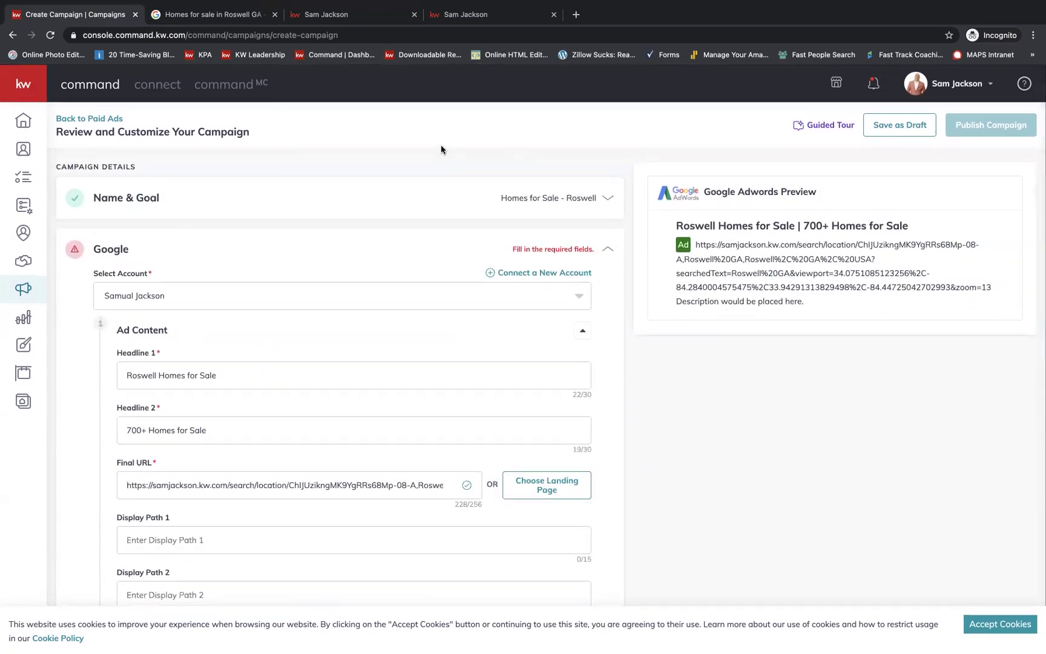
# Highlight the first two competitor ads' descriptions in the Google results for comparison
pyautogui.click(229, 14)
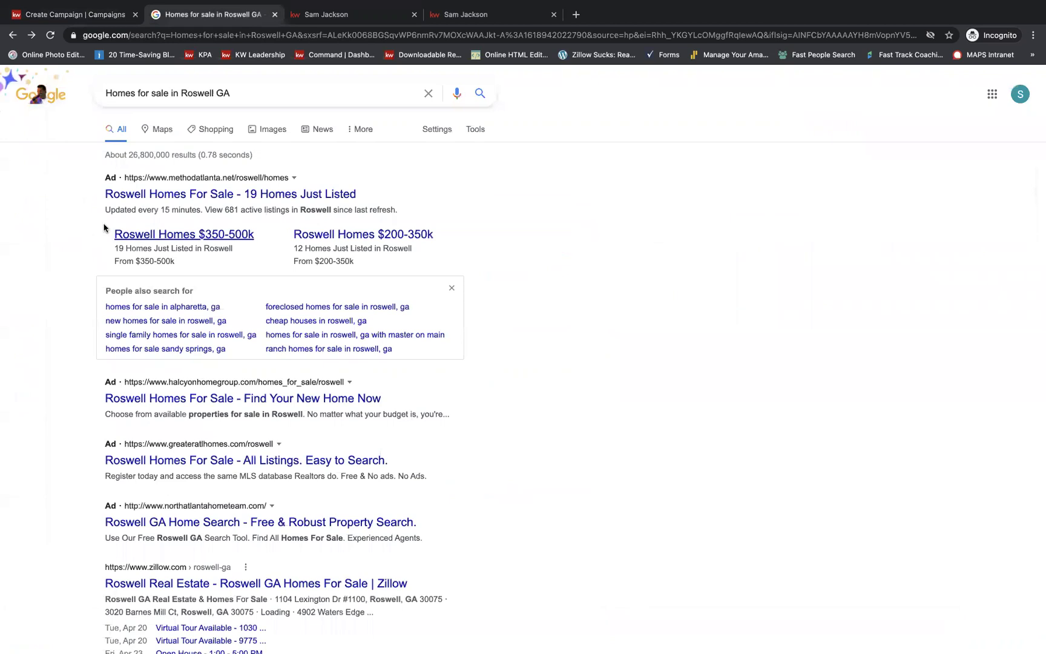
pyautogui.moveTo(104, 210); pyautogui.dragTo(394, 209)
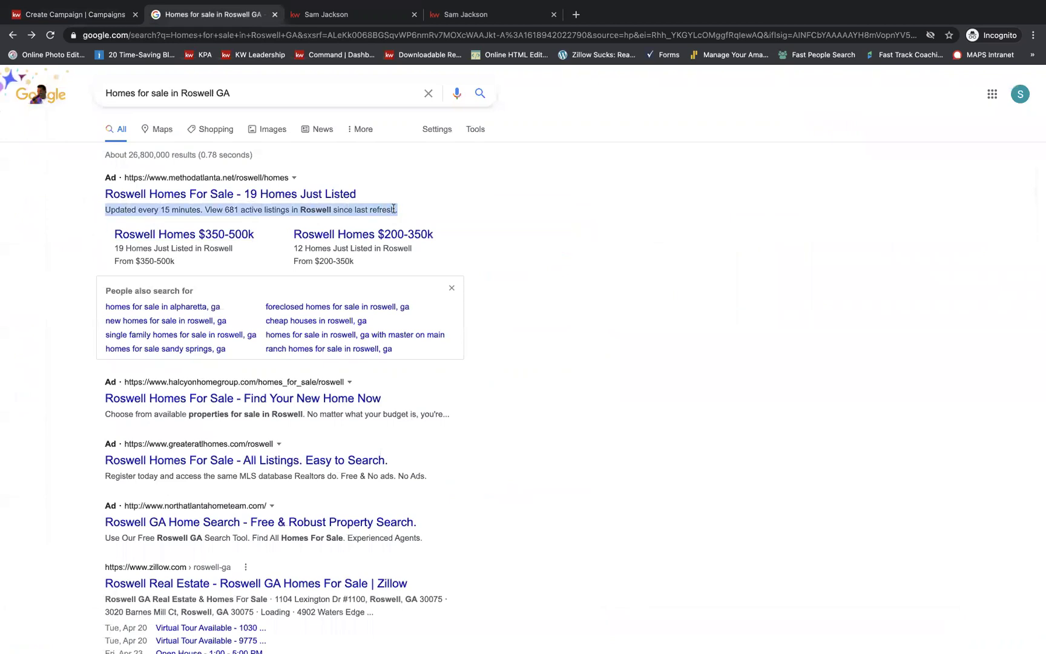
pyautogui.moveTo(105, 415); pyautogui.dragTo(463, 422)
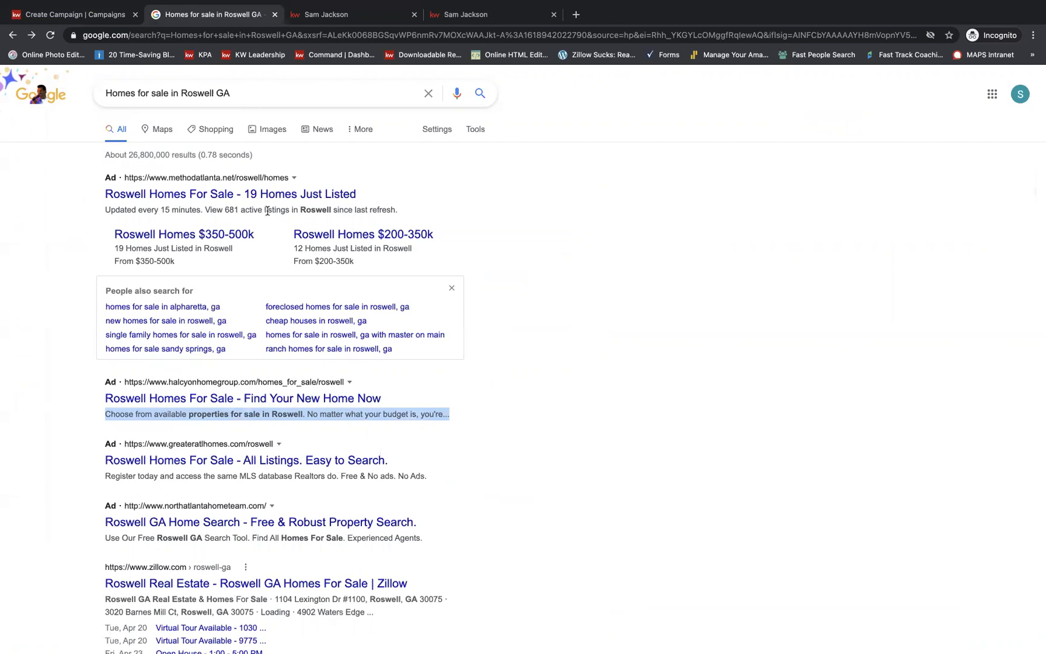
# Select the third ad's description, then the top ad's 'Updated every 15 minutes…' line
pyautogui.scroll(-3, 268, 211)
pyautogui.click(161, 326)
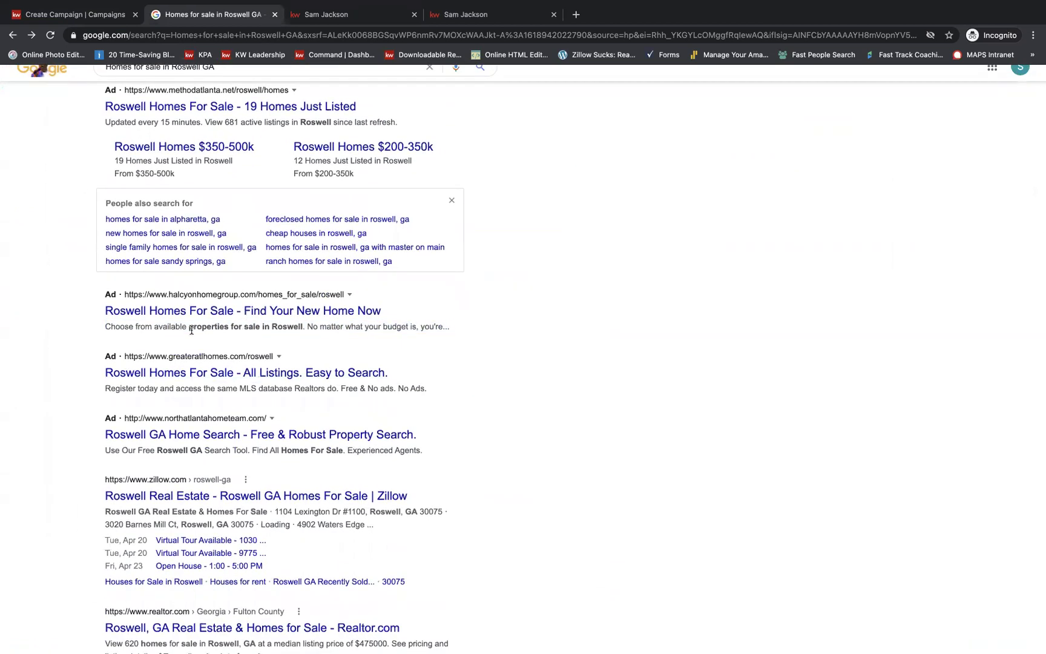
pyautogui.moveTo(192, 330); pyautogui.dragTo(379, 340)
pyautogui.doubleClick(107, 388)
pyautogui.tripleClick(199, 389)
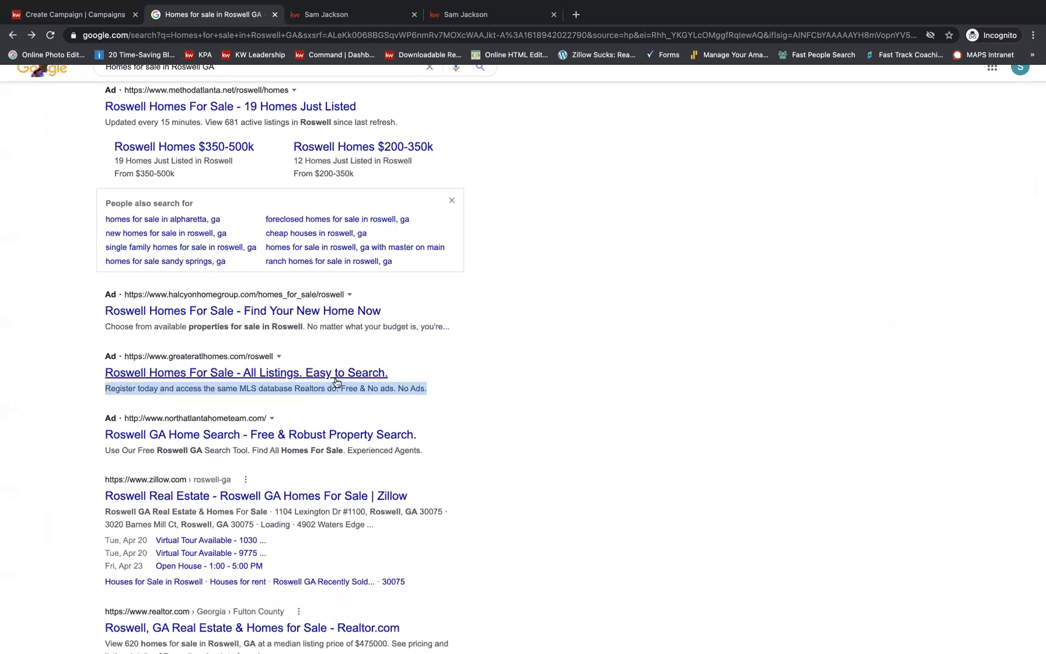
pyautogui.scroll(3, 337, 381)
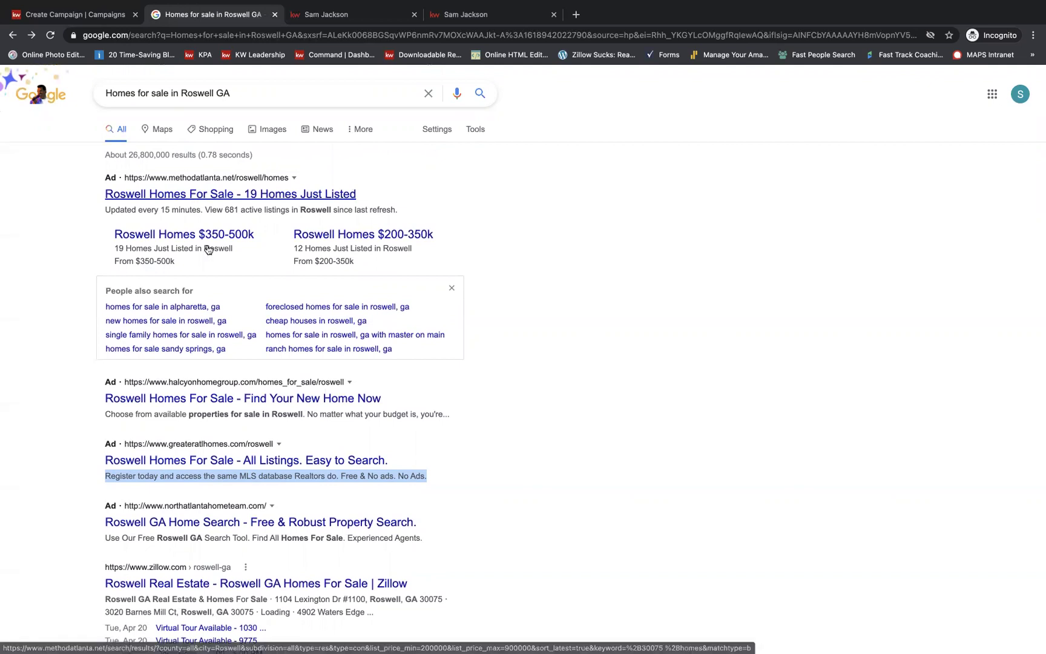
pyautogui.tripleClick(229, 210)
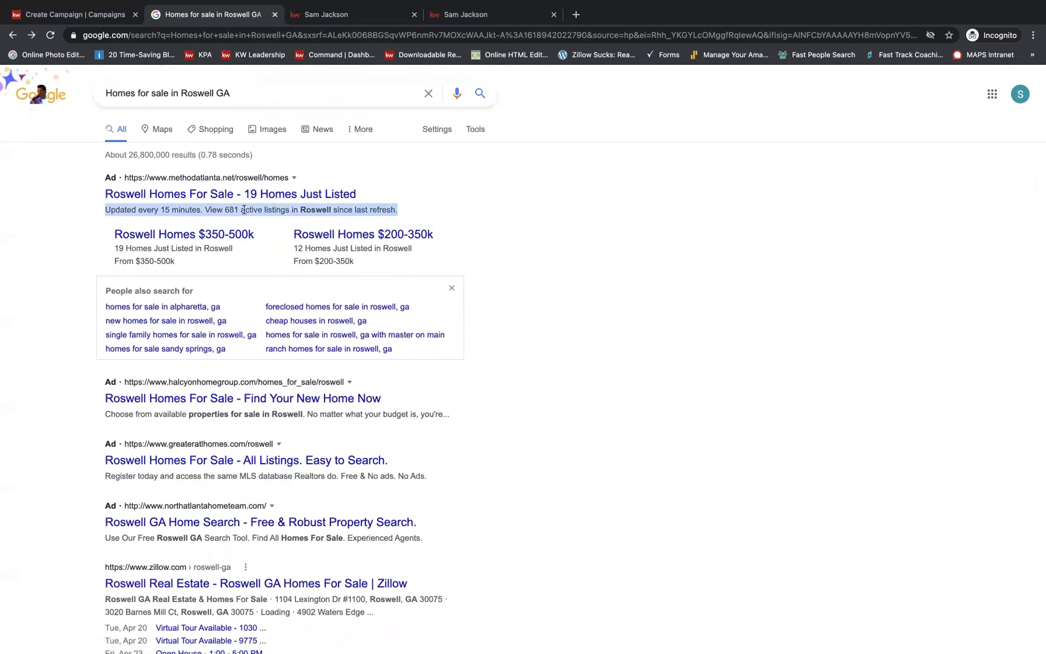
# Back in the campaign being created, paste the copied ad description into the empty Description field
pyautogui.click(102, 16)
pyautogui.scroll(-3, 226, 250)
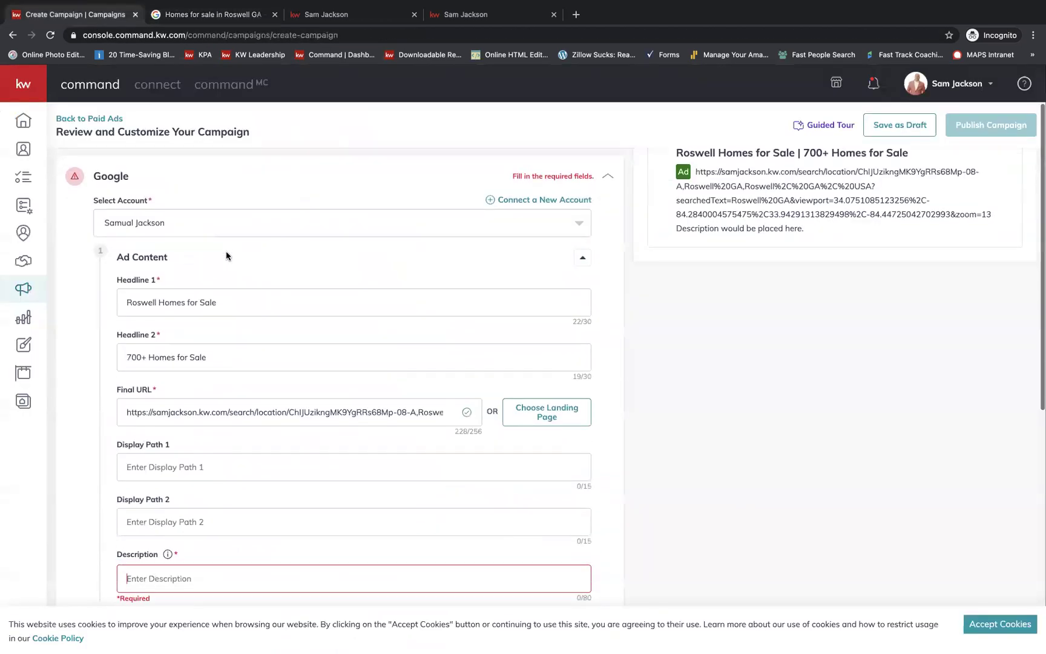
pyautogui.scroll(-3, 226, 253)
pyautogui.click(254, 378)
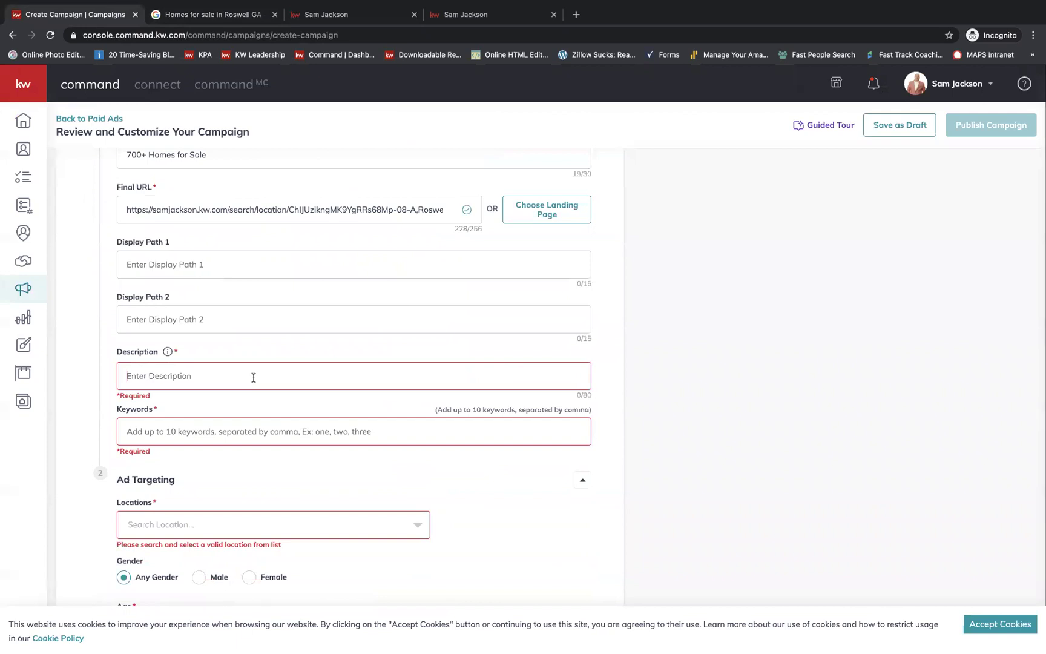
pyautogui.write('Updated every 15 minutes. View 581 active listings in Roswell since last refresh')
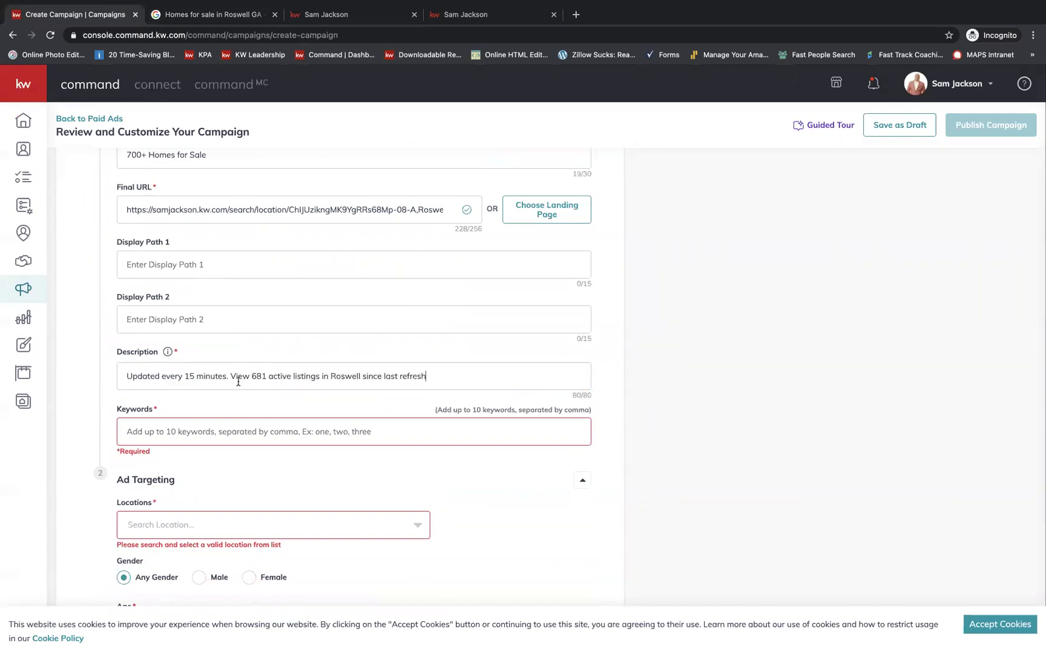
# Change the listing count 681 to 700+ and replace the truncated ending with ', GA'
pyautogui.doubleClick(260, 375)
pyautogui.write('700+')
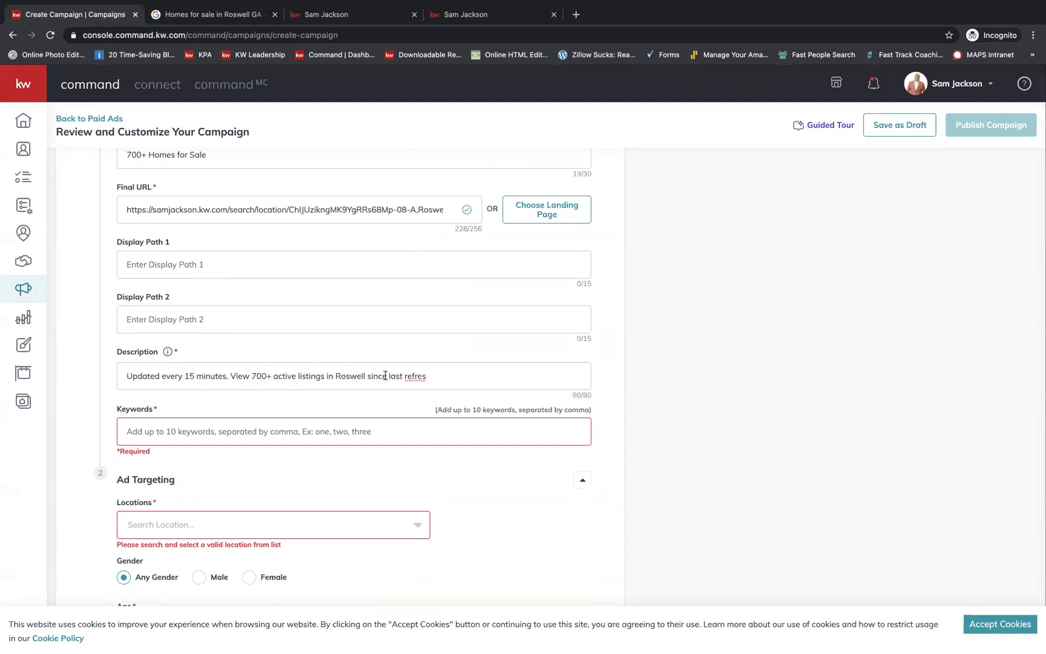
pyautogui.moveTo(436, 376); pyautogui.dragTo(368, 379)
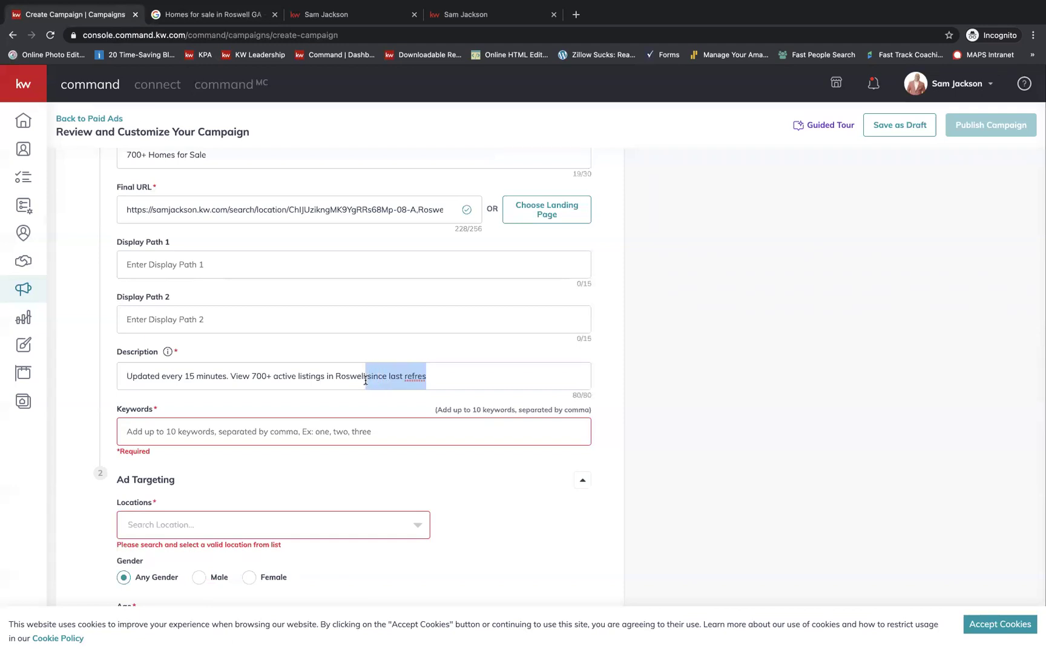
pyautogui.press('BackSpace')
pyautogui.write(', GA')
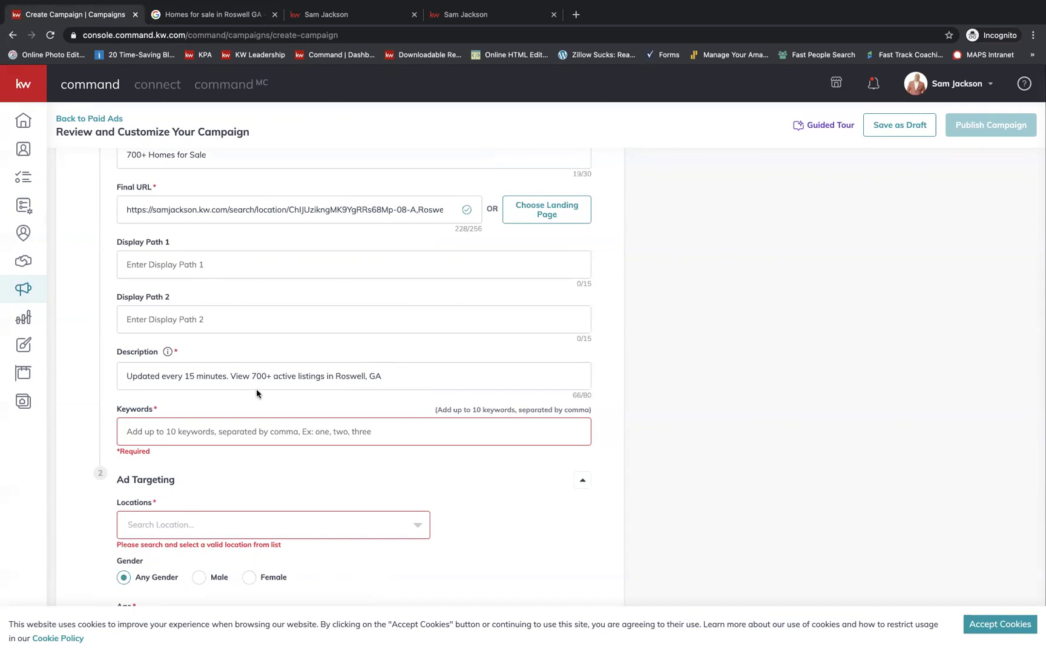
pyautogui.scroll(1, 623, 354)
pyautogui.scroll(5, 742, 351)
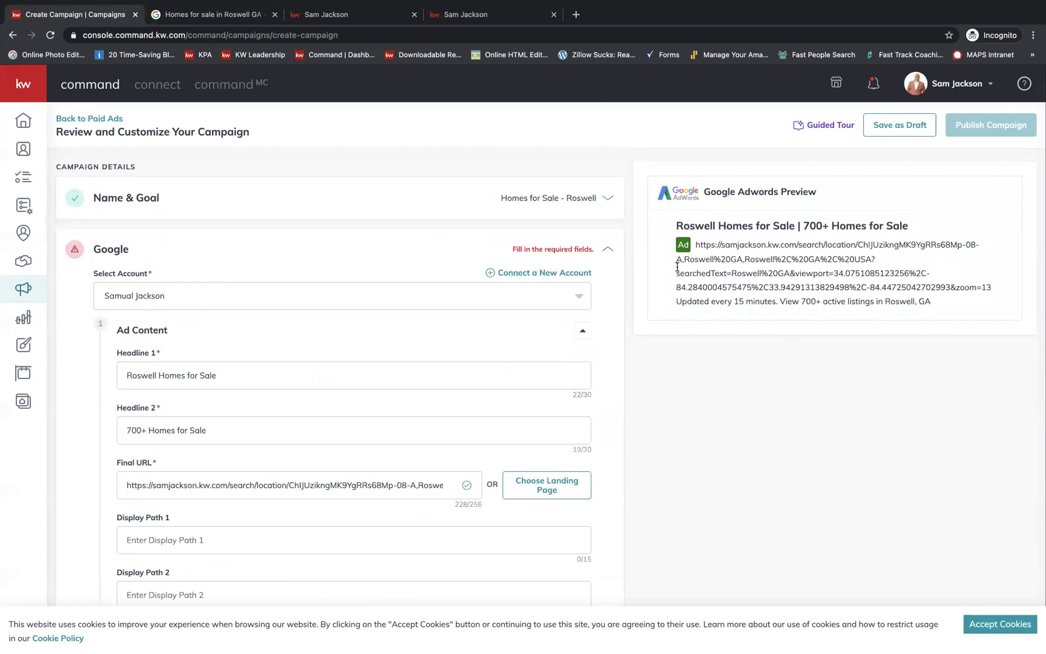
pyautogui.moveTo(694, 244); pyautogui.dragTo(1003, 289)
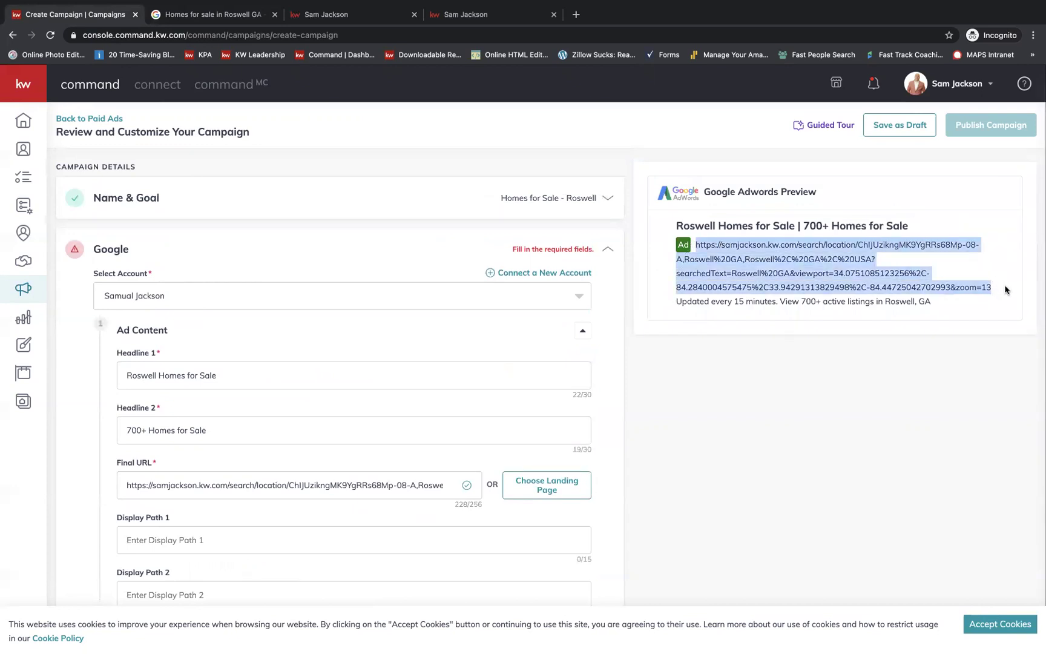
pyautogui.click(801, 322)
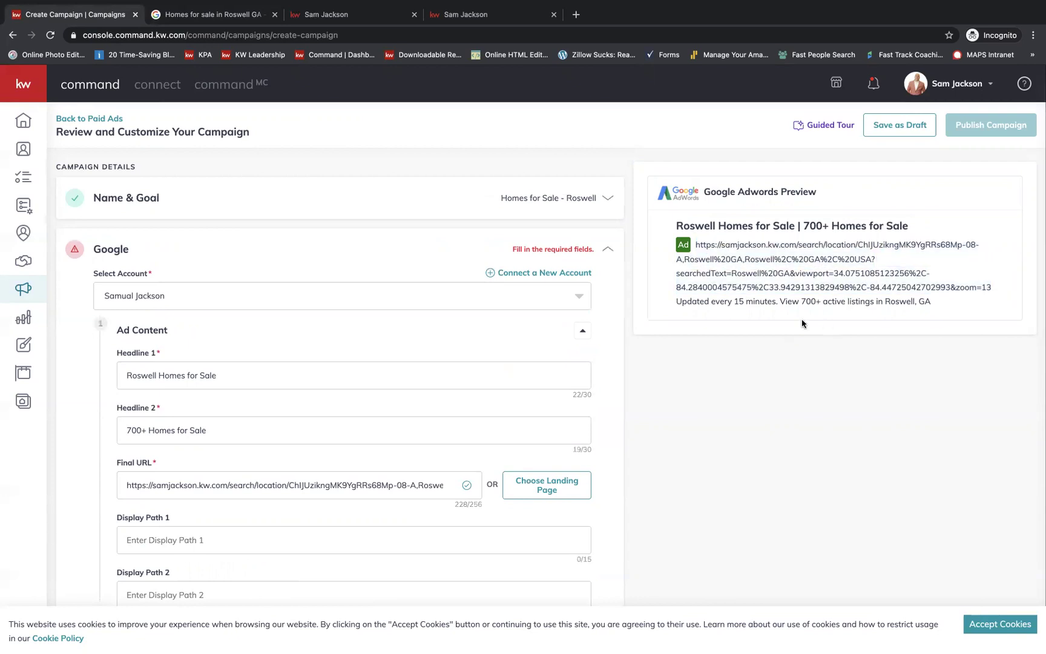
pyautogui.moveTo(675, 302); pyautogui.dragTo(906, 312)
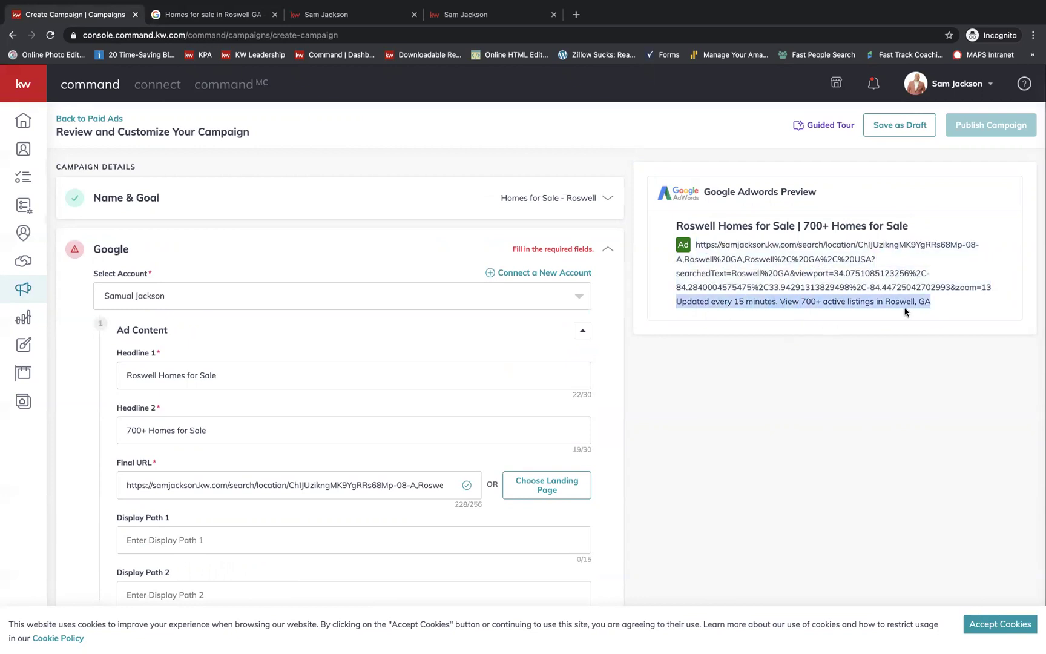
pyautogui.doubleClick(229, 484)
pyautogui.click(228, 484)
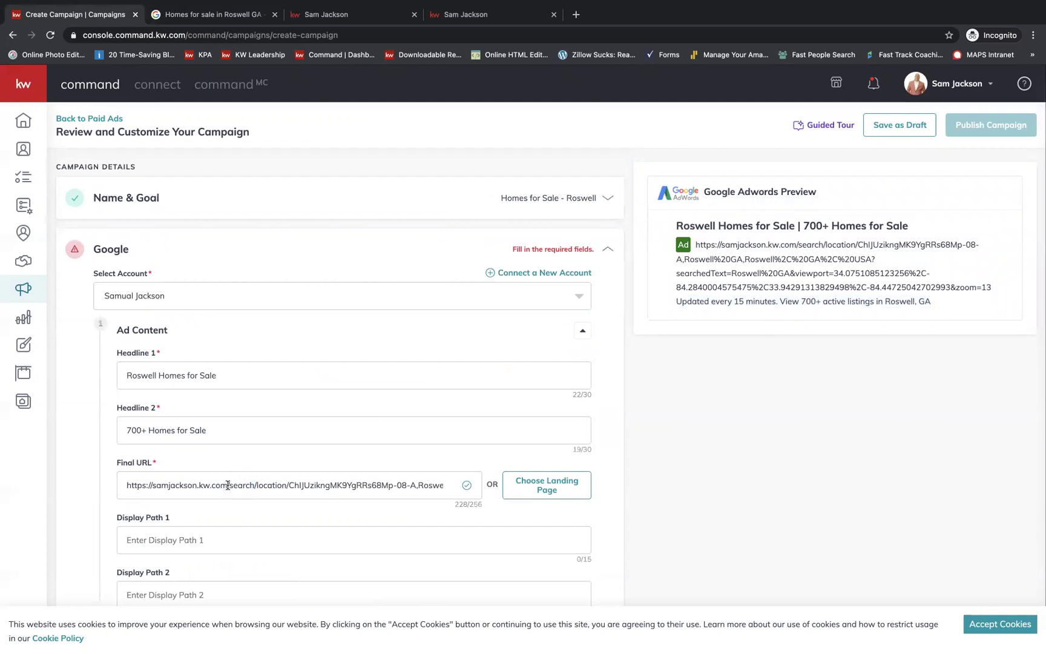
pyautogui.moveTo(229, 484); pyautogui.dragTo(494, 484)
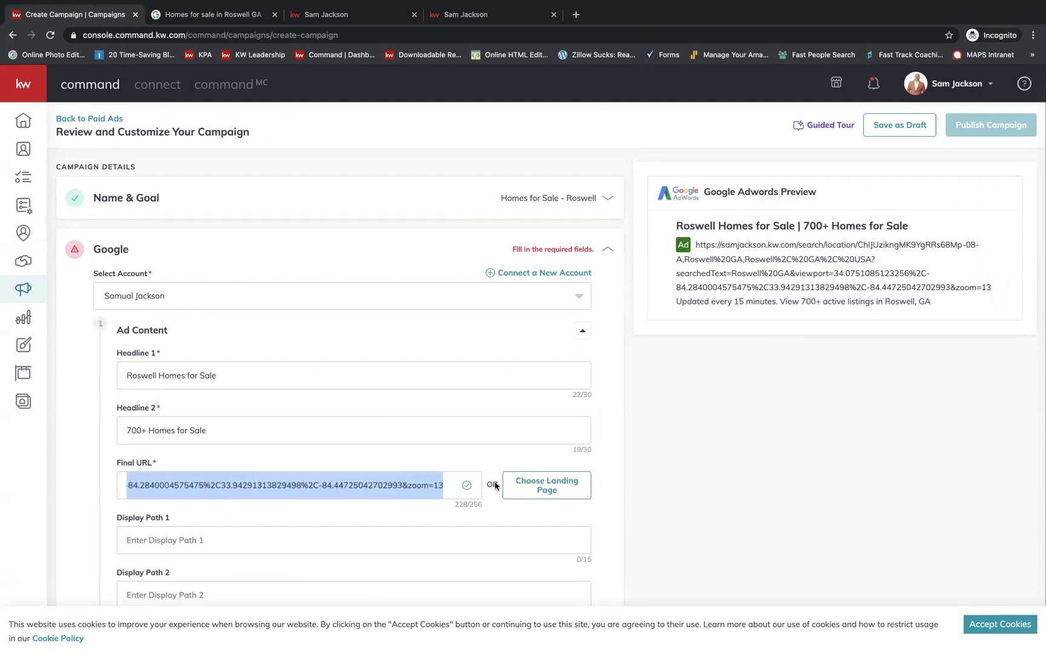
pyautogui.press('BackSpace')
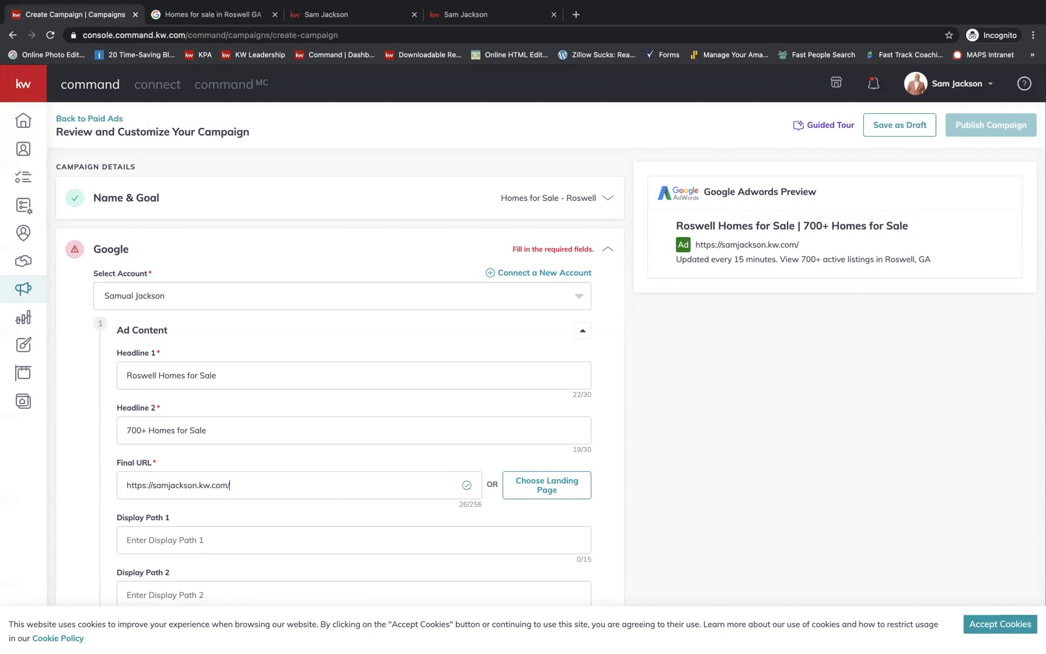
pyautogui.hotkey('ctrl', 'a')
pyautogui.write('https://samjackson.kw.com/search/location/ChIJUziknqMK9YgRRs68Mp-08-A,Roswell%20GA,Roswell%2C%20GA%2C%20USA?searchedText=Roswell%20GA&viewport=34.0751085123256%2C-84.2840004575475%2C33.94291313829498%2C-84.44725042702993&zoom=13')
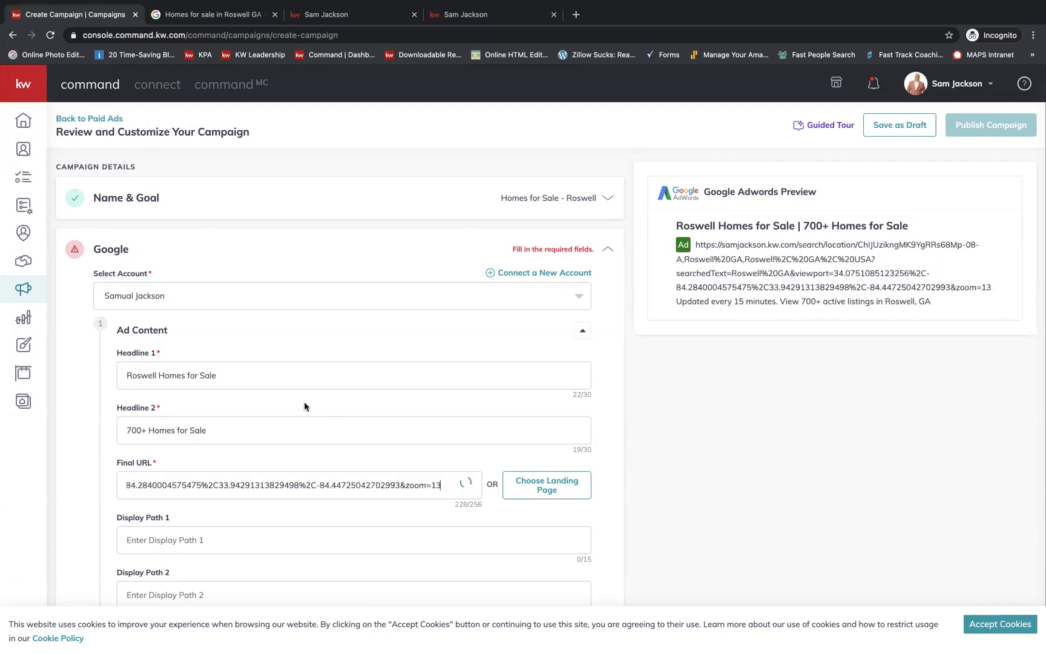
pyautogui.scroll(-1, 304, 407)
# Add the keywords 'Homes for Sale', 'Listings in' and 'Houses for Sale', keeping the Final URL unchanged
pyautogui.scroll(-4, 306, 404)
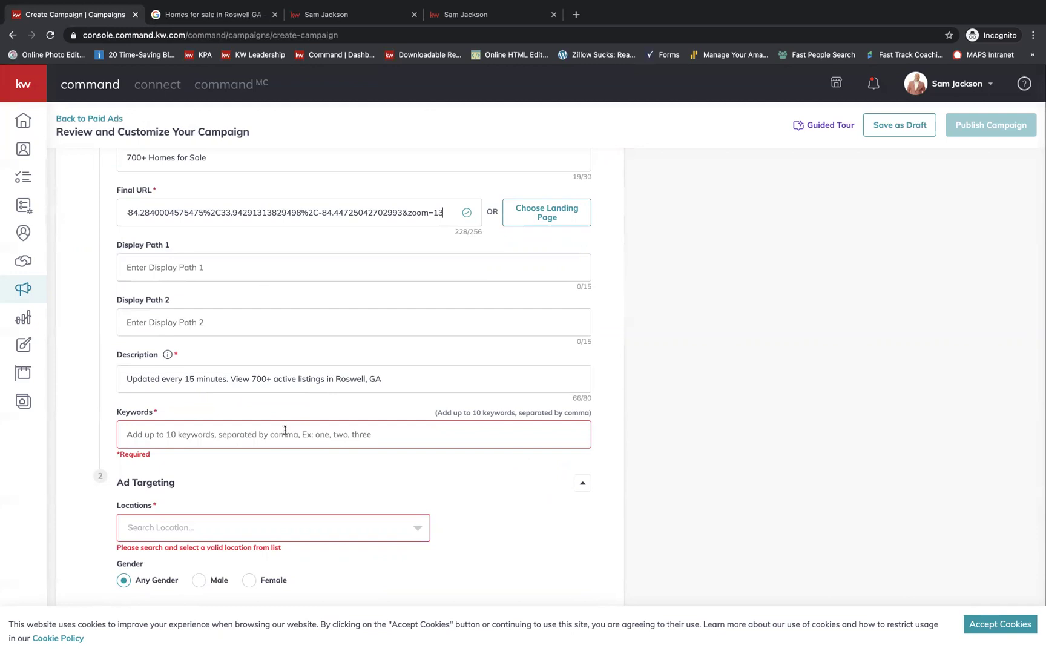
pyautogui.write('Home')
pyautogui.press('BackSpace')
pyautogui.press('BackSpace')
pyautogui.press('BackSpace')
pyautogui.press('BackSpace')
pyautogui.click(190, 439)
pyautogui.write('Homes')
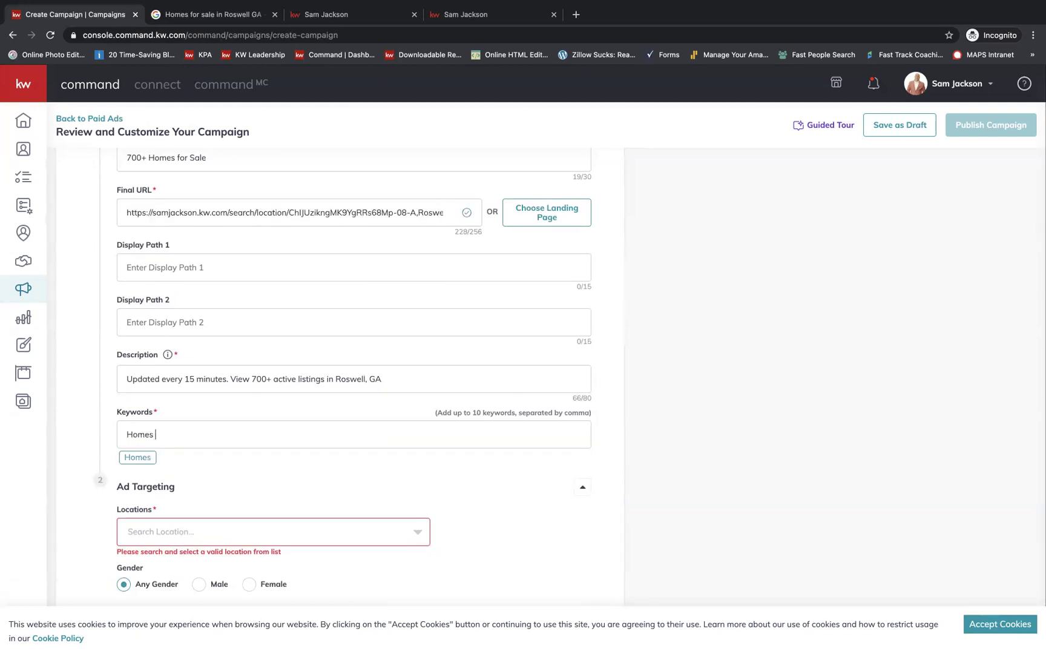
pyautogui.write(' for Sale')
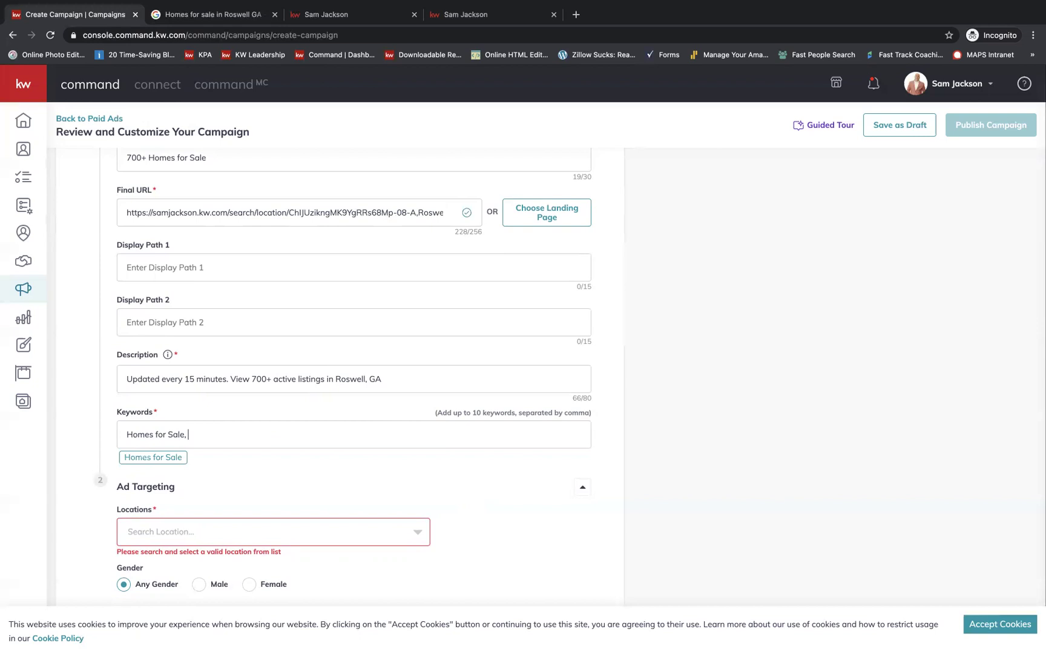
pyautogui.write(', Listings in,')
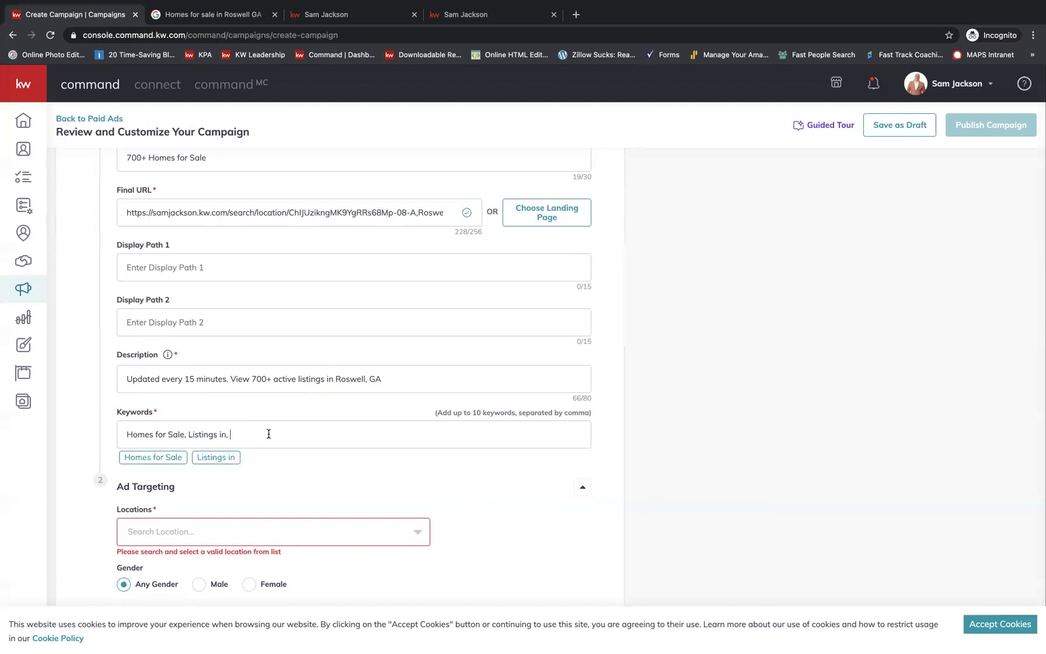
pyautogui.write('Houses for Sale, Listings, Houses, Homes, Roswell GA, Roswell, GA')
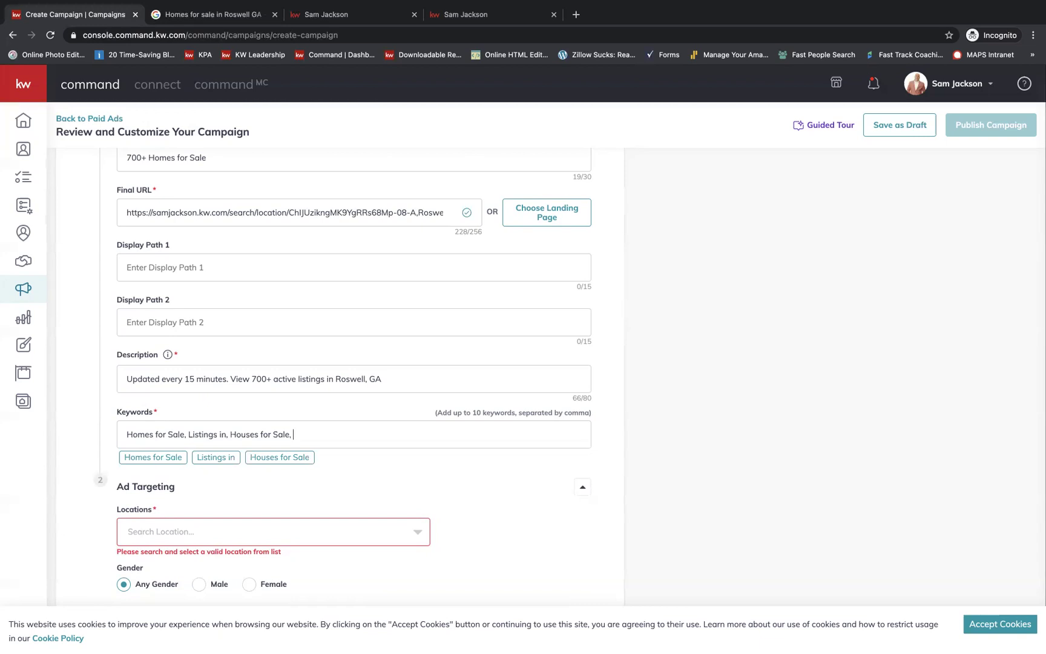
# Add Listings, Houses, Homes and Roswell GA as keywords, removing the duplicate Roswell, GA entry
pyautogui.write('Lsi')
pyautogui.write('istings, ')
pyautogui.write('Ho')
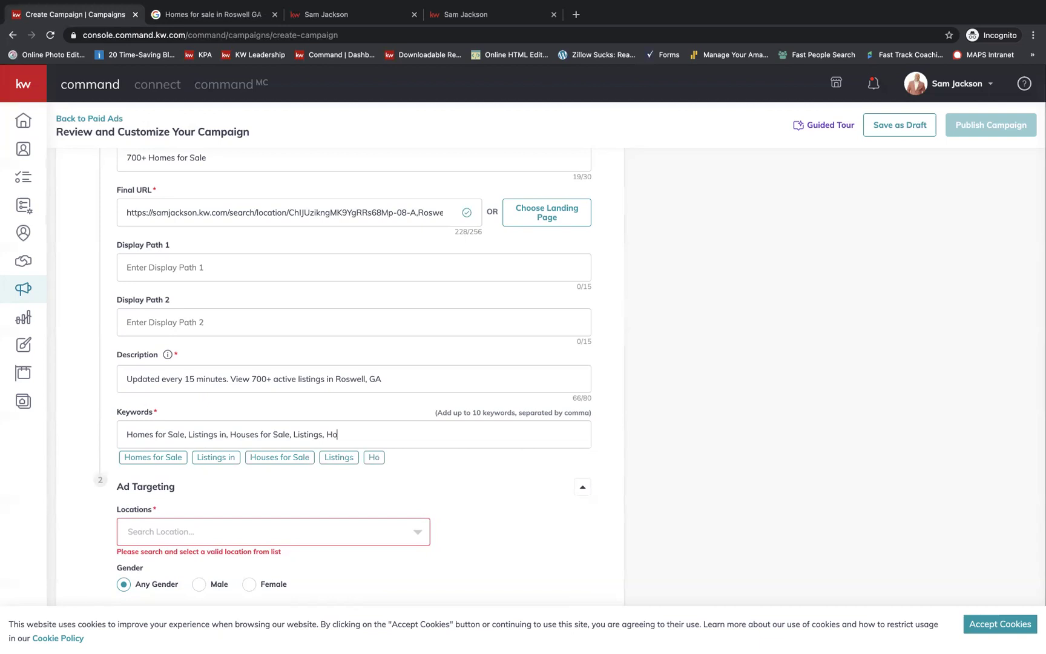
pyautogui.write('uses, Homes, ')
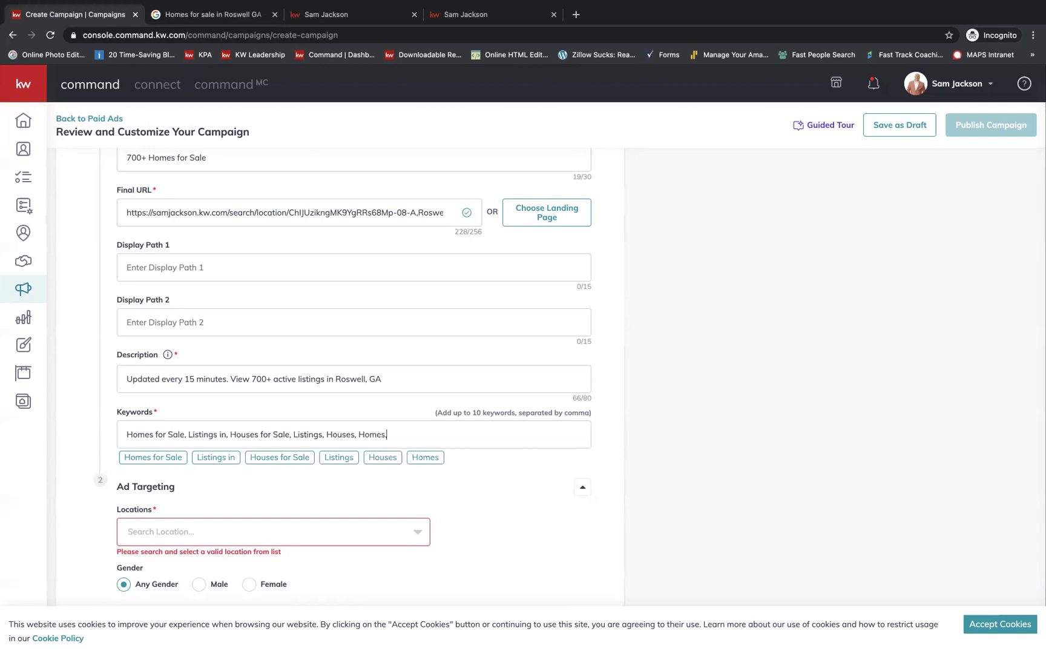
pyautogui.write('Roswell')
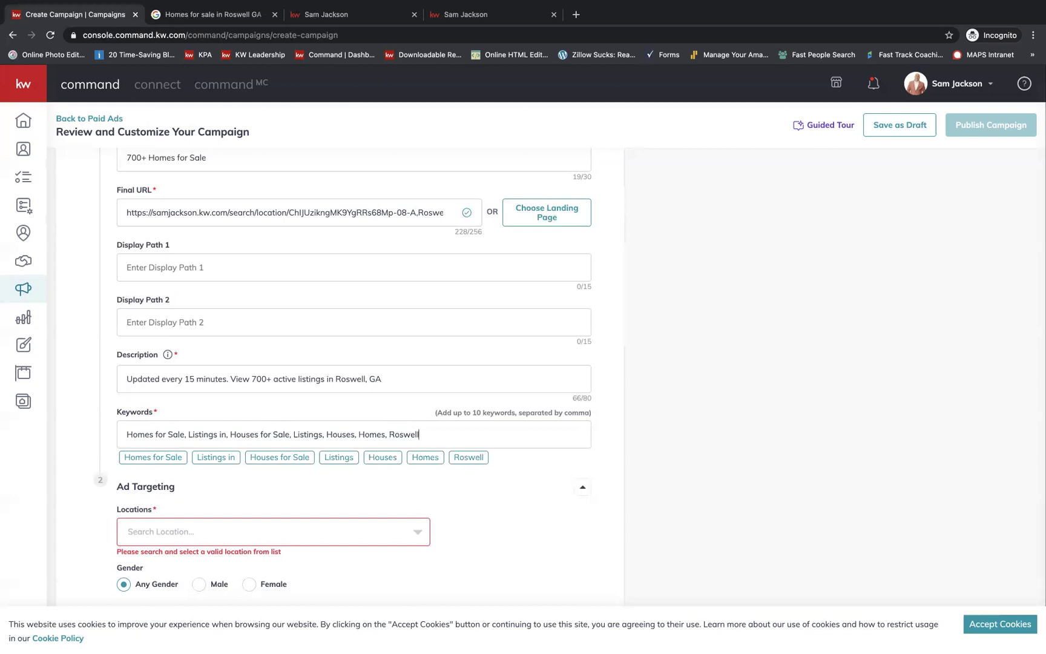
pyautogui.write(' GA, Roswell, GA')
pyautogui.click(469, 434)
pyautogui.press('BackSpace')
pyautogui.write(',')
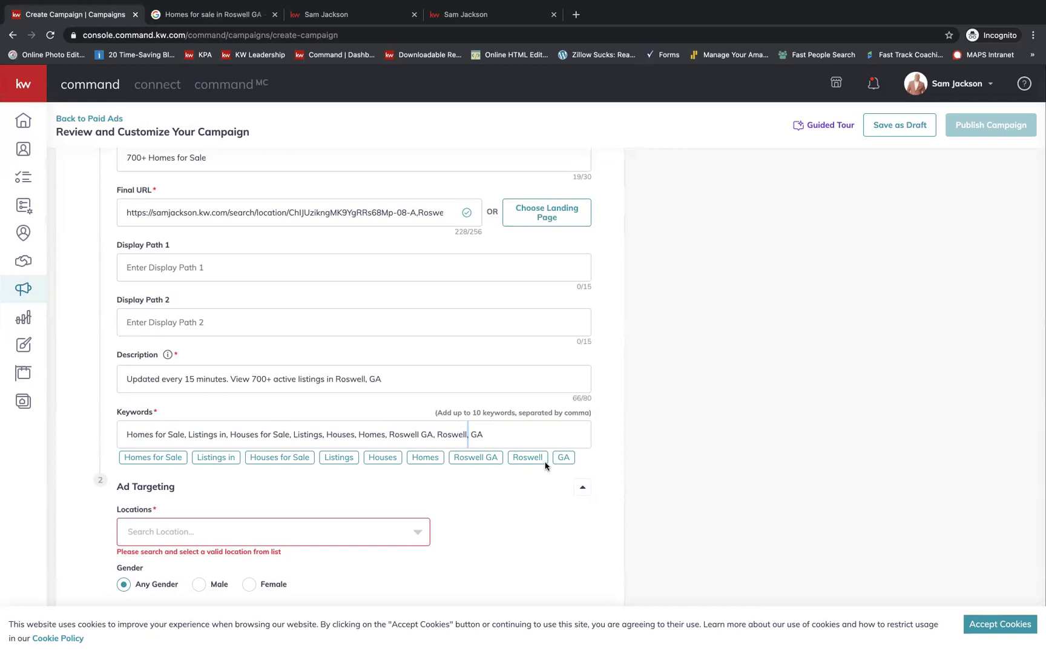
pyautogui.moveTo(487, 434); pyautogui.dragTo(436, 434)
pyautogui.press('BackSpace')
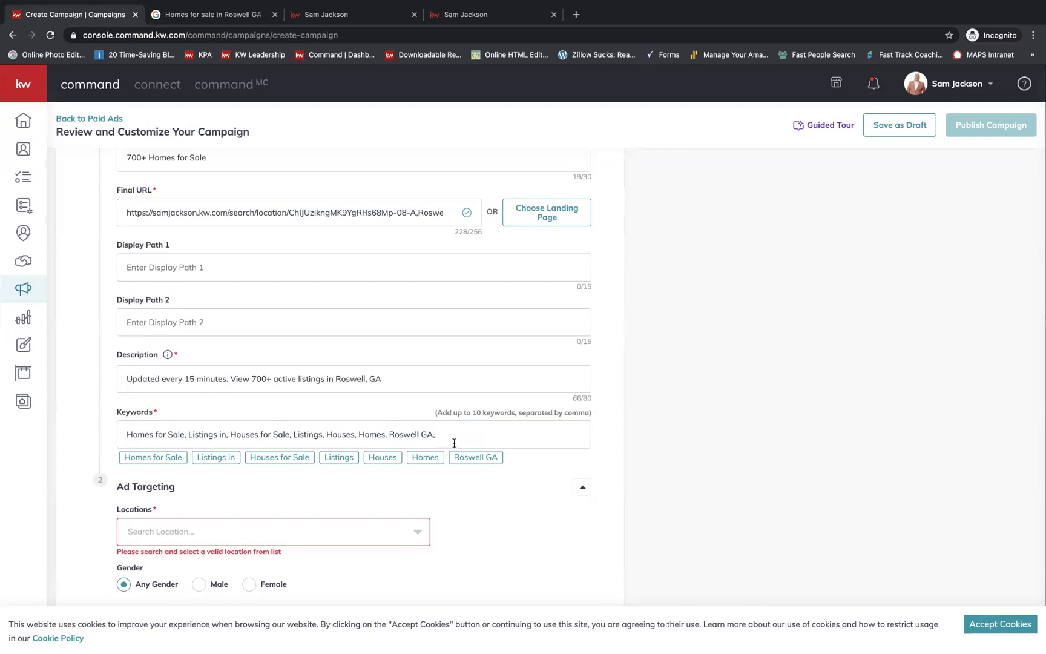
# Add Roswell School District, Martin's Landing, Country Club of Roswell and Country Club of the South keywords
pyautogui.write('Roswell School District,')
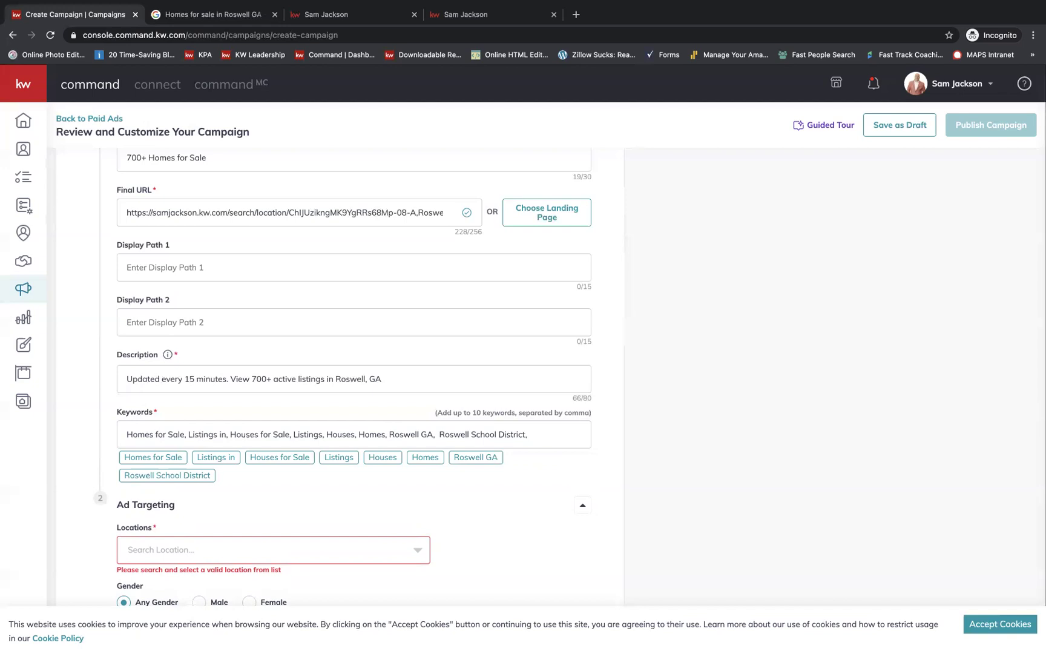
pyautogui.write("Martin's Land")
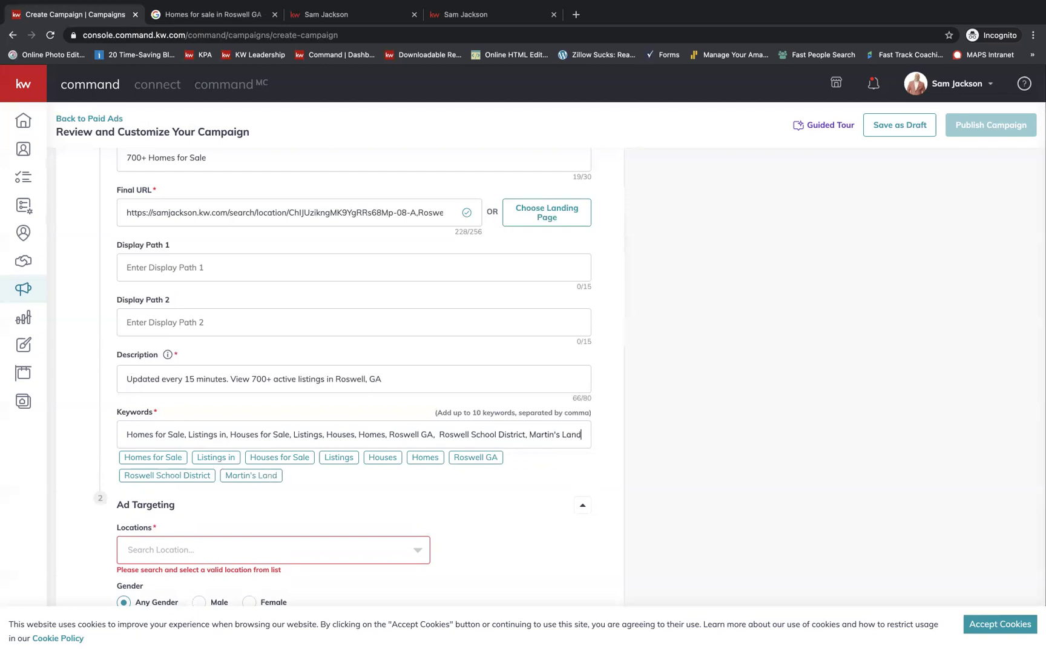
pyautogui.write('ing, Cou')
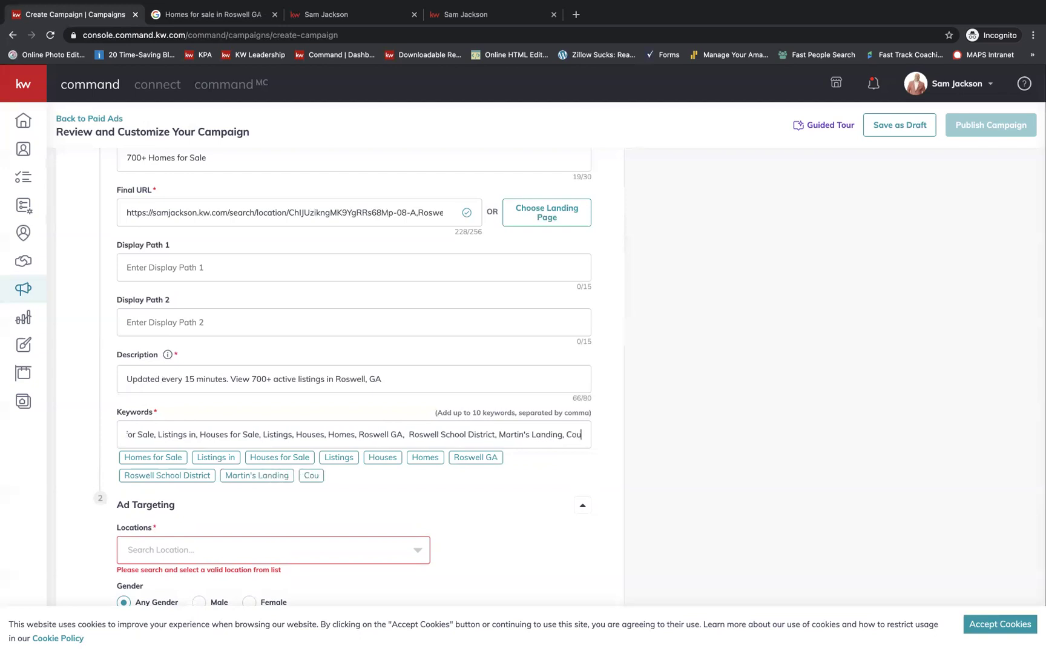
pyautogui.write('ntry Cl')
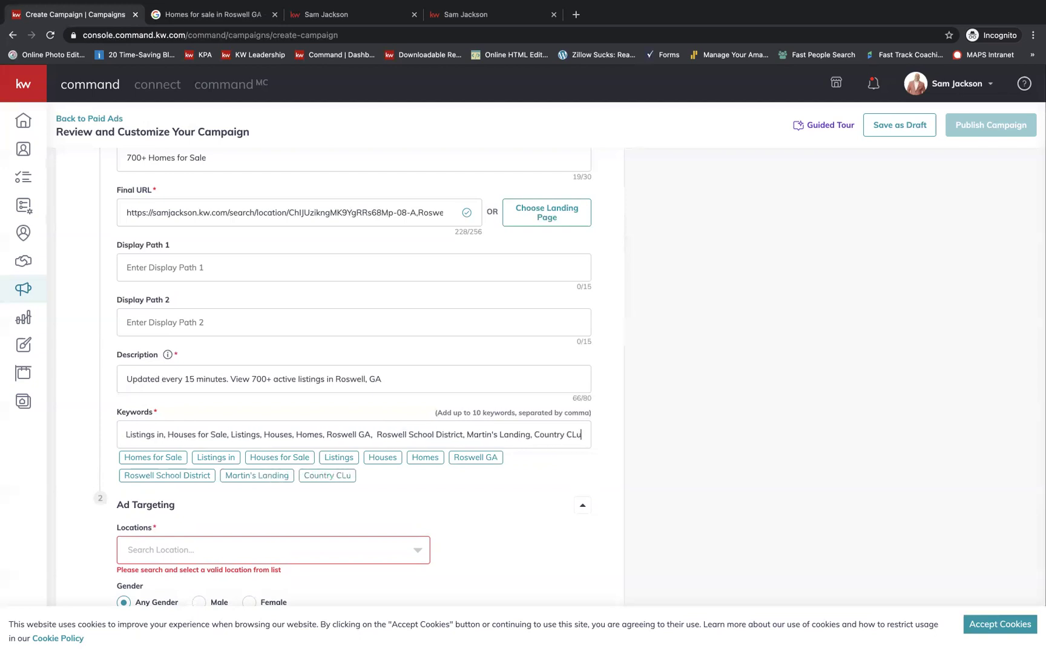
pyautogui.write('ub of')
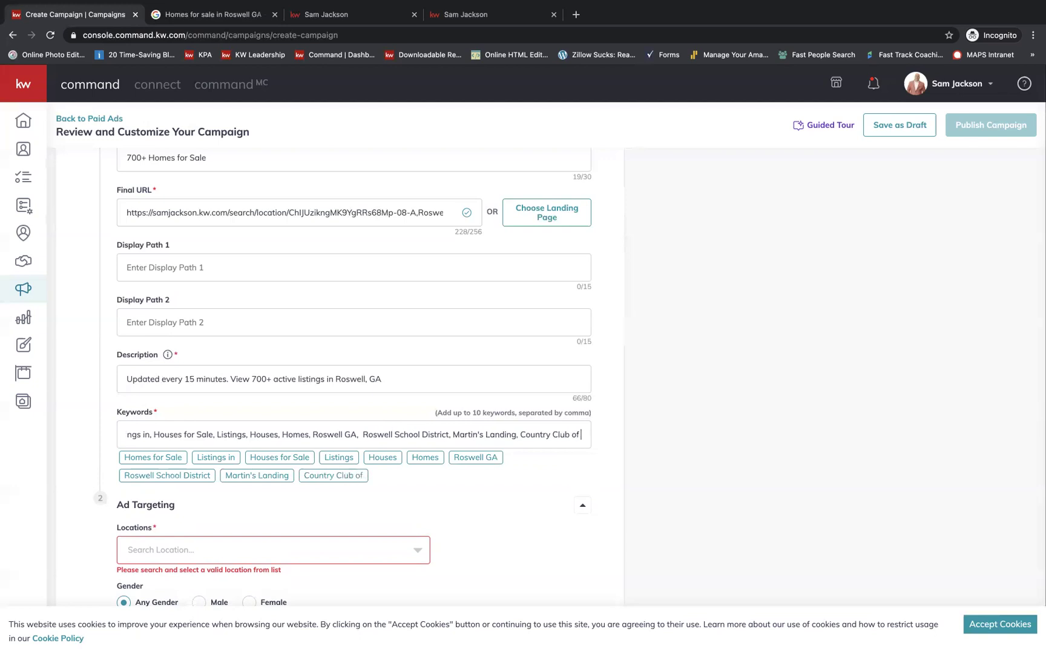
pyautogui.write(' Roswell')
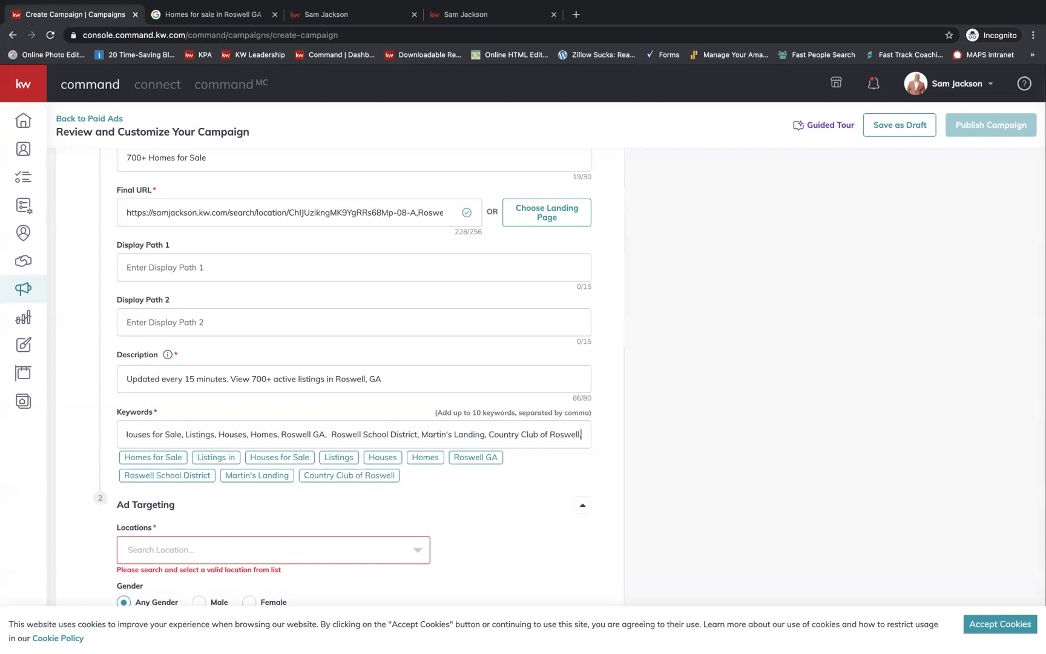
pyautogui.write(', Country Club of')
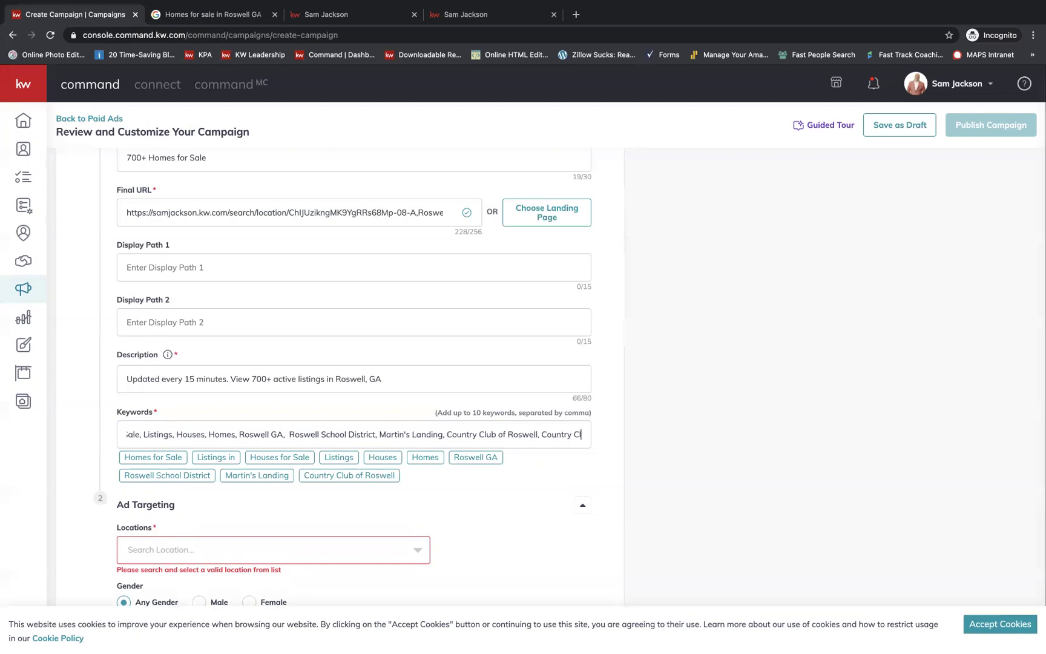
pyautogui.write(' the South')
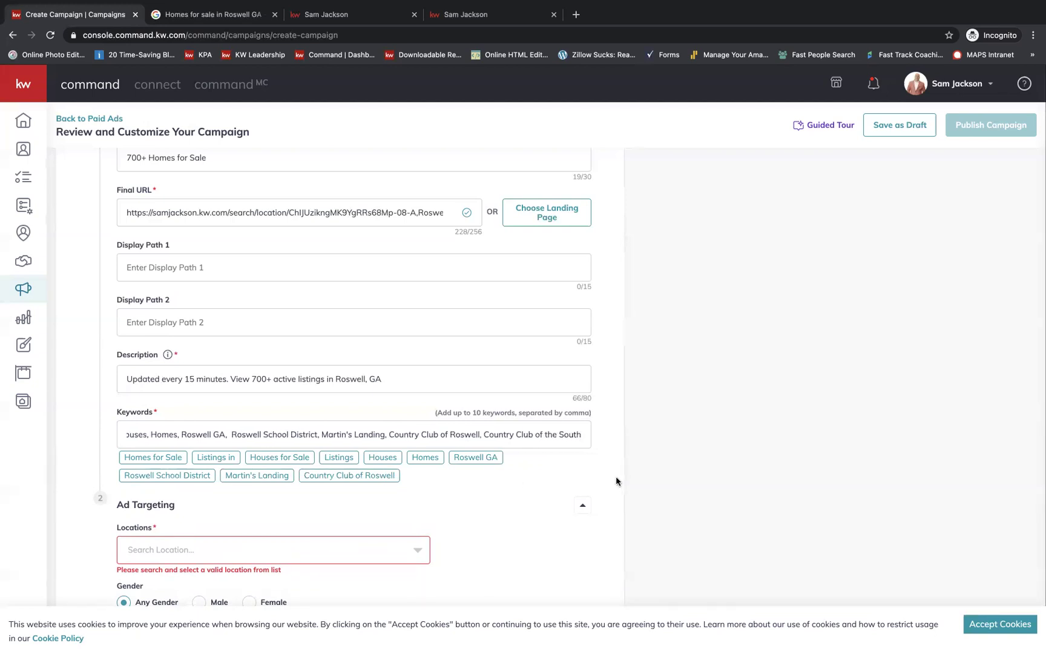
pyautogui.click(645, 478)
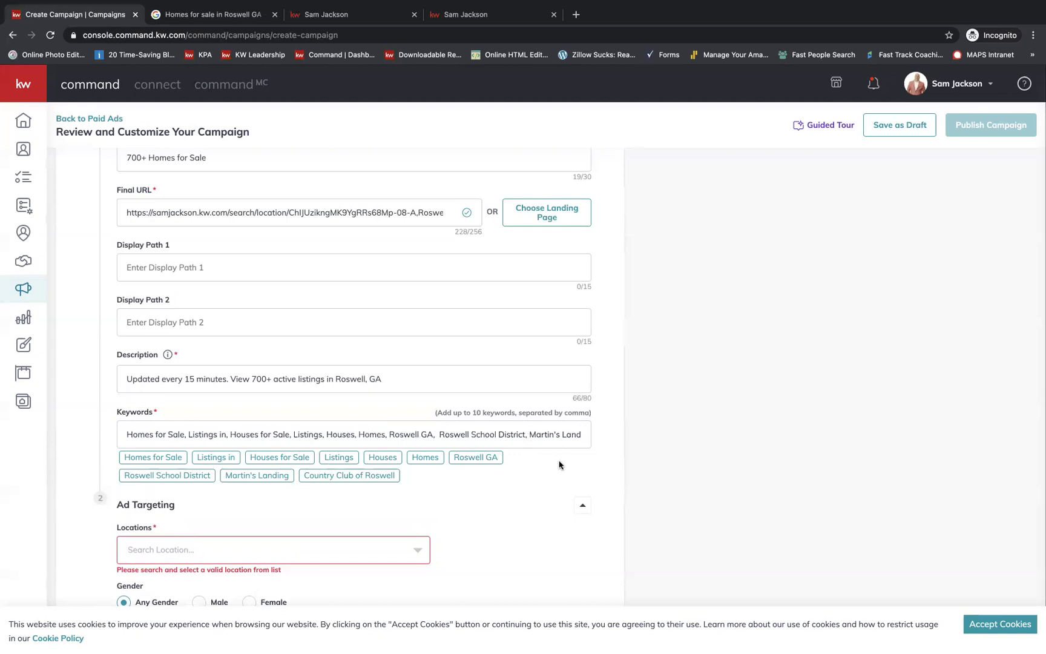
pyautogui.scroll(-1, 559, 465)
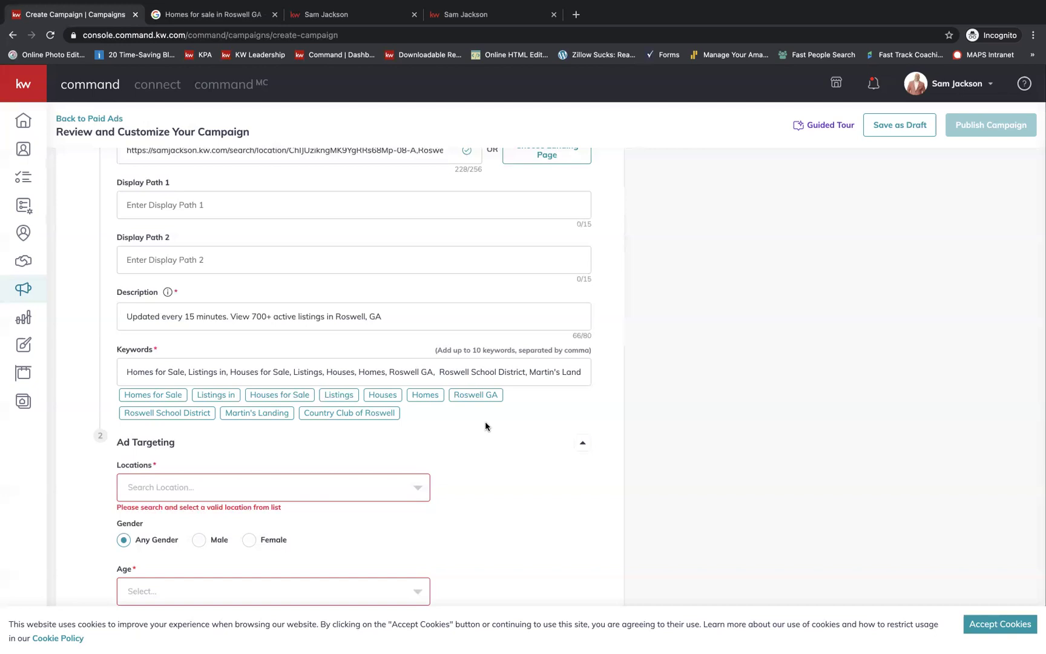
pyautogui.scroll(-1, 485, 430)
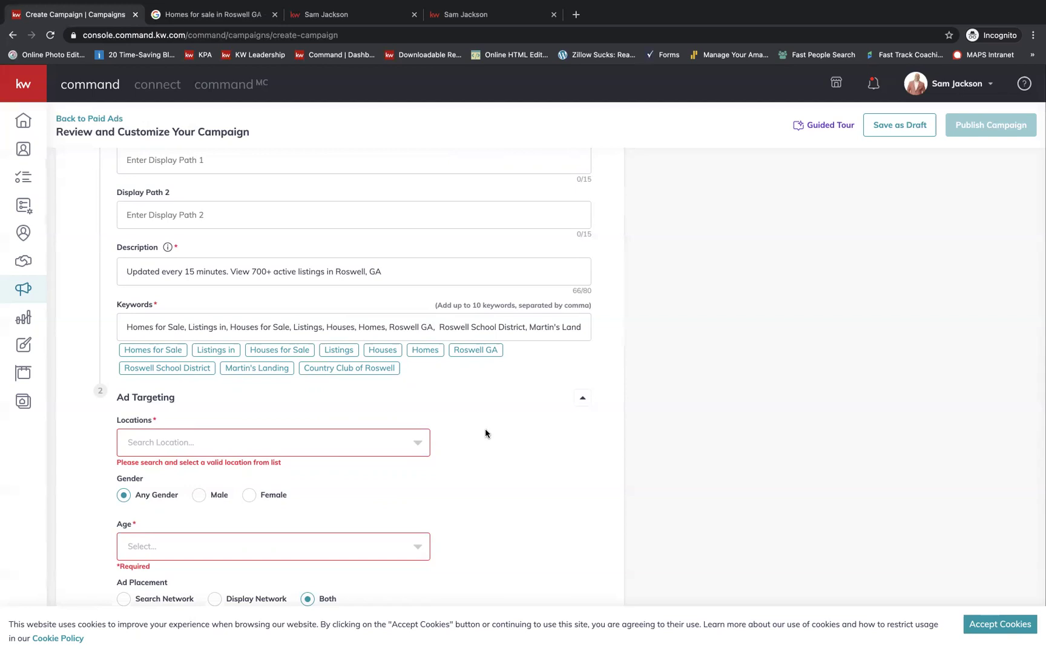
pyautogui.scroll(-1, 485, 428)
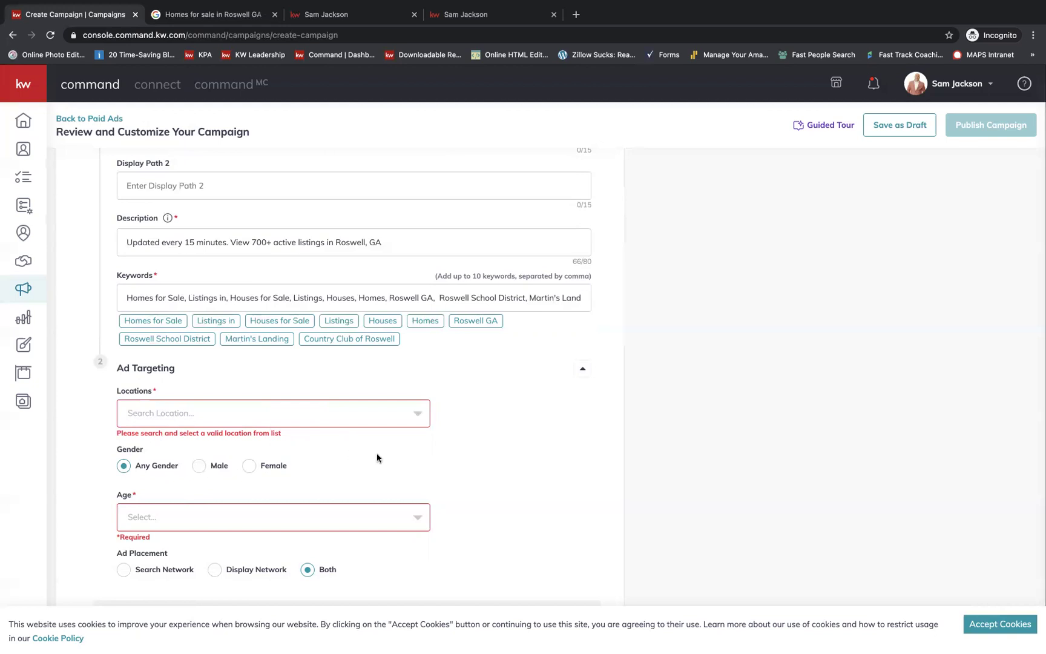
pyautogui.scroll(3, 377, 456)
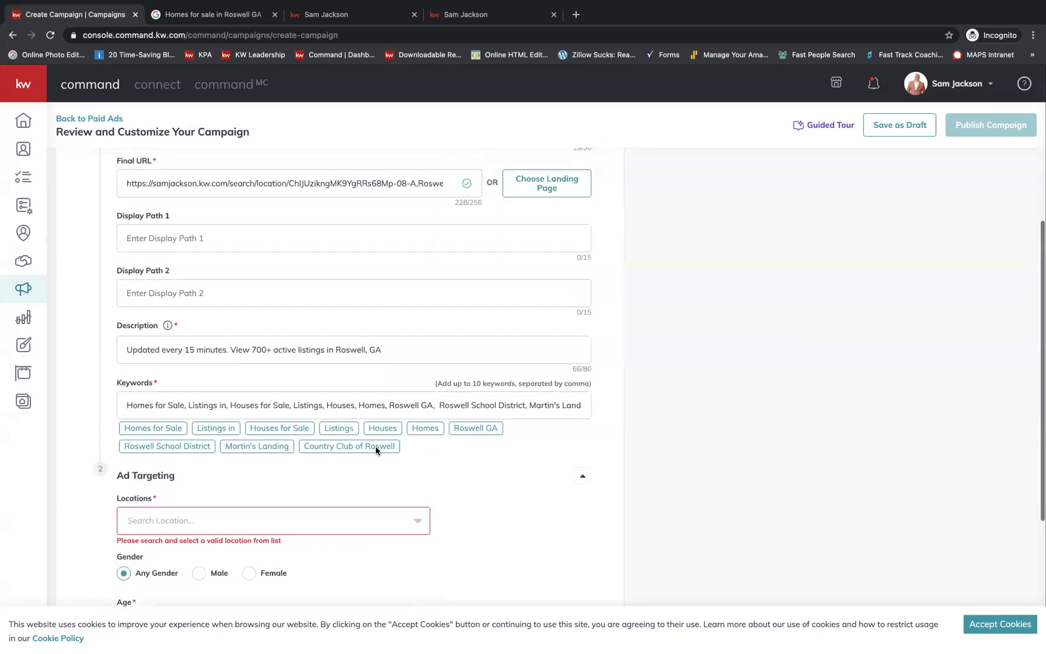
pyautogui.scroll(5, 375, 449)
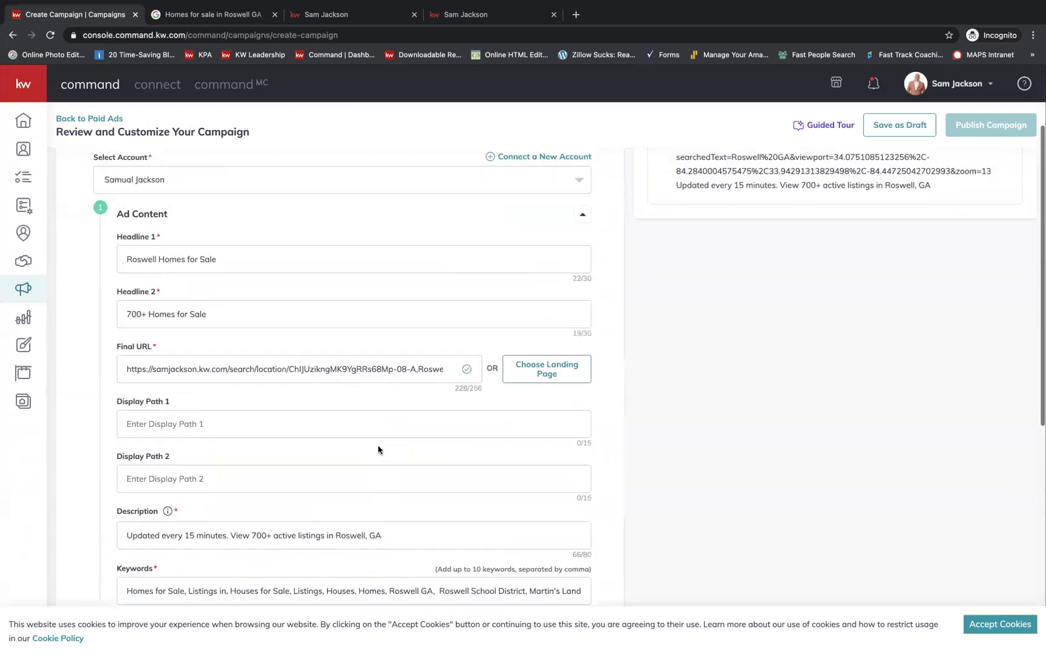
pyautogui.scroll(-3, 379, 448)
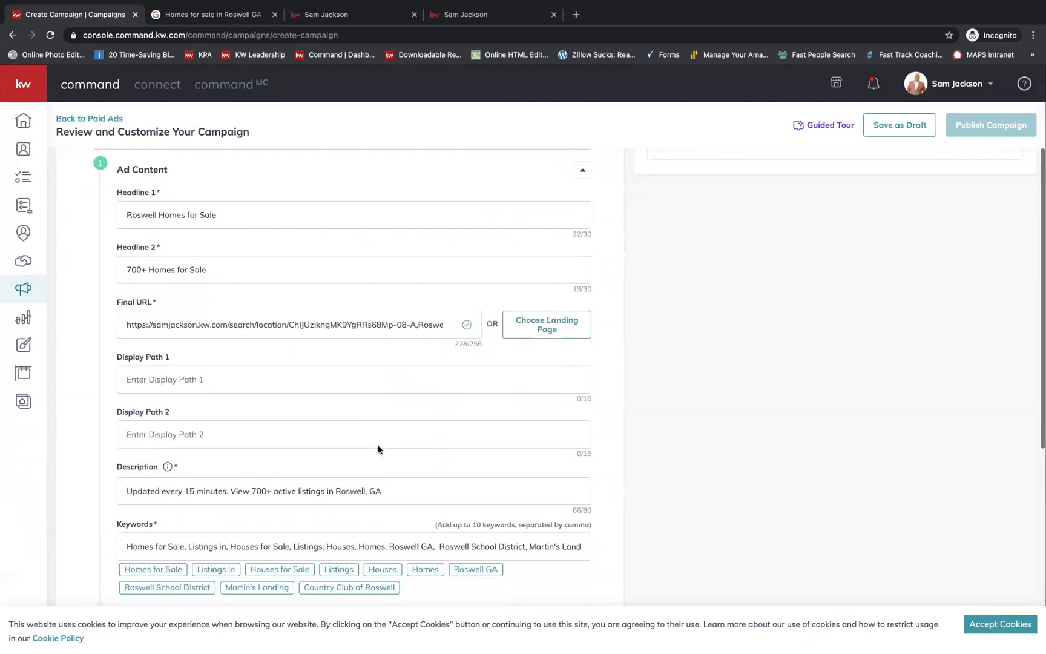
pyautogui.scroll(-1, 378, 449)
pyautogui.scroll(1, 336, 355)
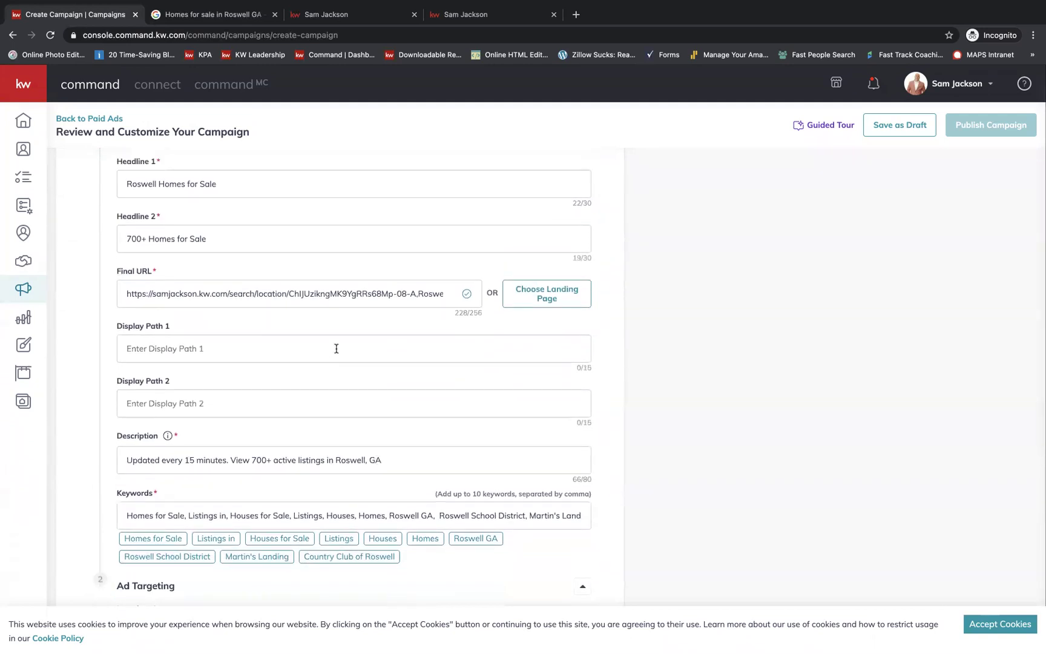
pyautogui.scroll(-1, 336, 349)
pyautogui.scroll(-1, 336, 348)
pyautogui.scroll(1, 336, 350)
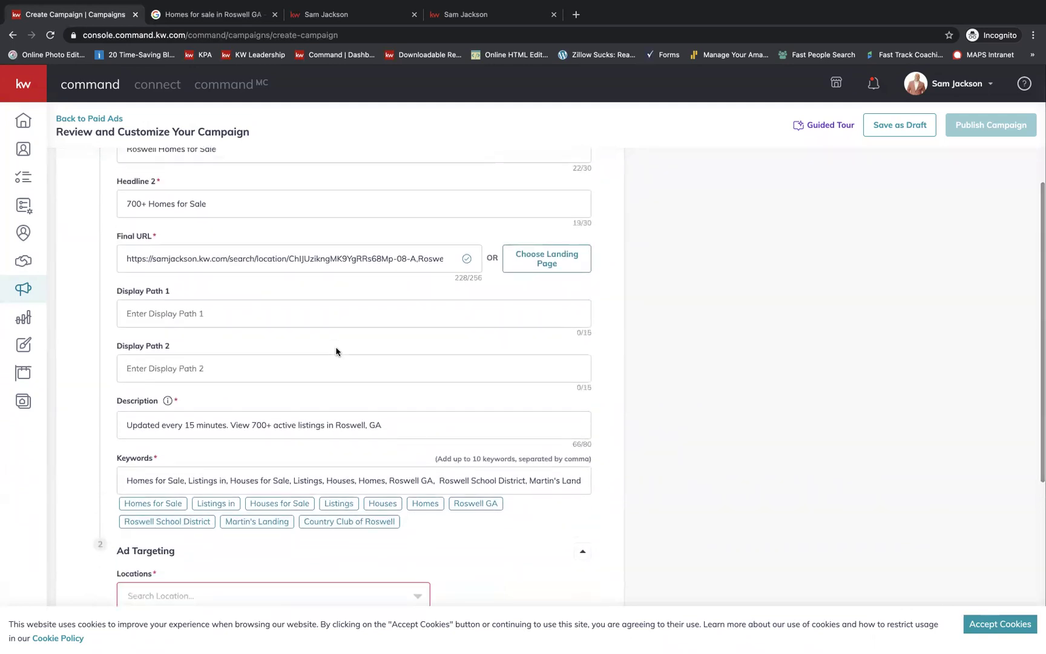
pyautogui.tripleClick(190, 425)
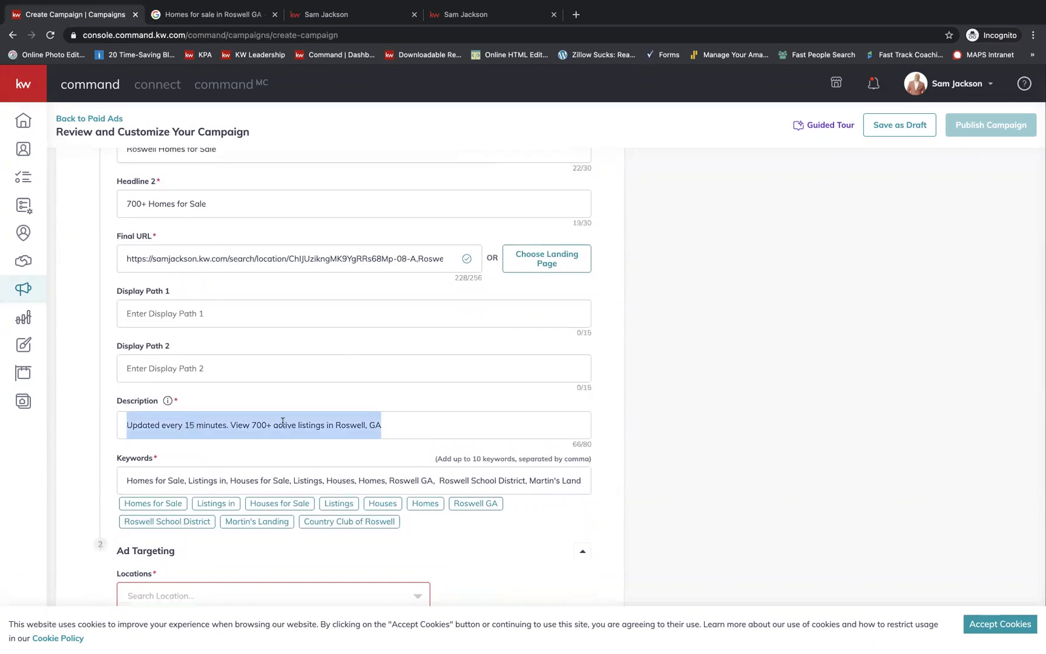
pyautogui.click(661, 429)
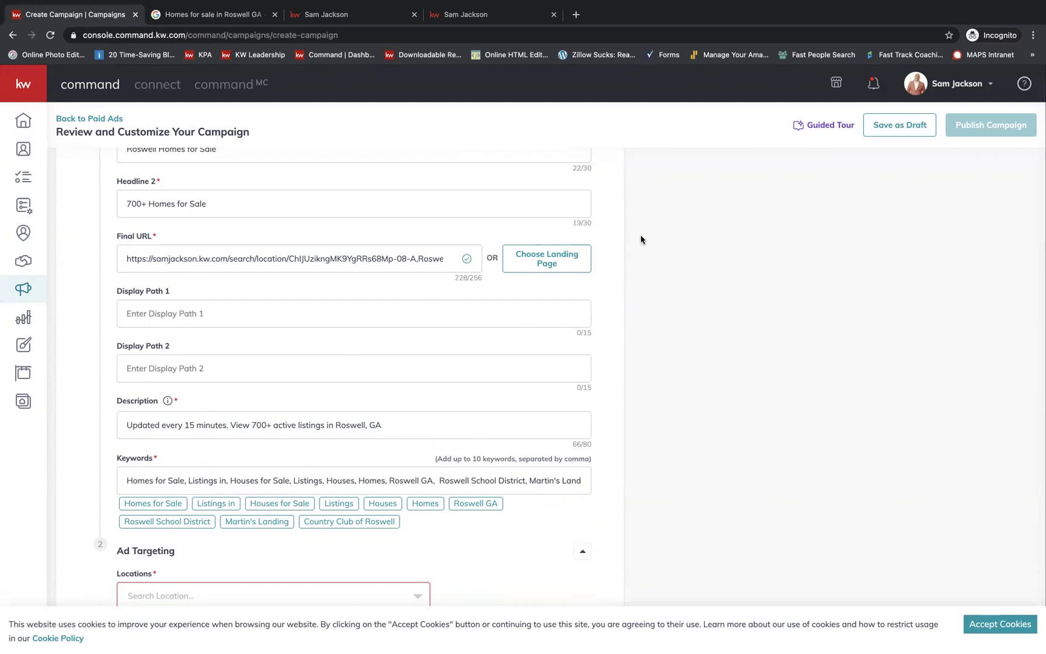
pyautogui.scroll(5, 407, 304)
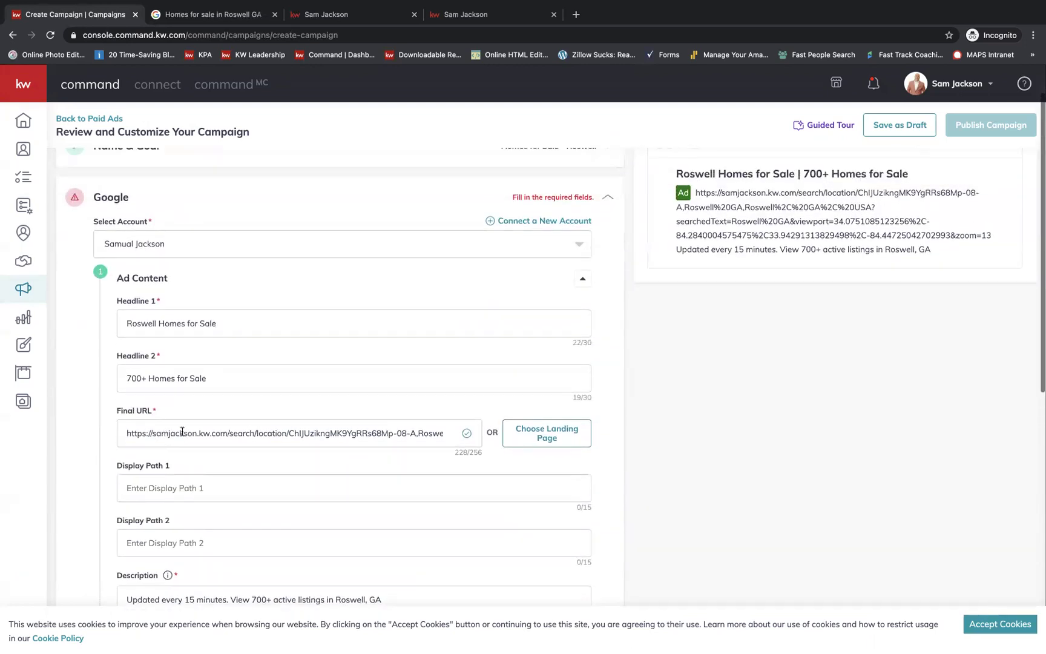
pyautogui.doubleClick(181, 432)
pyautogui.tripleClick(183, 432)
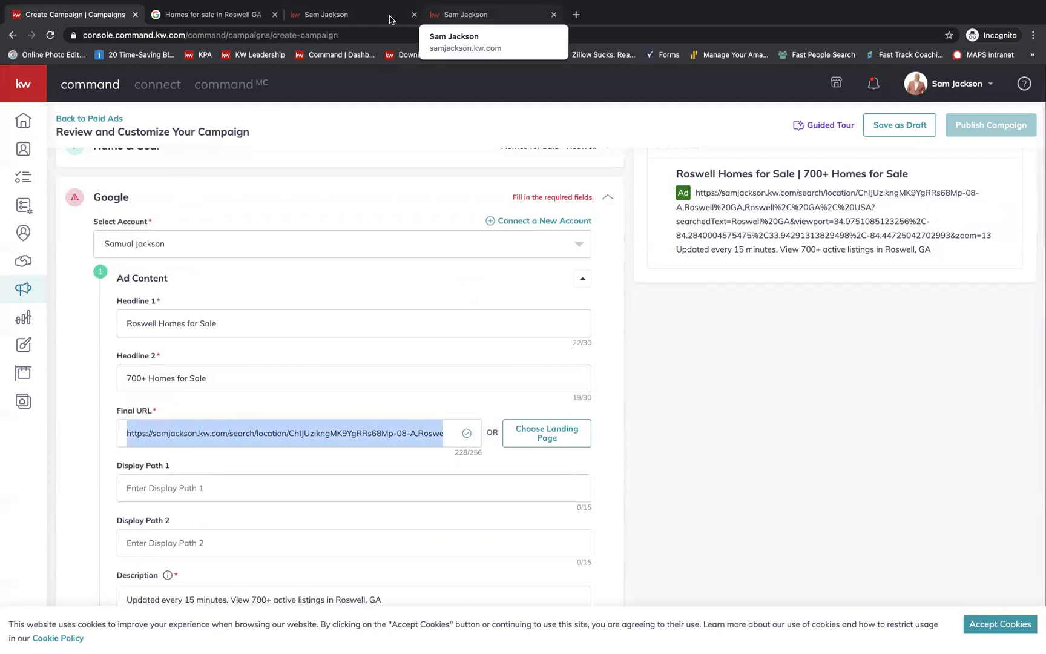
# Check the agent site tabs and review the competing ads in the Roswell homes Google results
pyautogui.click(363, 18)
pyautogui.click(458, 19)
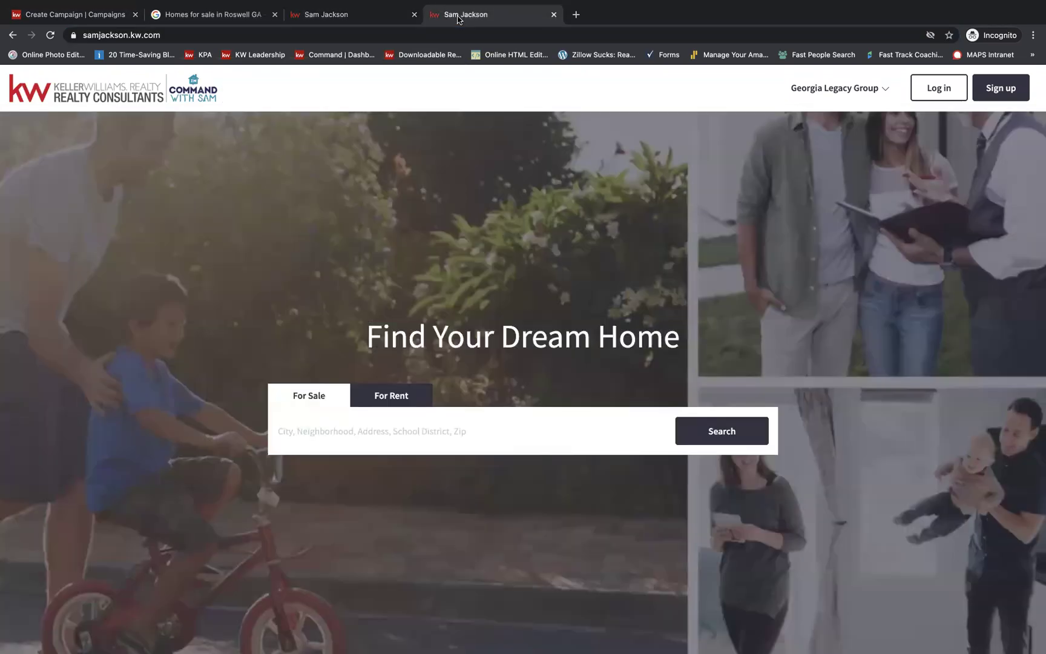
pyautogui.click(209, 16)
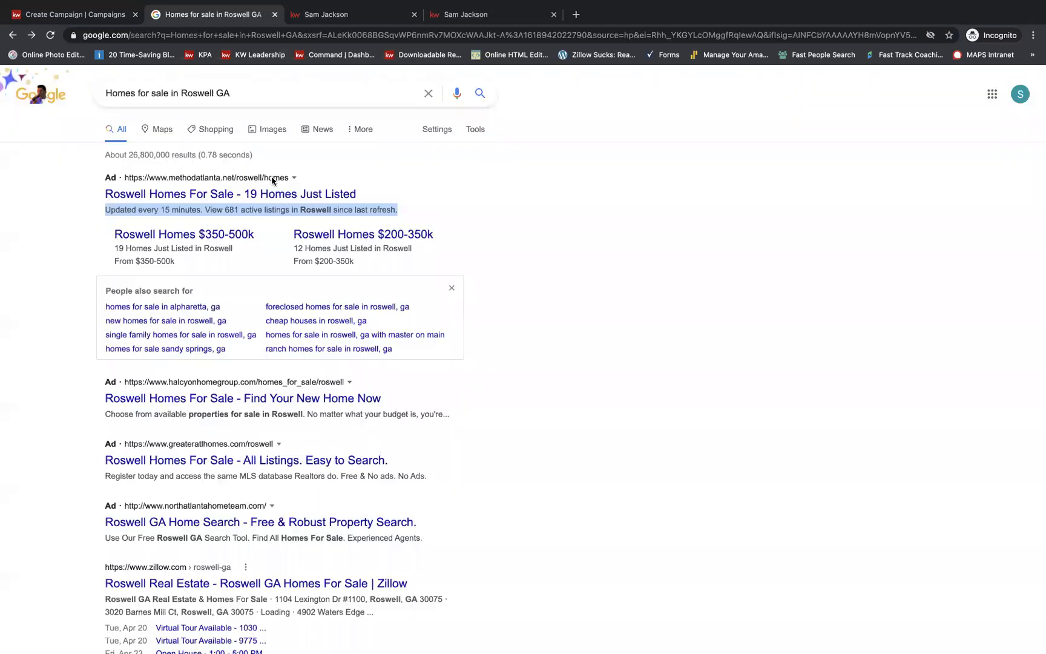
pyautogui.click(72, 198)
pyautogui.scroll(-1, 71, 198)
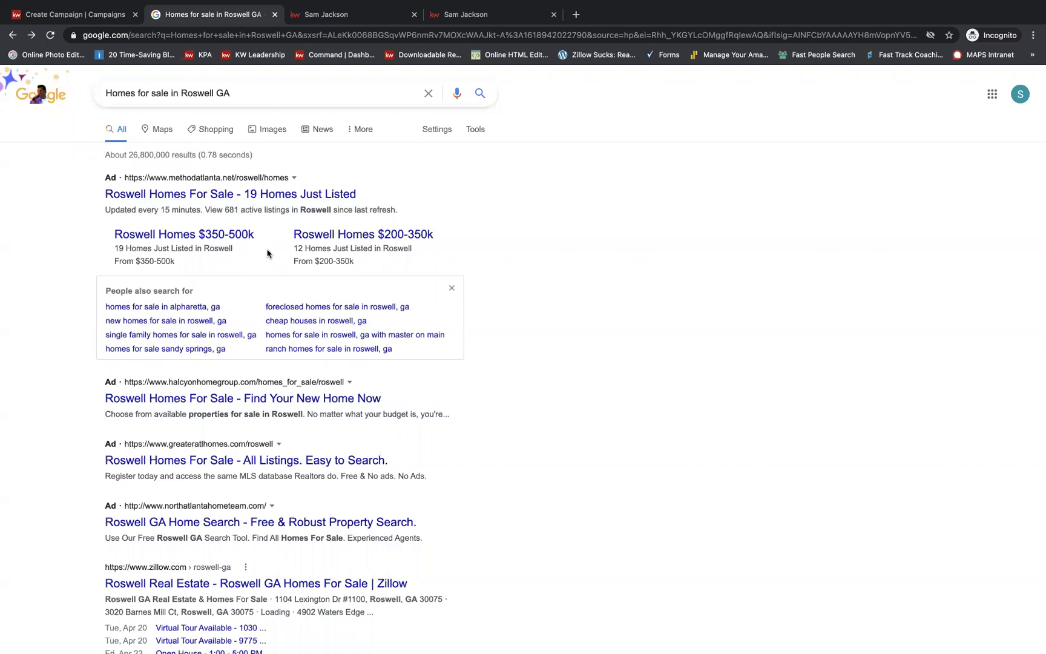
pyautogui.click(366, 17)
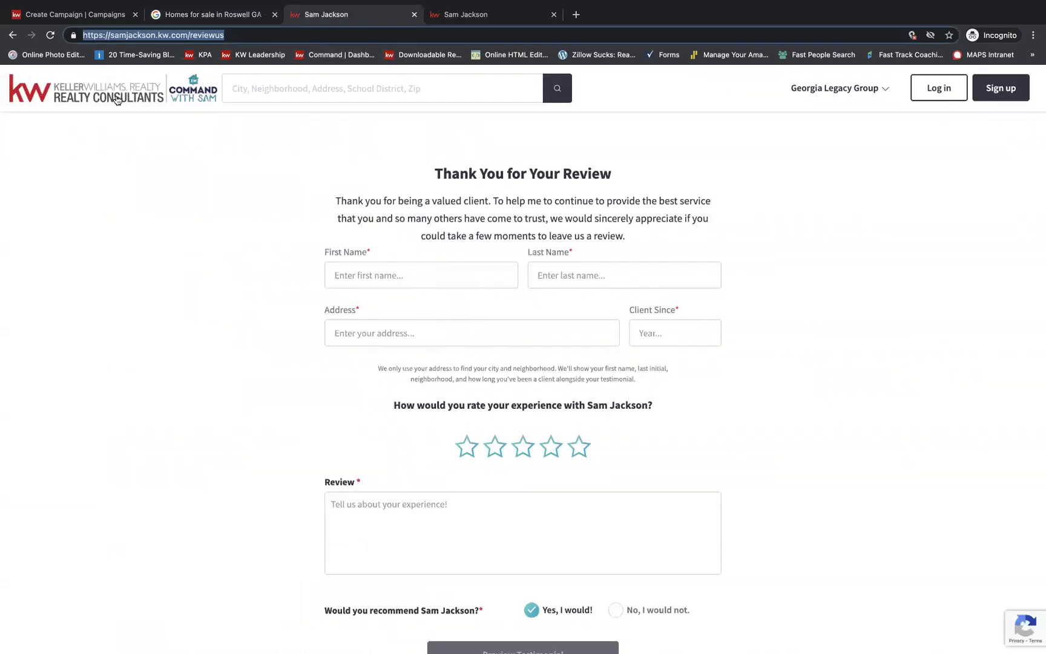
# Search for 'Roswell' listings from the agent website's home page
pyautogui.click(116, 99)
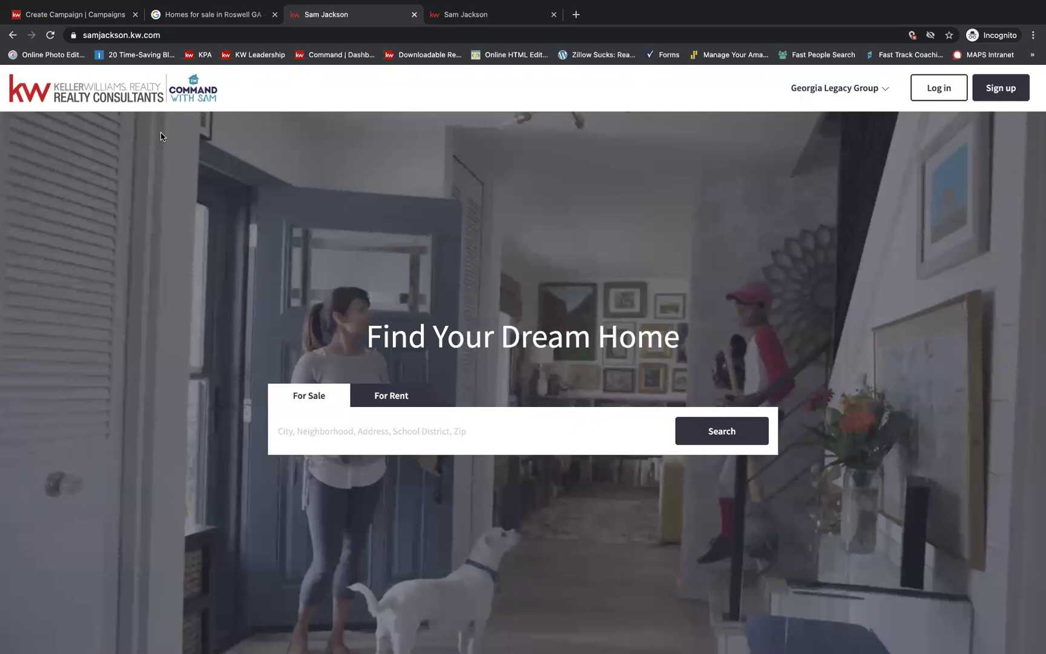
pyautogui.click(156, 35)
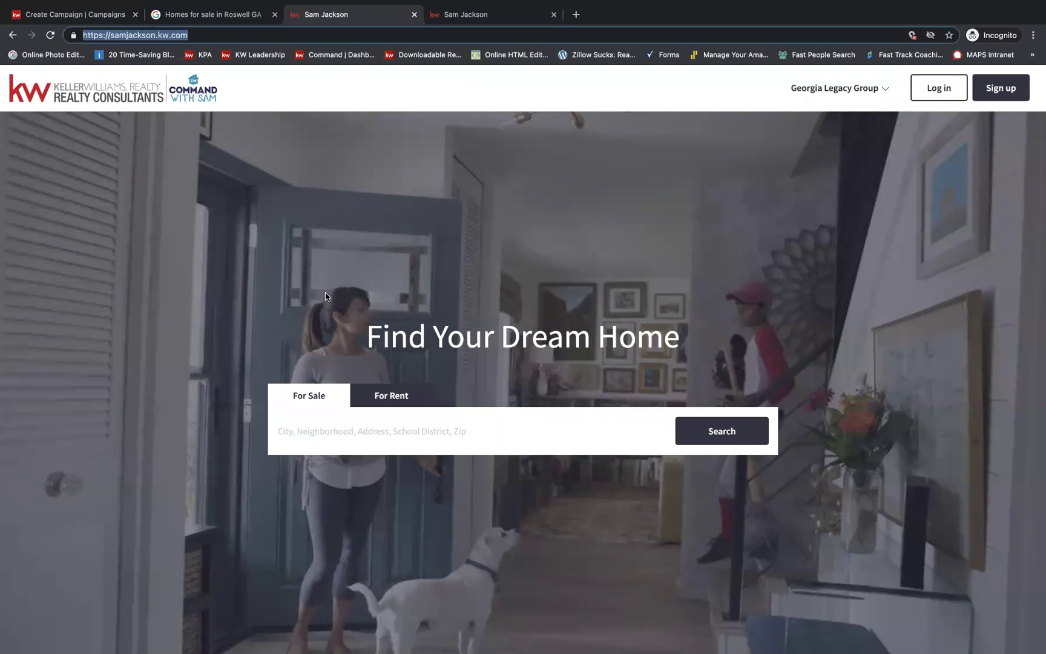
pyautogui.click(389, 427)
pyautogui.write('Rose')
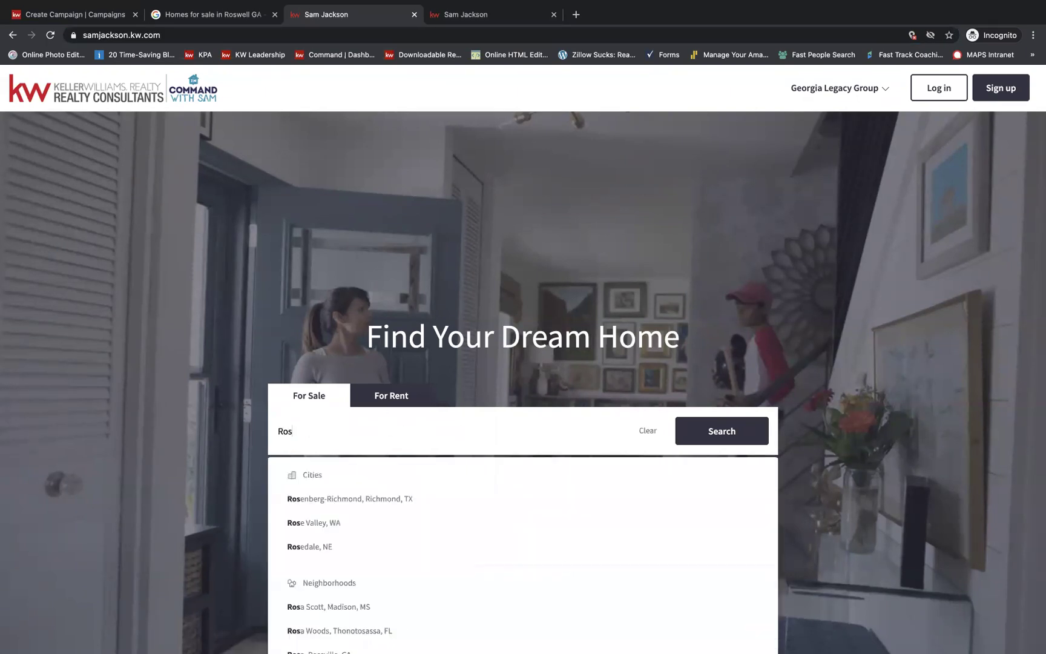
pyautogui.press('BackSpace')
pyautogui.write('well')
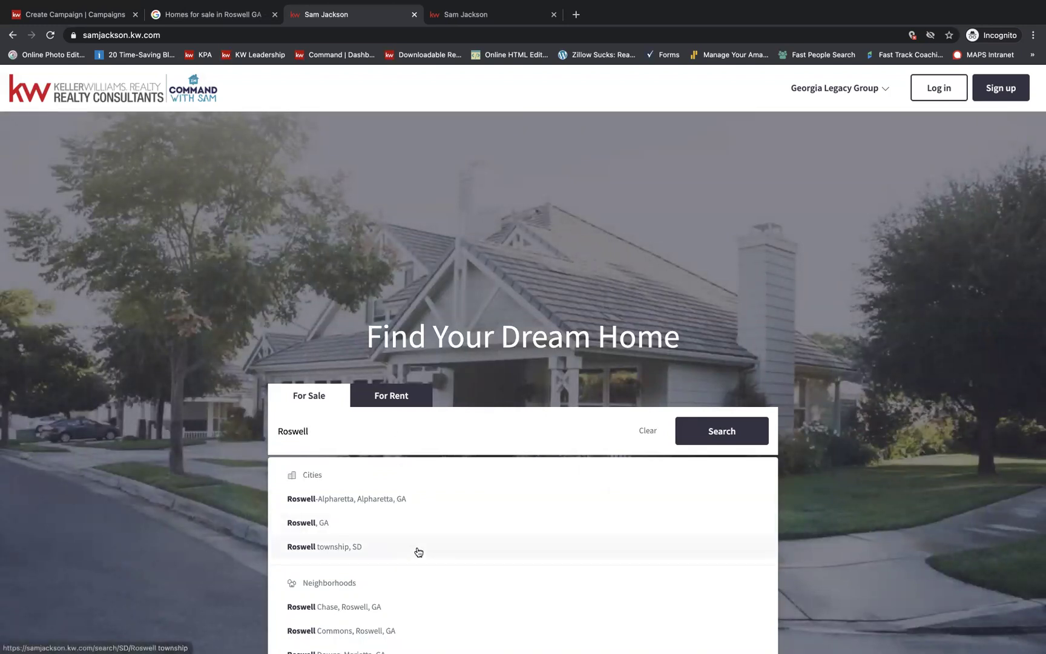
pyautogui.scroll(-1, 488, 532)
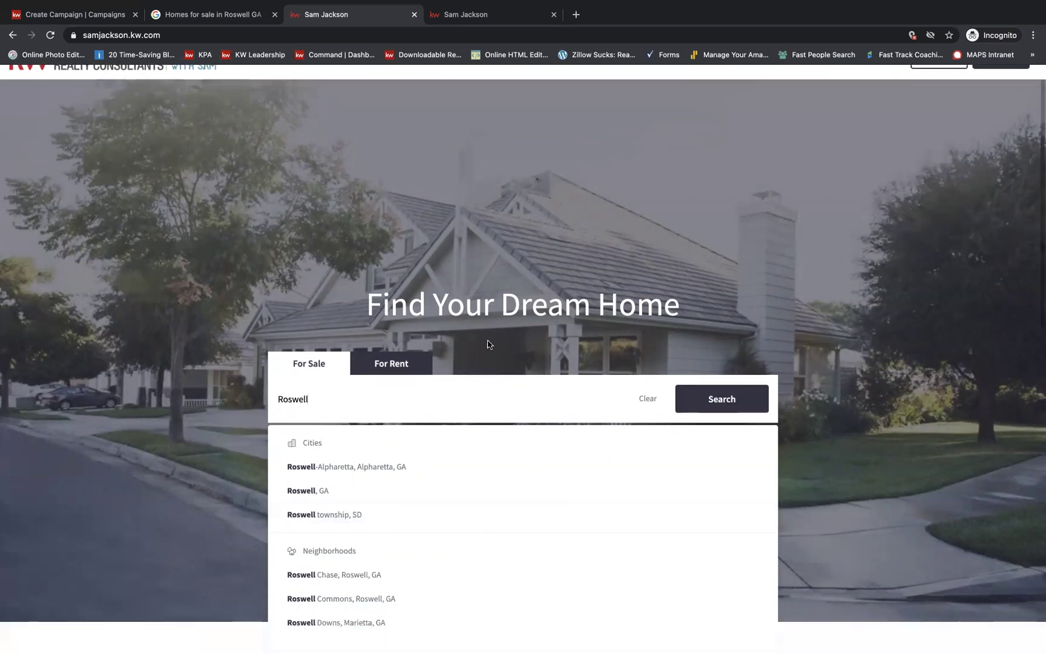
pyautogui.scroll(1, 362, 320)
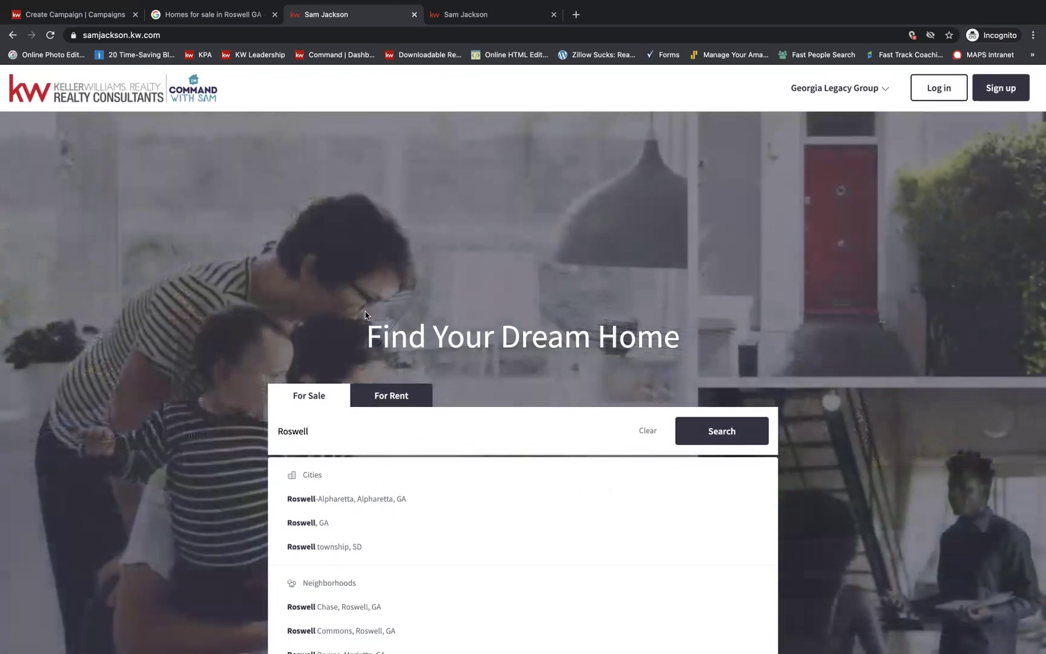
pyautogui.click(745, 430)
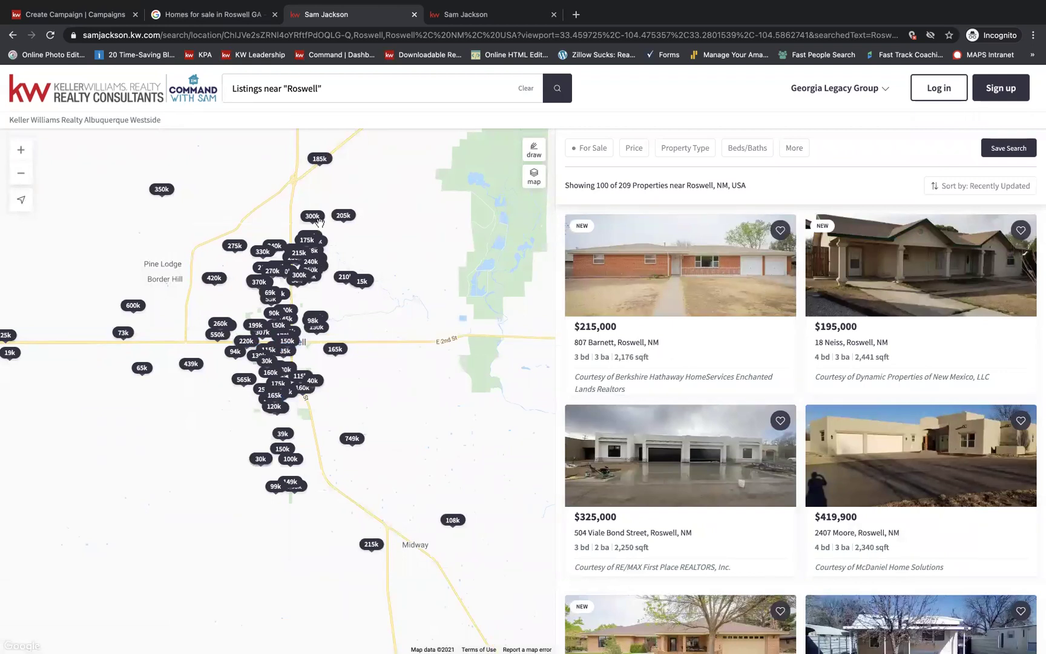
# Pan and zoom the results map from Roswell, New Mexico to Roswell, Georgia
pyautogui.scroll(-3, 374, 350)
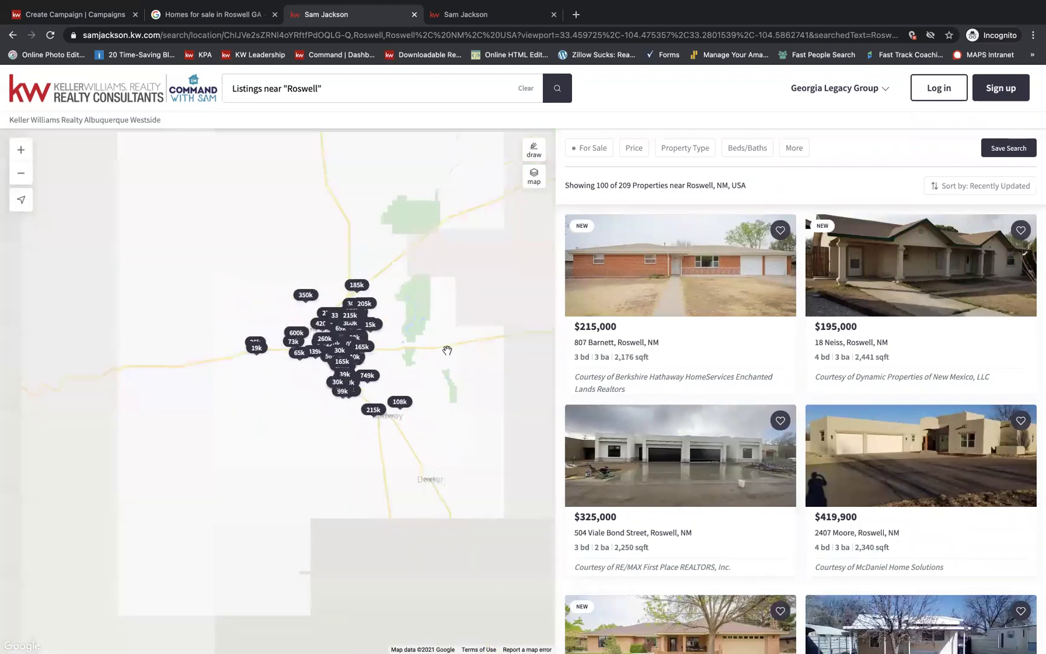
pyautogui.moveTo(477, 356); pyautogui.dragTo(226, 306)
pyautogui.scroll(-3, 381, 350)
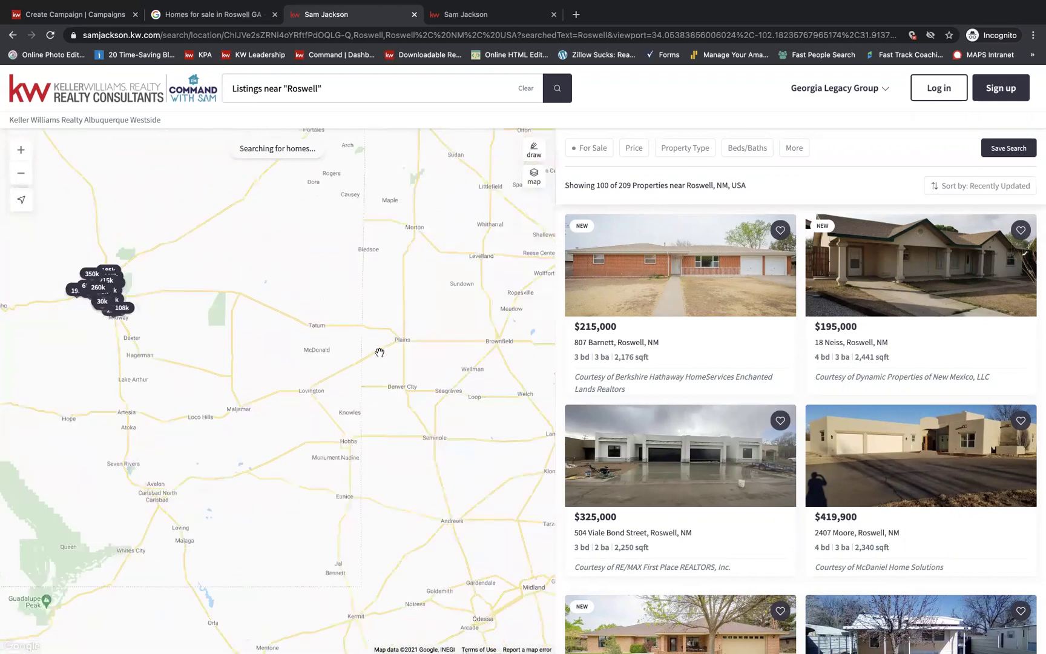
pyautogui.moveTo(448, 369); pyautogui.dragTo(339, 157)
pyautogui.click(404, 35)
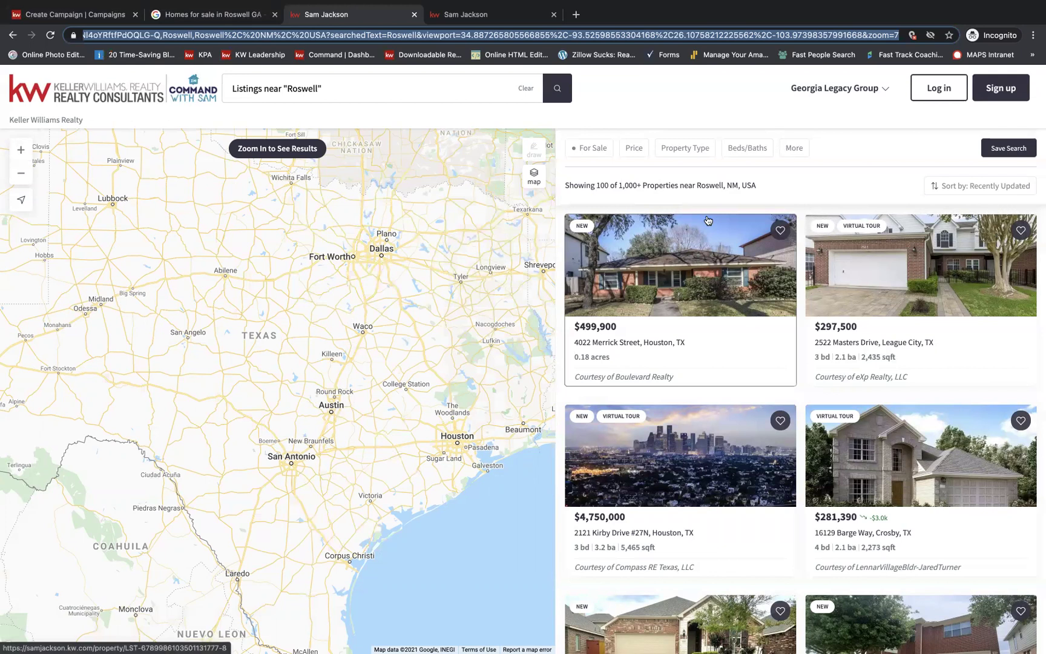
pyautogui.moveTo(452, 400); pyautogui.dragTo(256, 446)
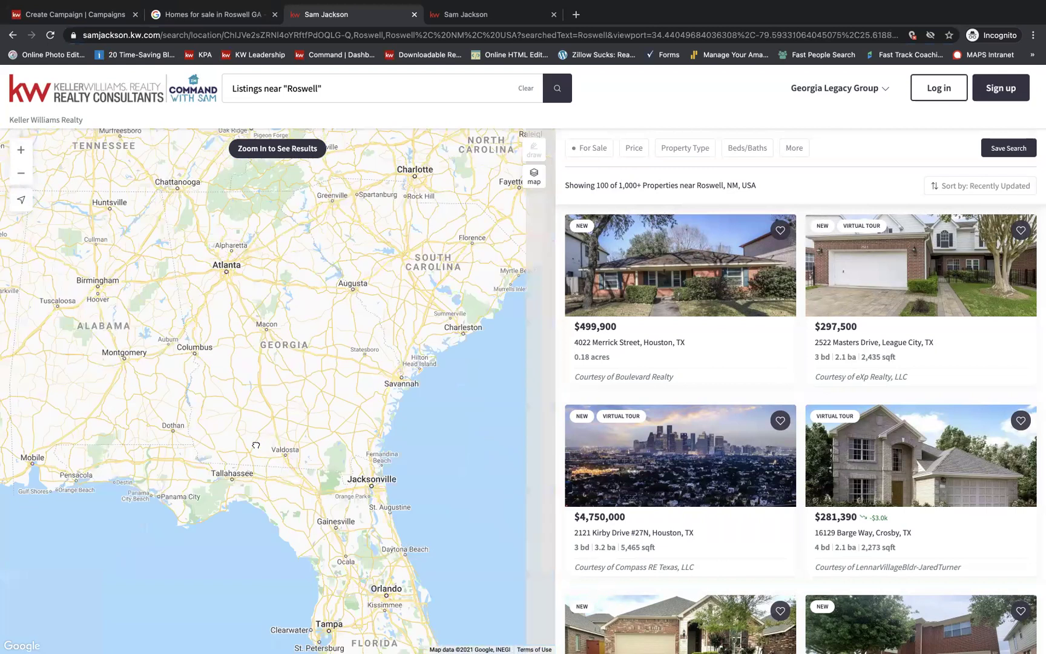
pyautogui.scroll(5, 274, 324)
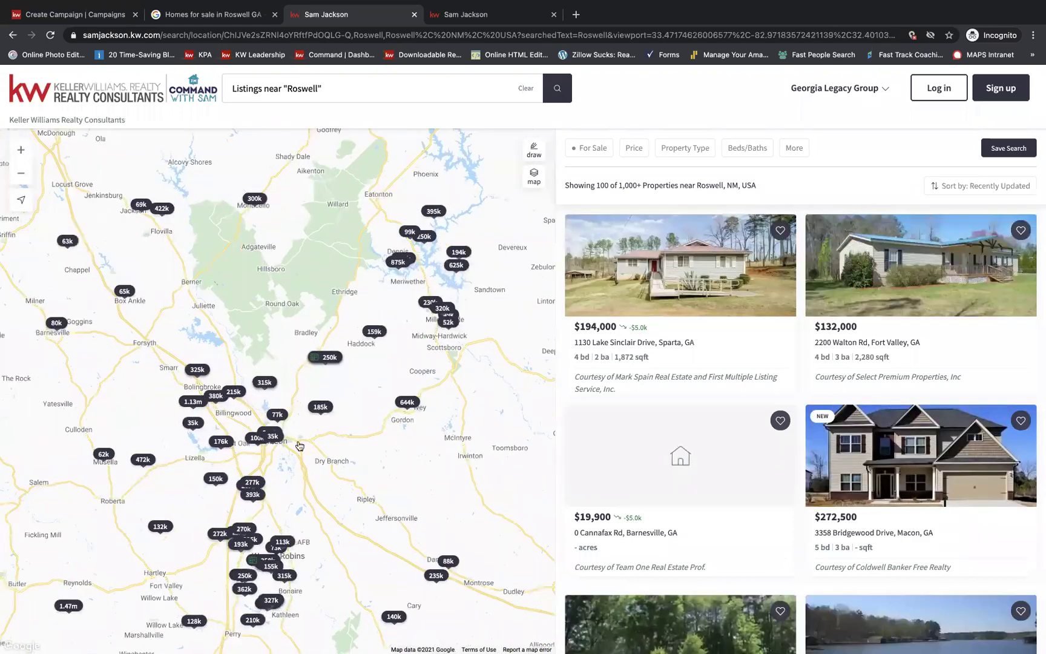
pyautogui.scroll(-2, 325, 320)
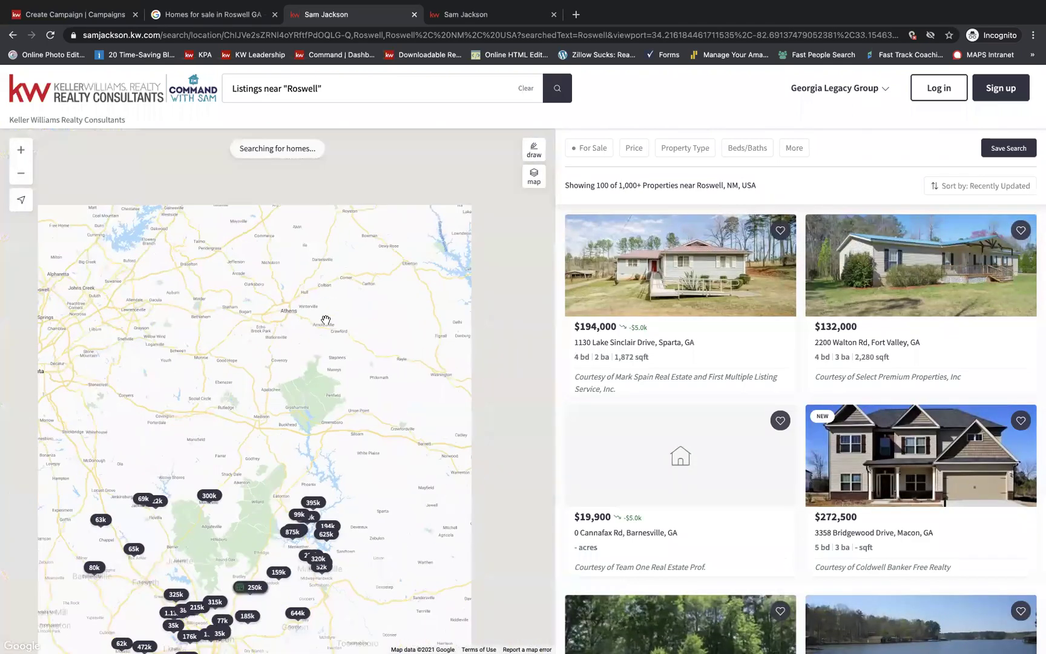
pyautogui.moveTo(326, 320); pyautogui.dragTo(436, 502)
pyautogui.moveTo(210, 416); pyautogui.dragTo(313, 344)
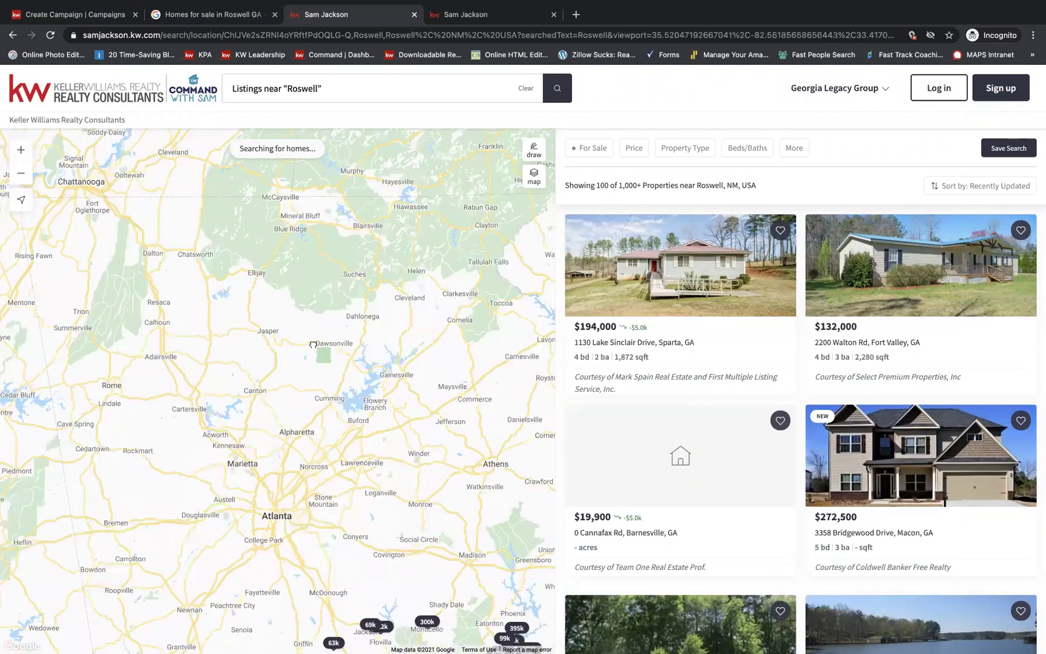
pyautogui.scroll(4, 292, 448)
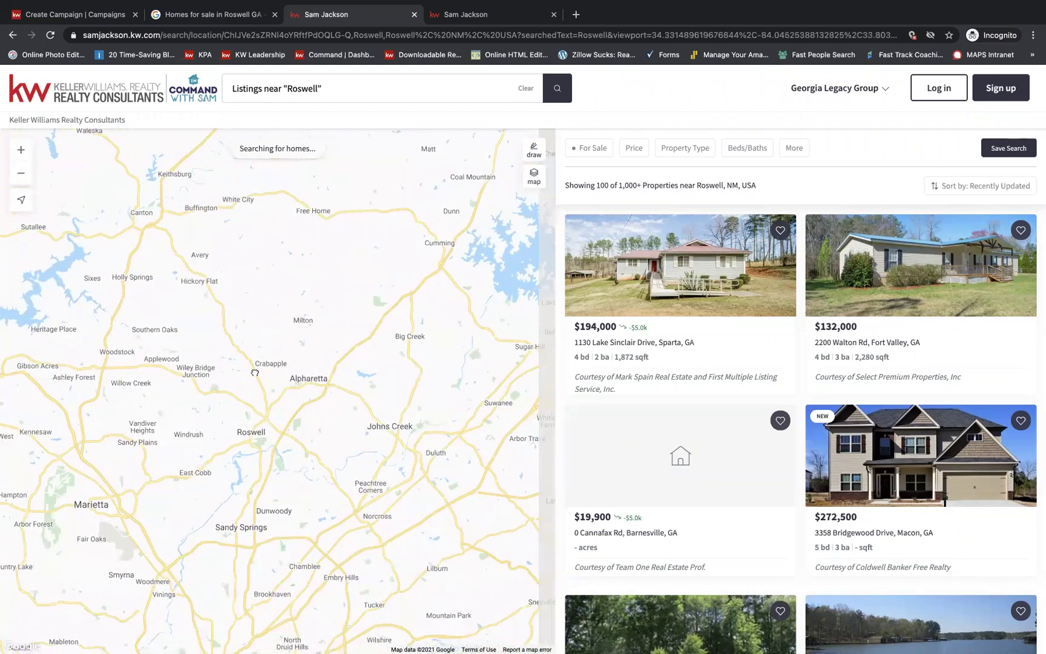
pyautogui.scroll(2, 260, 389)
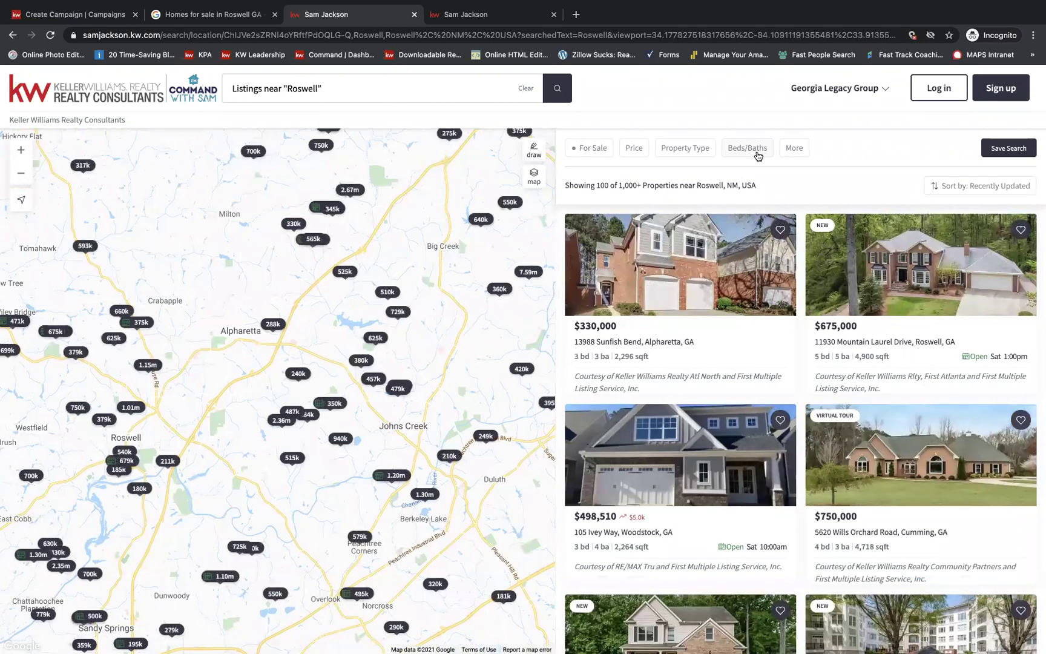
# Turn on the Open House Only filter, leaving 34 properties, and recenter the map on Roswell
pyautogui.click(794, 150)
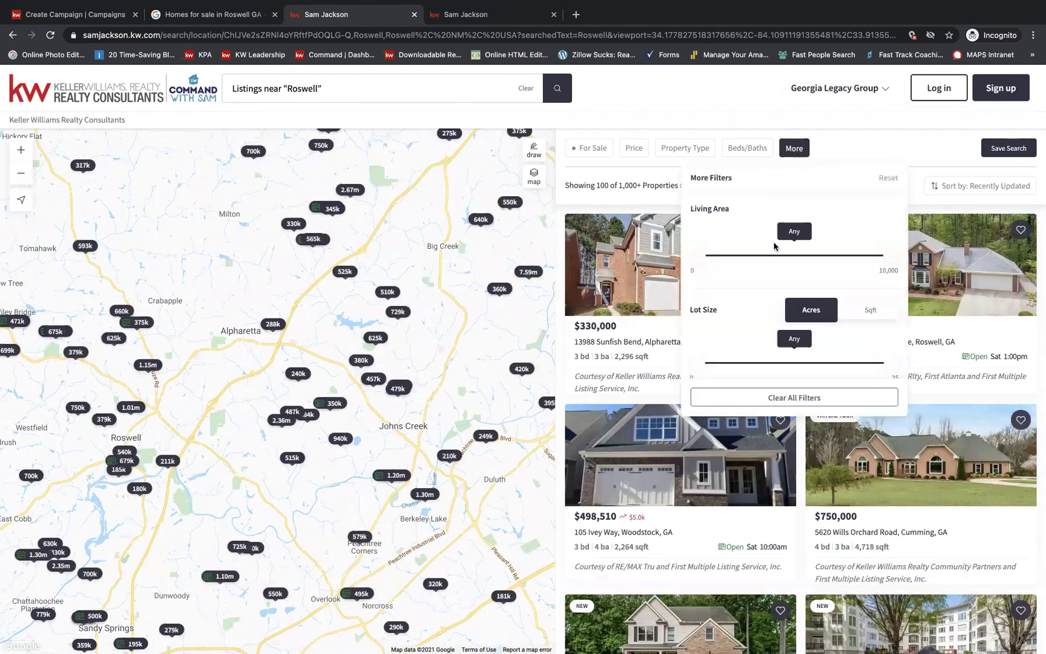
pyautogui.scroll(-5, 771, 245)
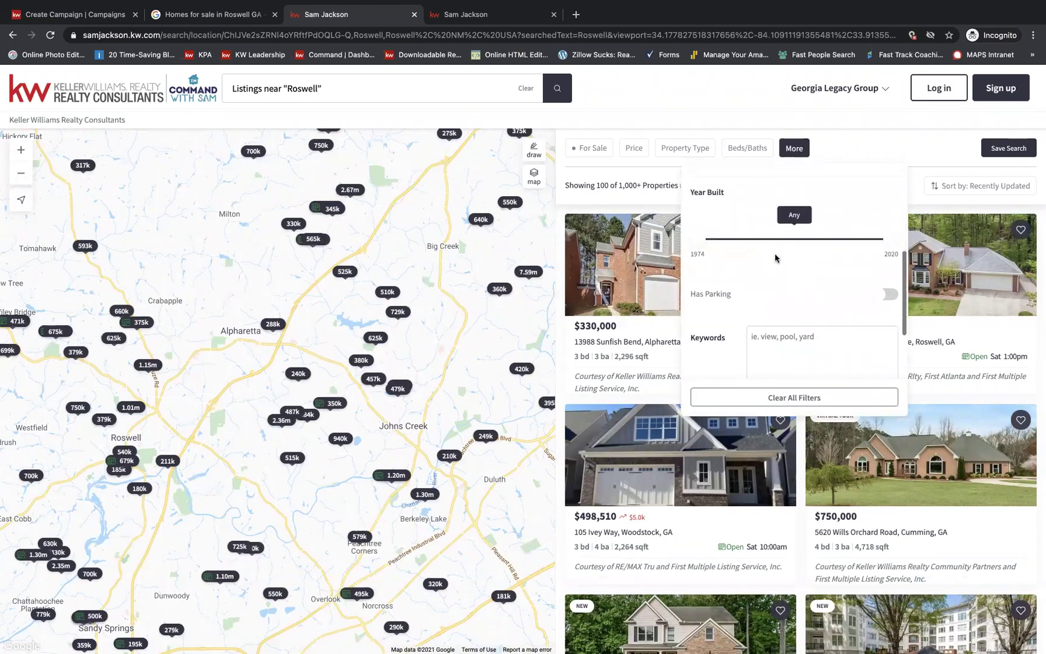
pyautogui.scroll(-1, 781, 259)
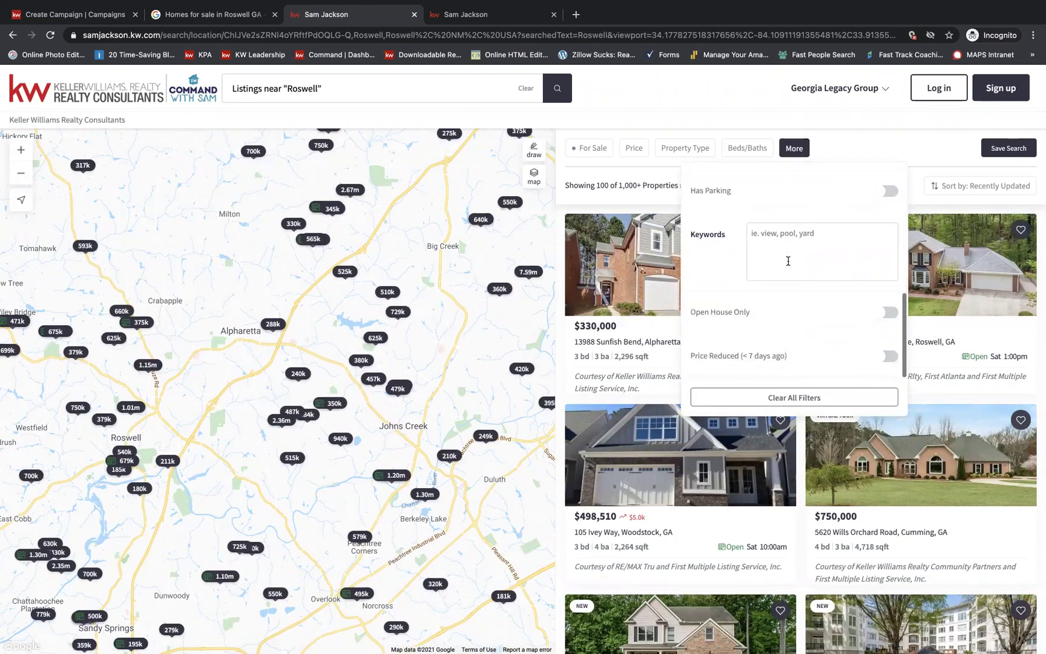
pyautogui.click(881, 314)
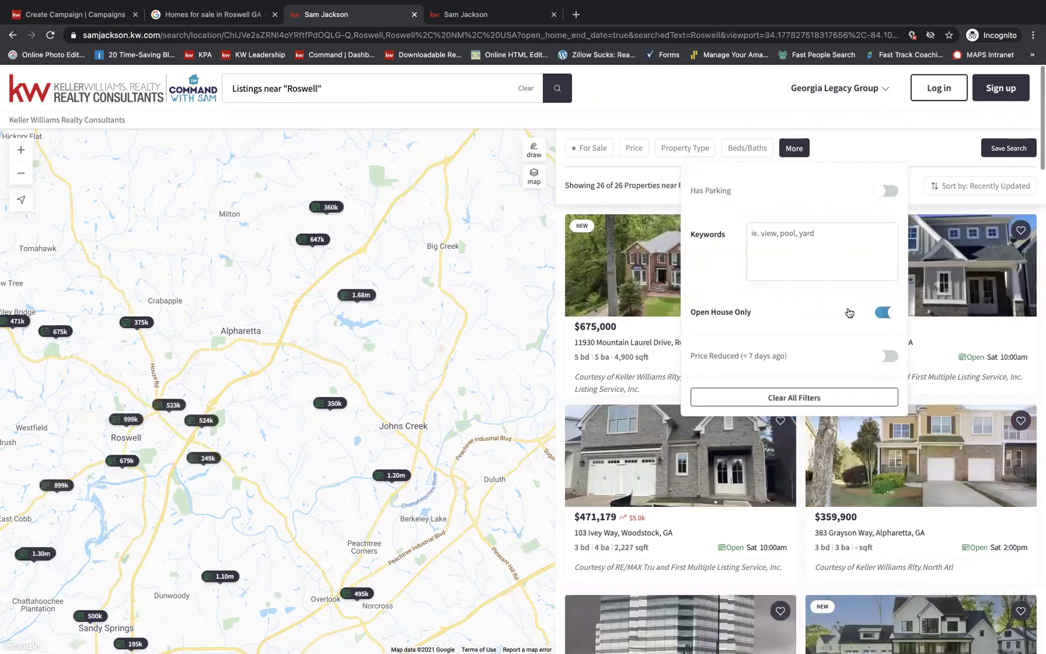
pyautogui.click(888, 153)
pyautogui.tripleClick(601, 193)
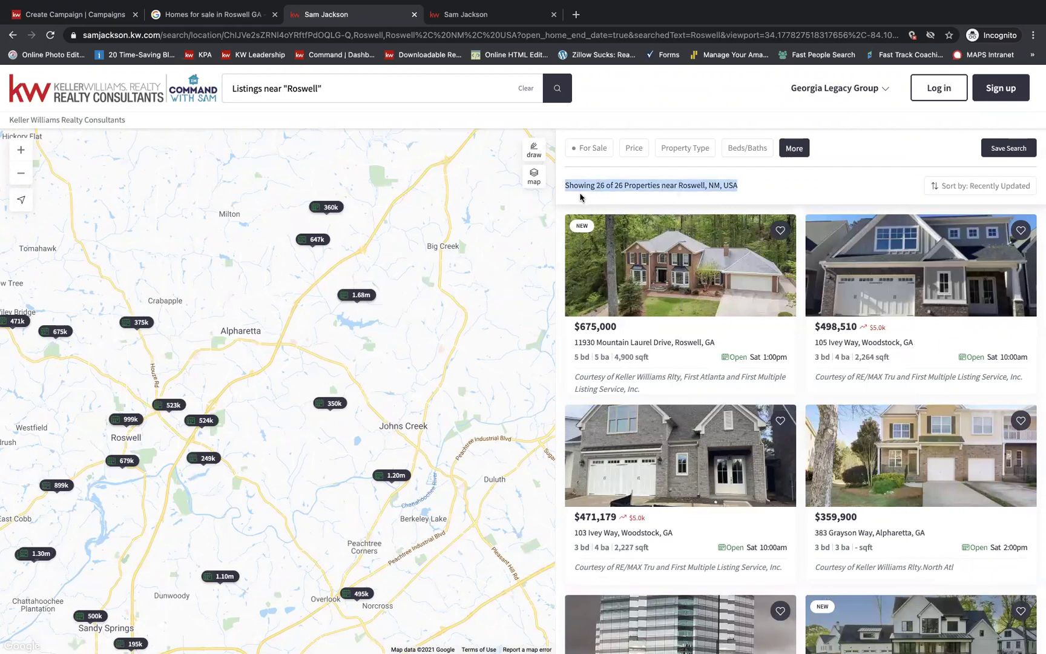
pyautogui.moveTo(292, 306); pyautogui.dragTo(366, 257)
pyautogui.click(313, 39)
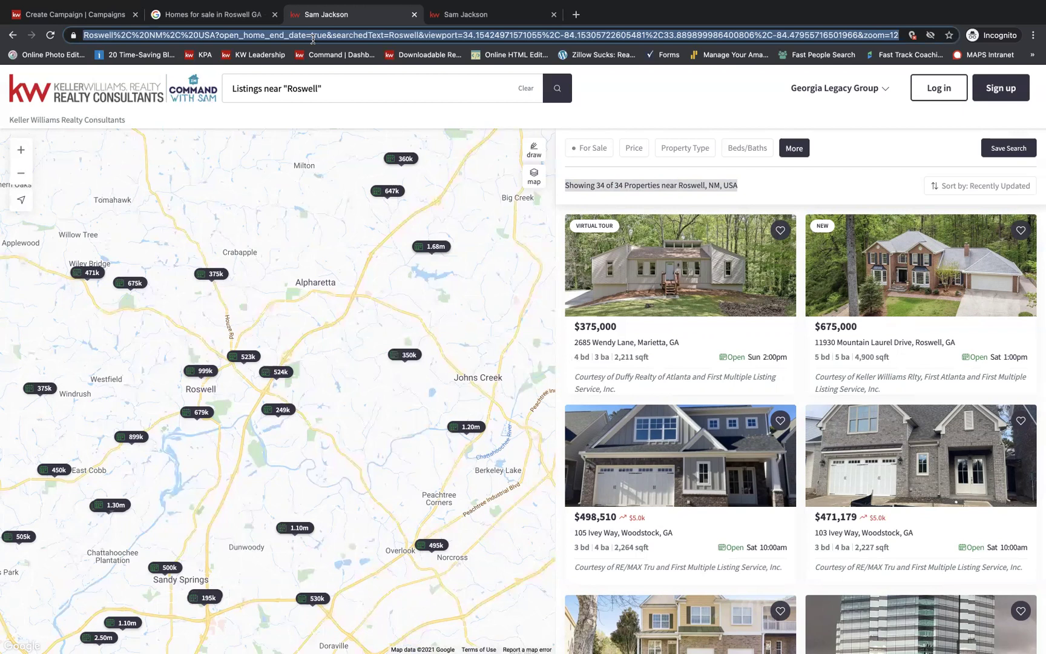
# Go back to the Create Campaign tab, scroll to Ad Targeting and start a Locations search
pyautogui.click(77, 15)
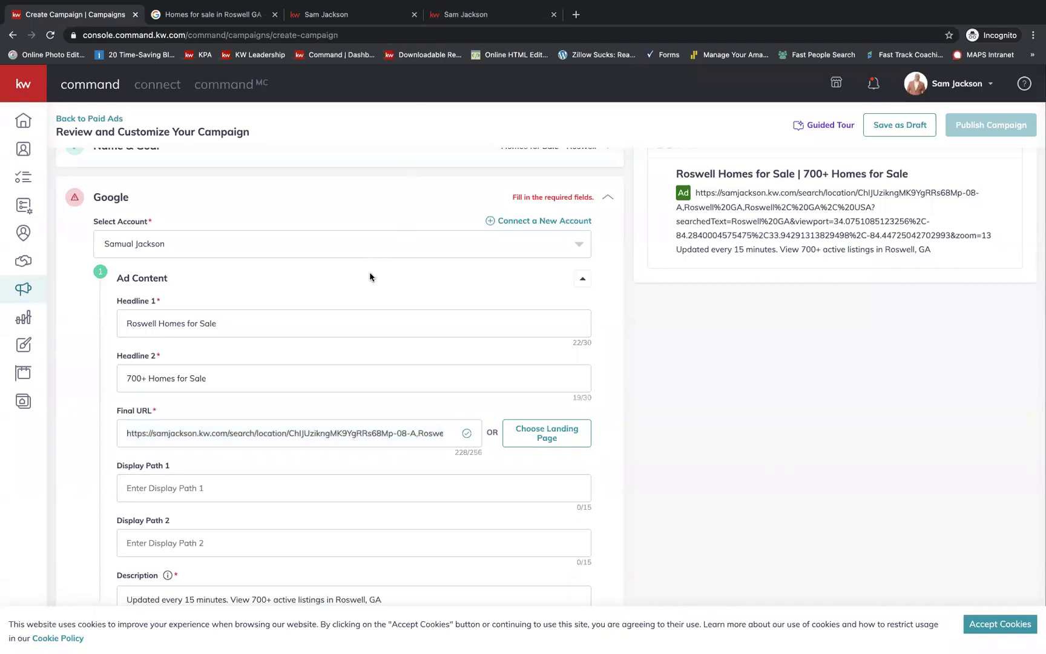
pyautogui.scroll(-1, 373, 280)
pyautogui.scroll(-7, 373, 280)
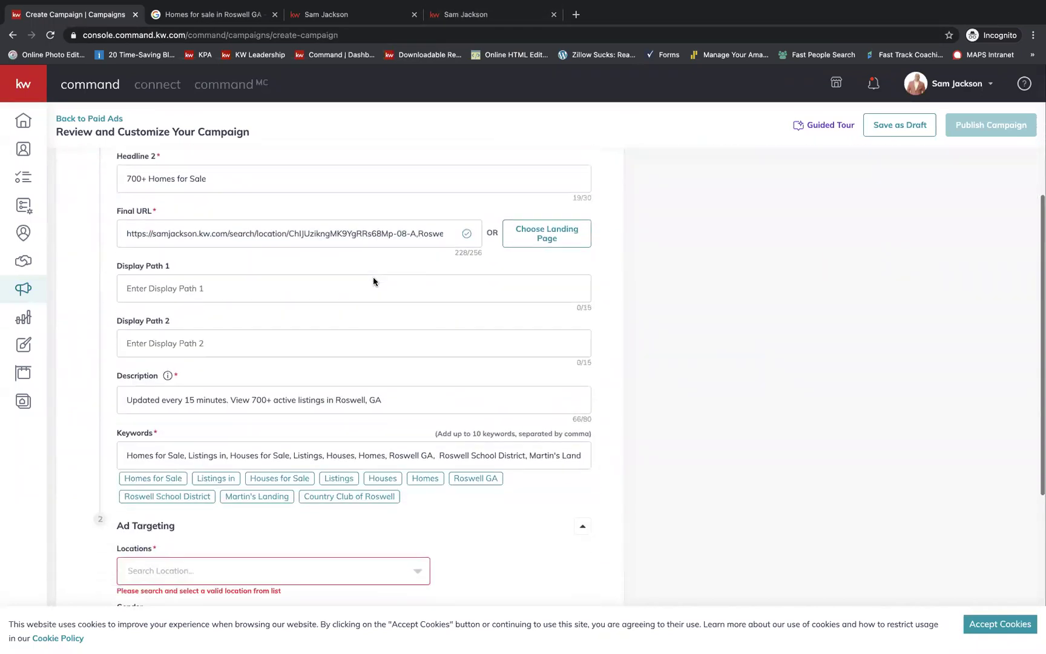
pyautogui.scroll(-2, 373, 276)
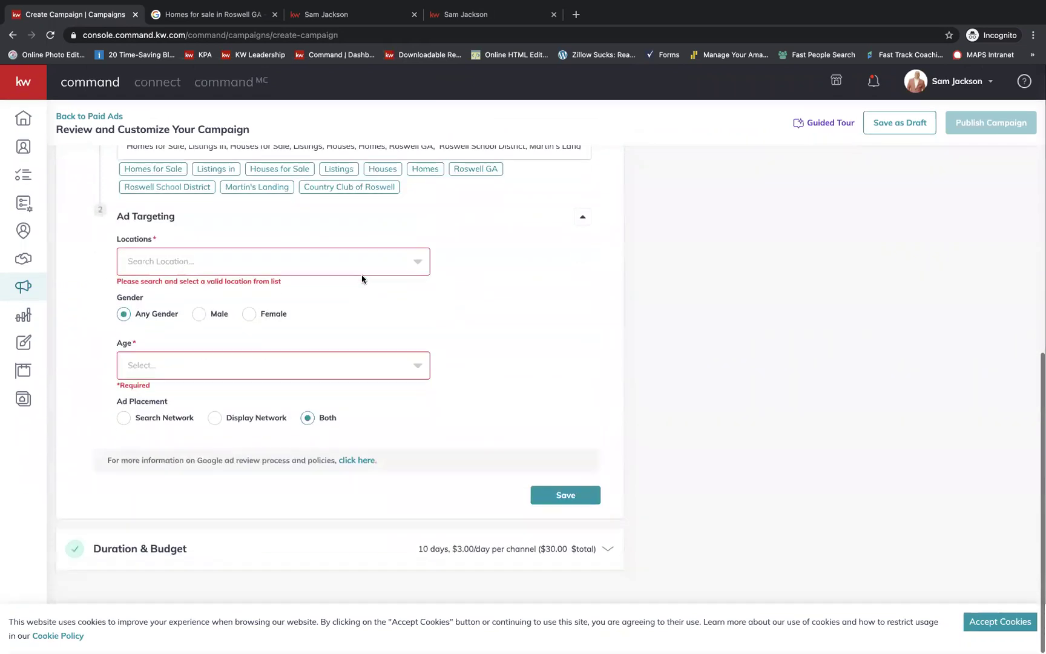
pyautogui.click(146, 263)
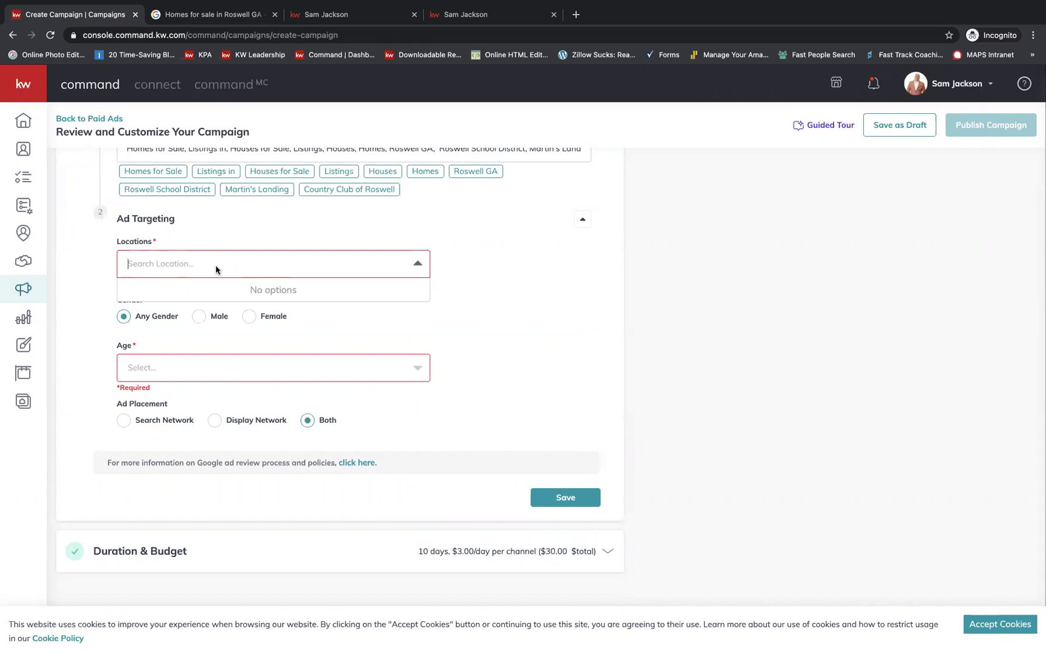
# Add ZIP codes 30075 and 30076 as target locations, discarding the unmatched 30077
pyautogui.write('30075')
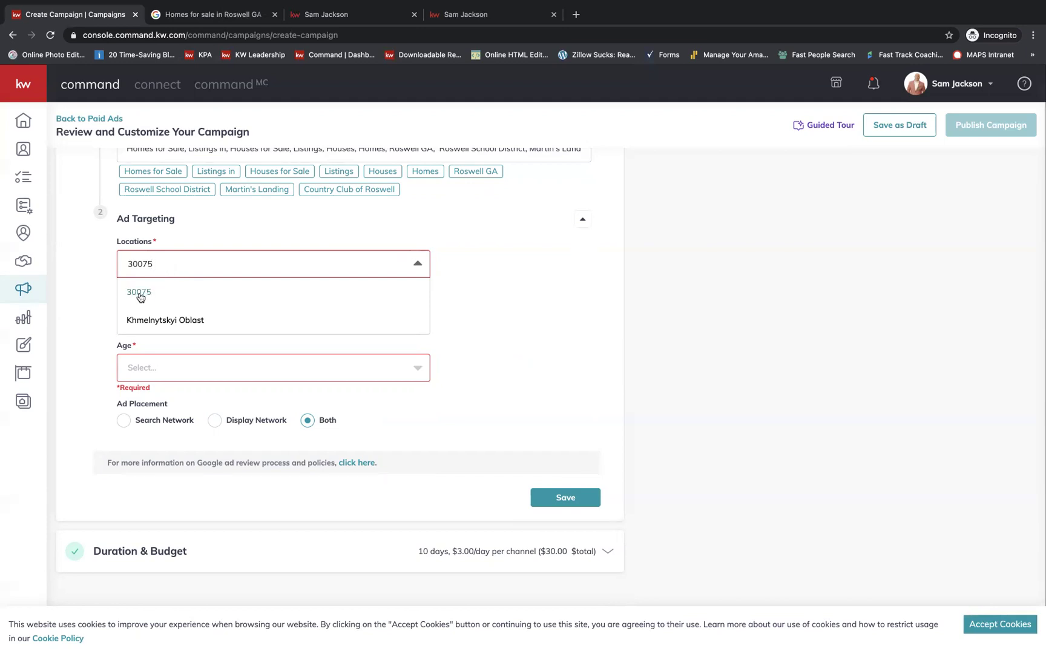
pyautogui.click(140, 296)
pyautogui.click(197, 264)
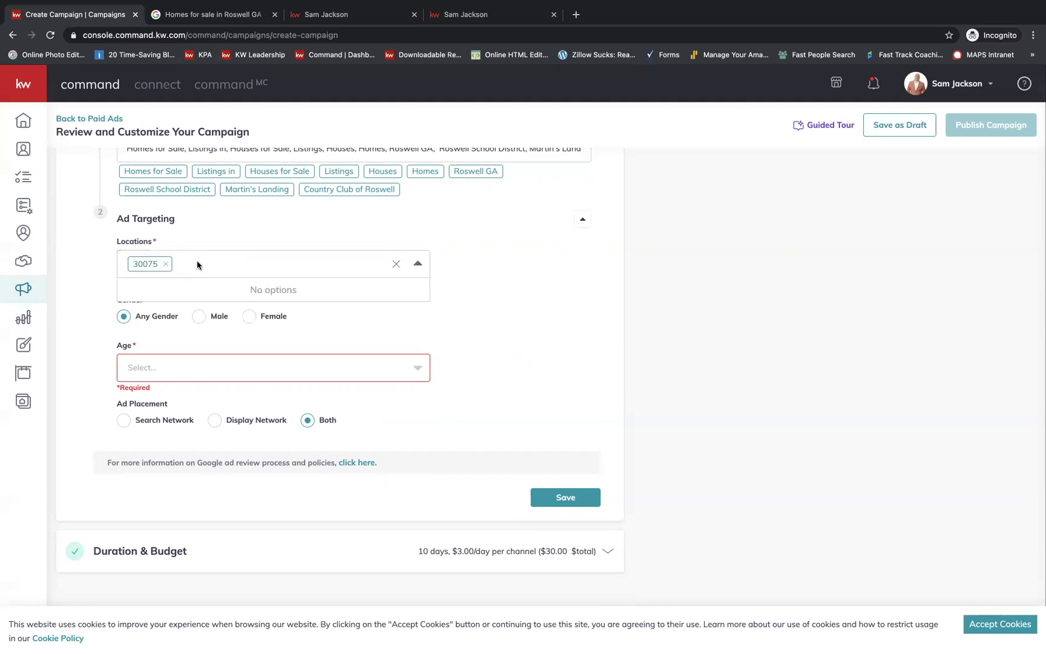
pyautogui.write('30076')
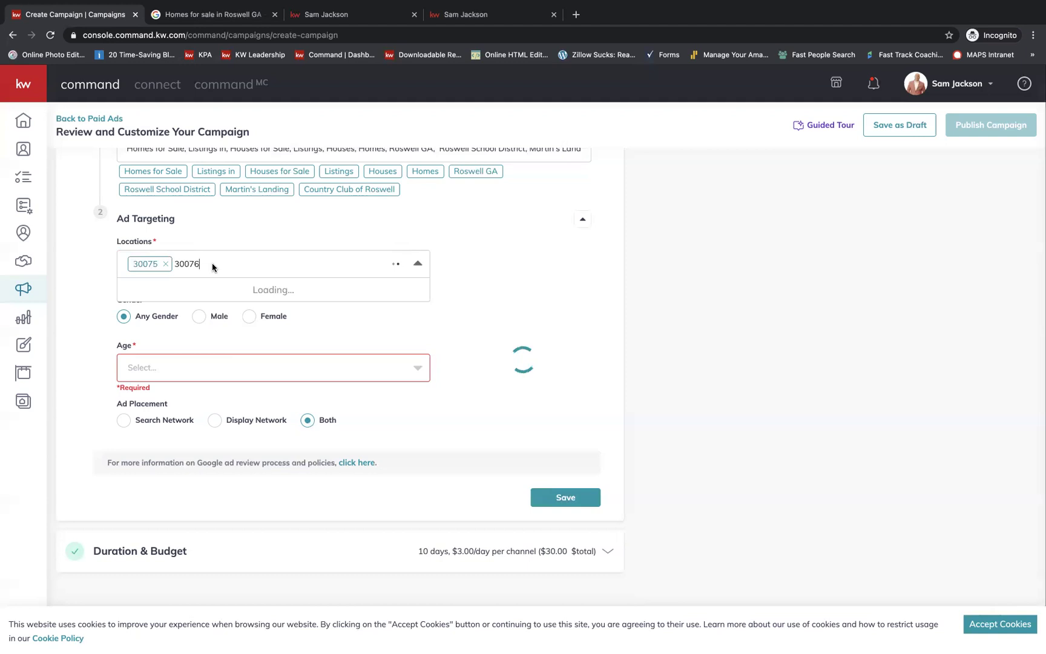
pyautogui.click(159, 290)
pyautogui.click(237, 263)
pyautogui.write('300')
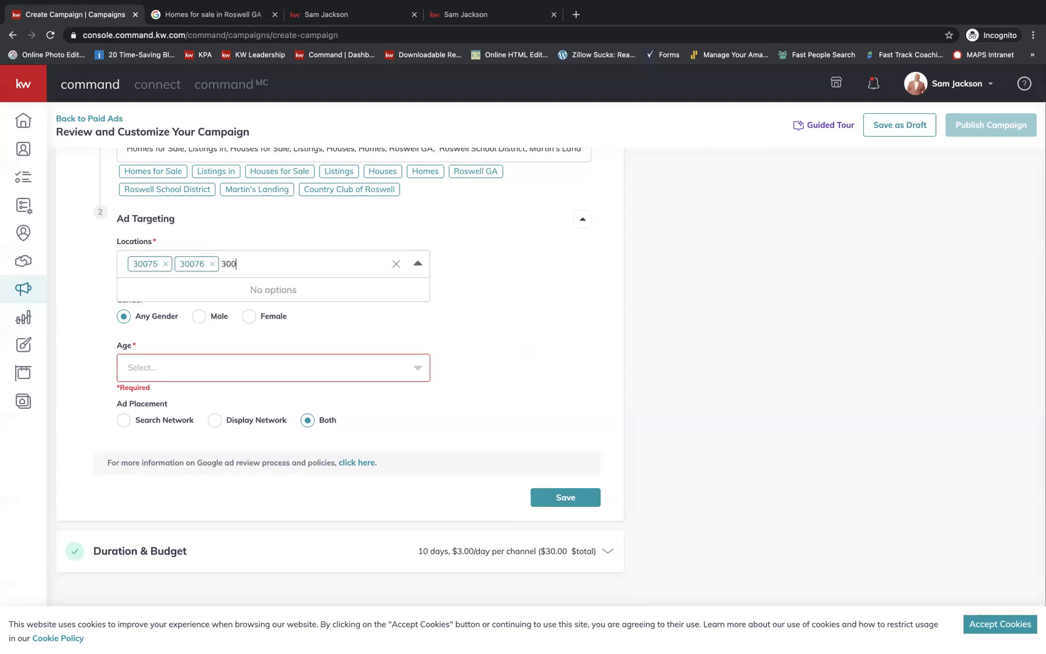
pyautogui.write('77')
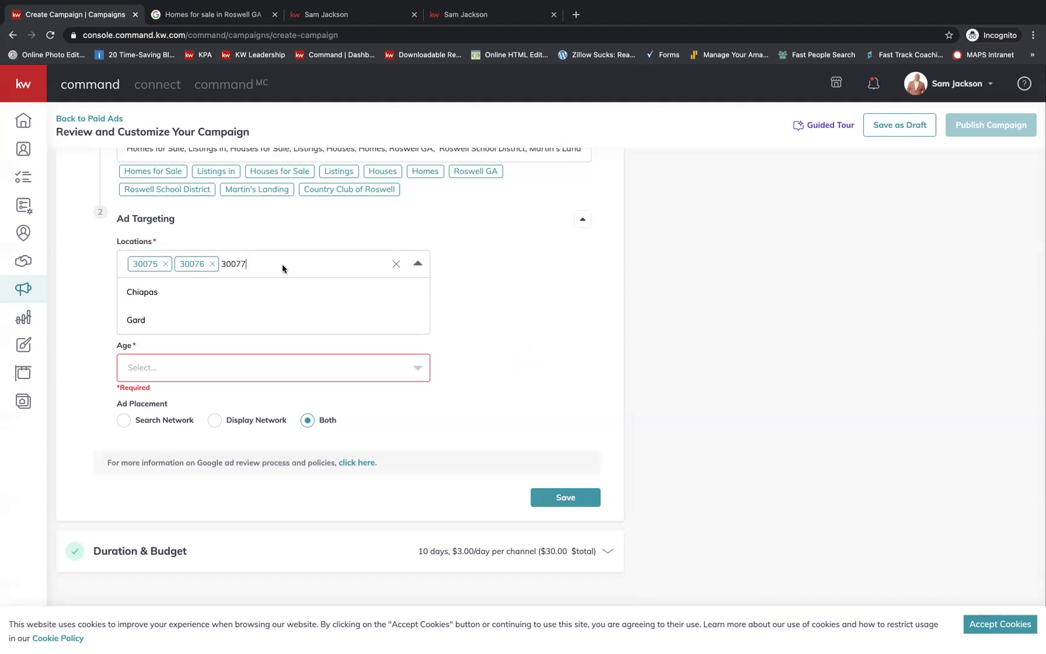
pyautogui.press('BackSpace')
pyautogui.press('BackSpace')
pyautogui.press('BackSpace')
pyautogui.press('BackSpace')
pyautogui.press('BackSpace')
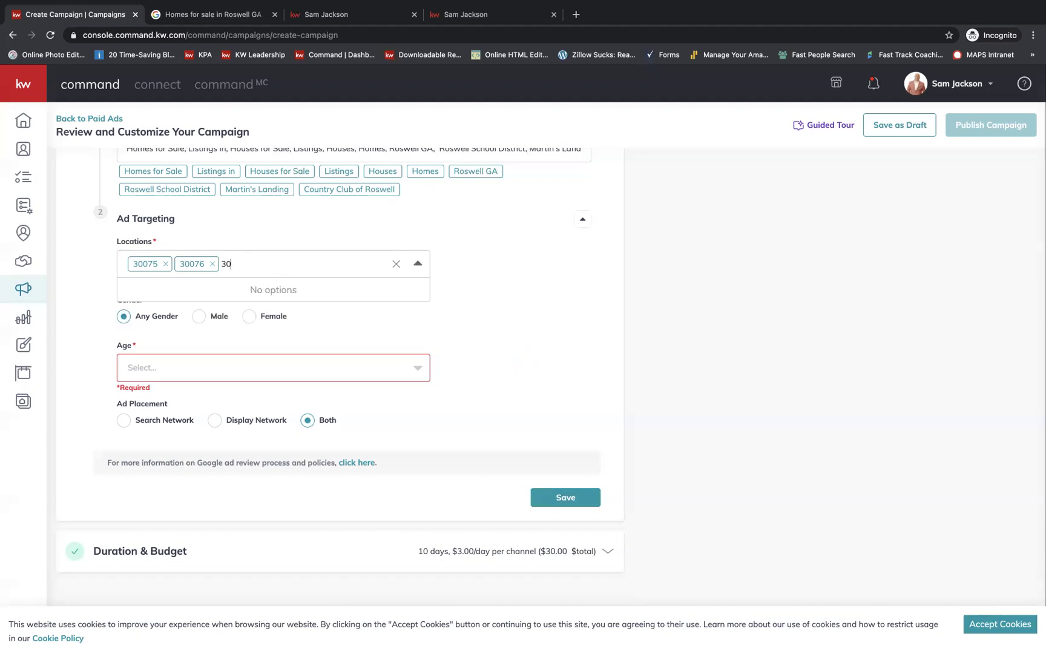
# Add Roswell GA, Alpharetta and Fulton County to the target locations
pyautogui.write('Roswell GA')
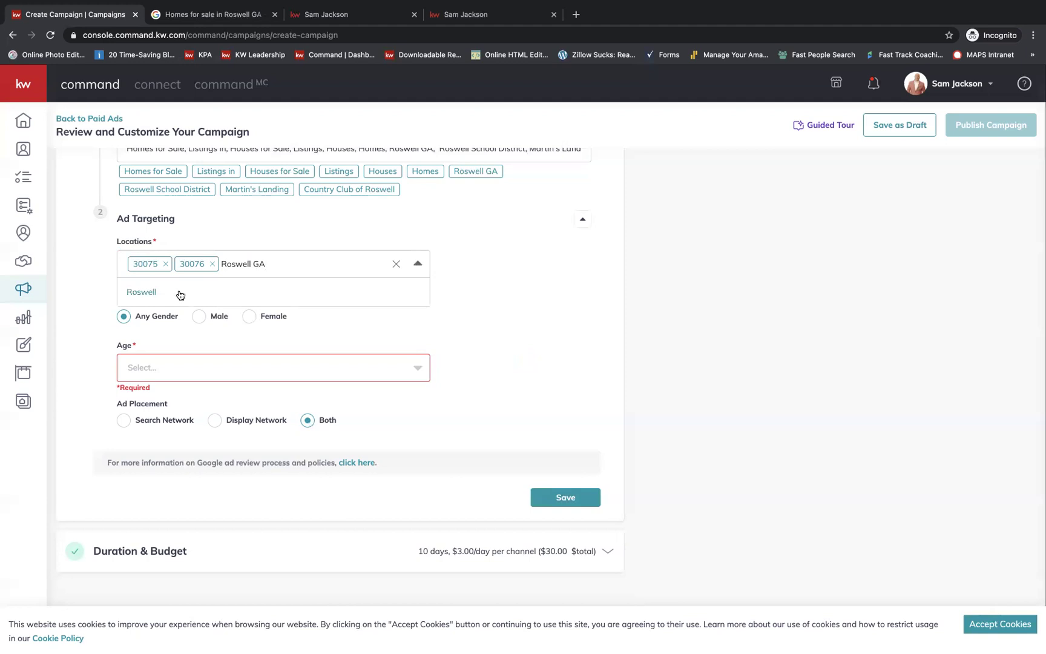
pyautogui.click(154, 293)
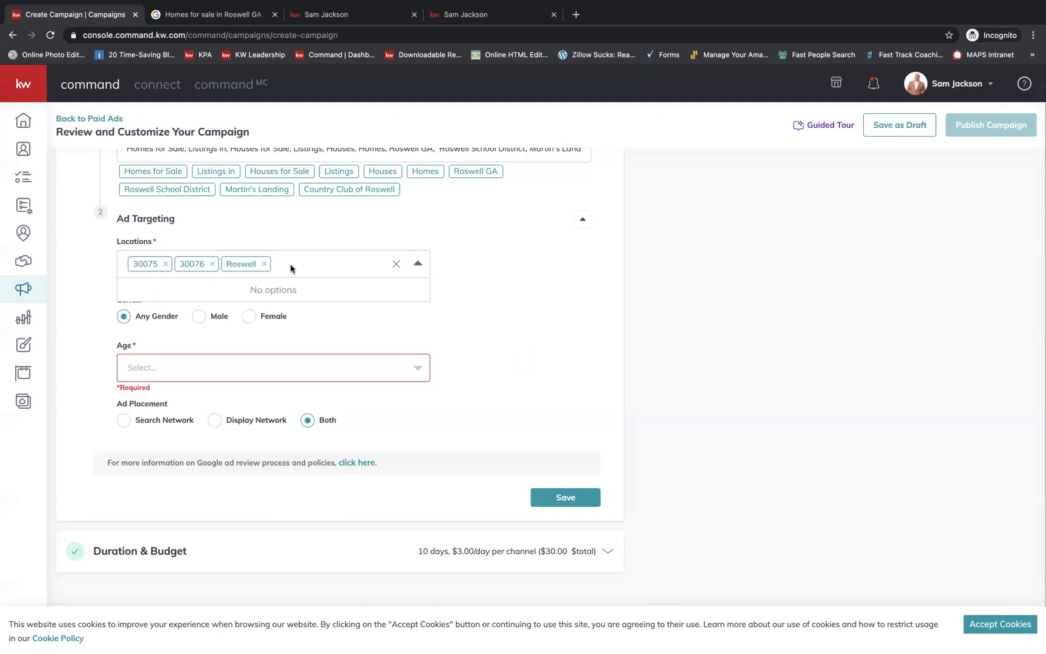
pyautogui.write('ALpharetta')
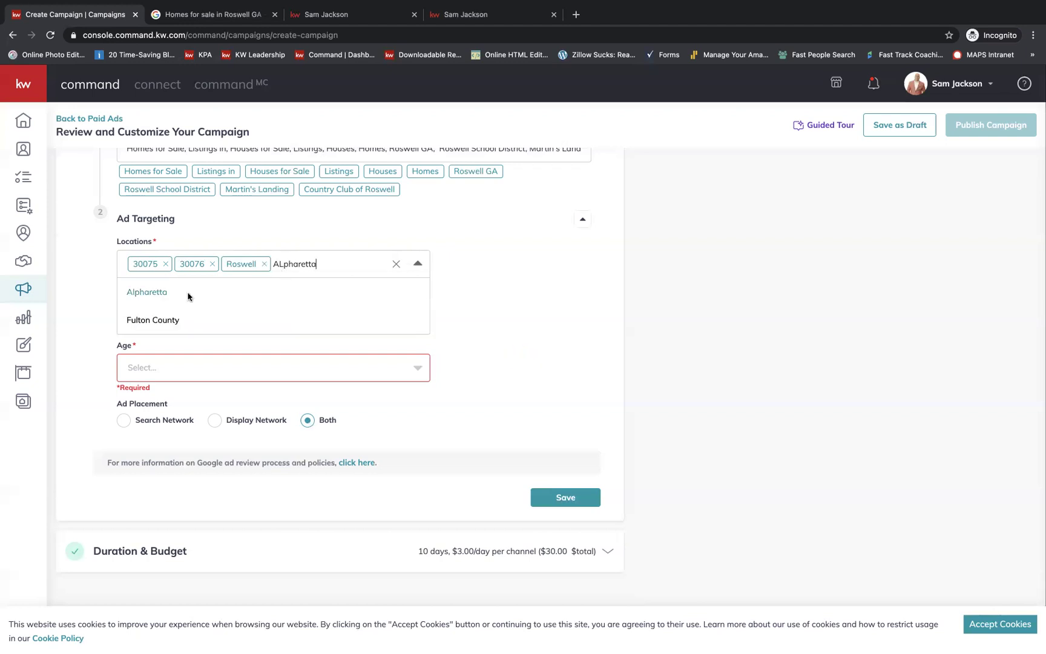
pyautogui.click(187, 295)
pyautogui.write('Fulton County')
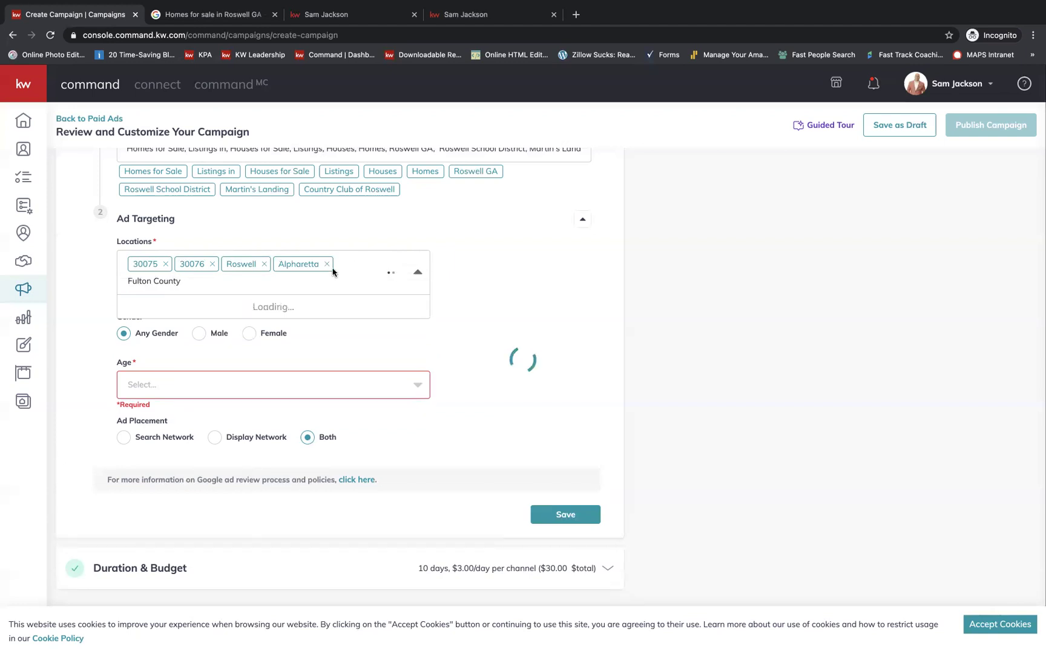
pyautogui.click(195, 308)
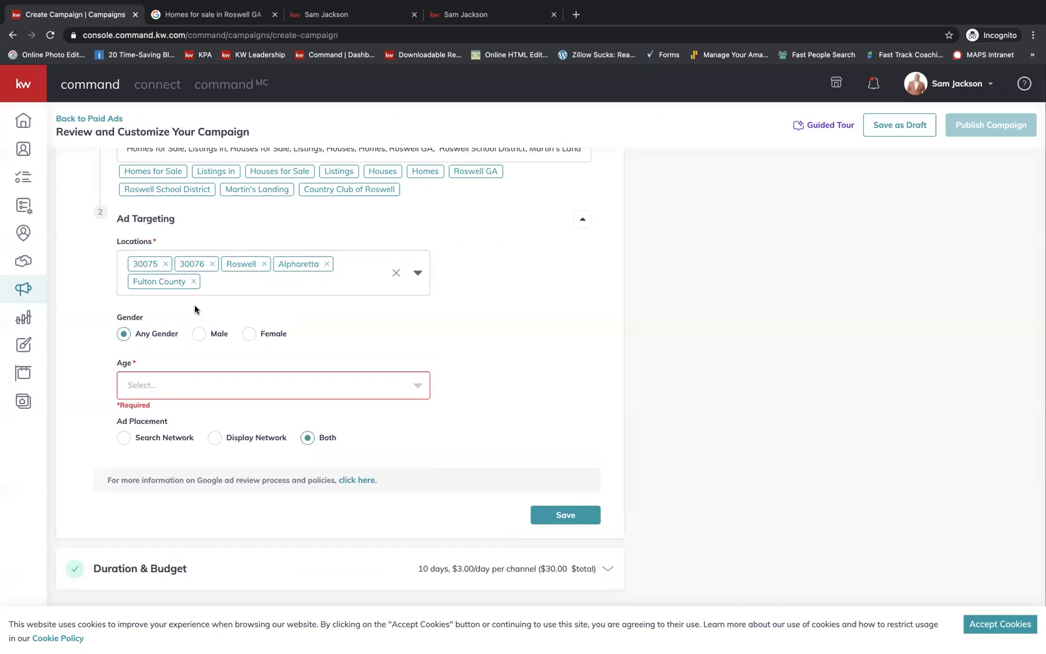
# Add United States as a target location
pyautogui.scroll(3, 272, 212)
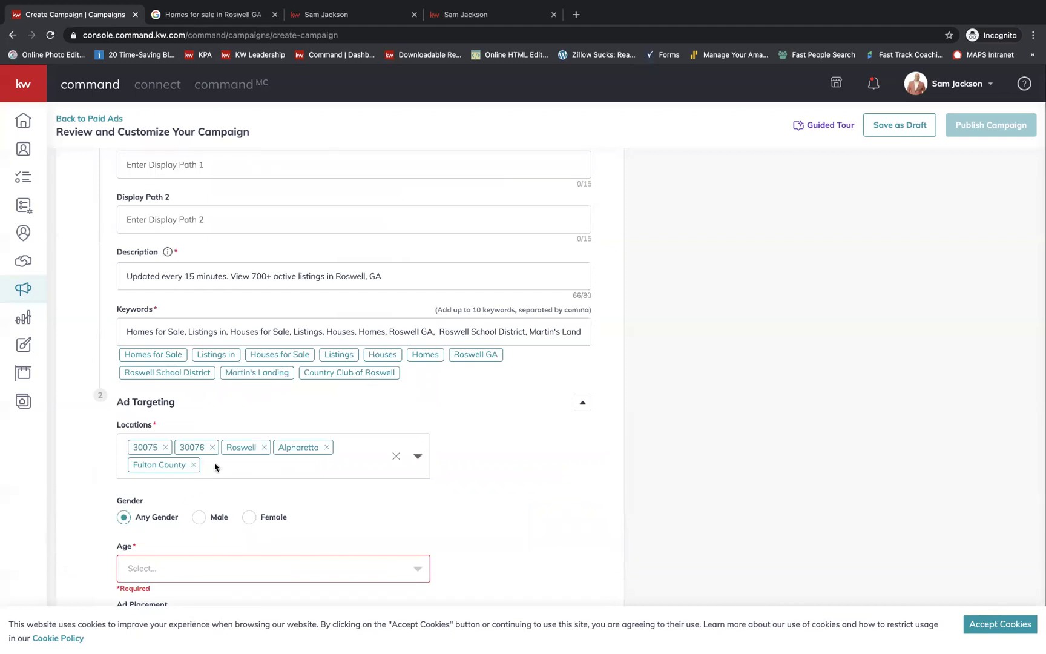
pyautogui.scroll(-1, 226, 462)
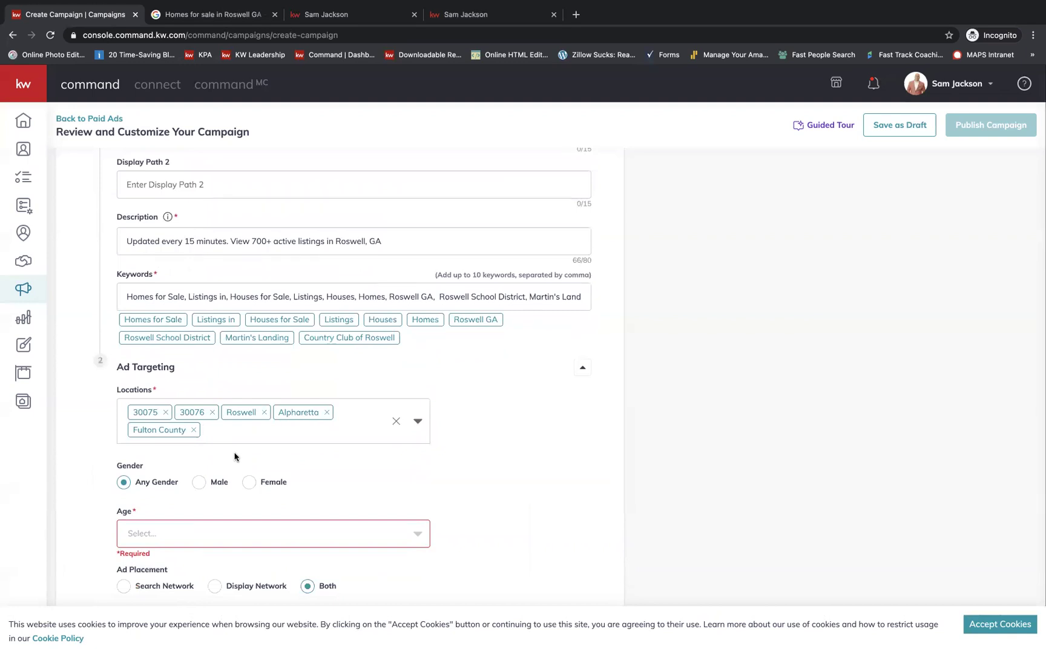
pyautogui.write('Unite')
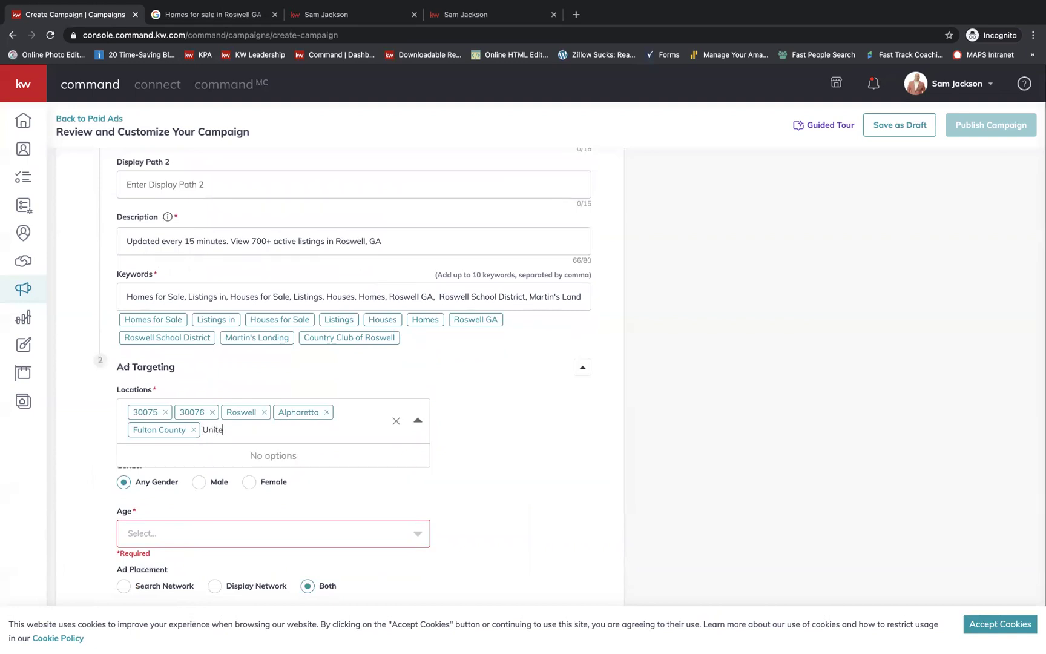
pyautogui.write('d States')
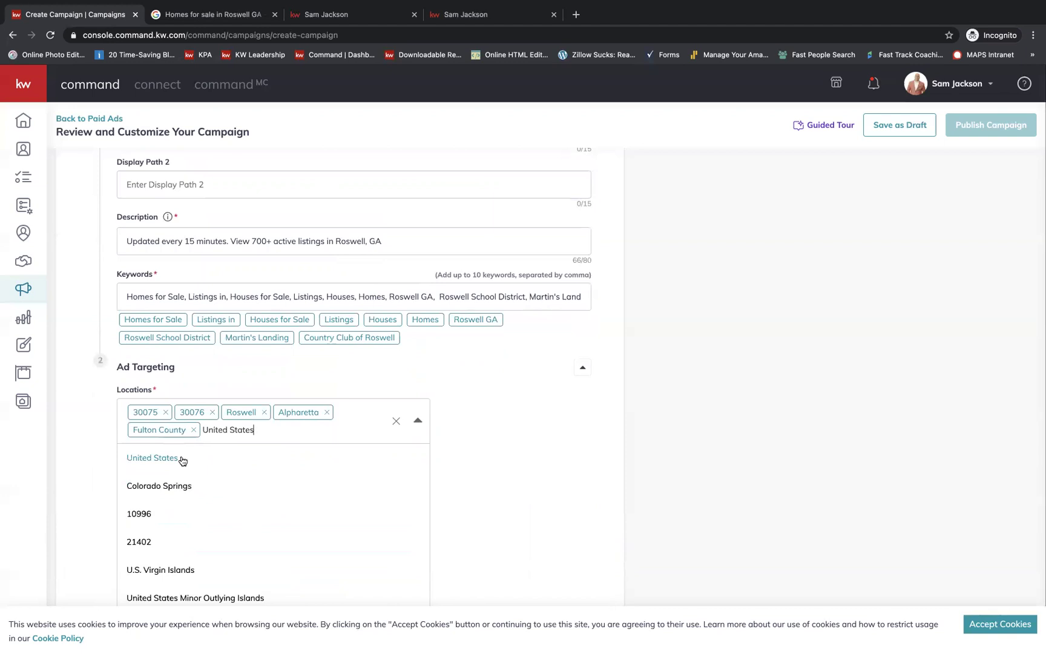
pyautogui.click(148, 462)
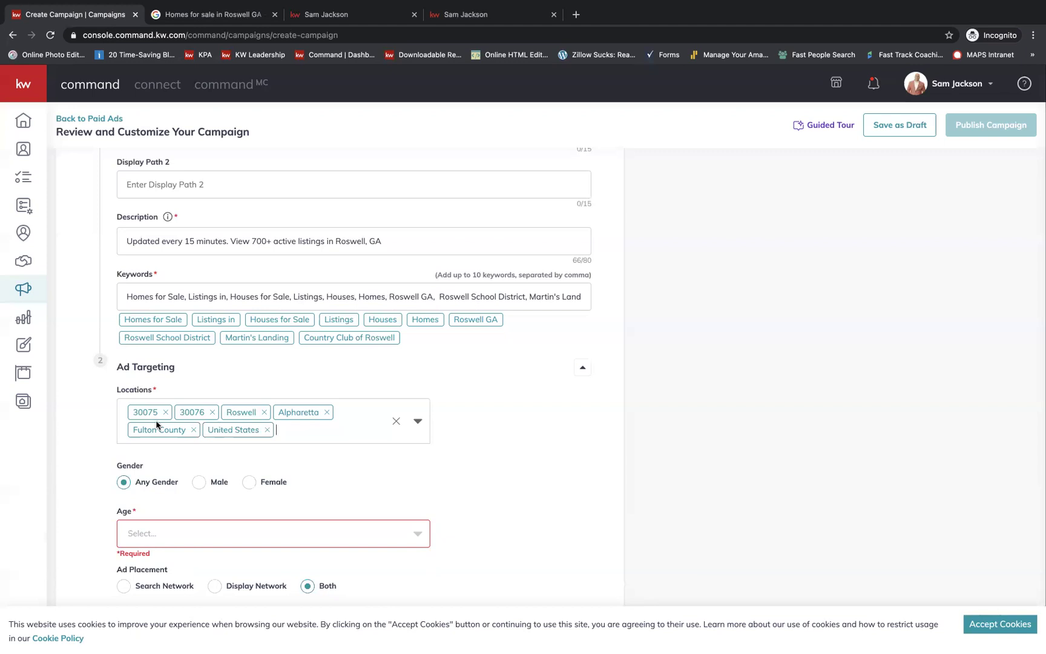
pyautogui.click(370, 296)
# Add Maine, New York and California to the target locations
pyautogui.click(306, 438)
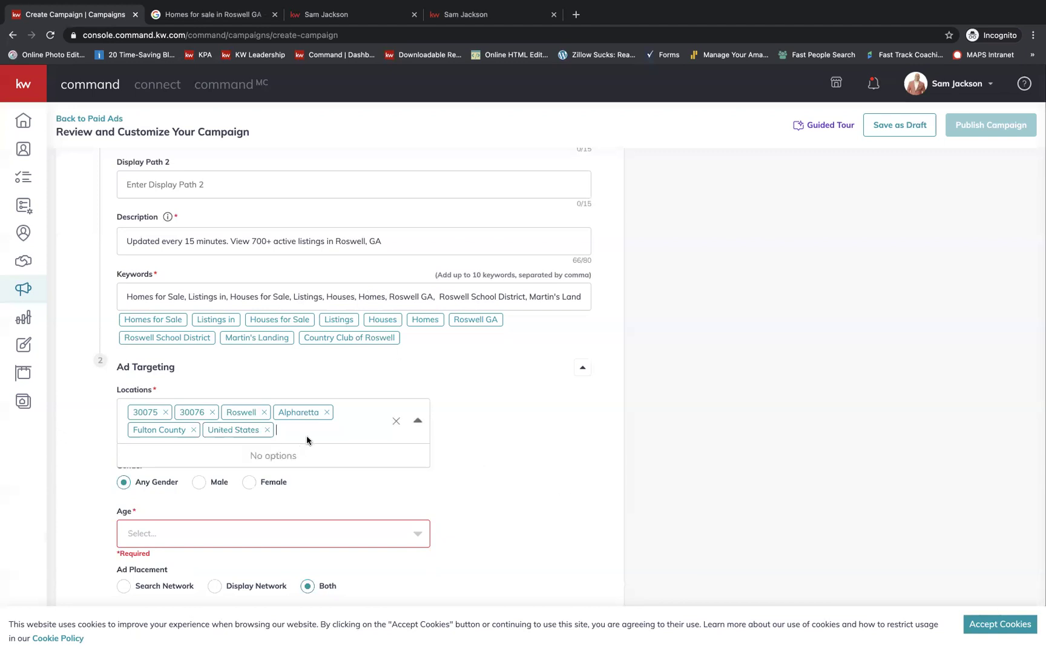
pyautogui.write('Maine')
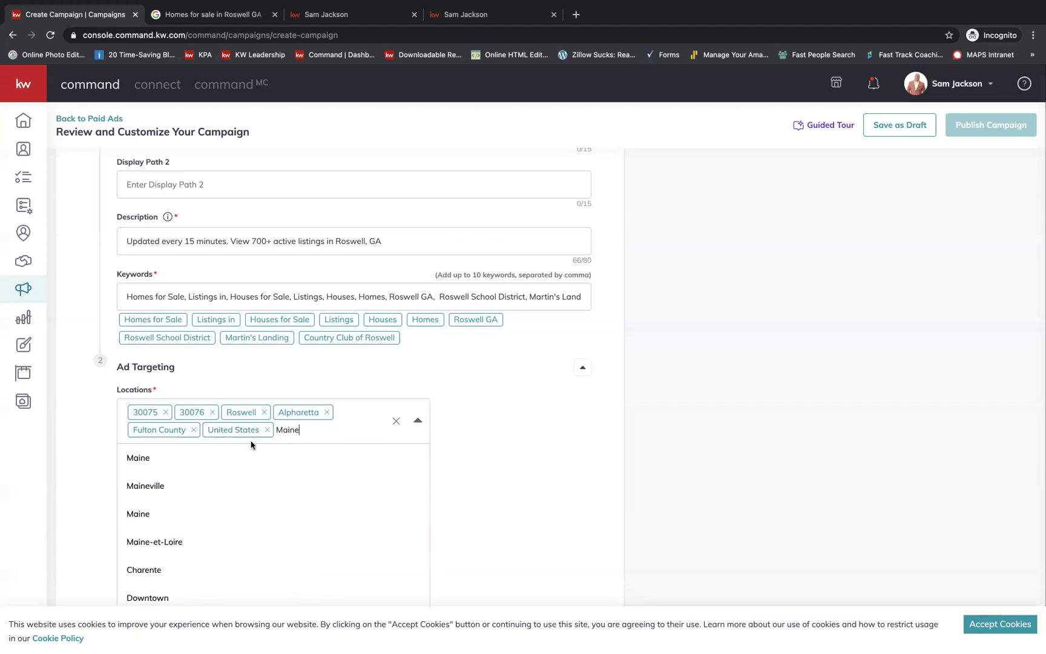
pyautogui.click(287, 452)
pyautogui.click(339, 434)
pyautogui.write('New York')
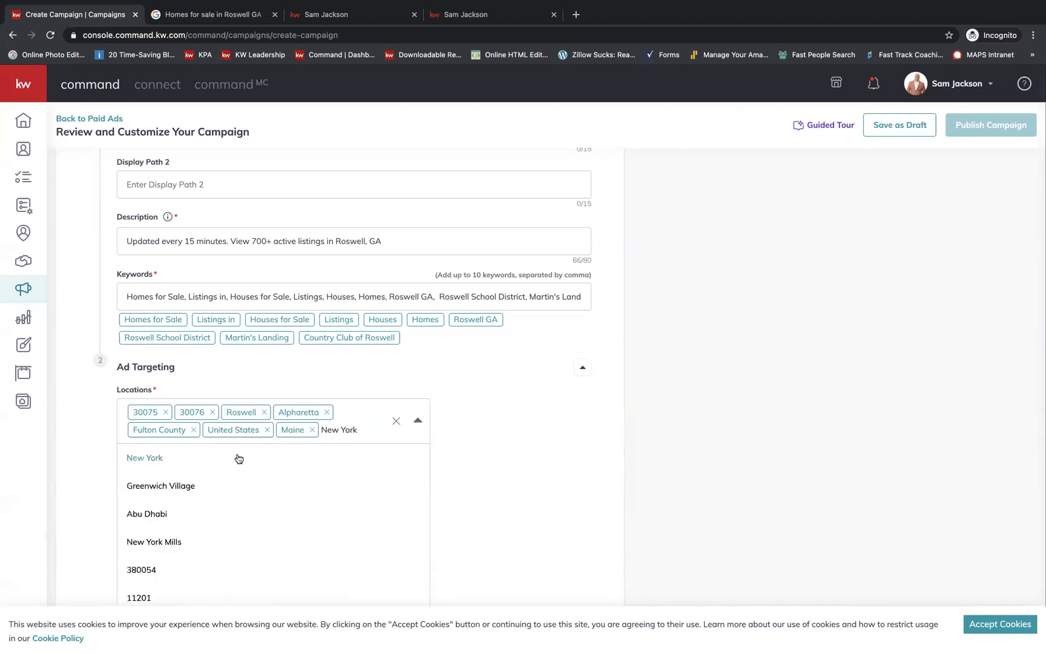
pyautogui.click(293, 455)
pyautogui.click(264, 449)
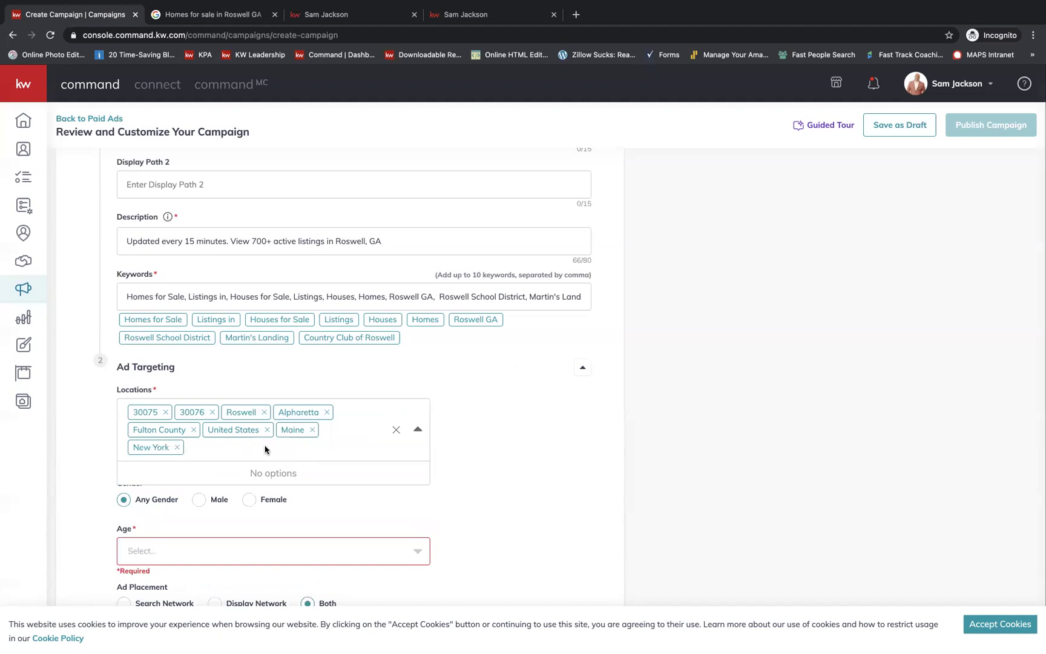
pyautogui.write('California')
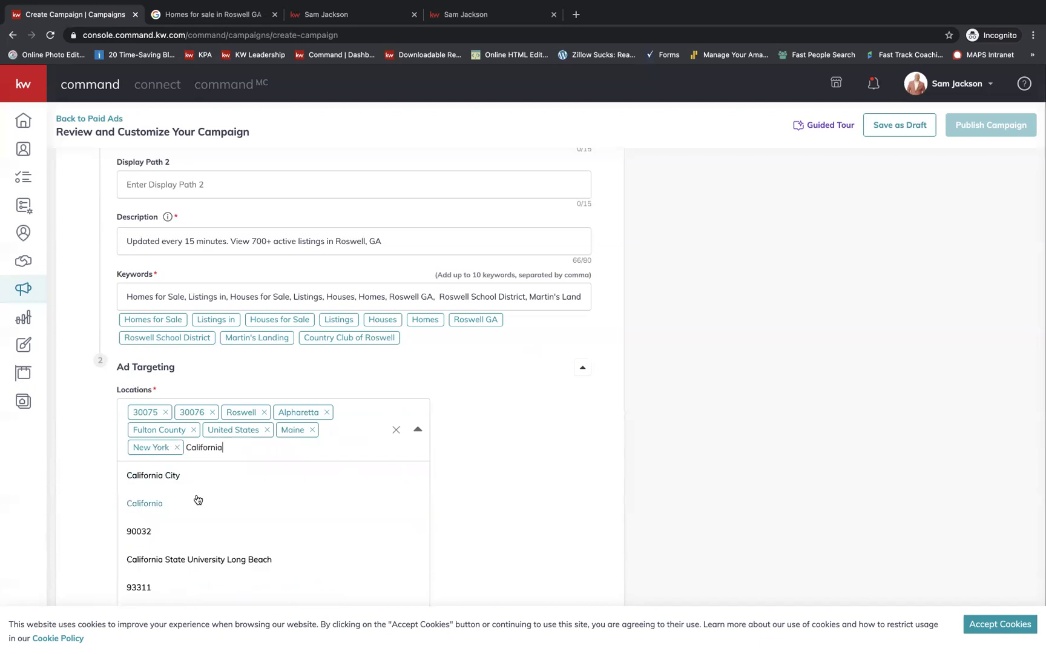
pyautogui.click(200, 501)
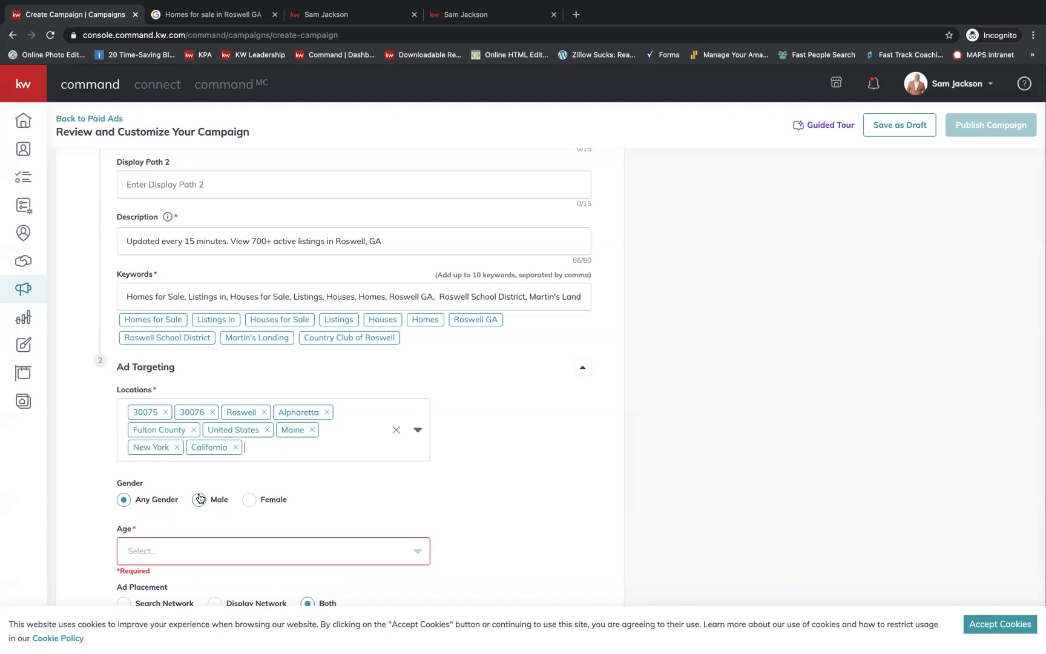
pyautogui.scroll(6, 212, 448)
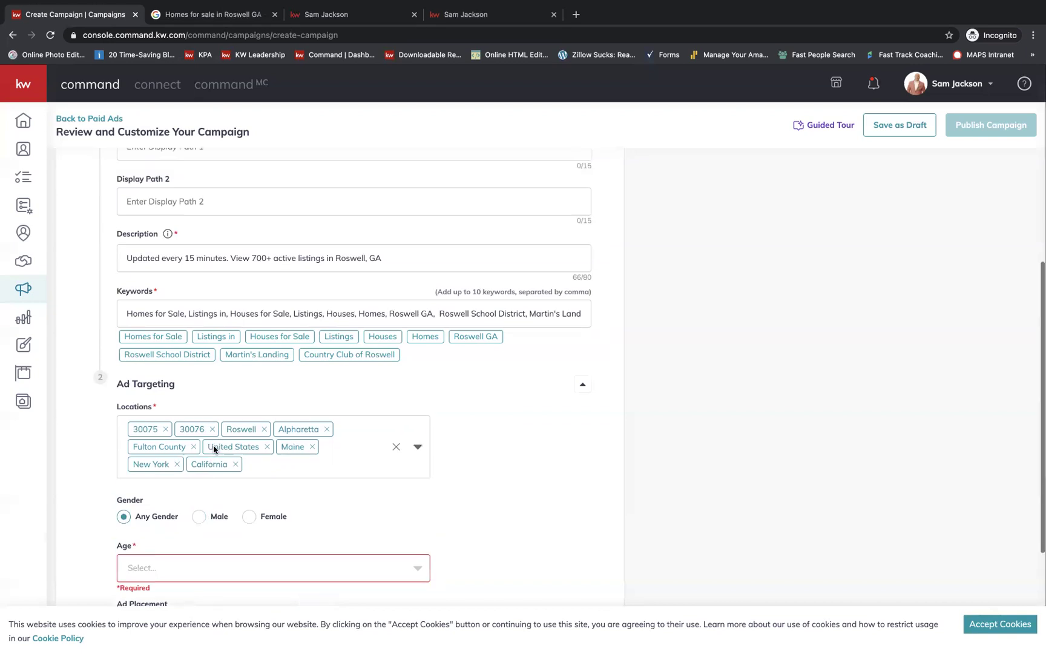
pyautogui.scroll(1, 245, 469)
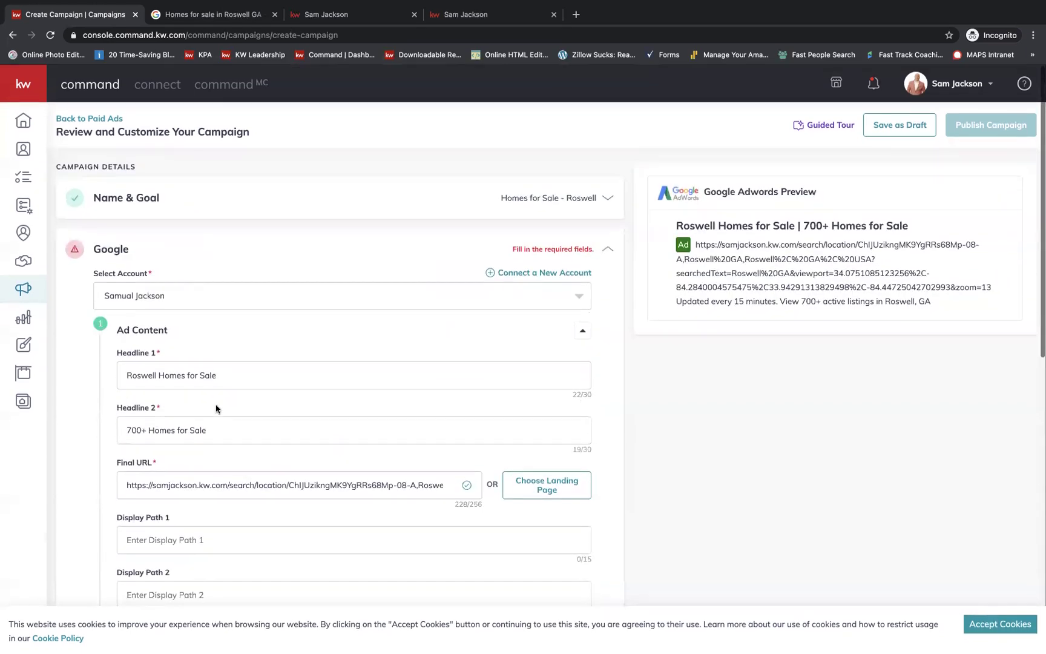
pyautogui.tripleClick(237, 375)
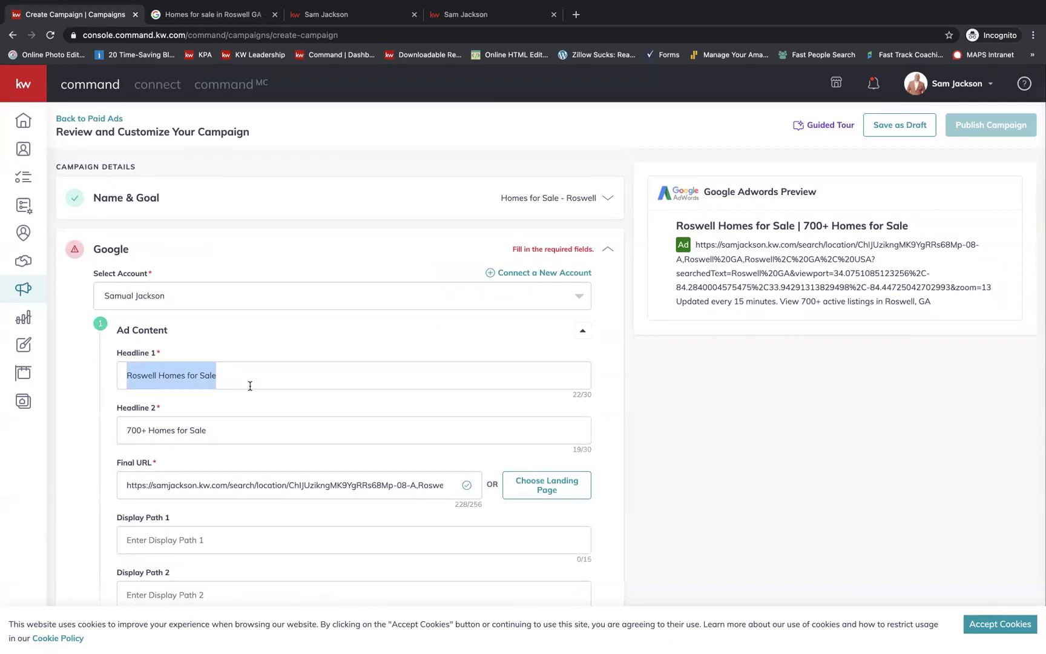
pyautogui.scroll(-2, 250, 386)
pyautogui.scroll(1, 249, 388)
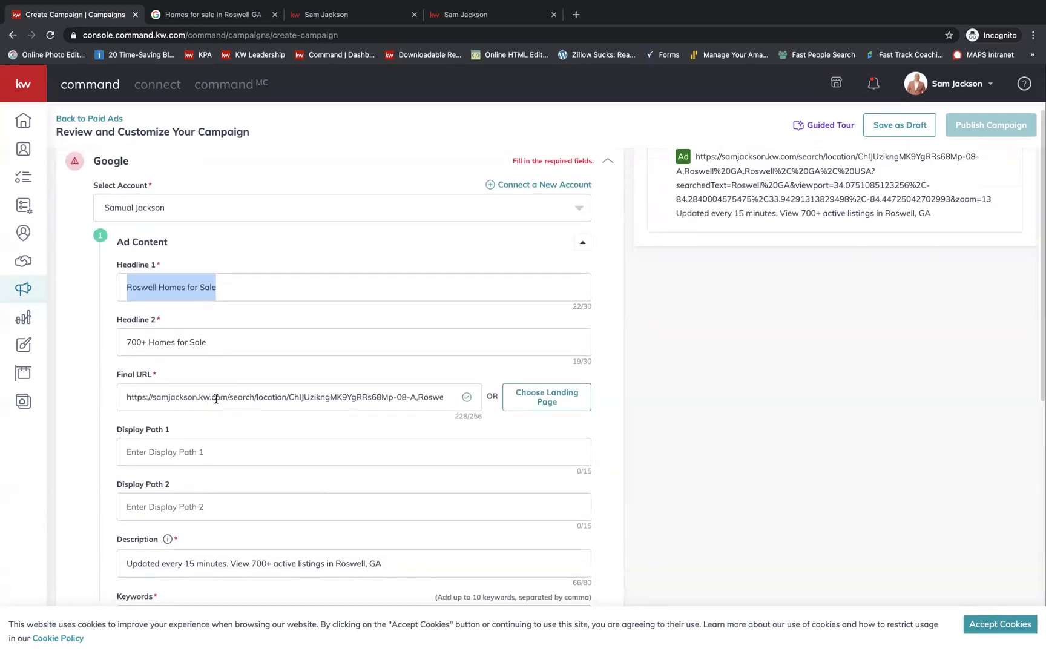
pyautogui.scroll(-1, 216, 399)
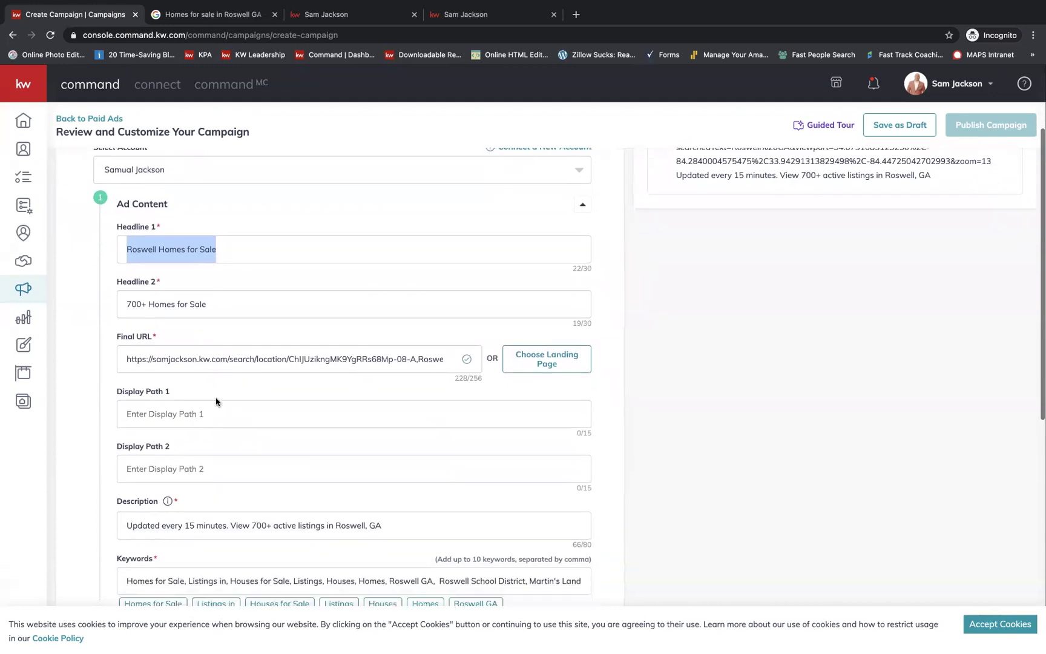
pyautogui.scroll(-1, 216, 402)
pyautogui.scroll(-5, 217, 402)
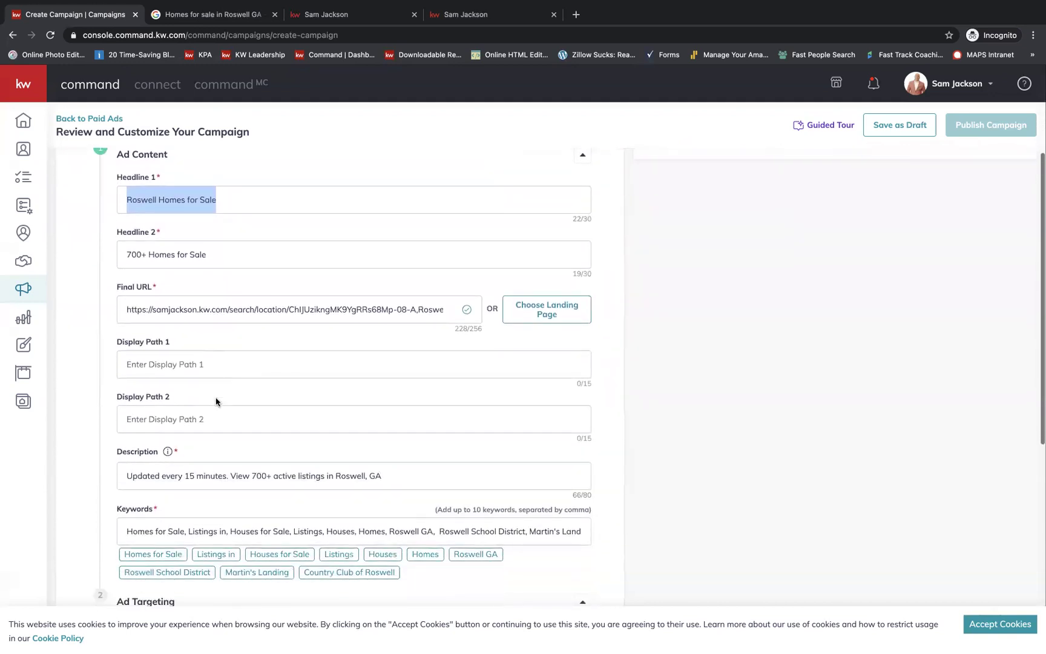
pyautogui.scroll(-1, 216, 401)
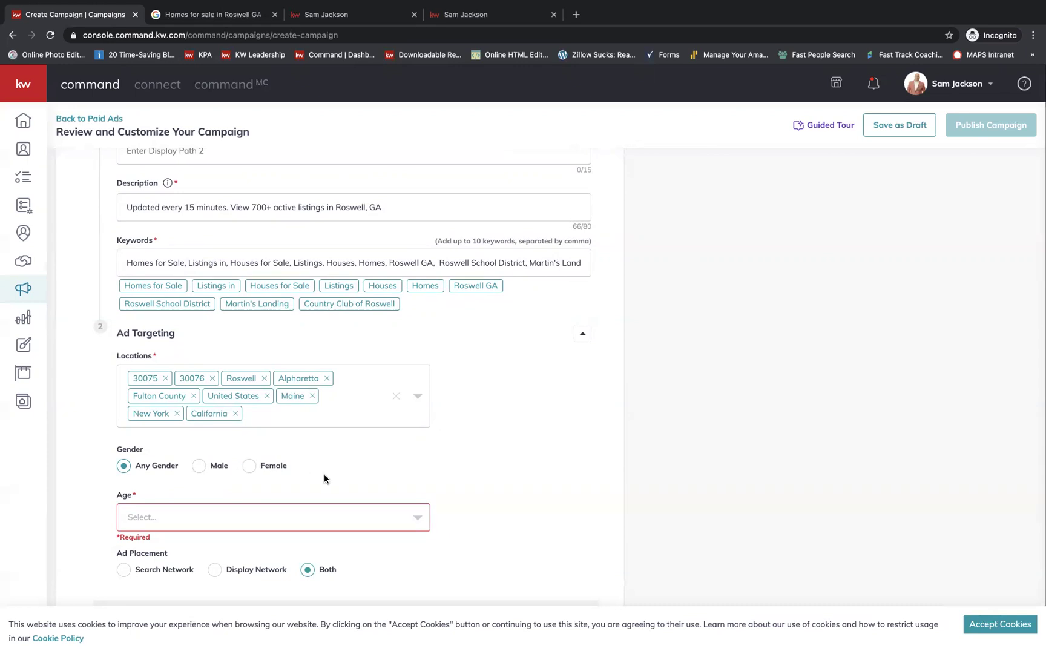
pyautogui.click(303, 414)
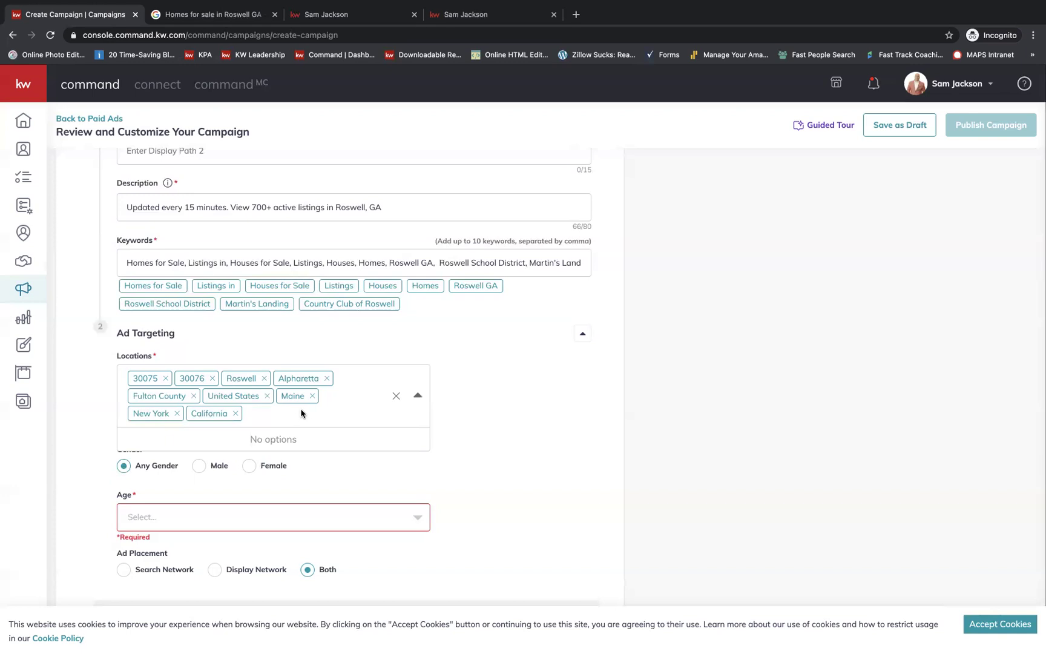
pyautogui.scroll(-1, 481, 444)
pyautogui.click(483, 428)
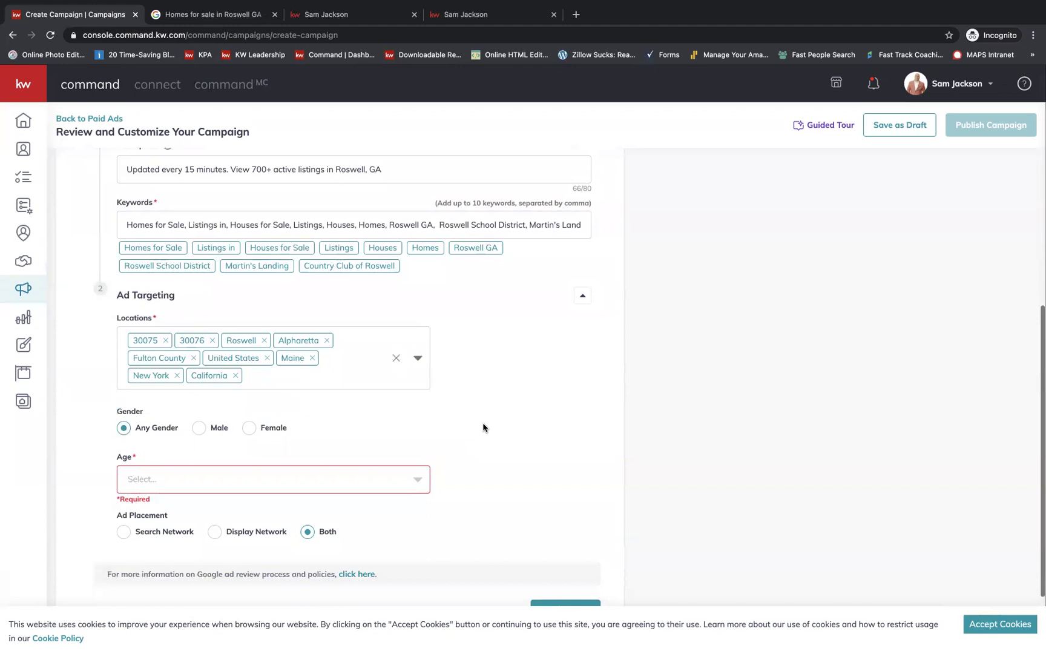
pyautogui.scroll(-1, 516, 449)
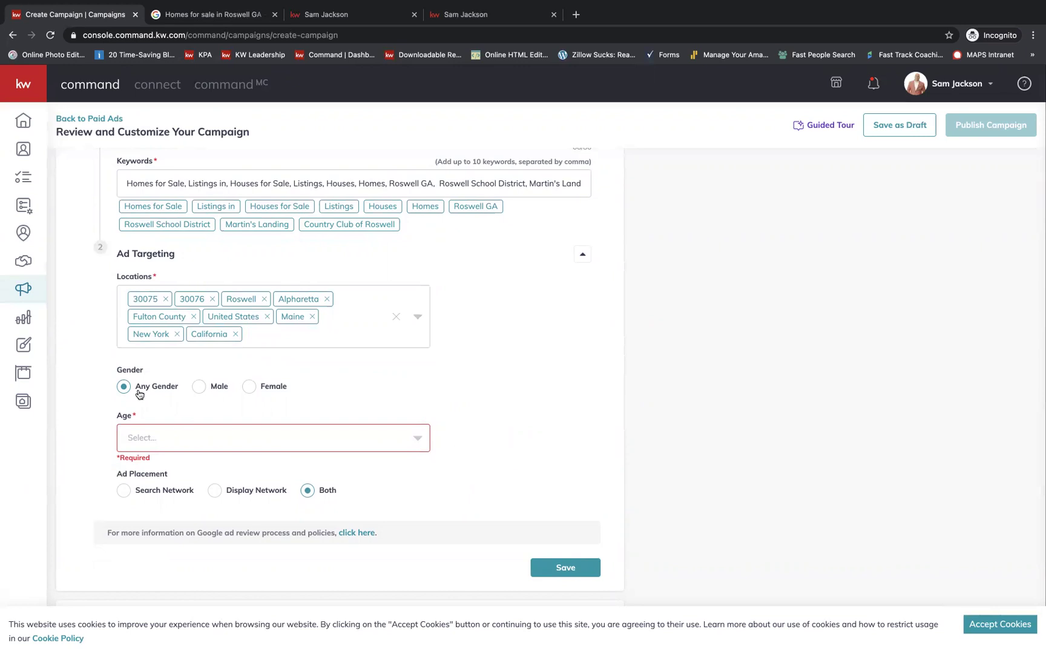
# Add the 18 to 24, 25 to 34, 35 to 44 and 45 to 54 age ranges
pyautogui.click(159, 434)
pyautogui.click(166, 465)
pyautogui.click(247, 439)
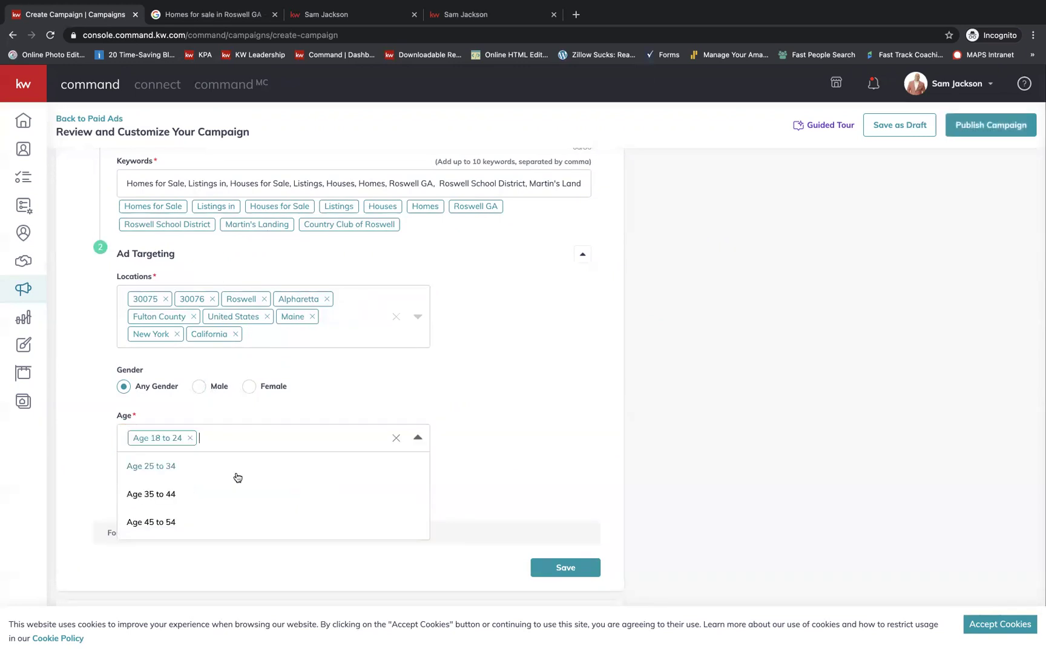
pyautogui.click(257, 459)
pyautogui.click(284, 443)
pyautogui.click(284, 465)
pyautogui.click(359, 439)
pyautogui.click(334, 472)
# Add Age 55 to 64, Age over 64 and Undetermined to the targeted ages
pyautogui.click(324, 453)
pyautogui.click(255, 481)
pyautogui.click(290, 461)
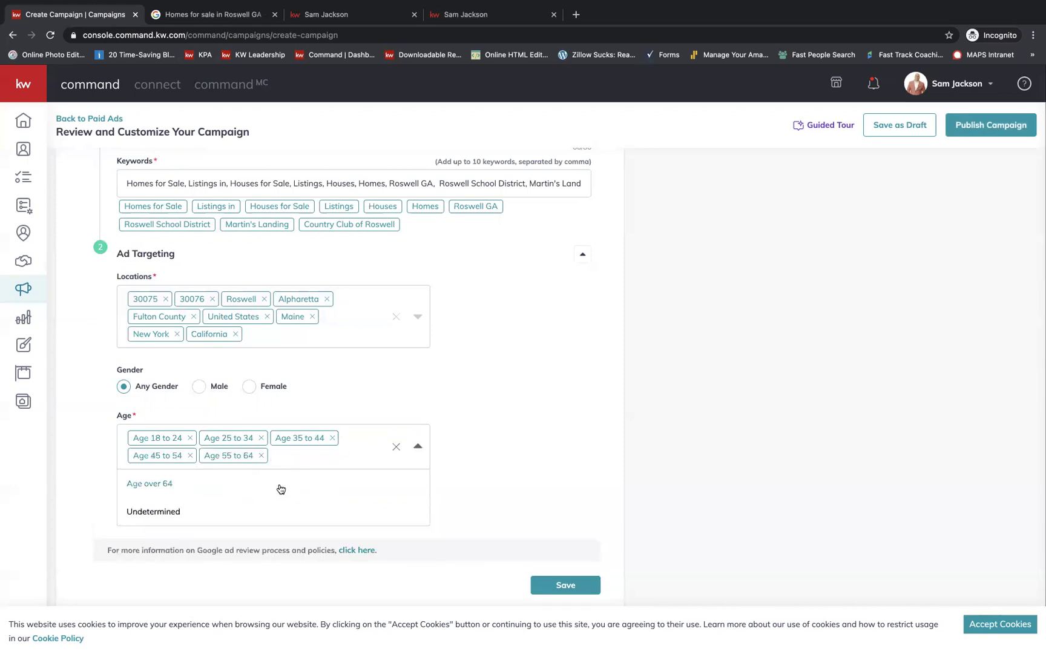
pyautogui.click(280, 485)
pyautogui.click(339, 464)
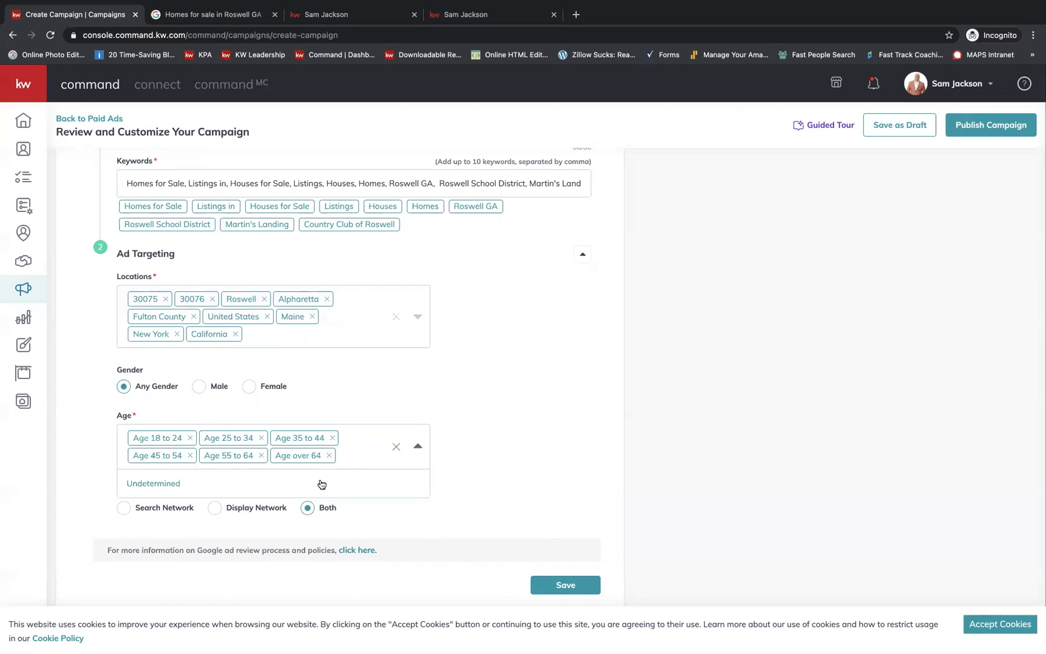
pyautogui.click(321, 483)
pyautogui.click(489, 463)
pyautogui.scroll(-1, 490, 463)
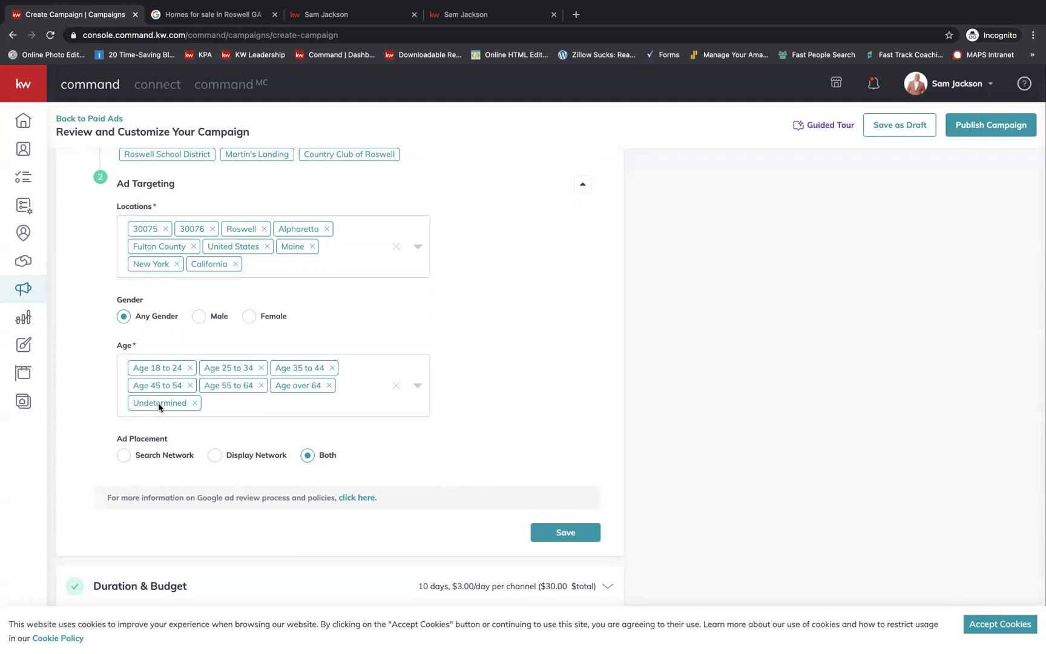
# Set Ad Placement to Search Network only and save the ad targeting
pyautogui.scroll(-1, 177, 429)
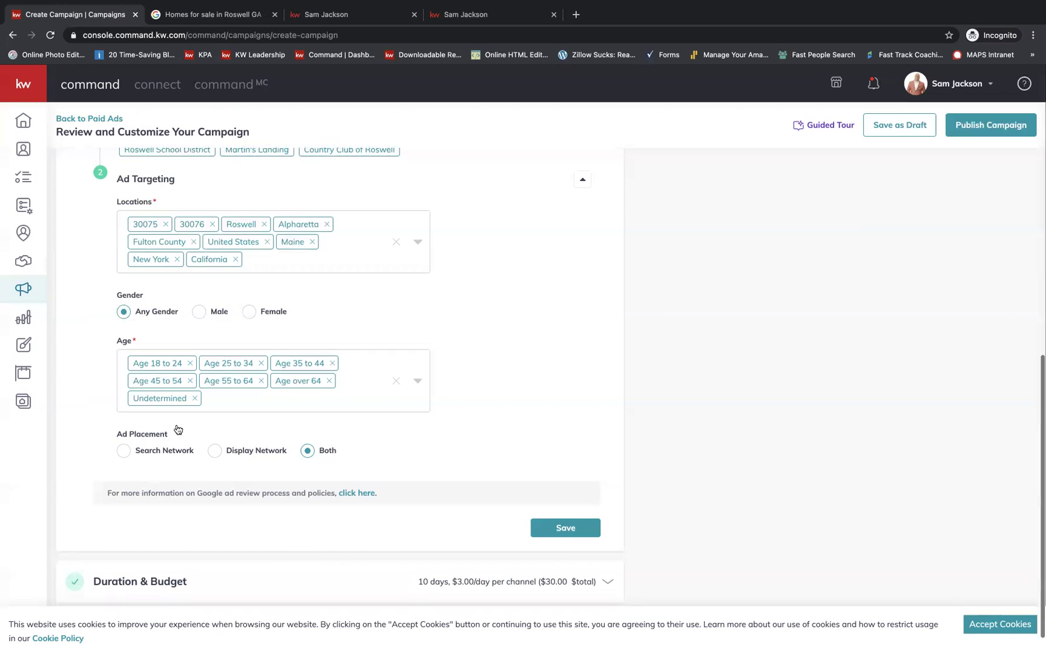
pyautogui.scroll(-1, 178, 429)
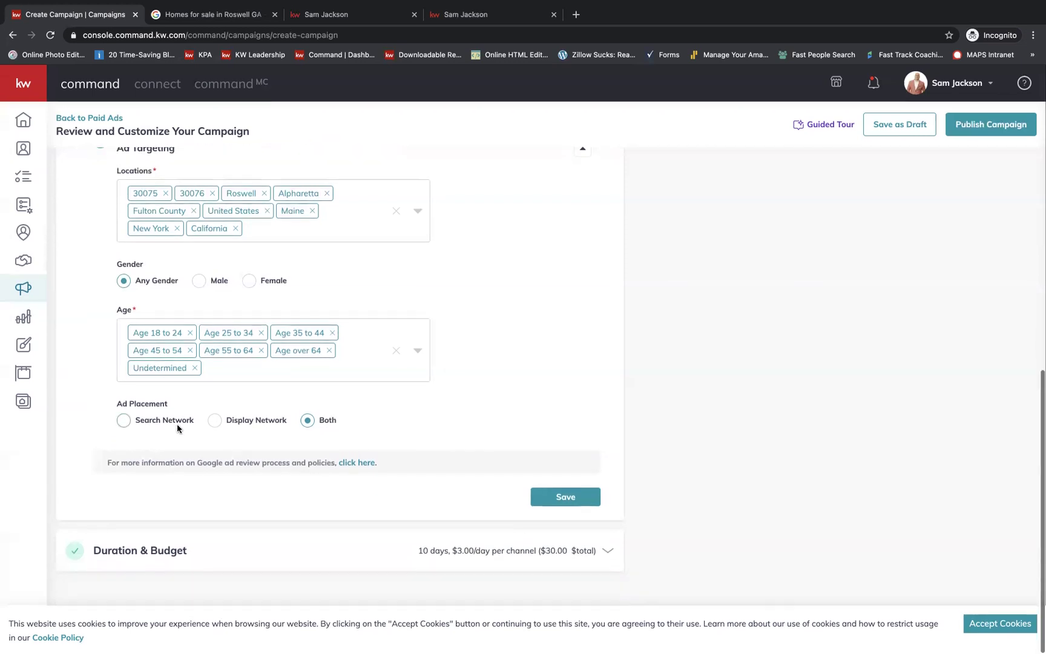
pyautogui.click(126, 422)
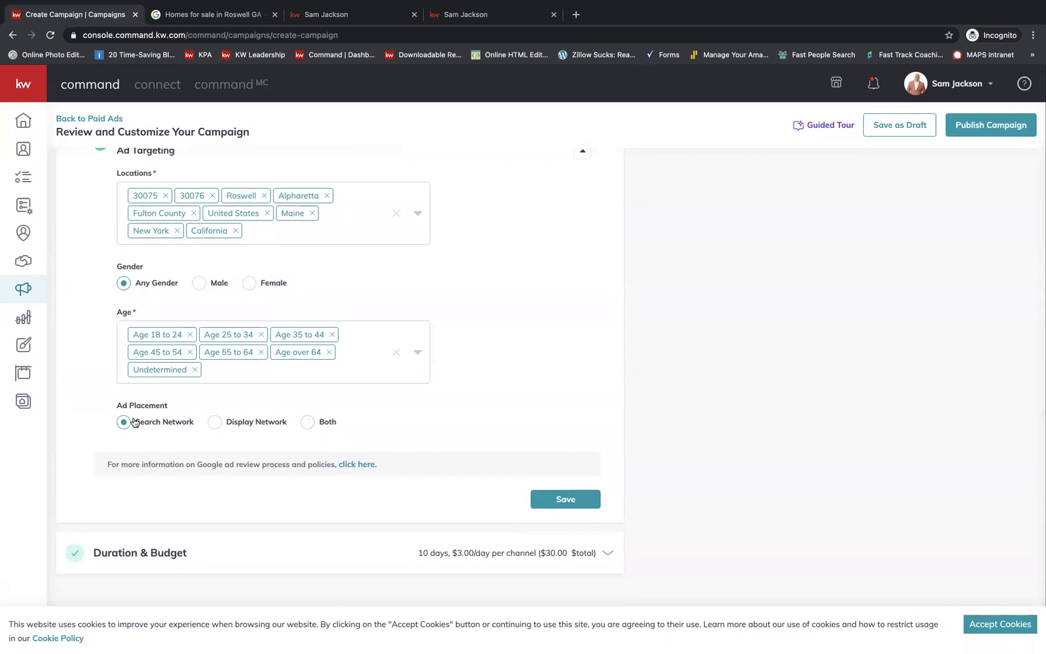
pyautogui.click(307, 424)
pyautogui.click(126, 423)
pyautogui.click(228, 15)
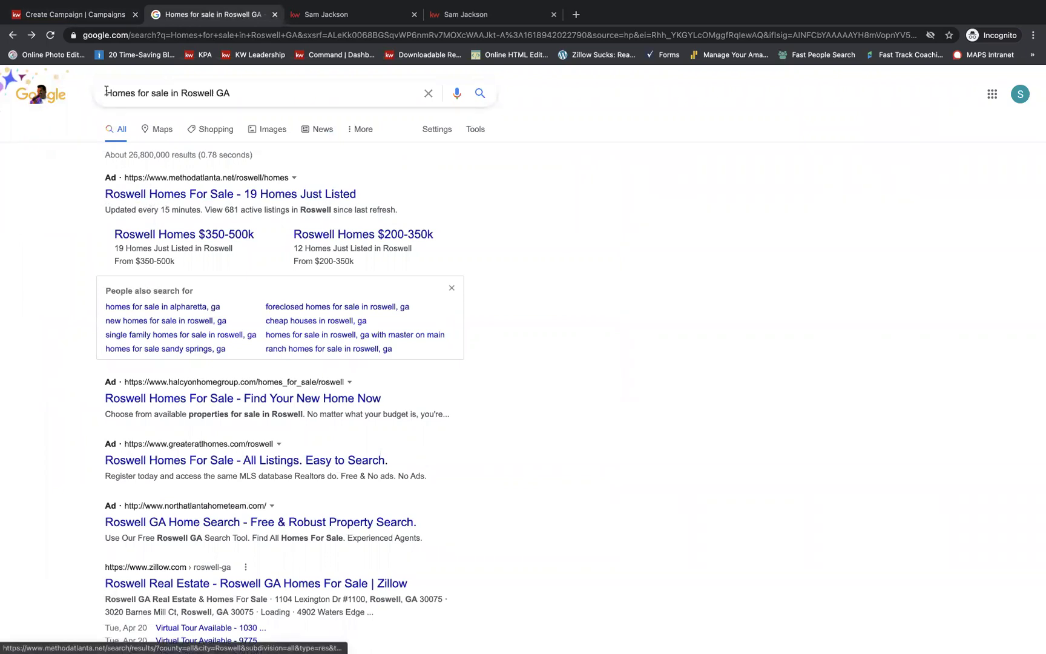
pyautogui.click(70, 14)
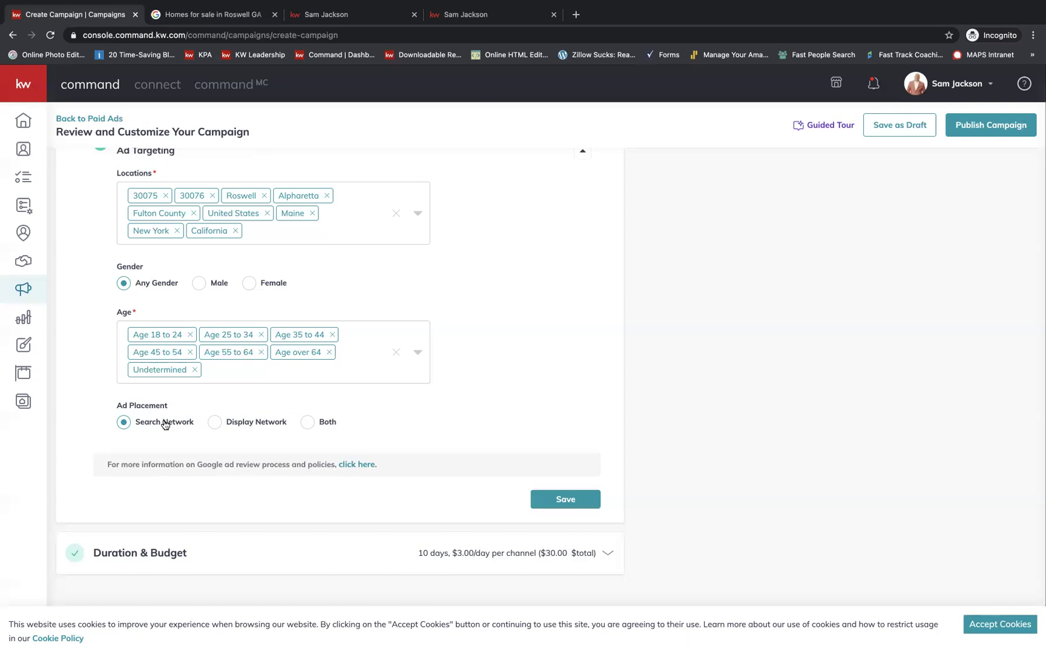
pyautogui.click(566, 500)
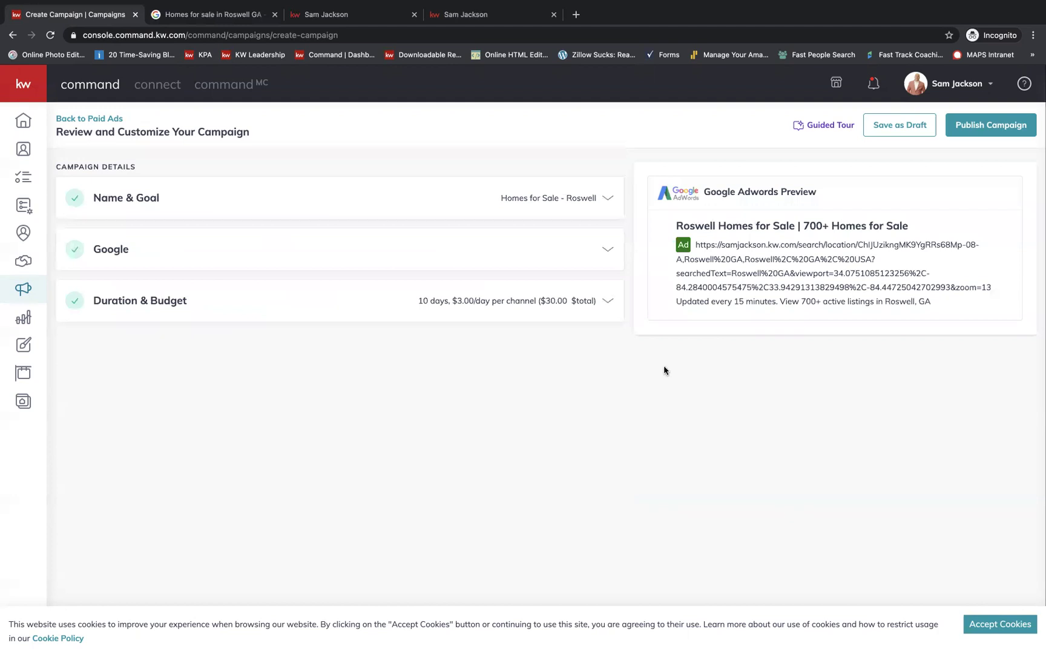
# Expand Duration & Budget and review the 10-day, $30 total, $3.00/day per-channel figures
pyautogui.moveTo(696, 245); pyautogui.dragTo(1001, 288)
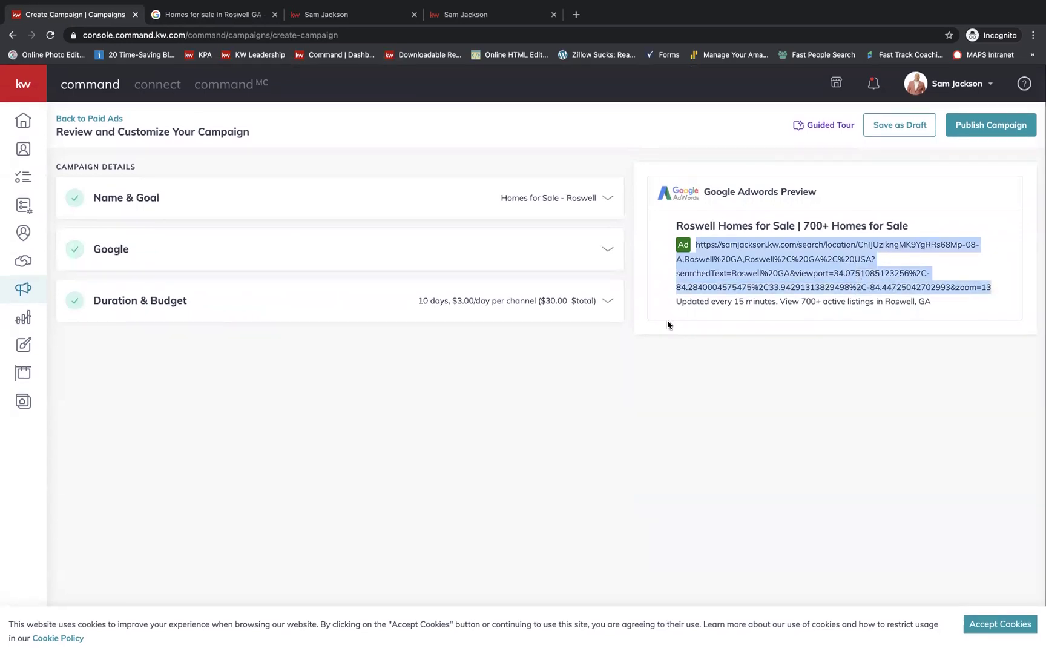
pyautogui.click(349, 335)
pyautogui.click(291, 308)
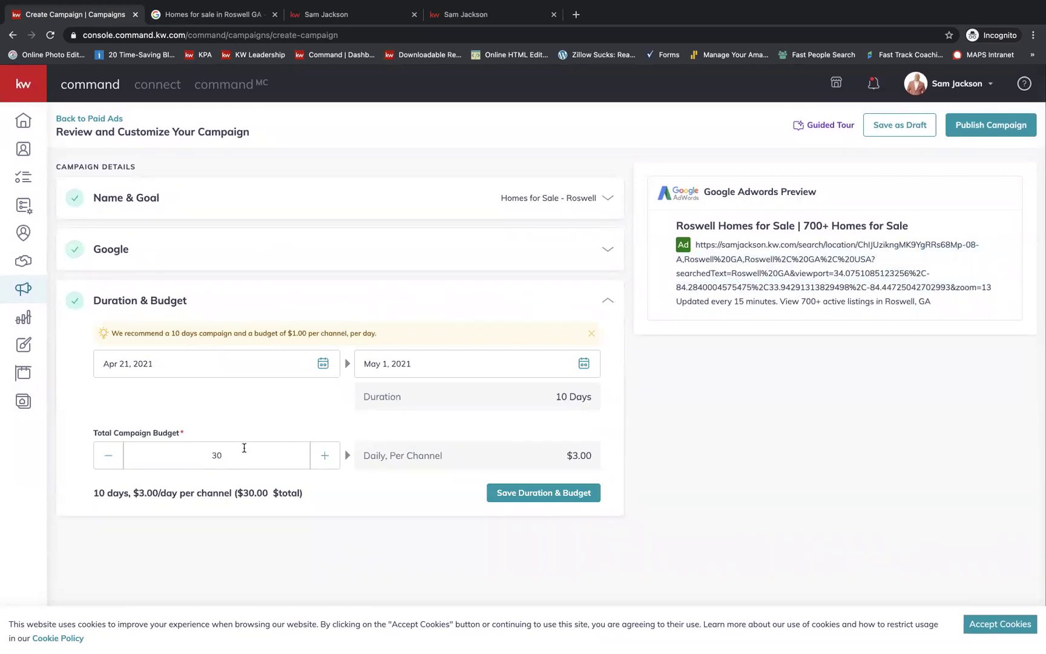
pyautogui.moveTo(236, 455); pyautogui.dragTo(192, 456)
pyautogui.moveTo(555, 396); pyautogui.dragTo(607, 400)
pyautogui.click(215, 459)
pyautogui.moveTo(600, 459); pyautogui.dragTo(554, 459)
pyautogui.click(496, 434)
# Set the end date to Apr 26, 2021 ($6.00/day per channel) and view the Roswell Google results
pyautogui.click(583, 366)
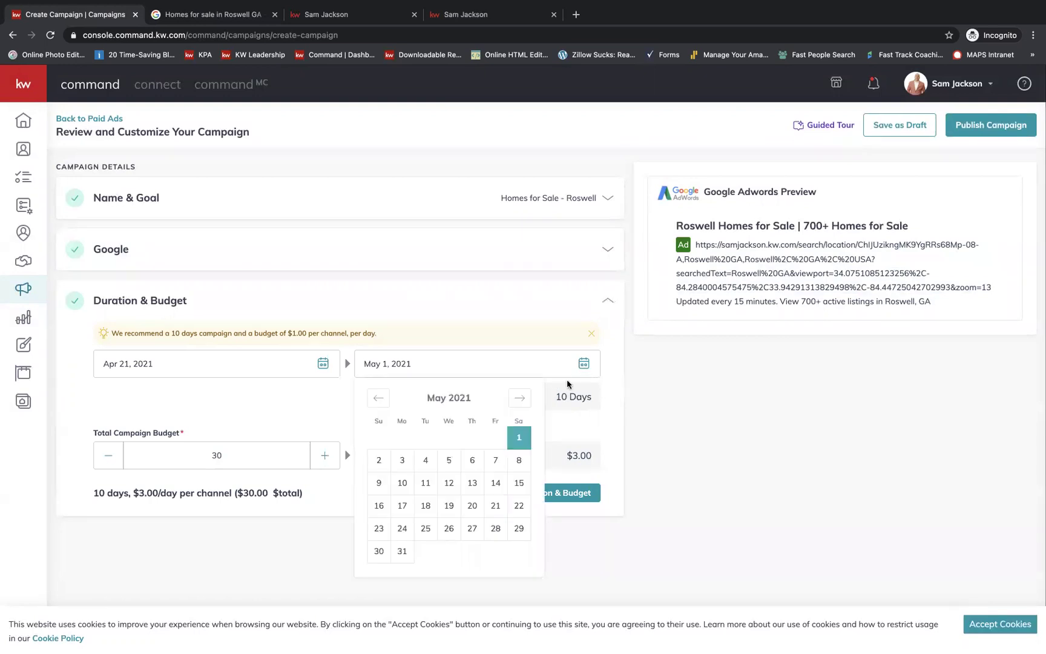
pyautogui.click(379, 398)
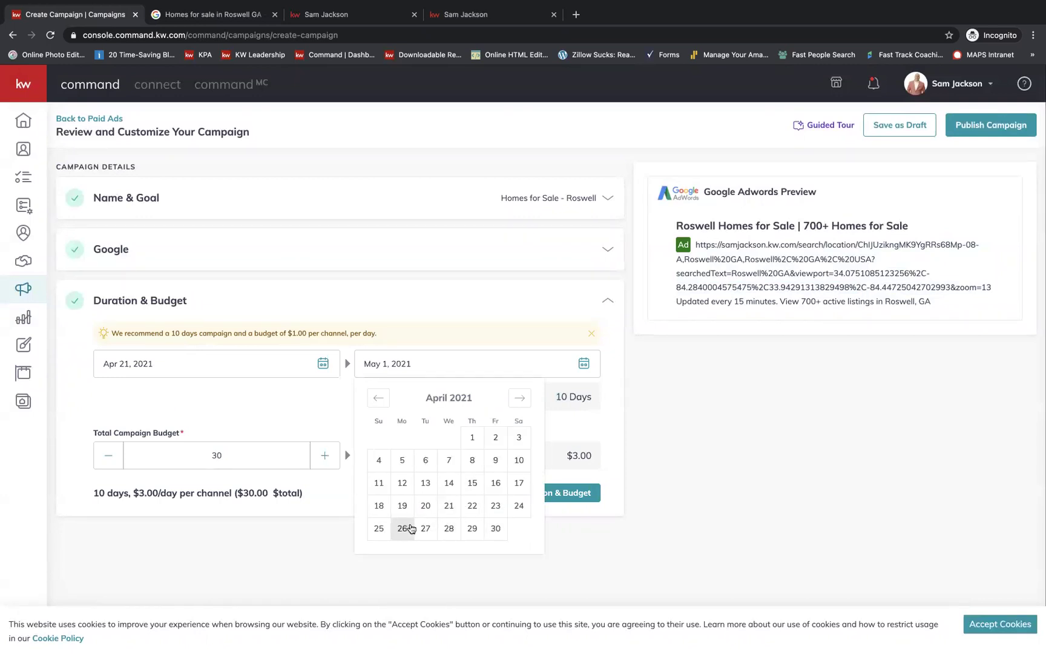
pyautogui.click(403, 529)
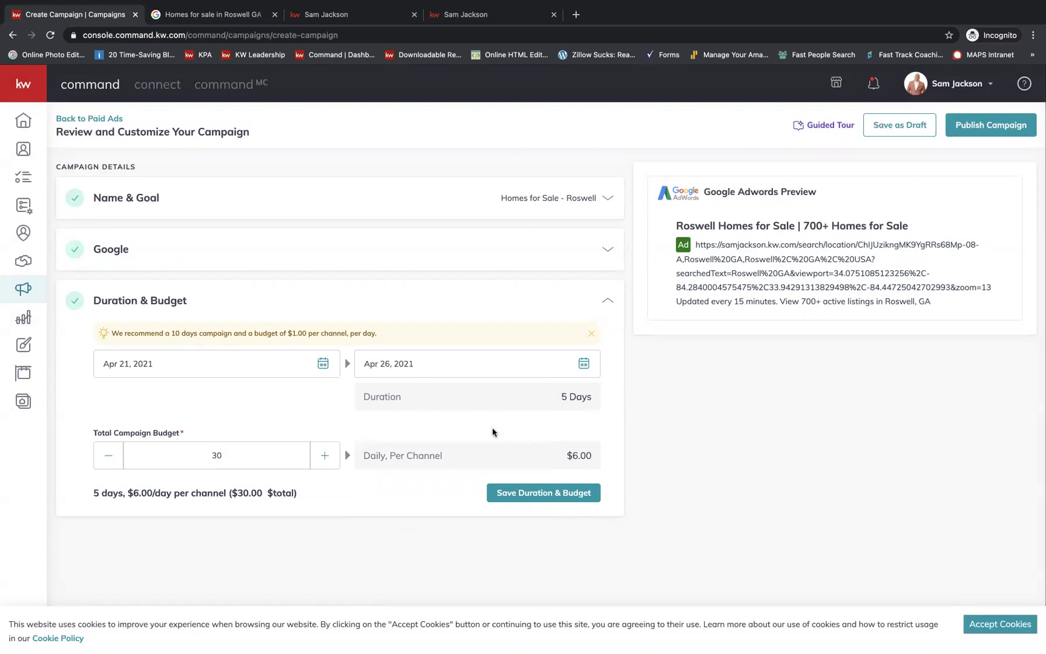
pyautogui.moveTo(591, 455); pyautogui.dragTo(560, 458)
pyautogui.click(193, 15)
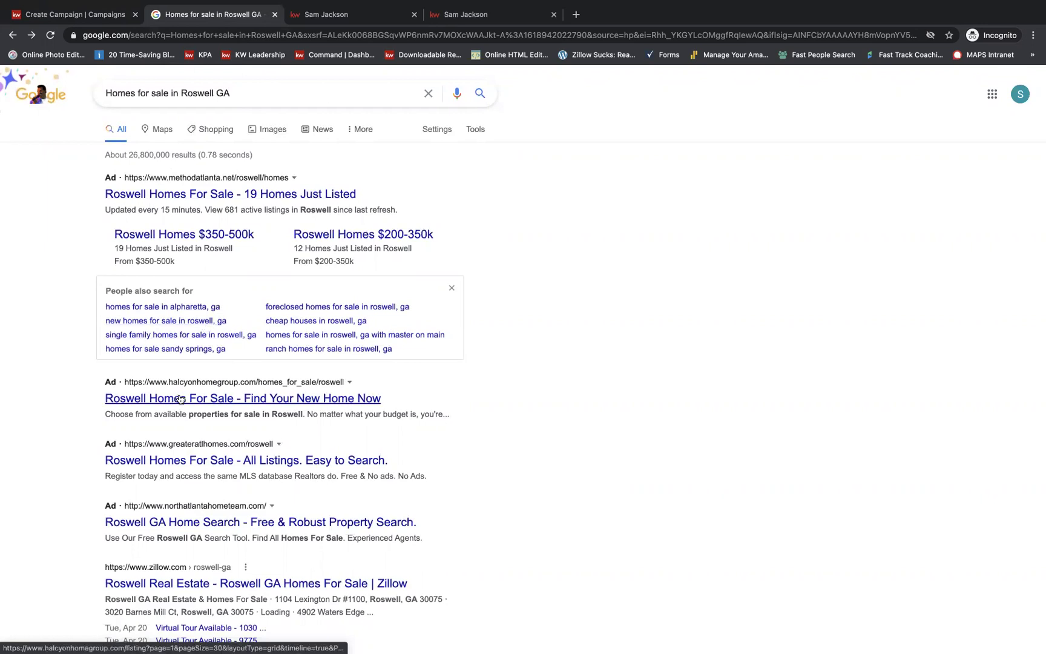
# Look at the first competing Roswell homes ad in Google, then return to the KW campaign editor
pyautogui.click(68, 18)
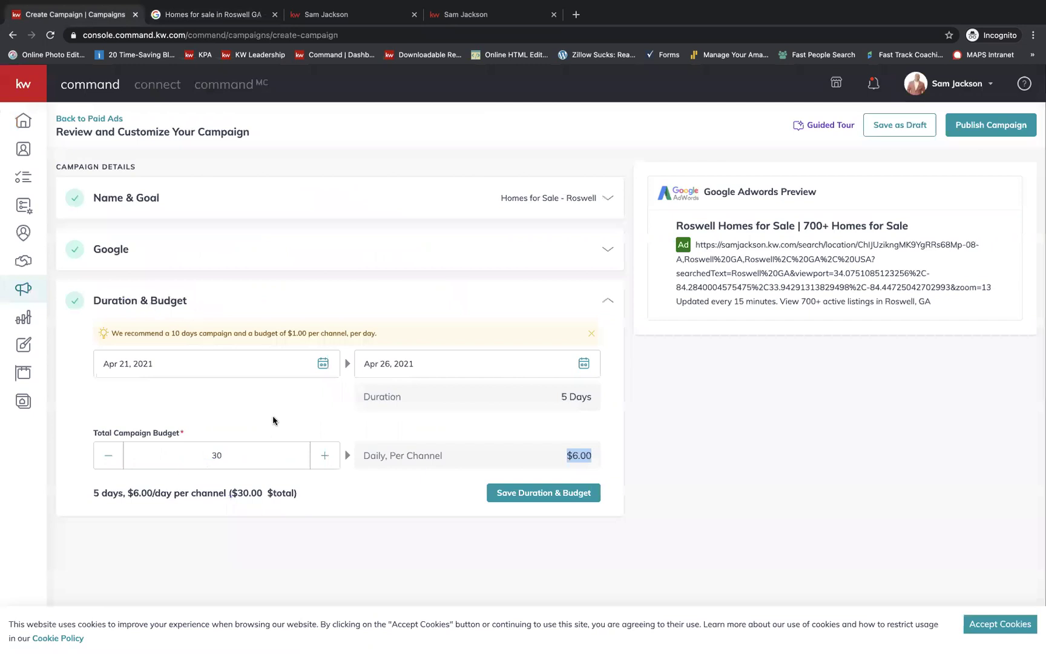
pyautogui.click(233, 21)
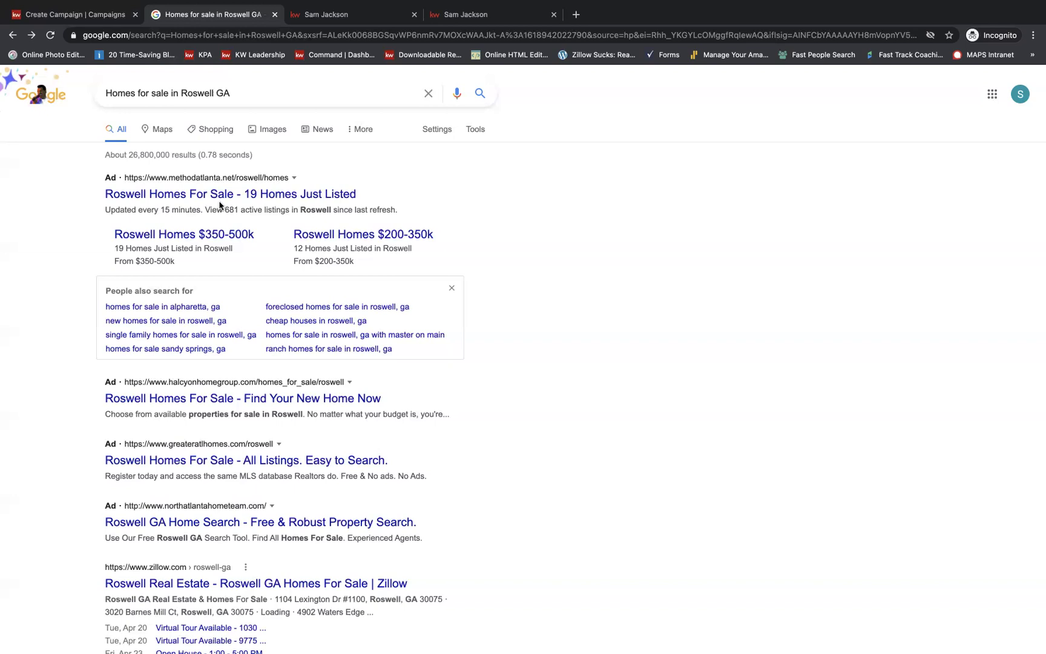
pyautogui.click(111, 180)
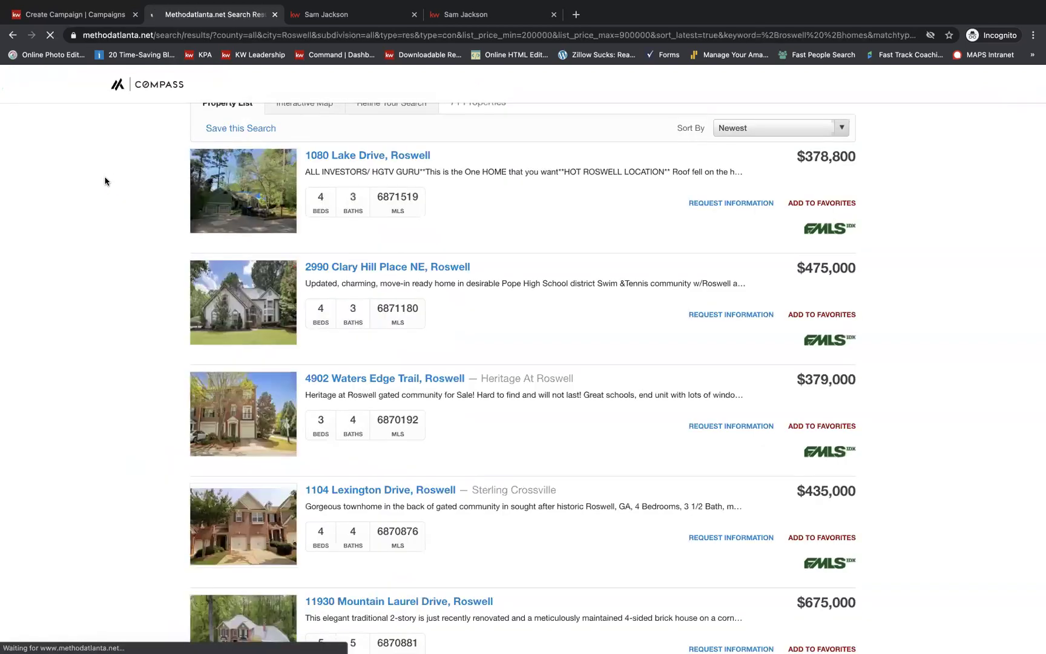
pyautogui.click(12, 34)
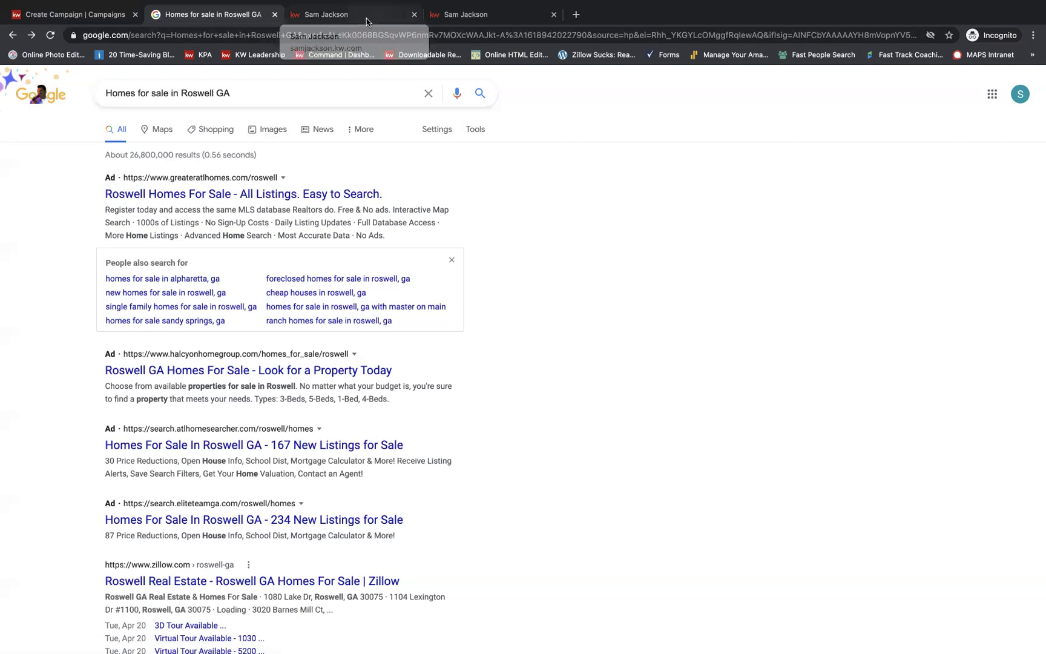
pyautogui.click(297, 17)
pyautogui.click(73, 14)
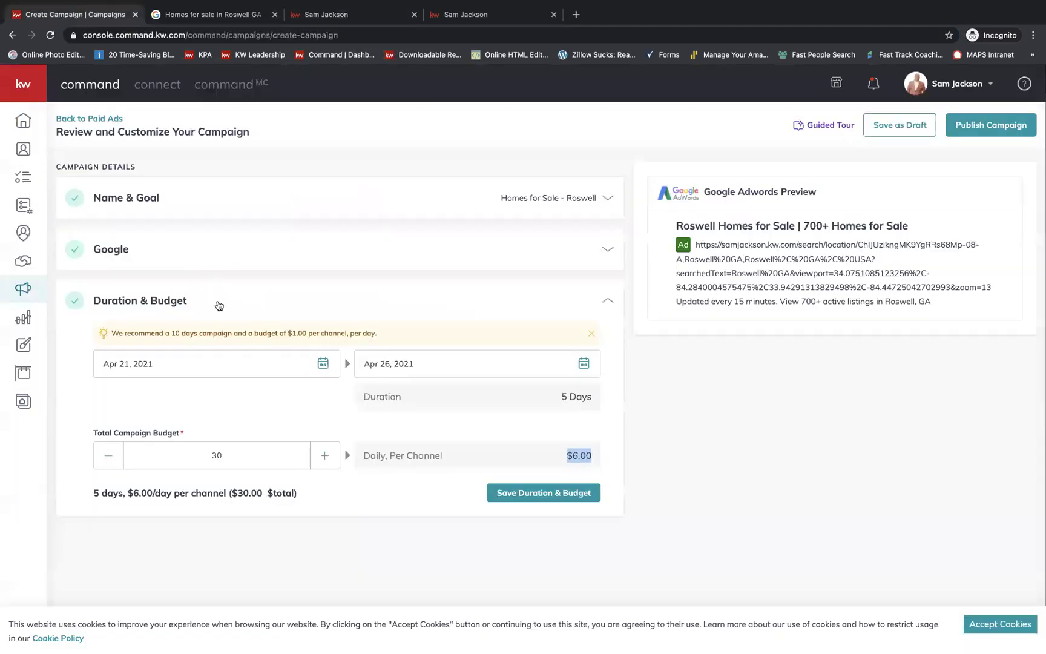
# Check the Google ad's Final URL and save the Google ad settings
pyautogui.click(229, 267)
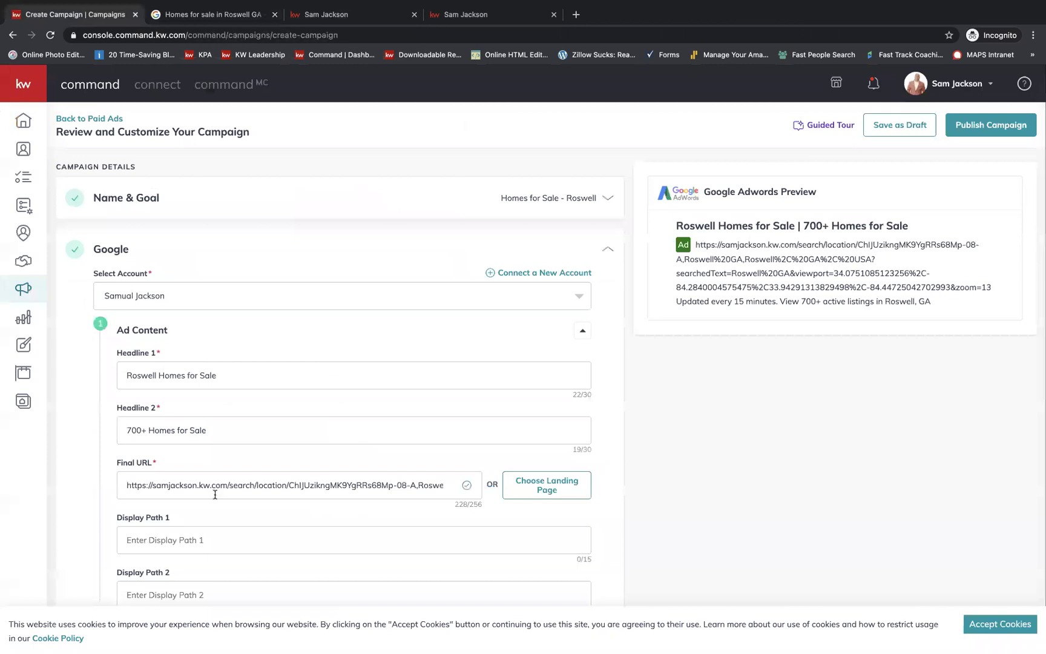
pyautogui.tripleClick(212, 488)
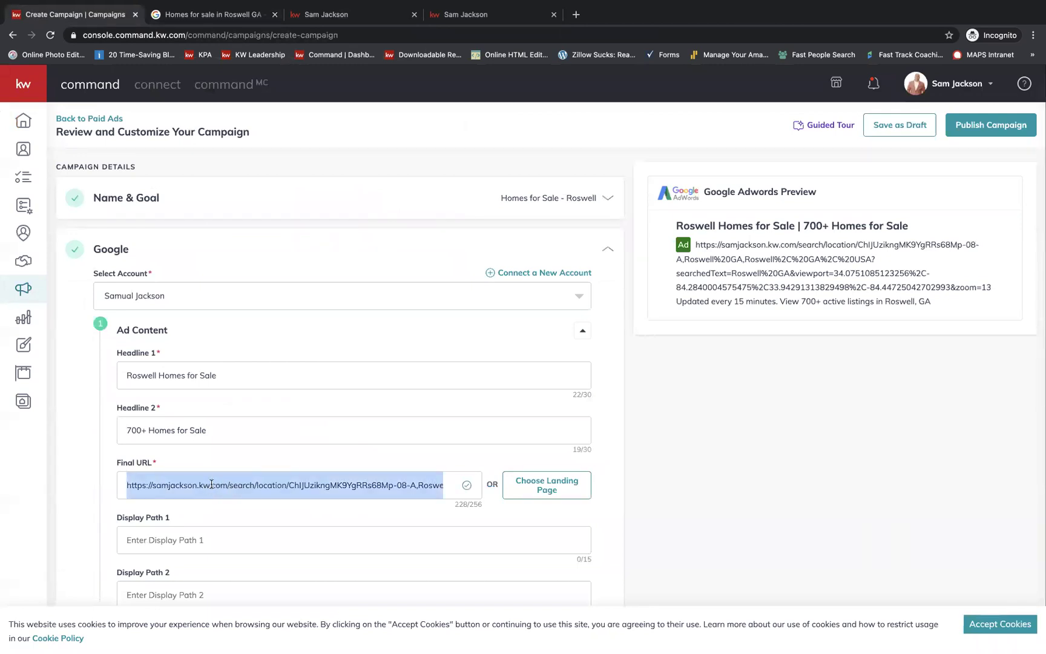
pyautogui.scroll(-3, 267, 460)
pyautogui.click(279, 442)
pyautogui.scroll(-10, 278, 445)
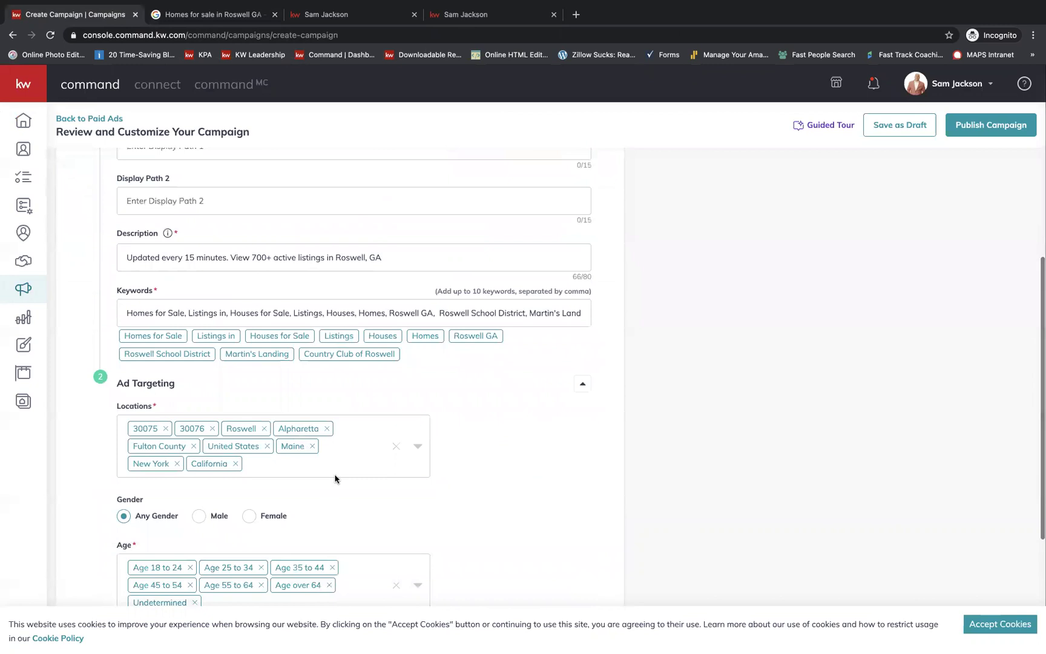
pyautogui.scroll(-8, 337, 476)
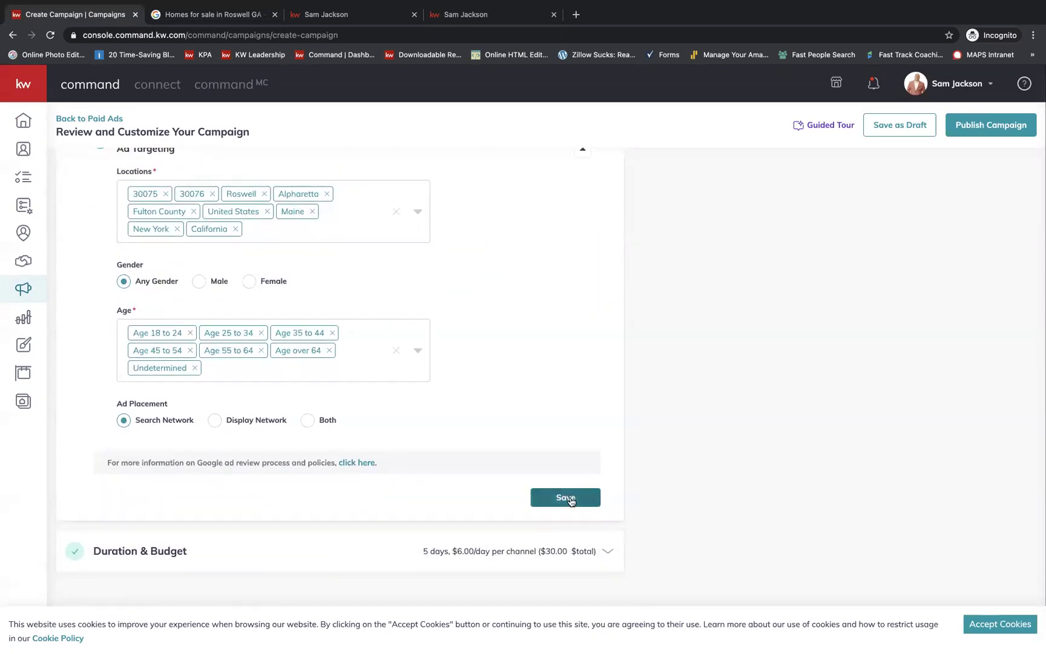
pyautogui.click(566, 498)
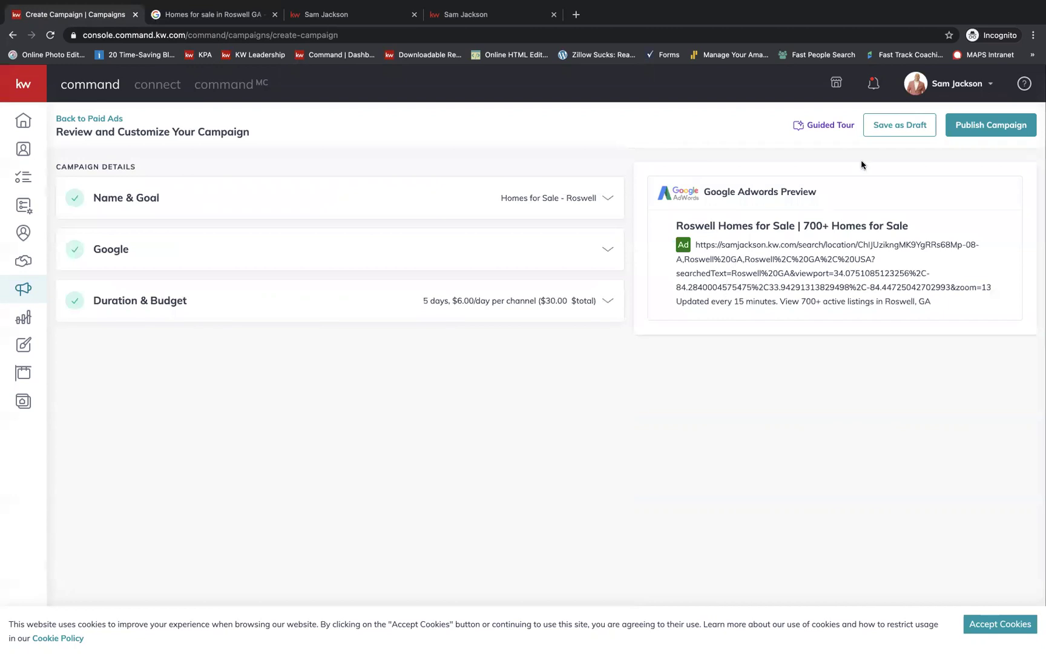
# Publish the Homes for Sale - Roswell campaign, confirming the 5-day $30 payment
pyautogui.click(976, 127)
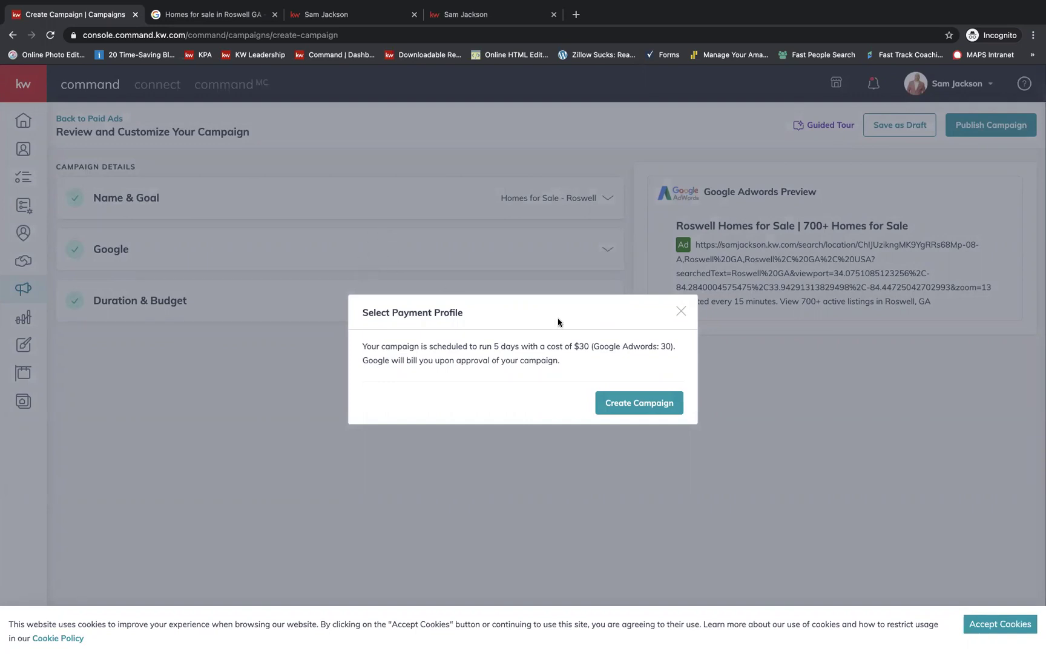
pyautogui.click(617, 397)
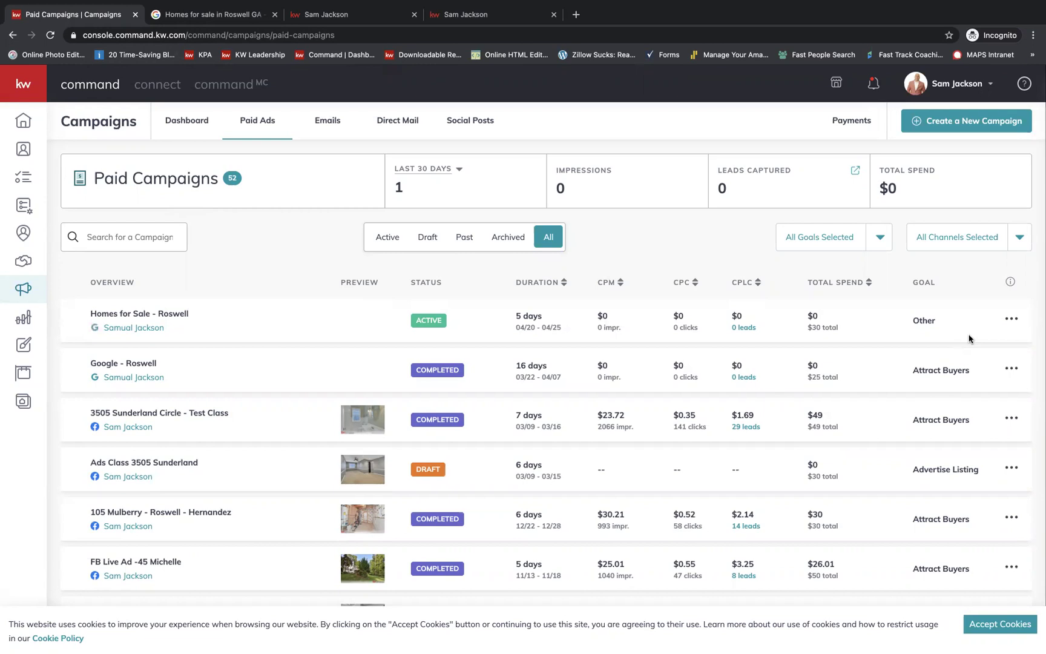
# Stop the Homes for Sale - Roswell campaign from its actions menu and confirm
pyautogui.click(1013, 322)
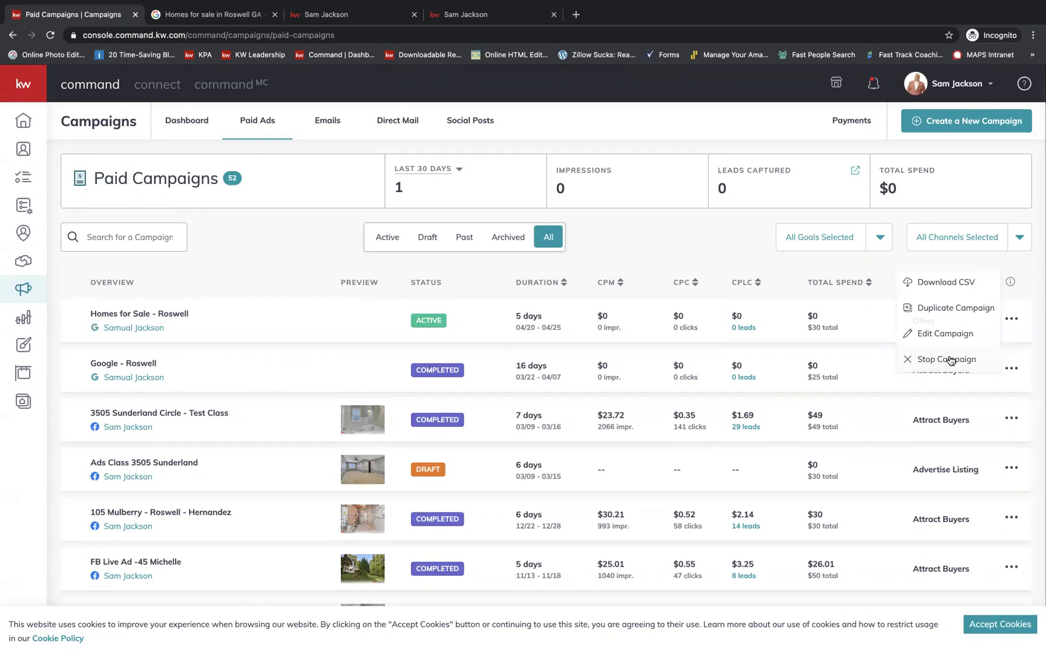
pyautogui.click(947, 359)
pyautogui.click(478, 418)
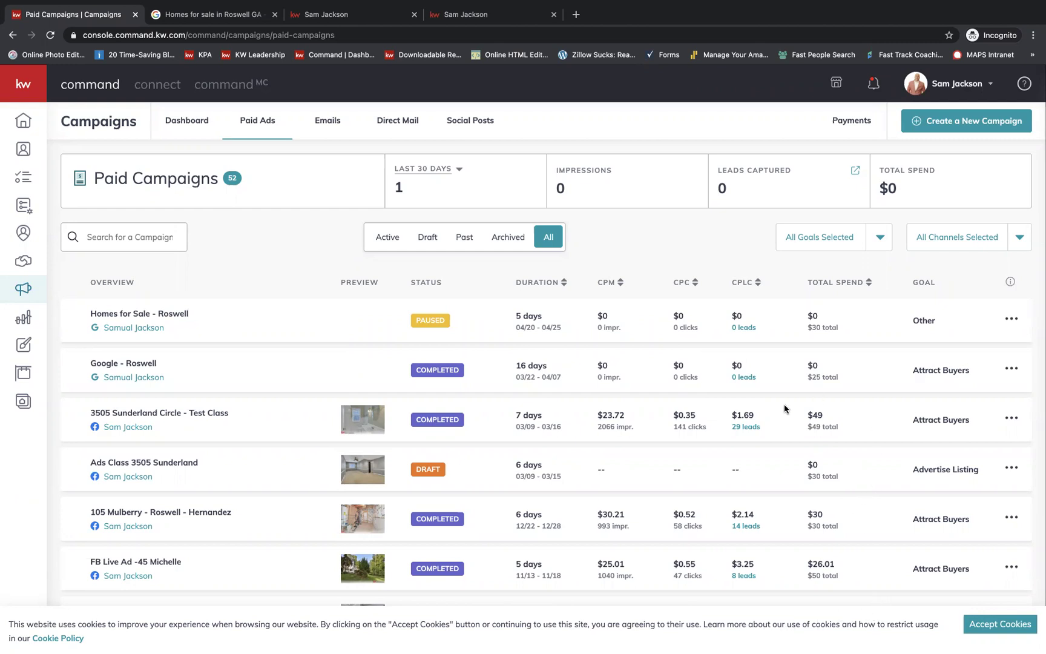
pyautogui.click(1012, 319)
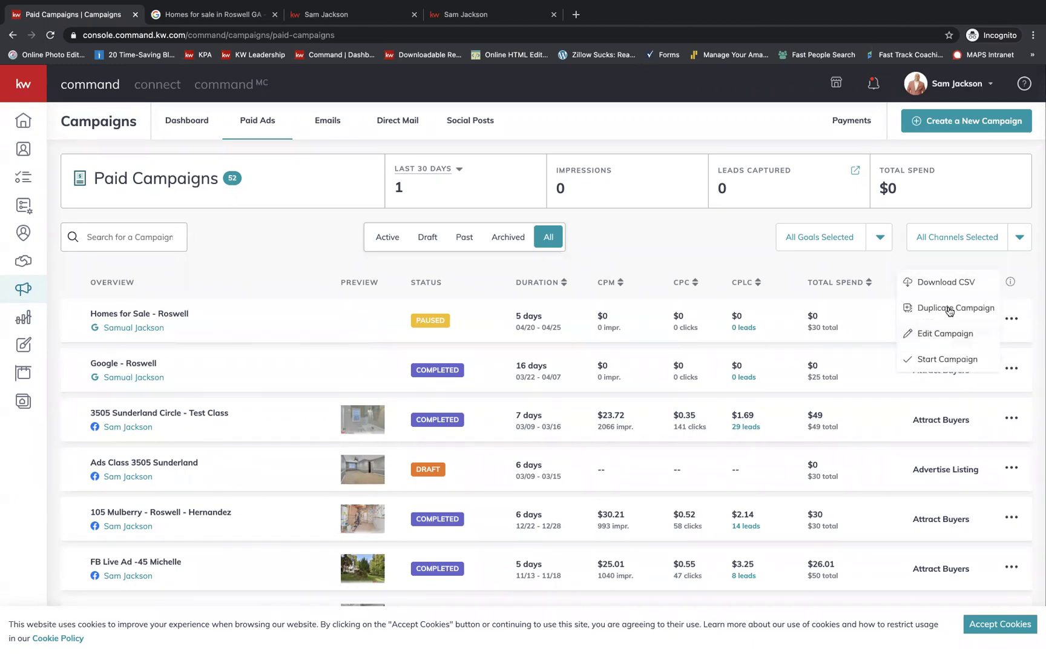
# Duplicate the Homes for Sale - Roswell campaign using Duplicate and Customize
pyautogui.click(949, 310)
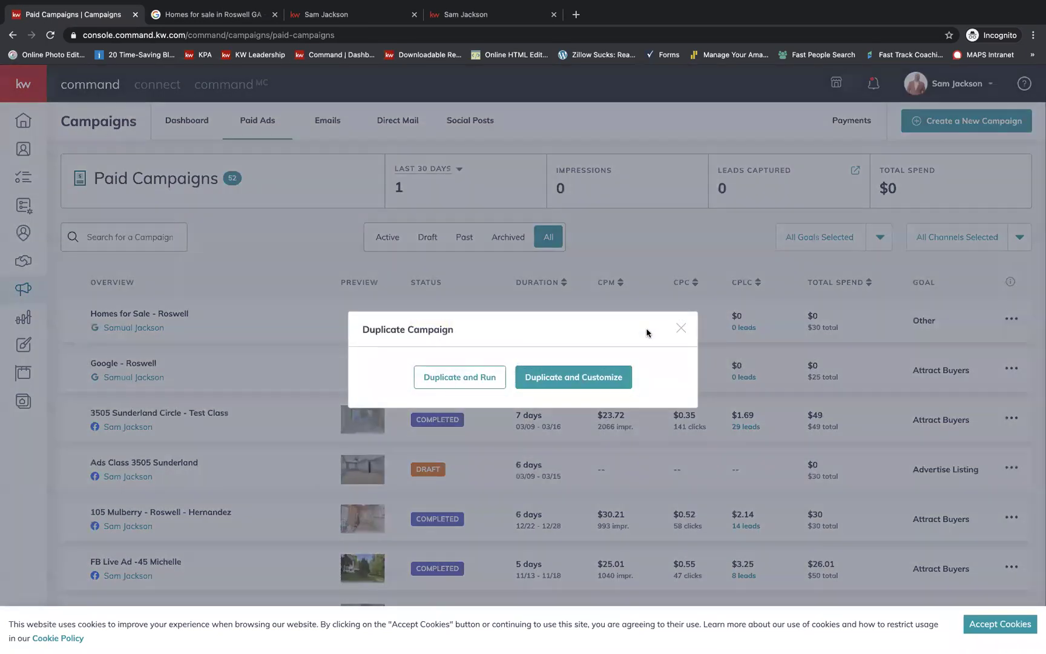
pyautogui.click(594, 378)
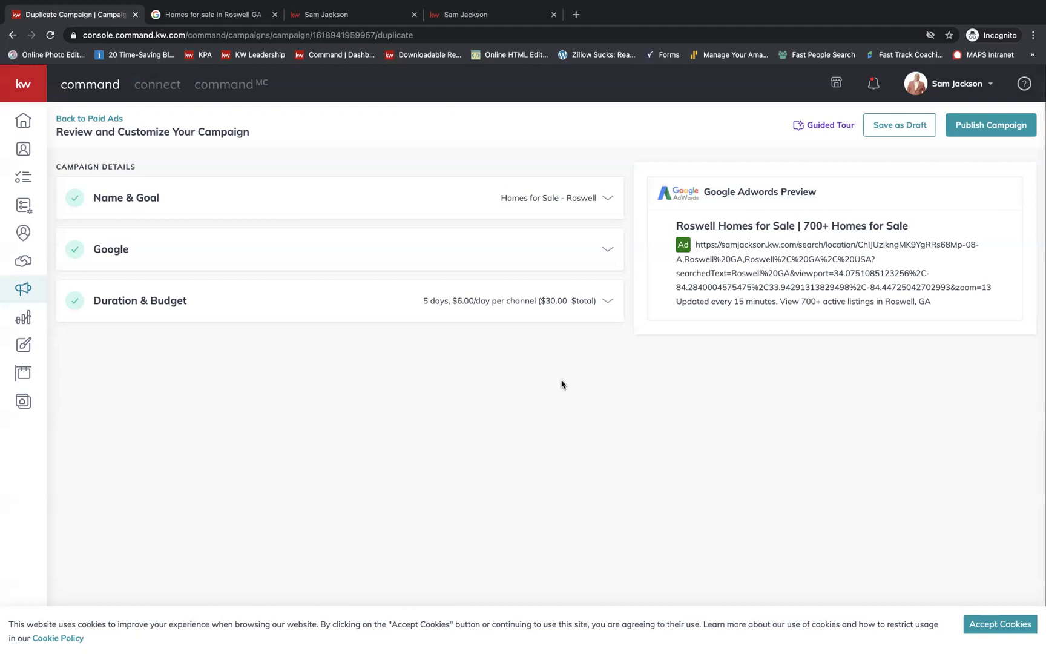
# Go back to the Paid Ads list and review Homes for Sale - Roswell's 0 impressions and clicks
pyautogui.click(26, 290)
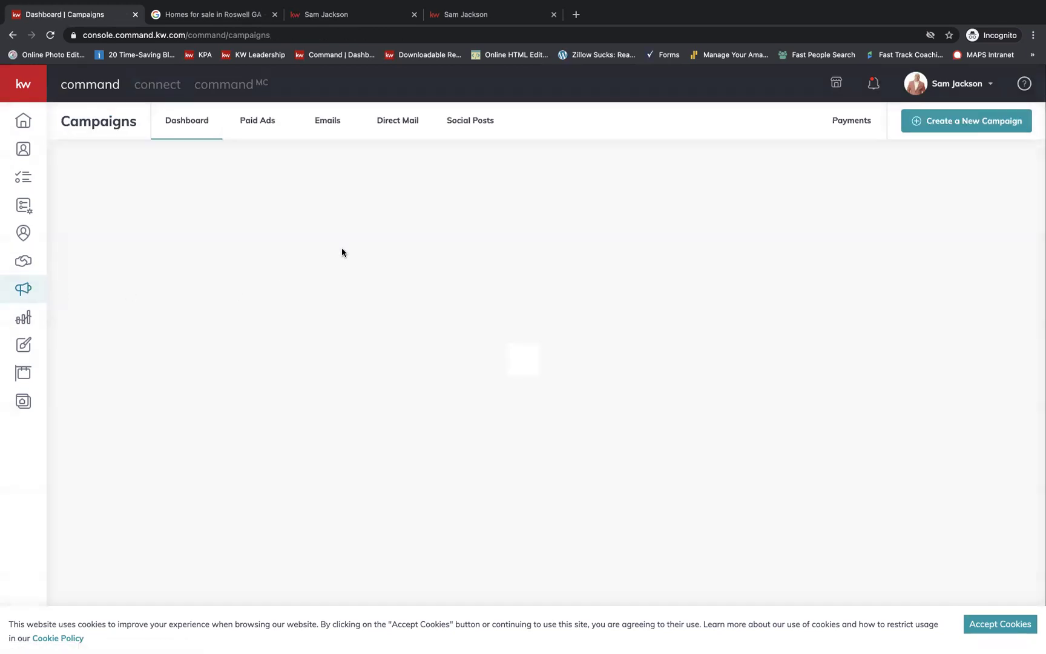
pyautogui.click(250, 126)
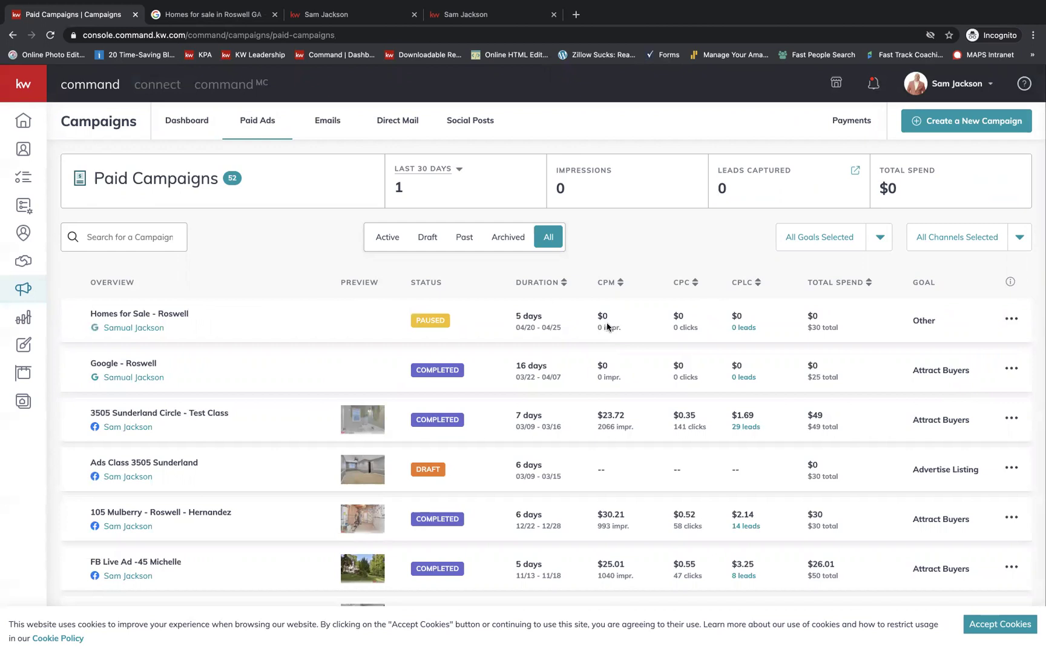
pyautogui.moveTo(622, 330); pyautogui.dragTo(596, 329)
pyautogui.moveTo(697, 330); pyautogui.dragTo(662, 330)
pyautogui.keyDown('shift'); pyautogui.click(680, 329); pyautogui.keyUp('shift')
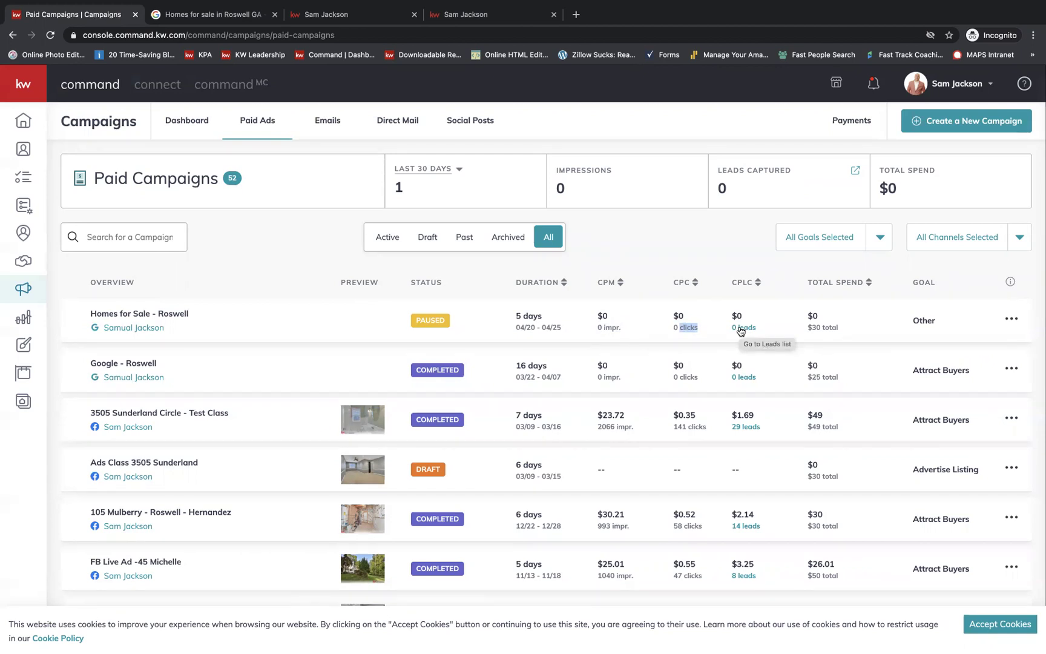
pyautogui.click(736, 253)
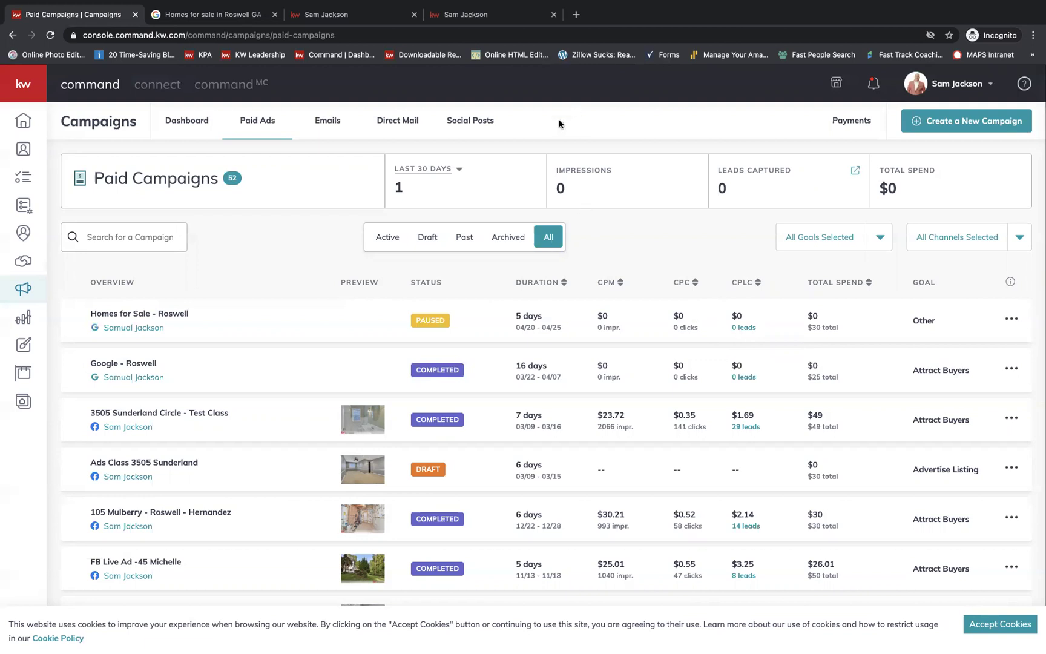
pyautogui.click(469, 18)
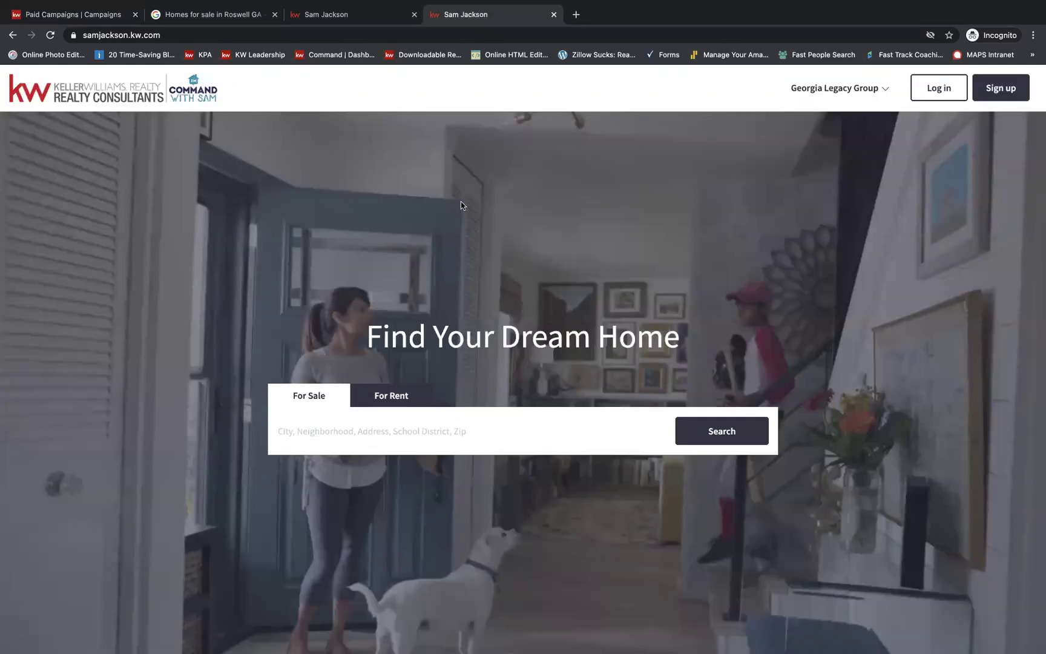
pyautogui.click(328, 14)
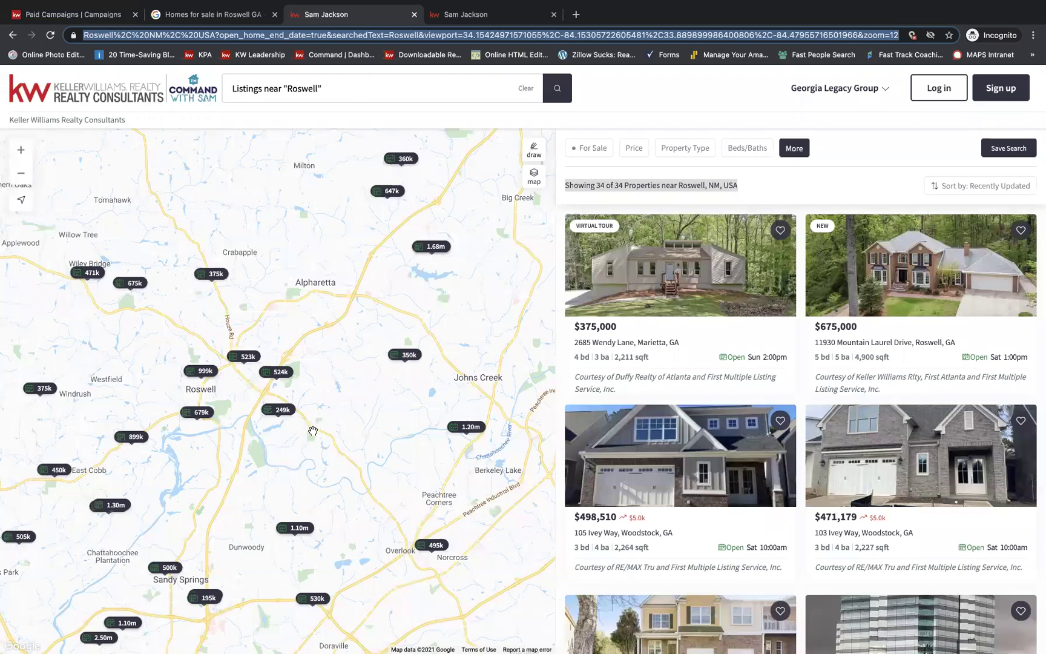
pyautogui.click(345, 392)
pyautogui.moveTo(344, 392); pyautogui.dragTo(375, 366)
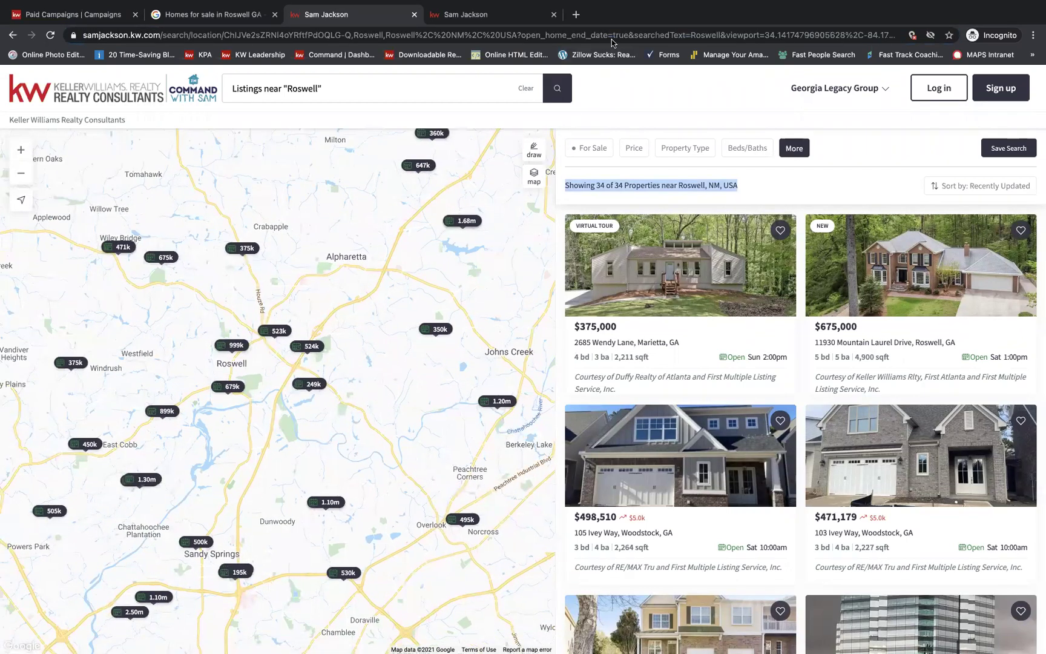
pyautogui.click(672, 91)
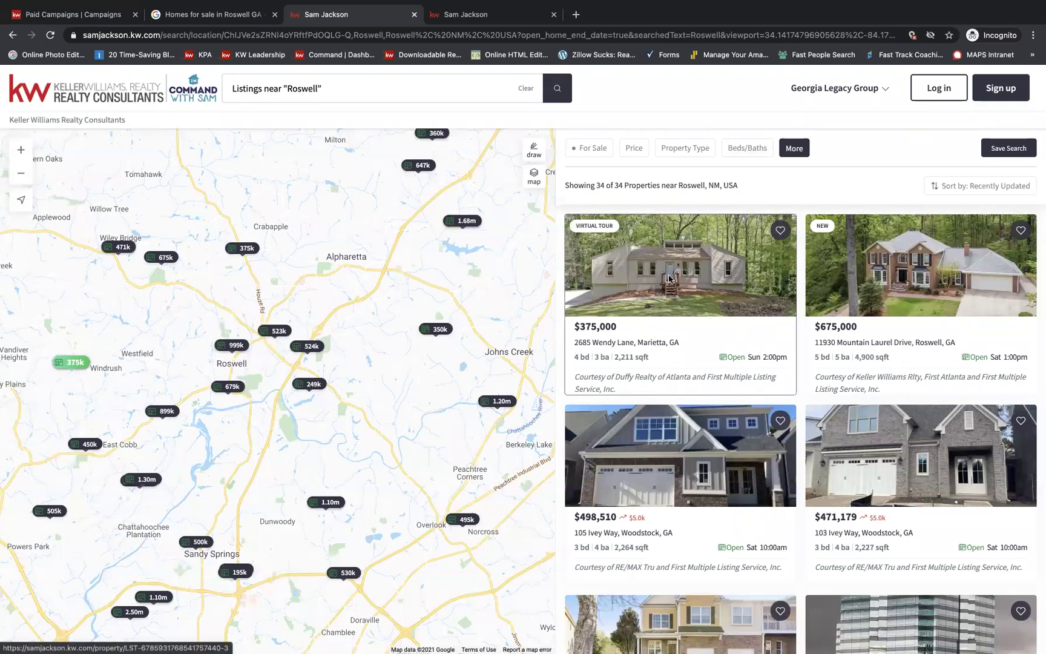
pyautogui.click(671, 280)
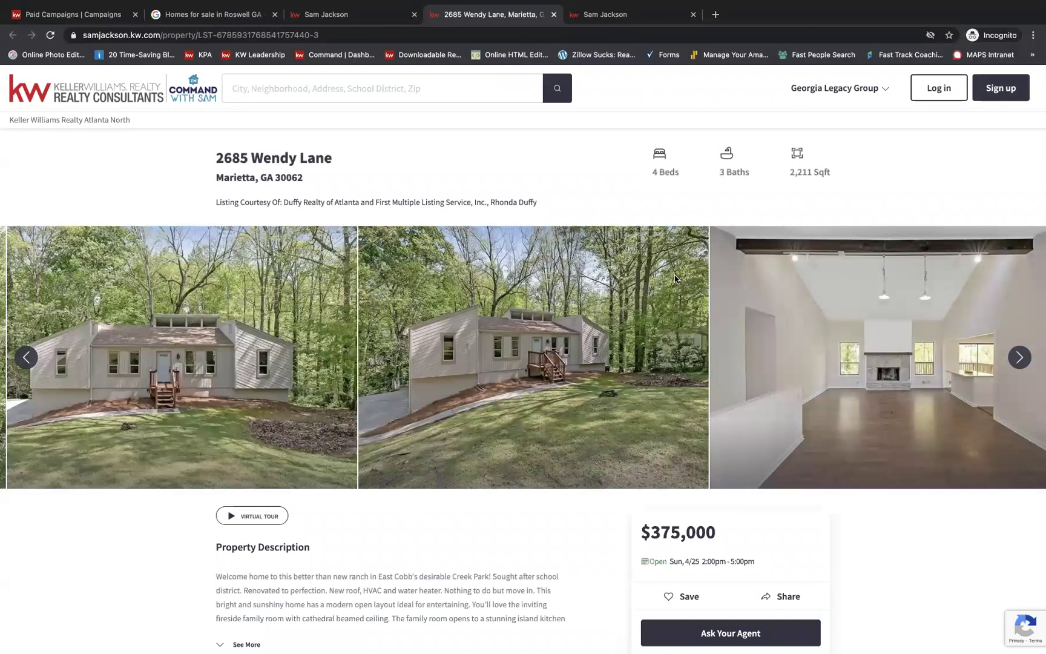
pyautogui.scroll(-5, 676, 278)
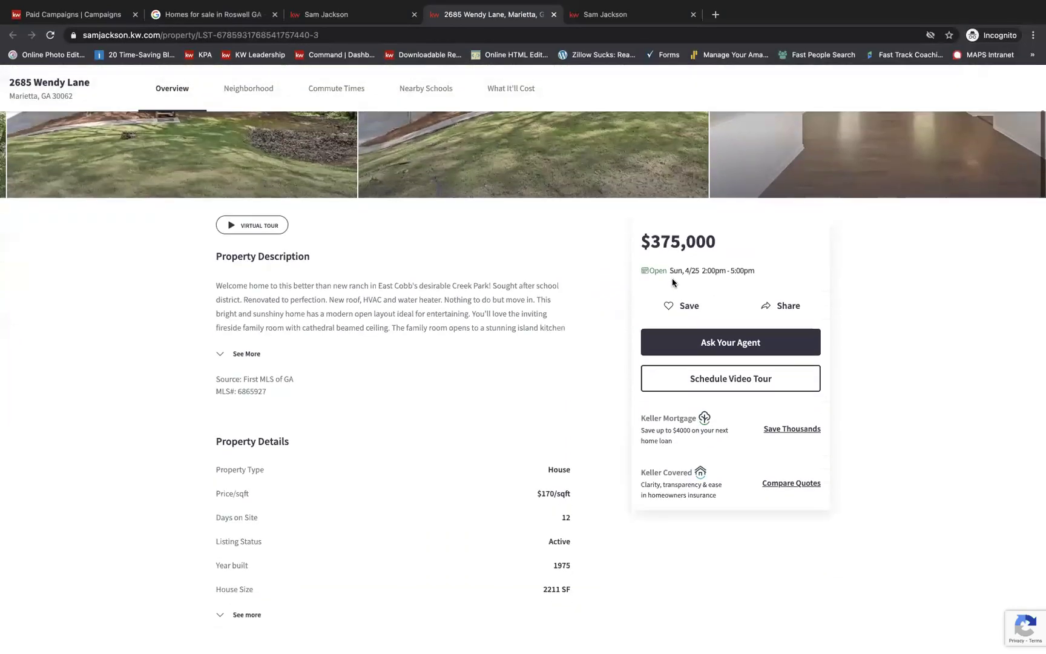
pyautogui.click(673, 293)
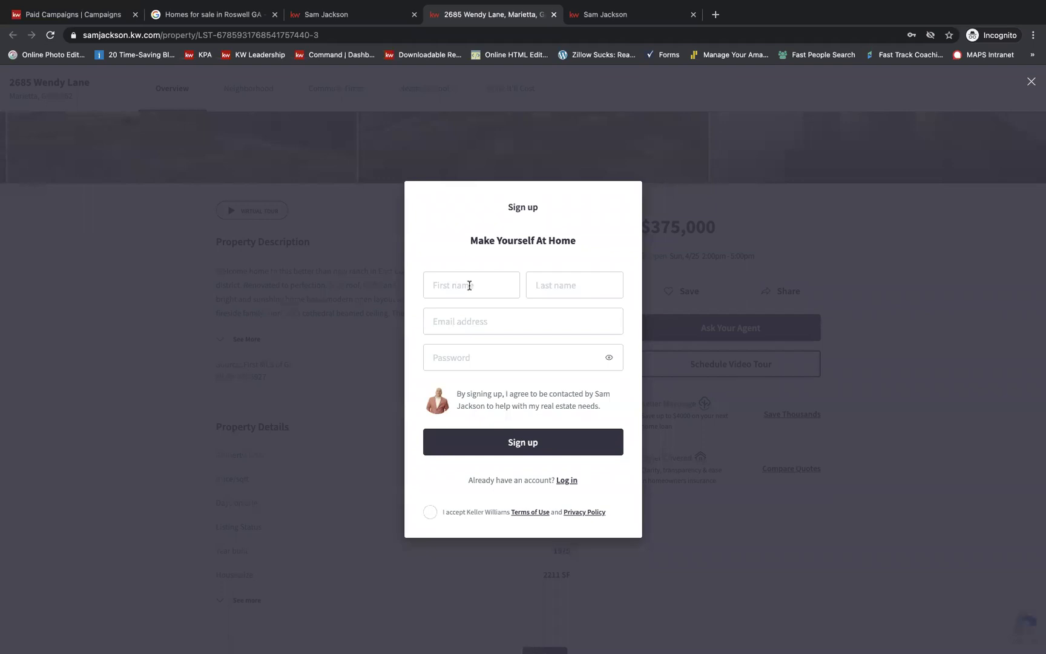
pyautogui.click(713, 254)
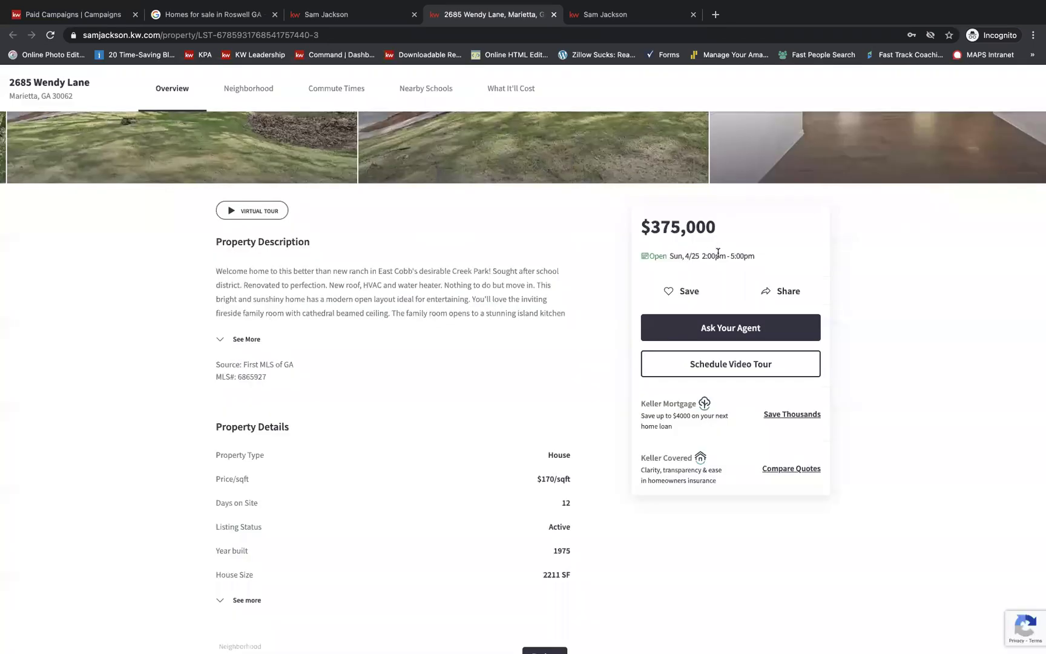
pyautogui.click(724, 367)
pyautogui.click(730, 242)
pyautogui.scroll(-6, 439, 301)
pyautogui.scroll(-5, 470, 295)
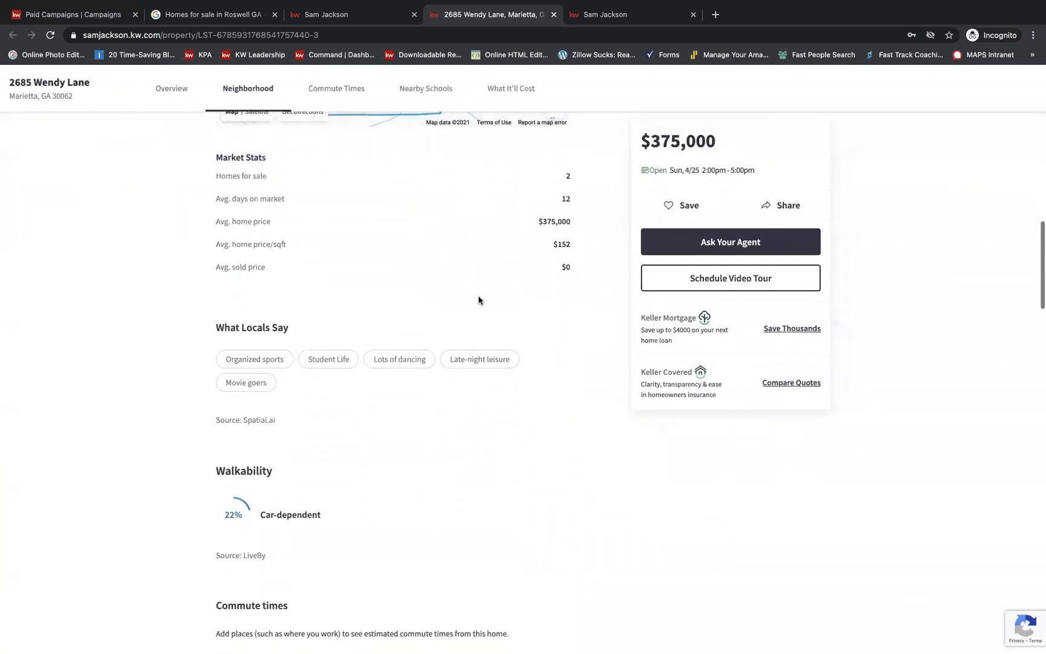
pyautogui.scroll(-8, 482, 300)
pyautogui.scroll(-5, 435, 314)
pyautogui.scroll(-3, 611, 301)
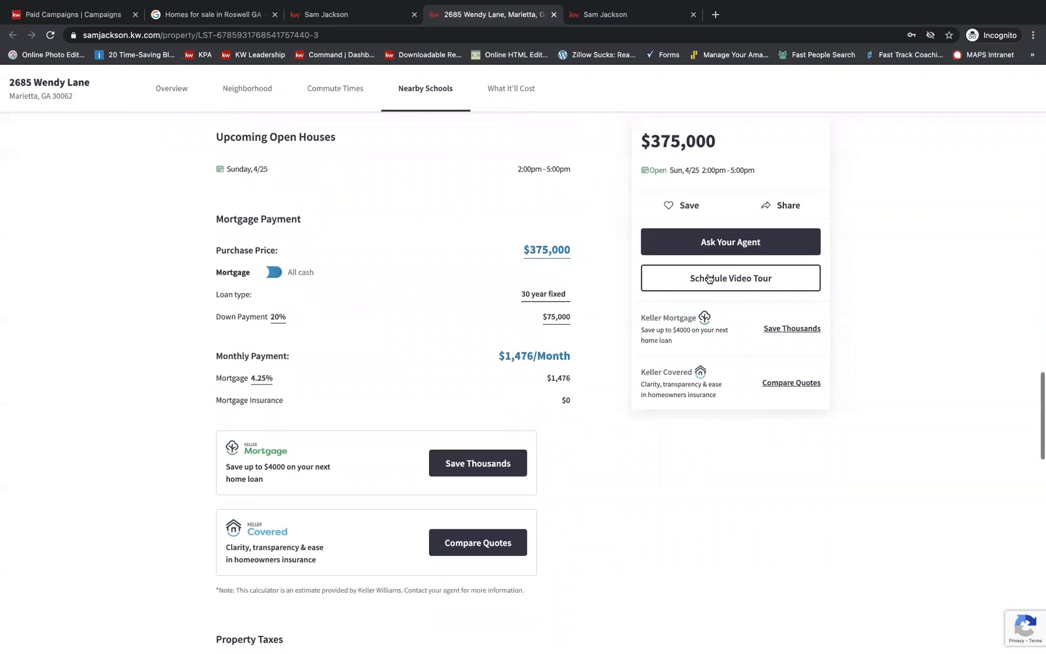
pyautogui.scroll(-8, 628, 297)
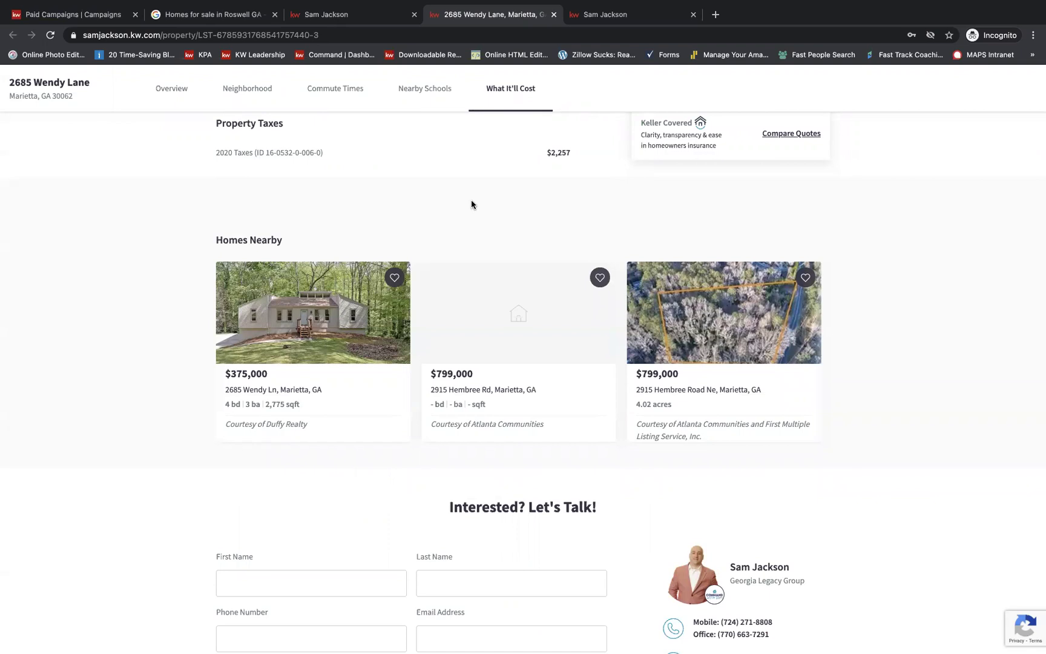
pyautogui.scroll(15, 473, 201)
pyautogui.scroll(20, 474, 203)
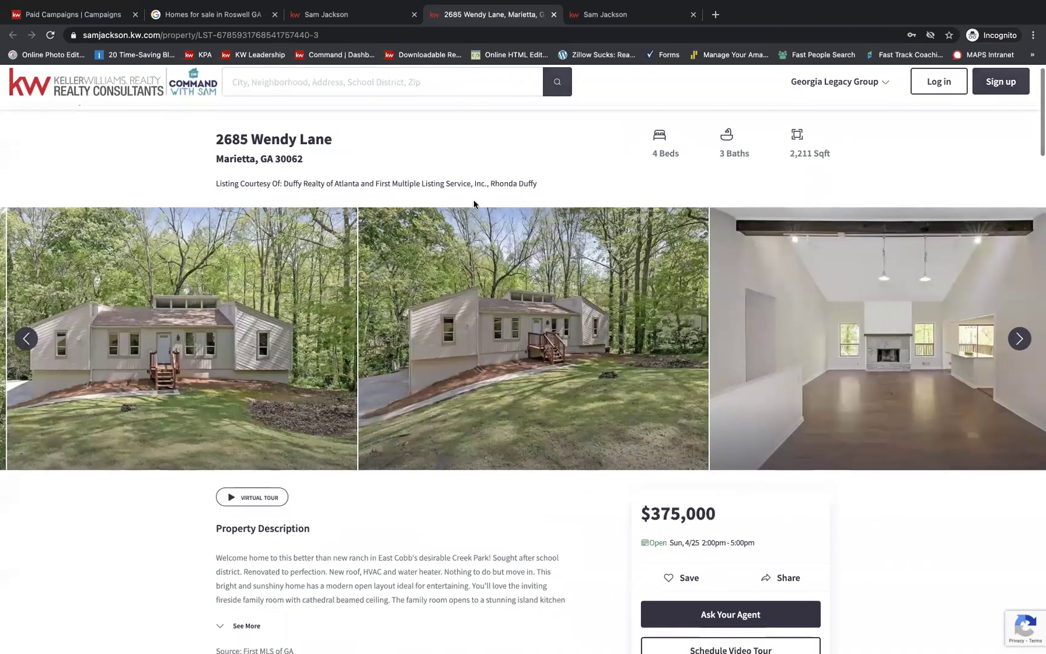
pyautogui.scroll(-3, 476, 203)
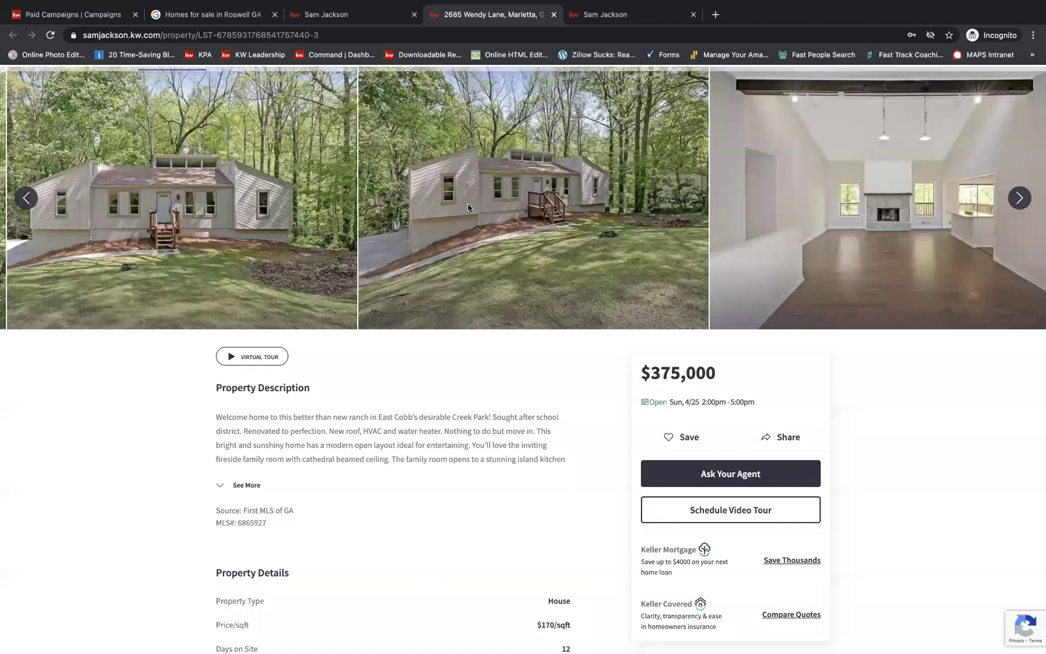
pyautogui.scroll(3, 569, 188)
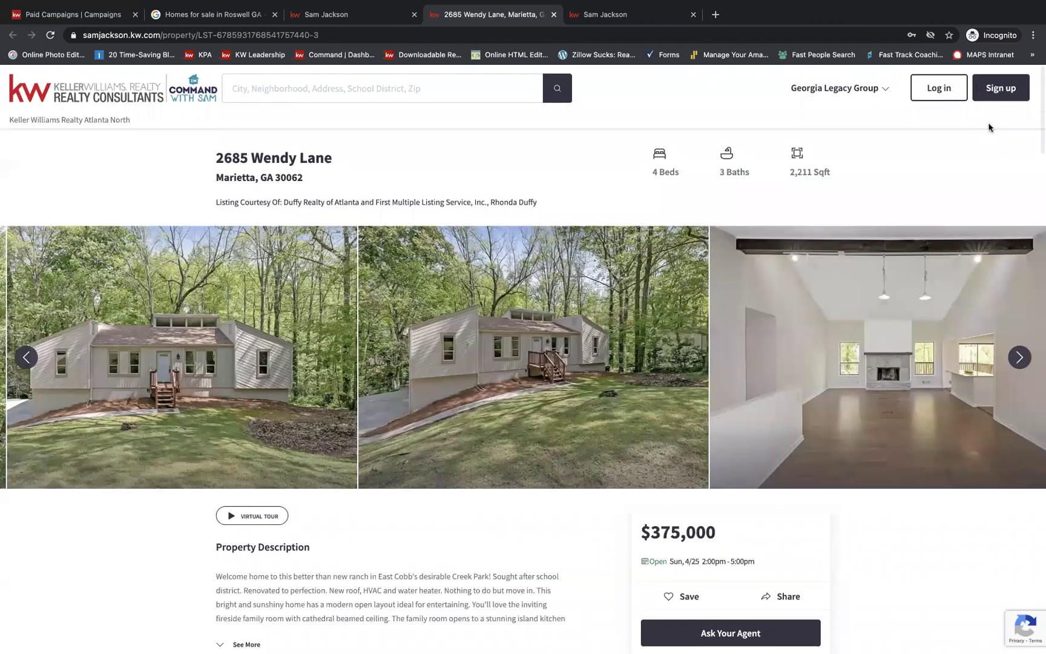
pyautogui.scroll(-7, 717, 381)
# Save the listing to bring up sign-up, then enter the visitor's first name, last name and e-mail
pyautogui.click(688, 207)
pyautogui.click(483, 285)
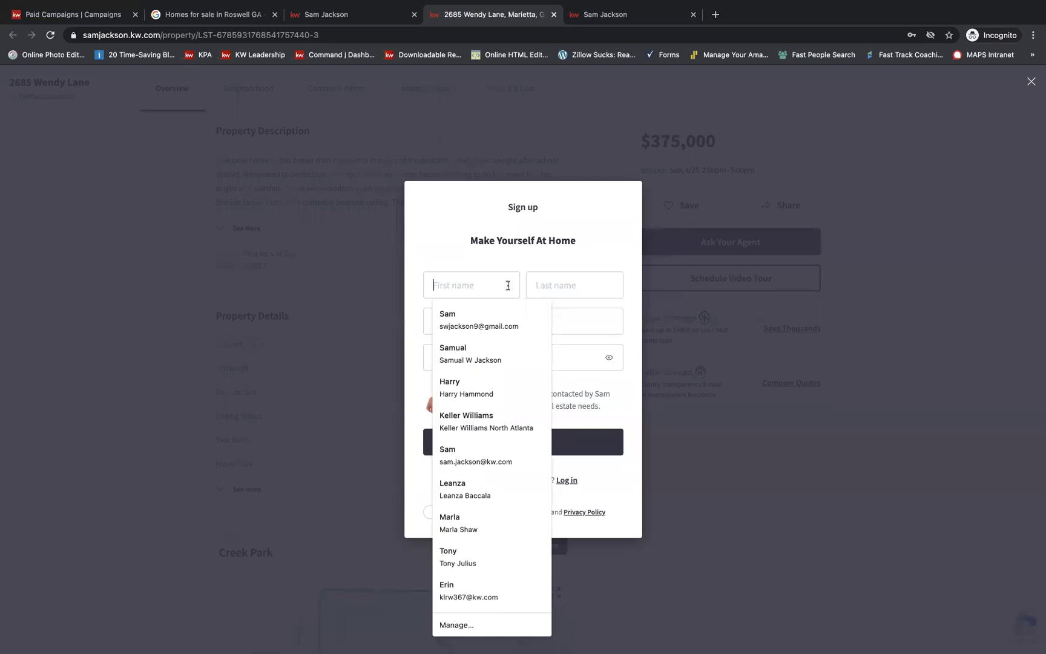
pyautogui.write('Paul')
pyautogui.click(594, 281)
pyautogui.write('Rudd')
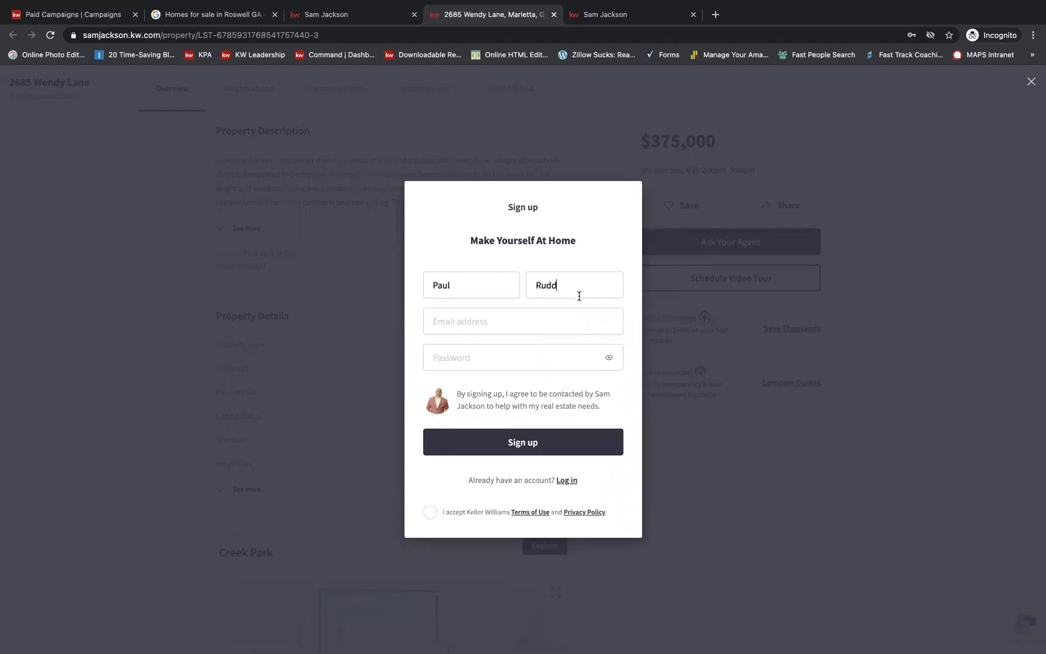
pyautogui.click(556, 319)
# Enter a password, accept the terms of use and privacy policy, and submit the sign-up
pyautogui.click(482, 351)
pyautogui.write('•••••')
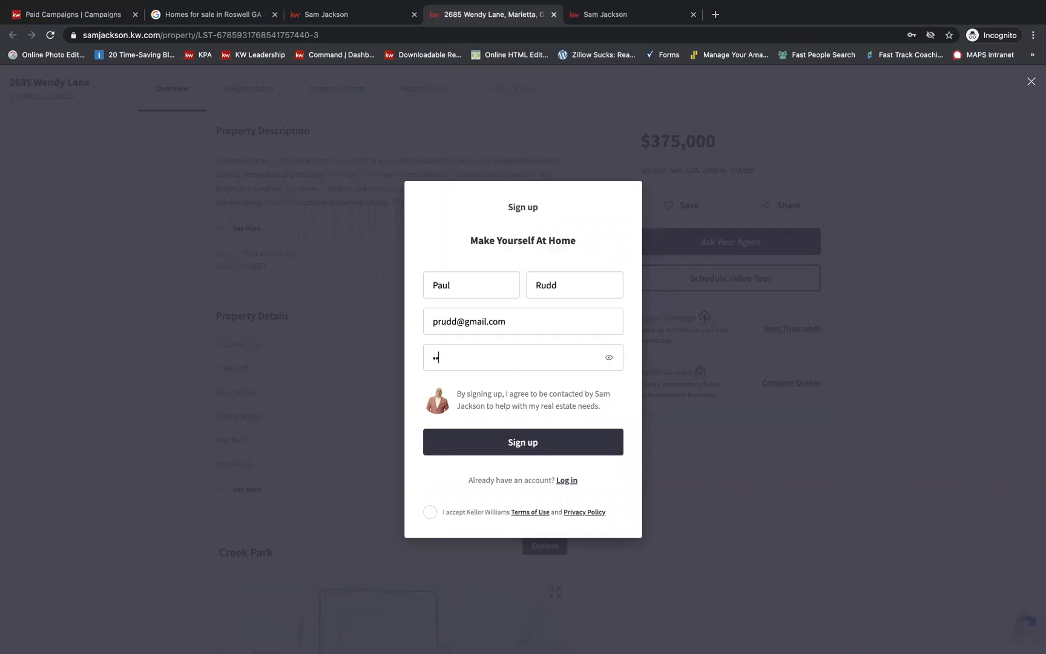
pyautogui.write('••••')
pyautogui.click(431, 513)
pyautogui.click(524, 442)
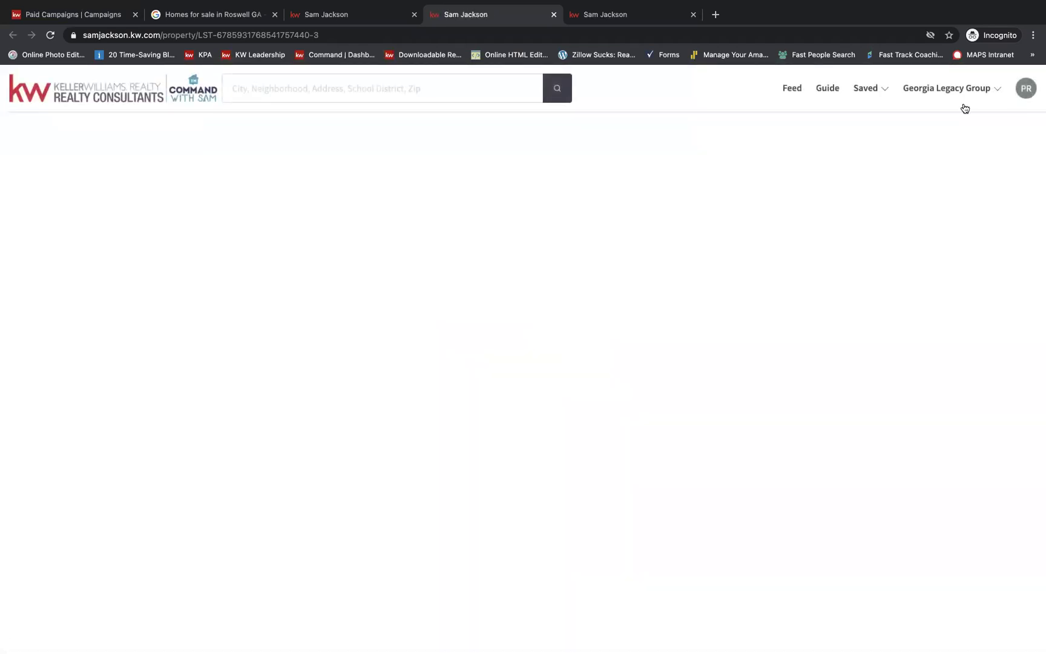
# Reload the Paid Campaigns page and check notifications for the new registration alert
pyautogui.click(1030, 86)
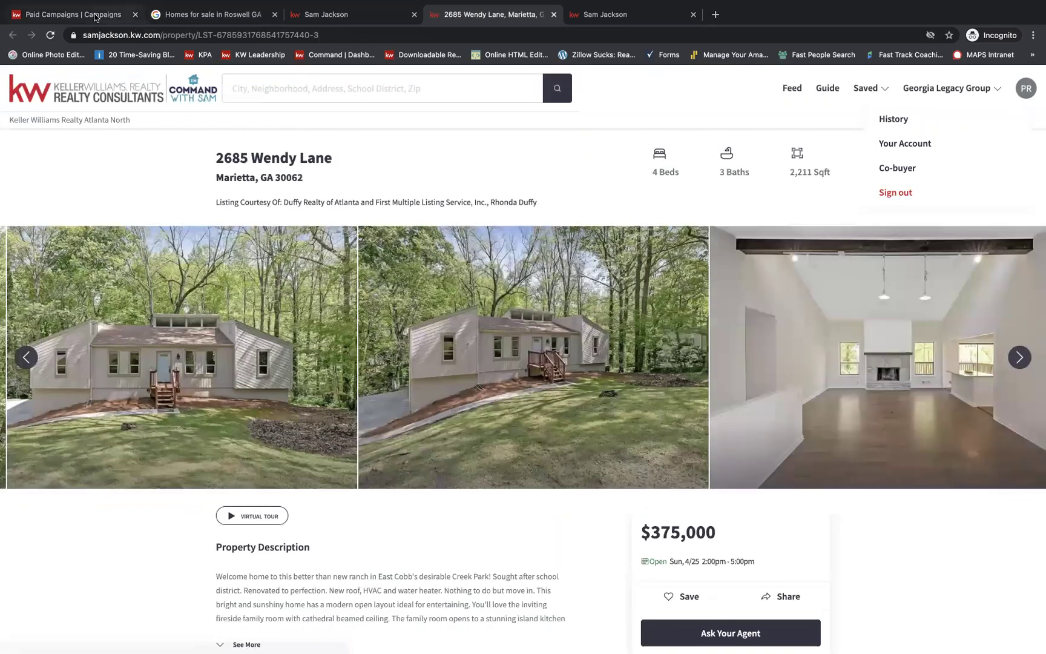
pyautogui.click(78, 13)
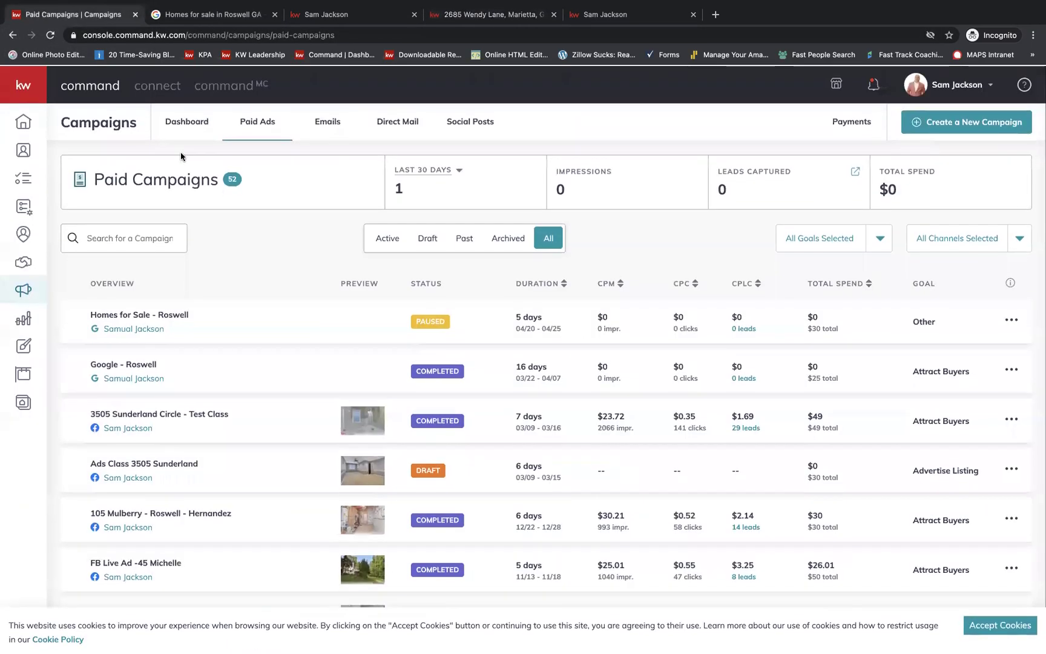
pyautogui.click(50, 35)
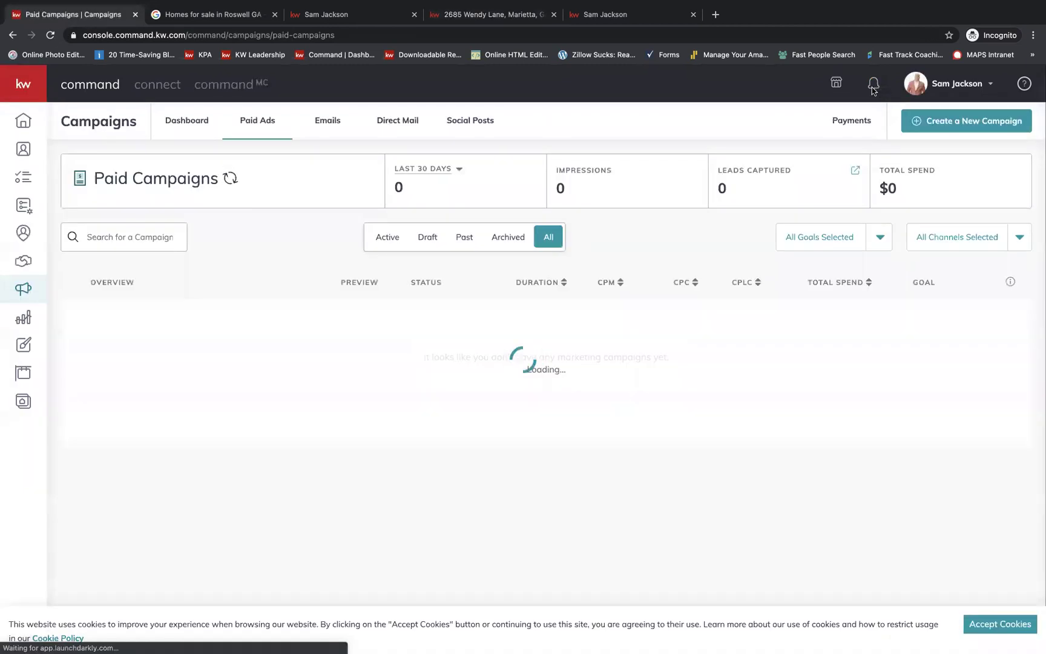
pyautogui.click(873, 89)
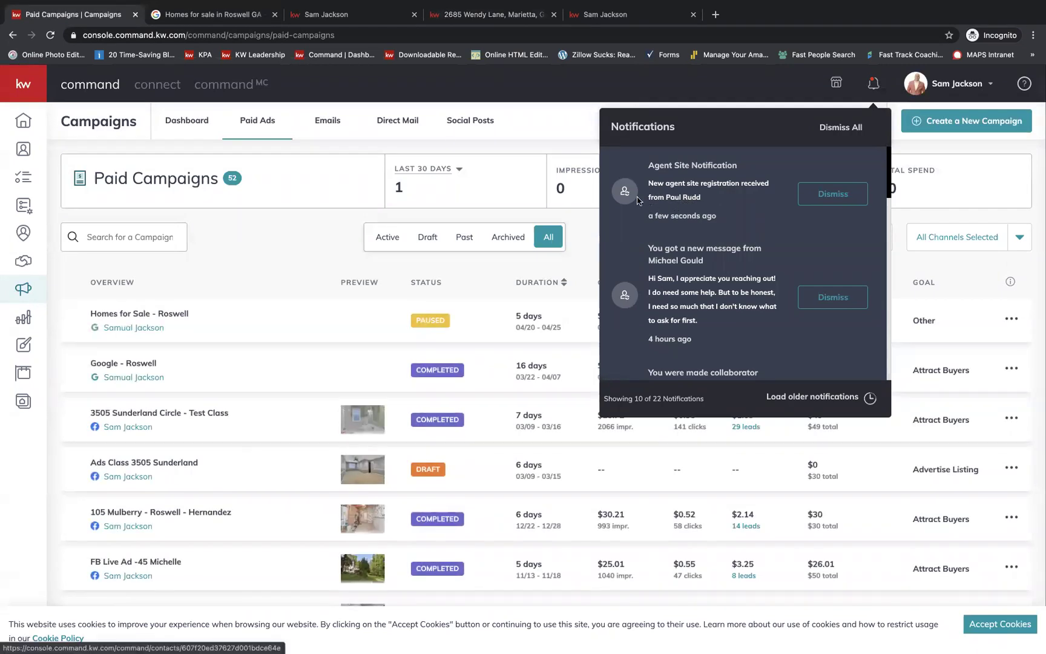
pyautogui.click(560, 151)
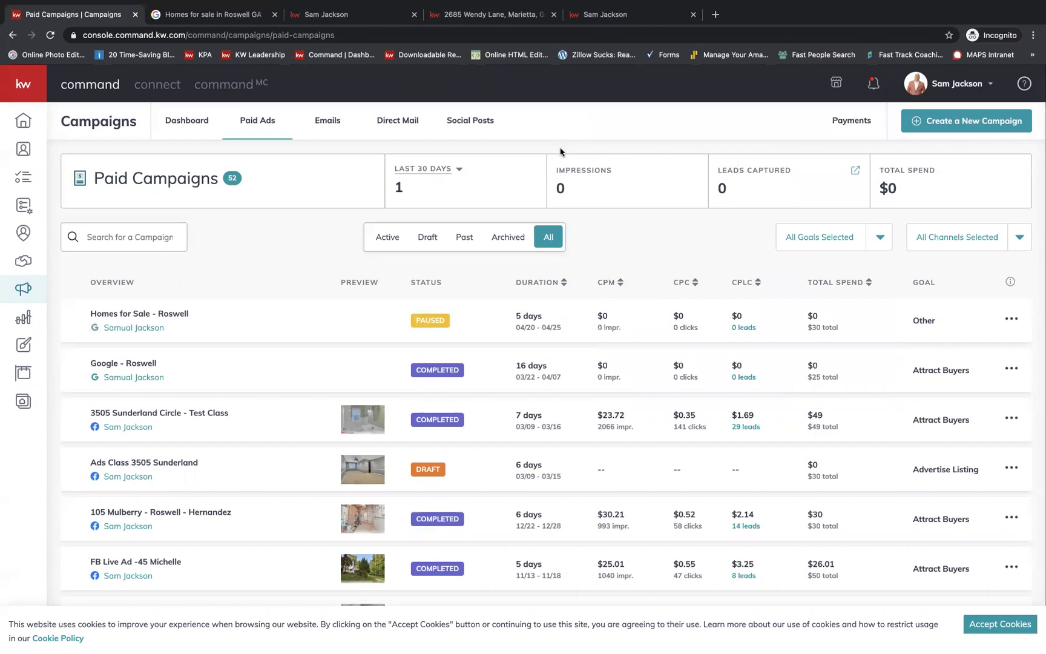
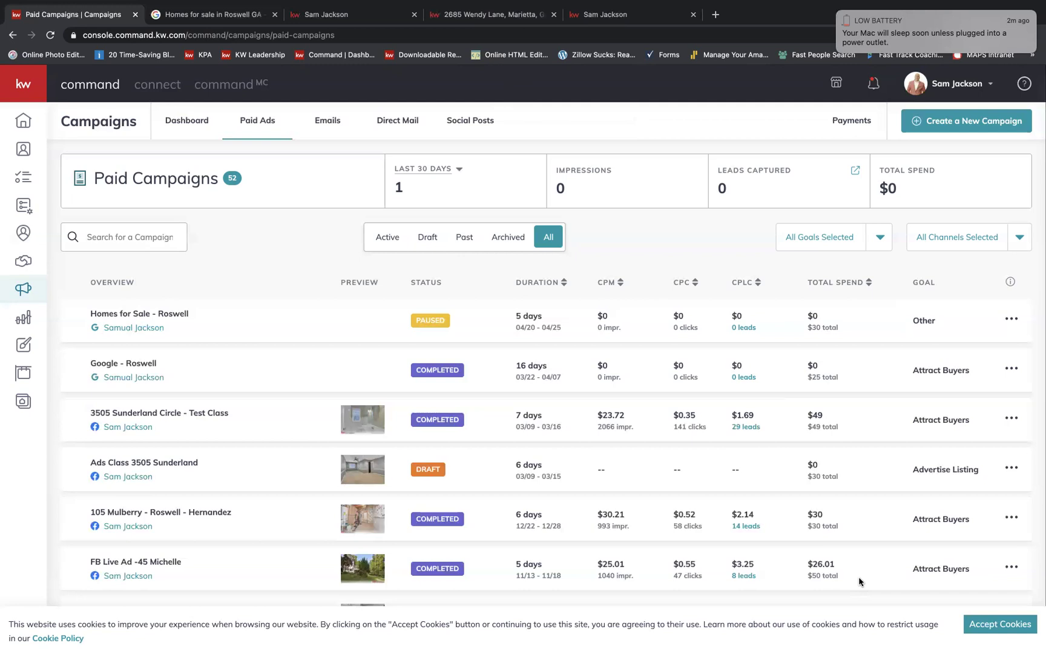
# Accept cookies on the Paid Ads page banner so all 52 campaigns show unobstructed
pyautogui.click(1001, 623)
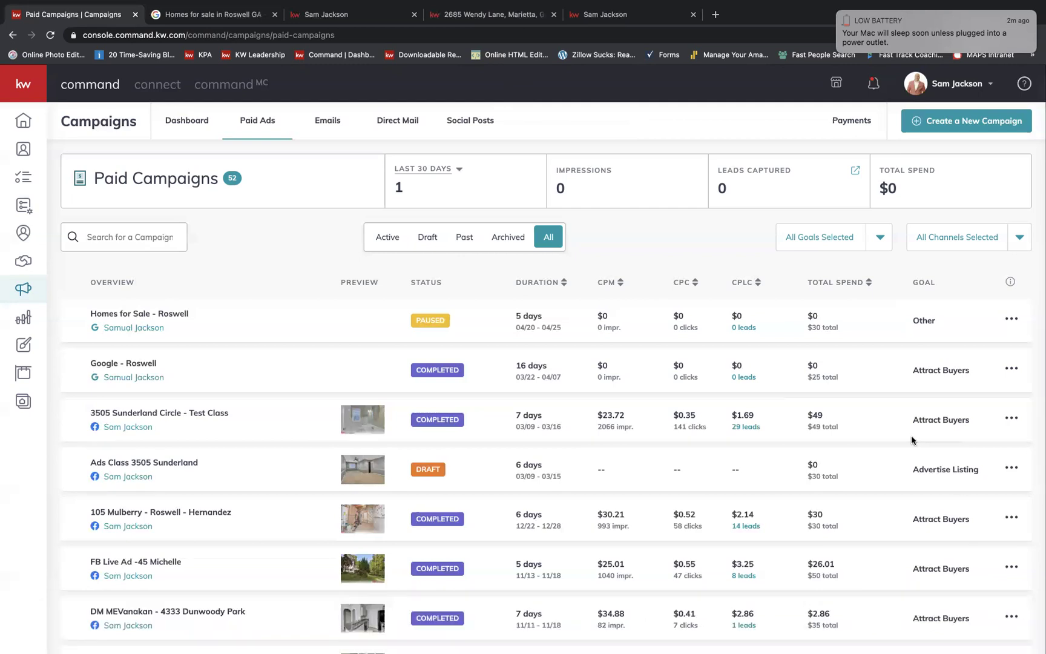